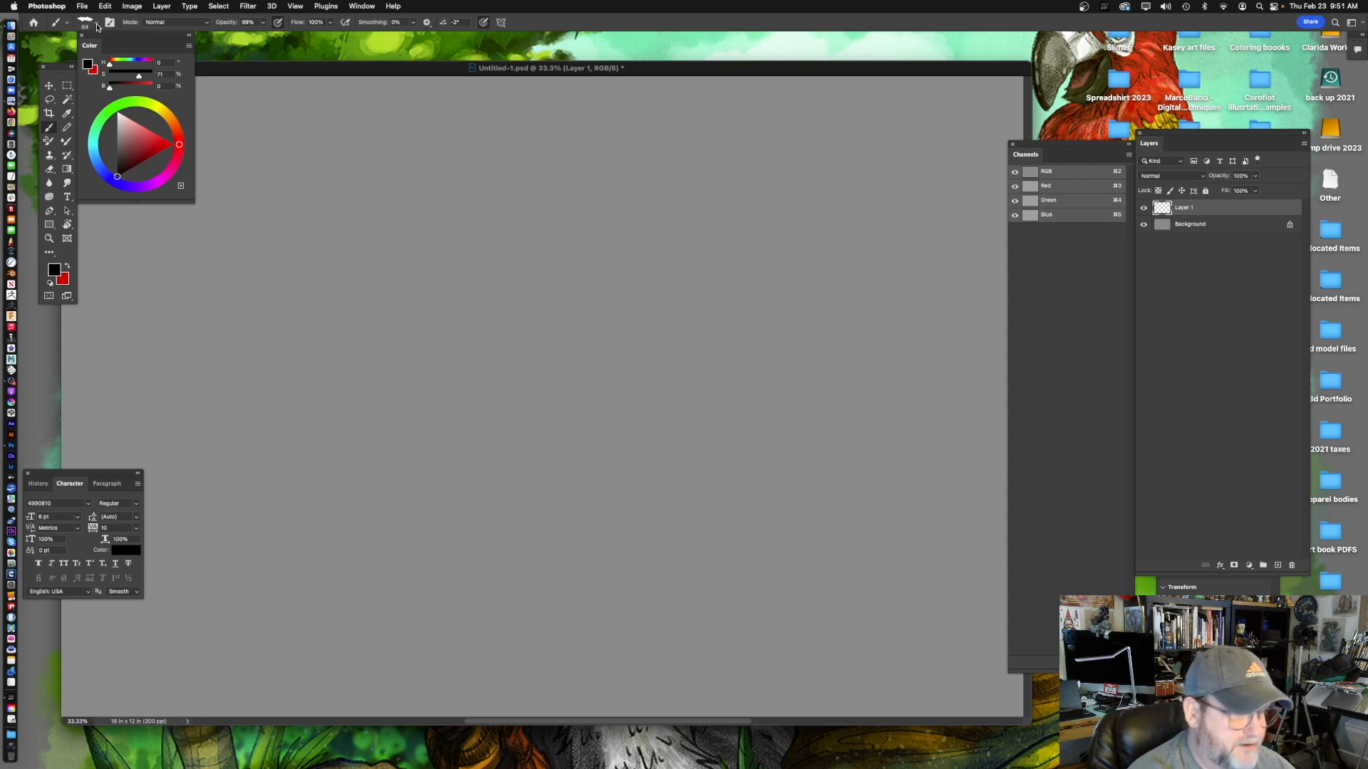
- Undo the test brush stroke, show the document in full-screen view and close the Channels panel
mouse_move(589, 187)
mouse_down()
mouse_move(406, 314)
mouse_move(508, 496)
mouse_up()
key(super+z)
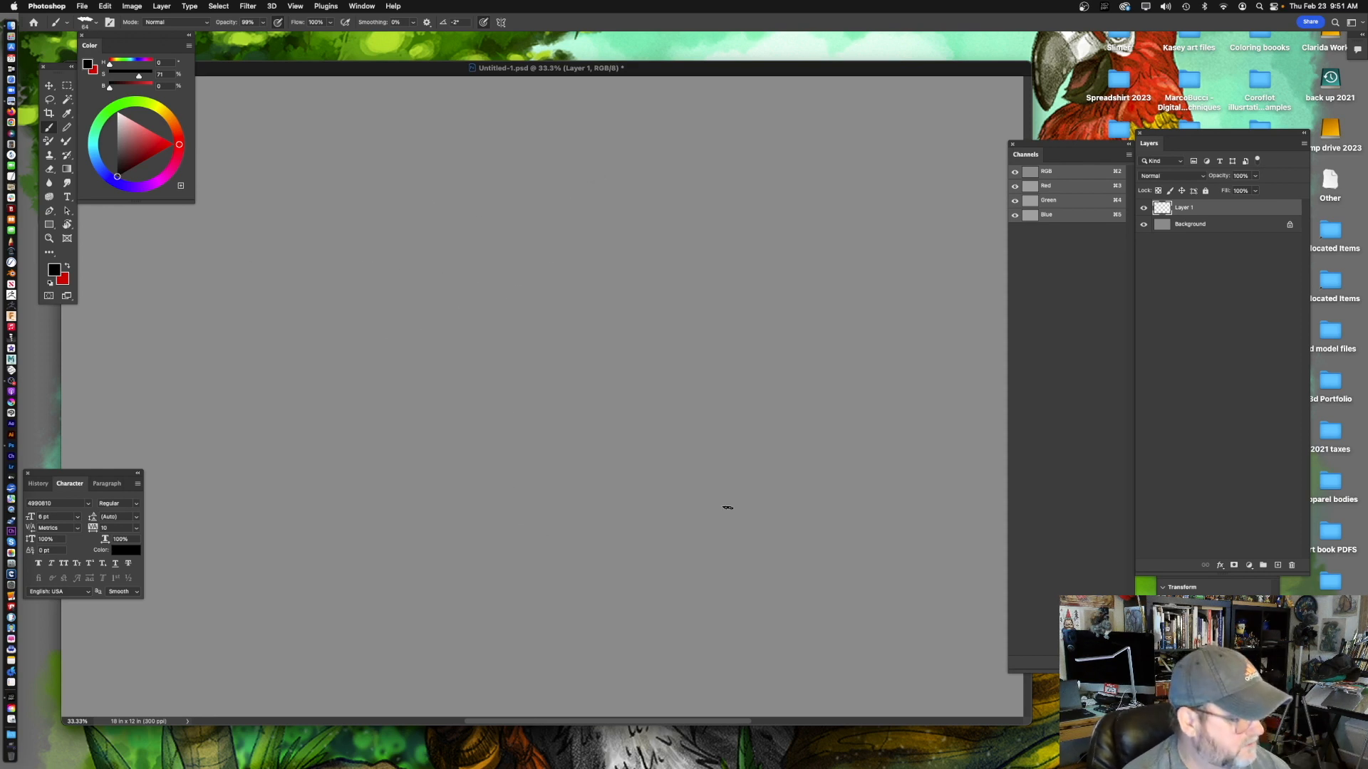
key(f)
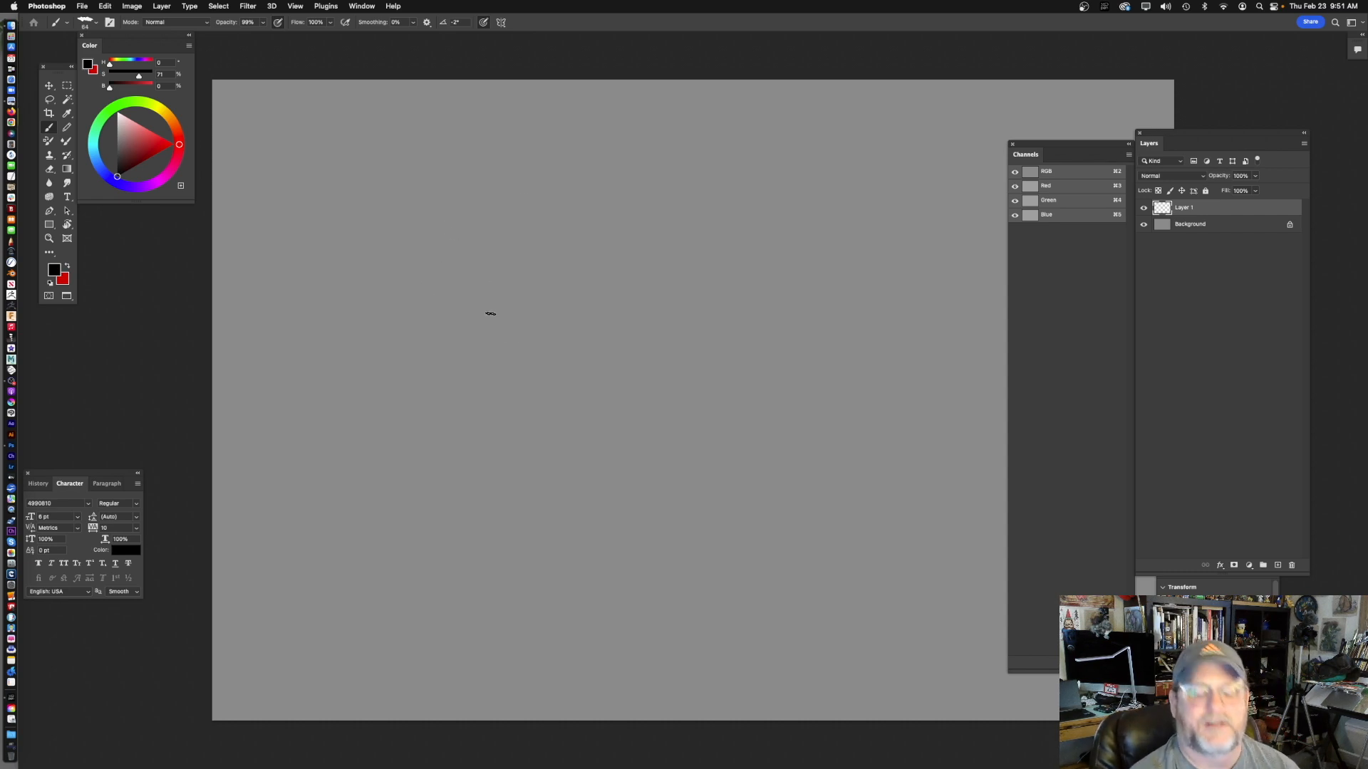
scroll(814, 272, right, 3)
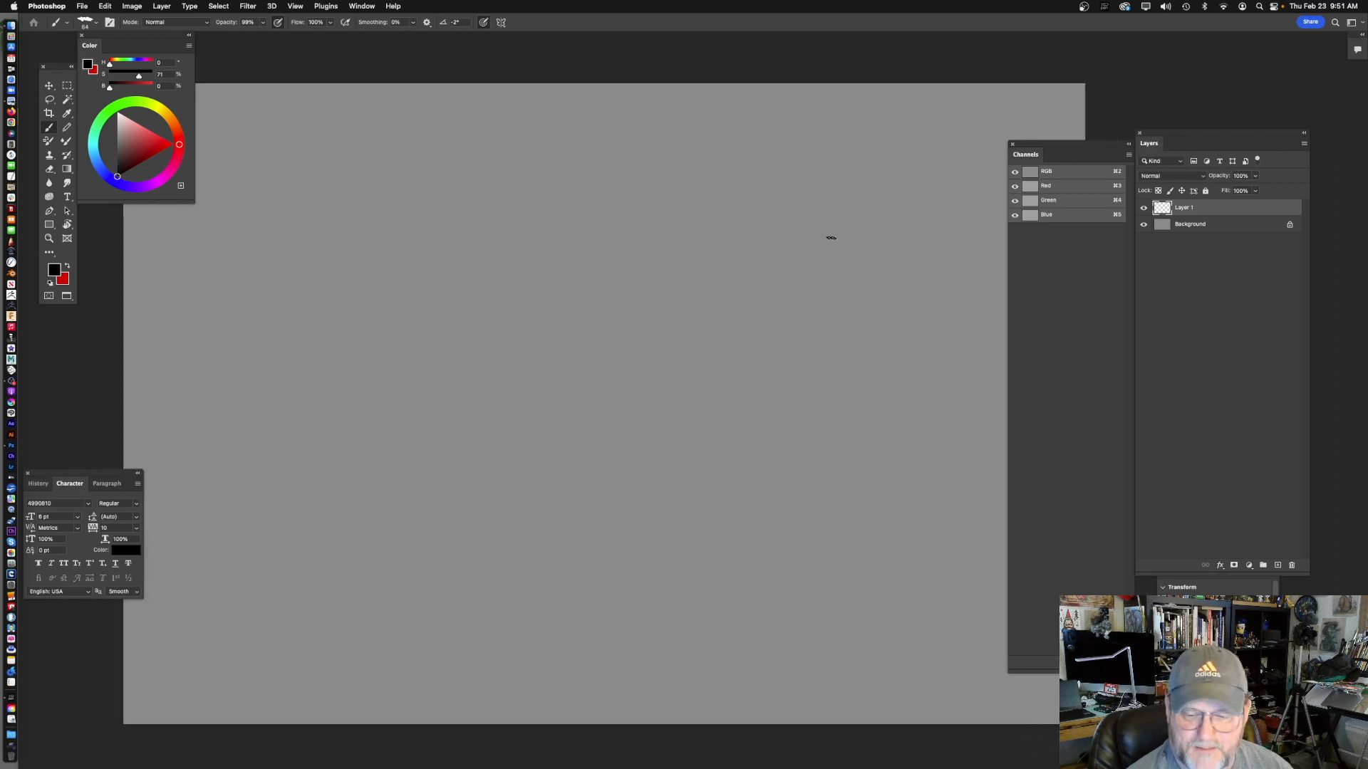
click(1013, 146)
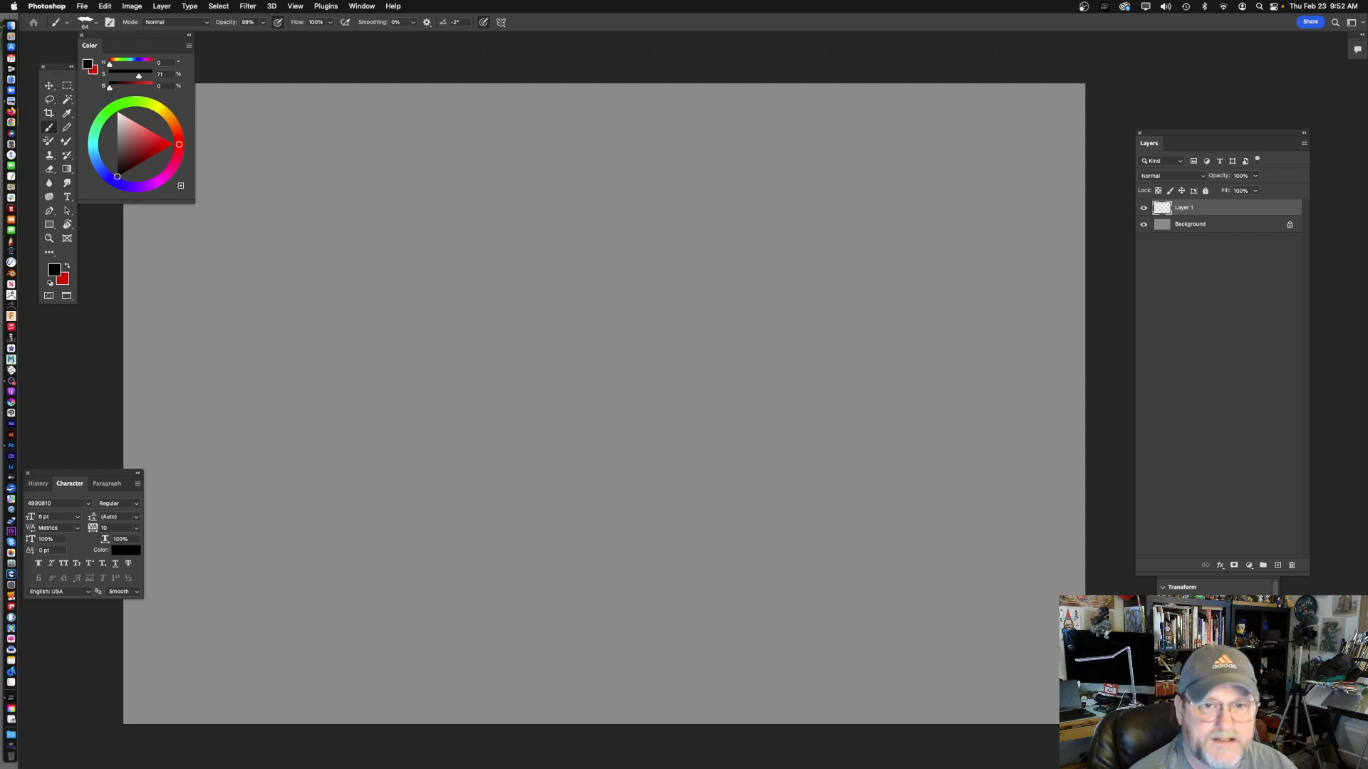
- View the Cheerful Wizard reference image over the canvas, move it off the display and return to Photoshop
drag(288, 768, 396, 147)
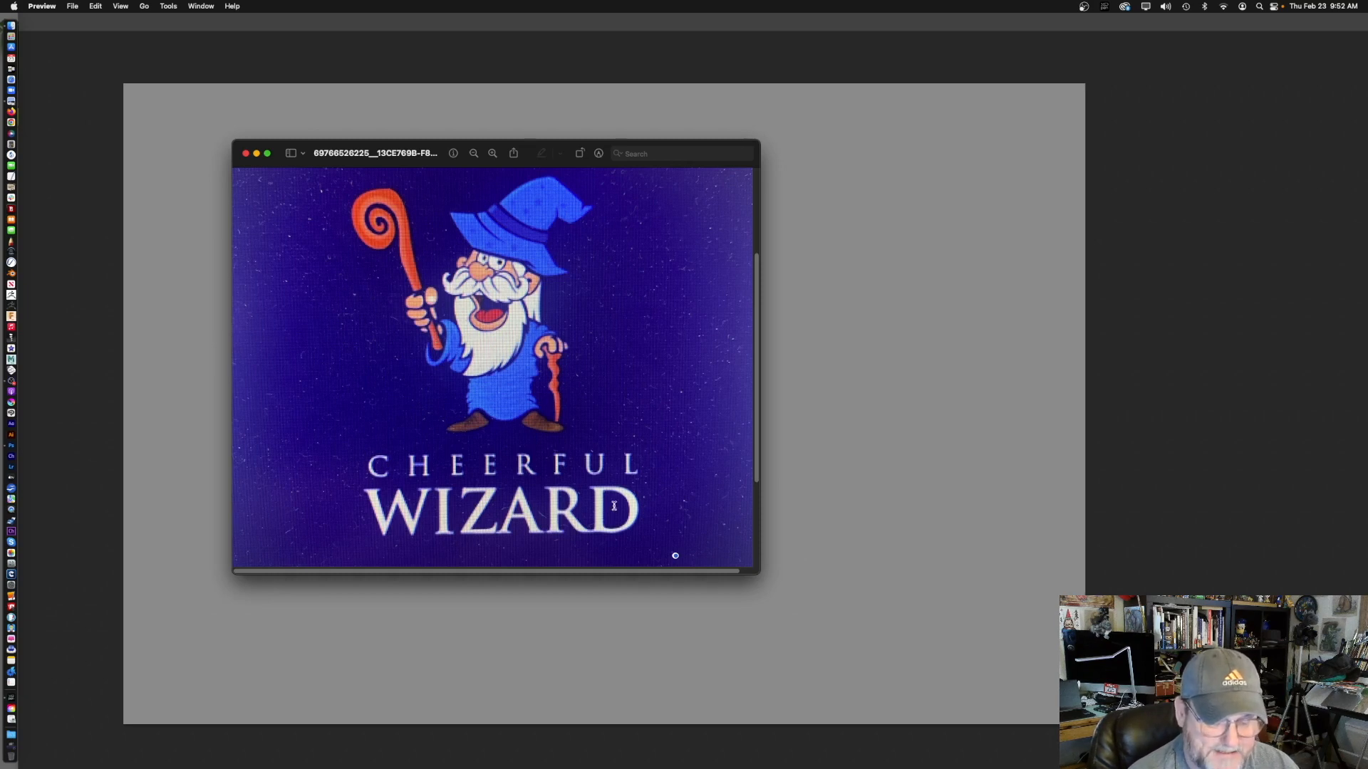
drag(402, 151, 1367, 151)
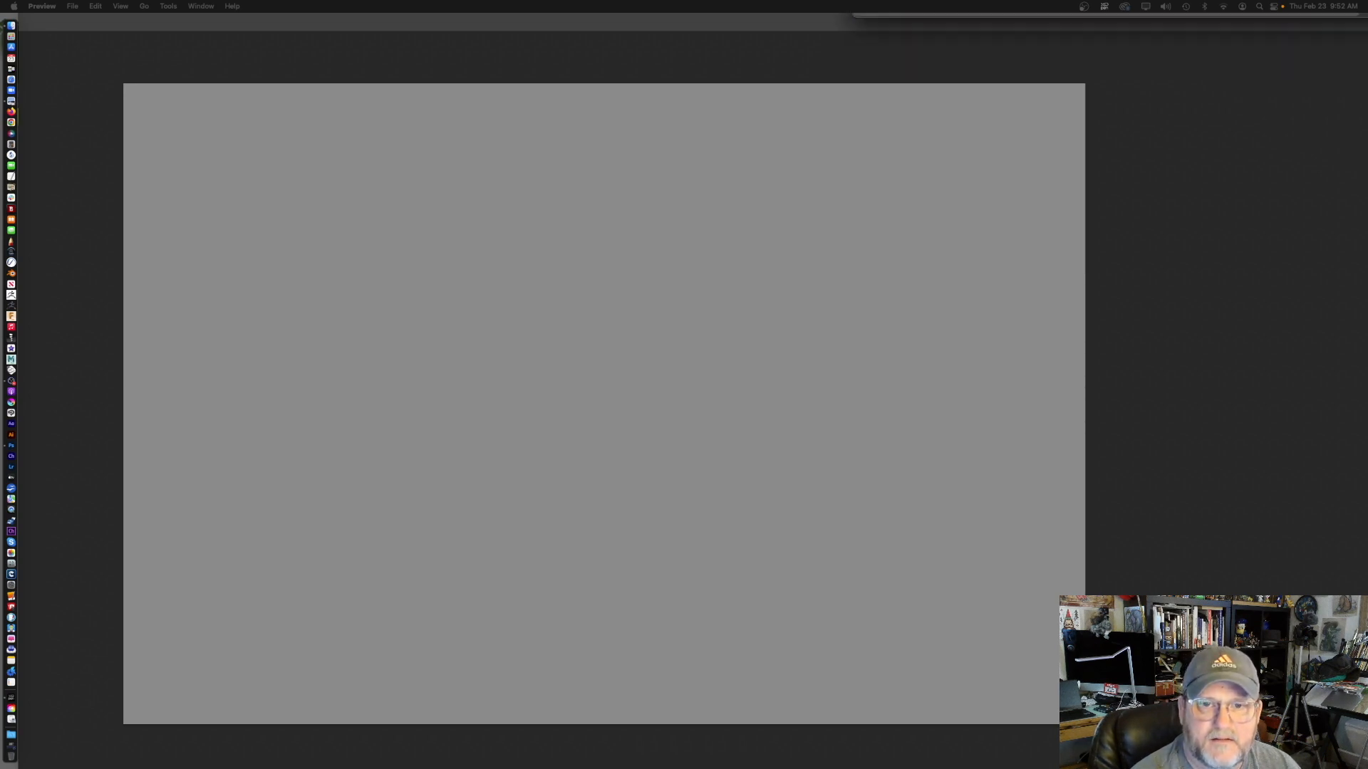
click(510, 45)
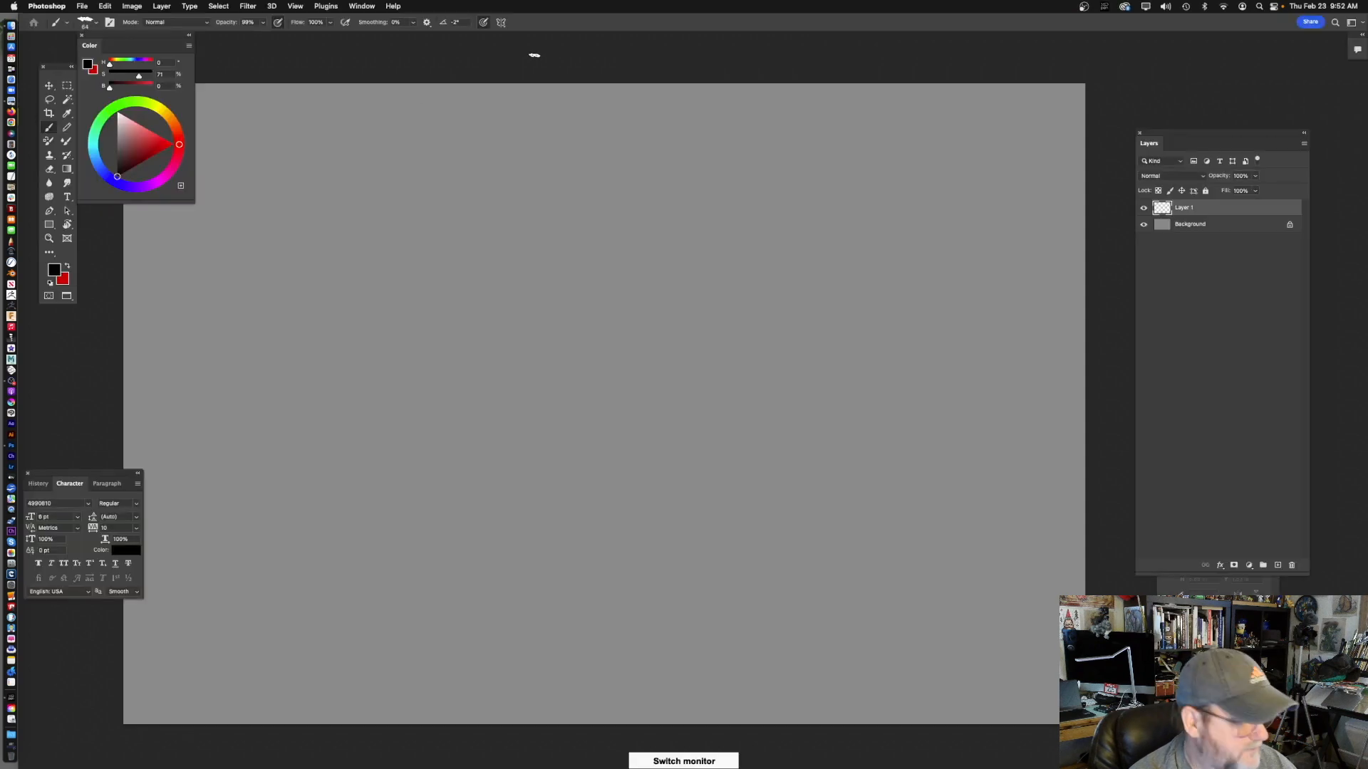
- Return the document to a floating window and shift it slightly over the desktop
key(f)
key(f)
mouse_move(453, 67)
mouse_down()
mouse_move(423, 100)
mouse_move(361, 530)
mouse_move(466, 77)
mouse_up()
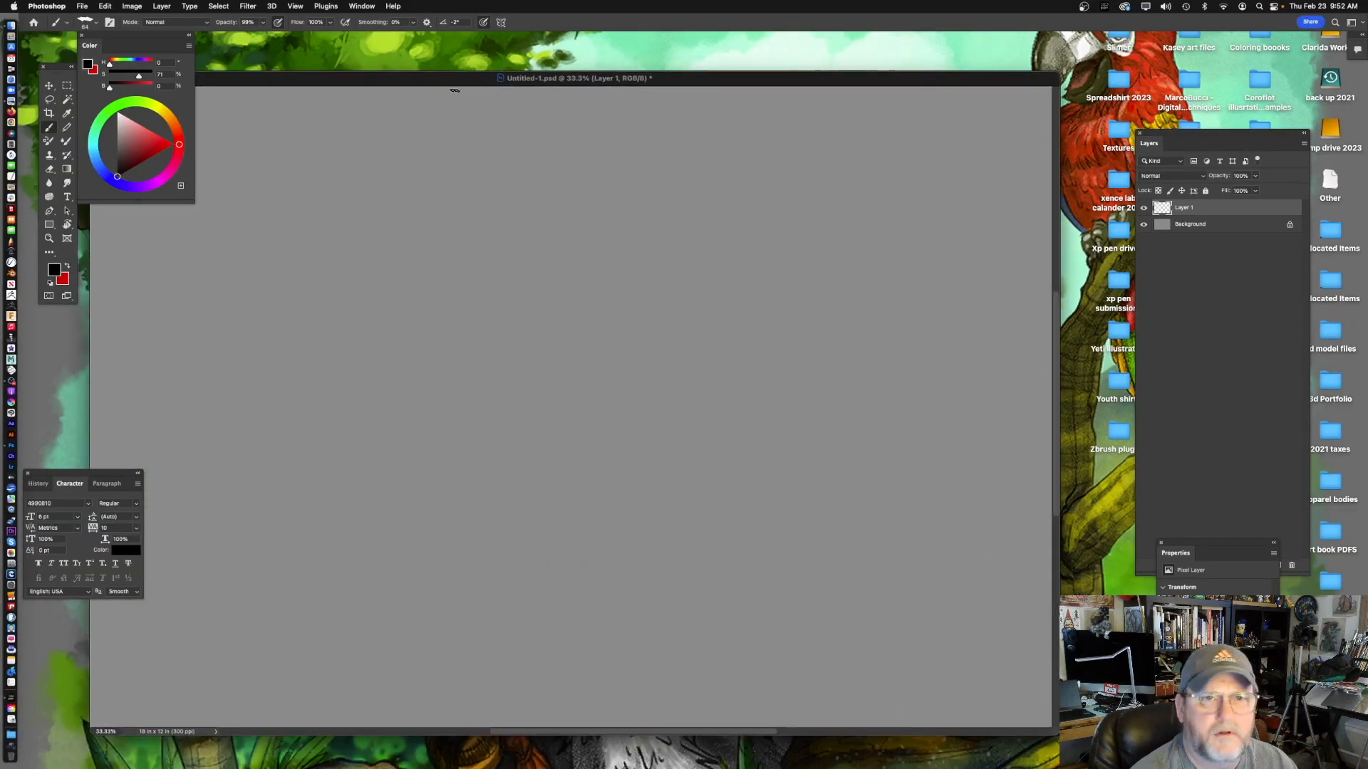
- View the Omeganaut logo image over the canvas, move it away and return to the Photoshop document in full-screen view
key(Tab)
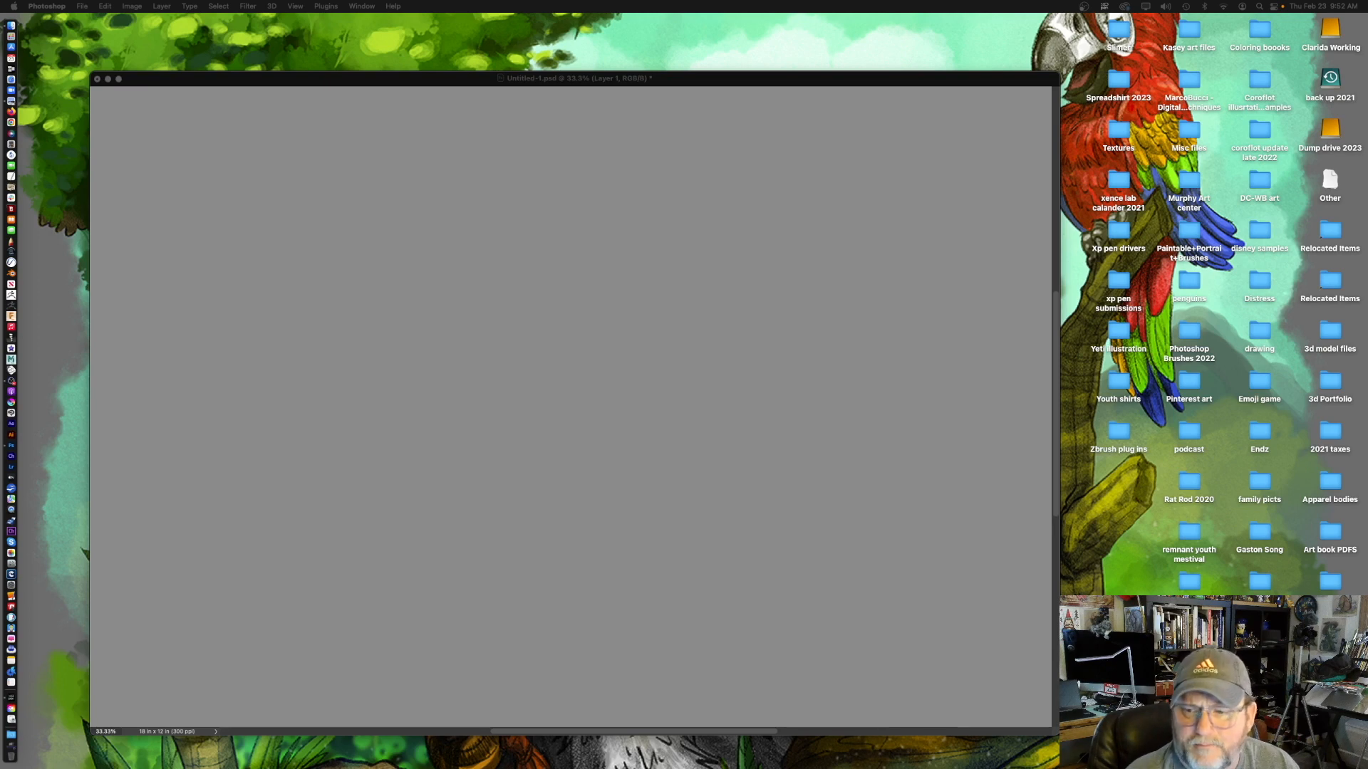
drag(217, 28, 351, 50)
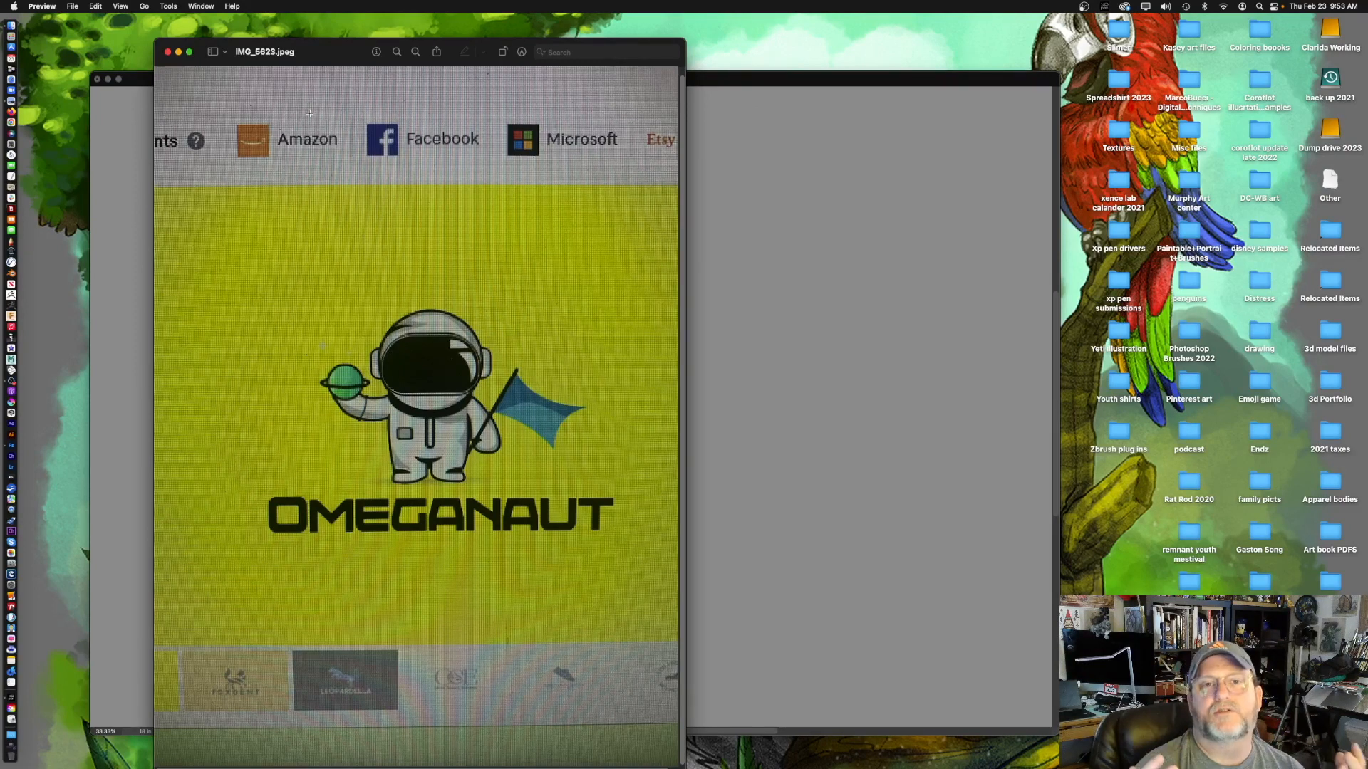
drag(335, 52, 1079, 0)
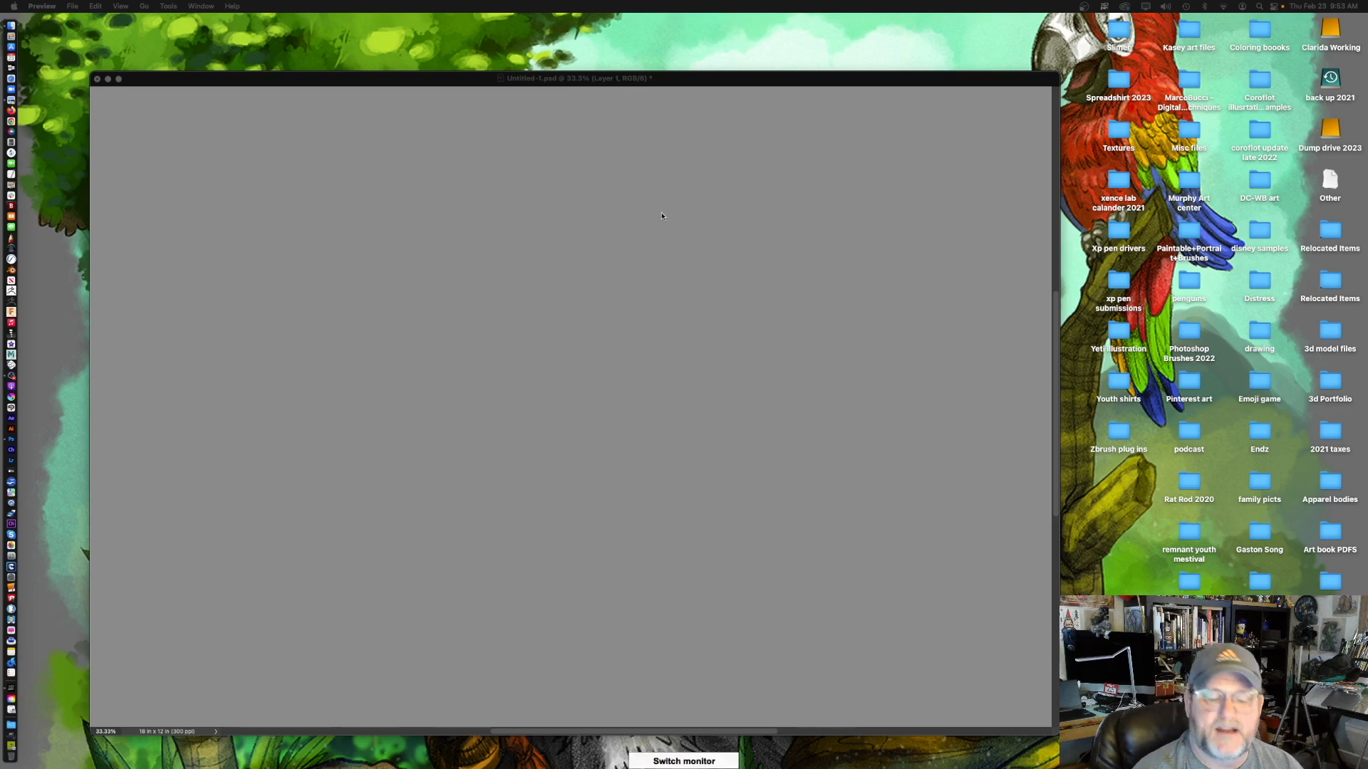
click(701, 80)
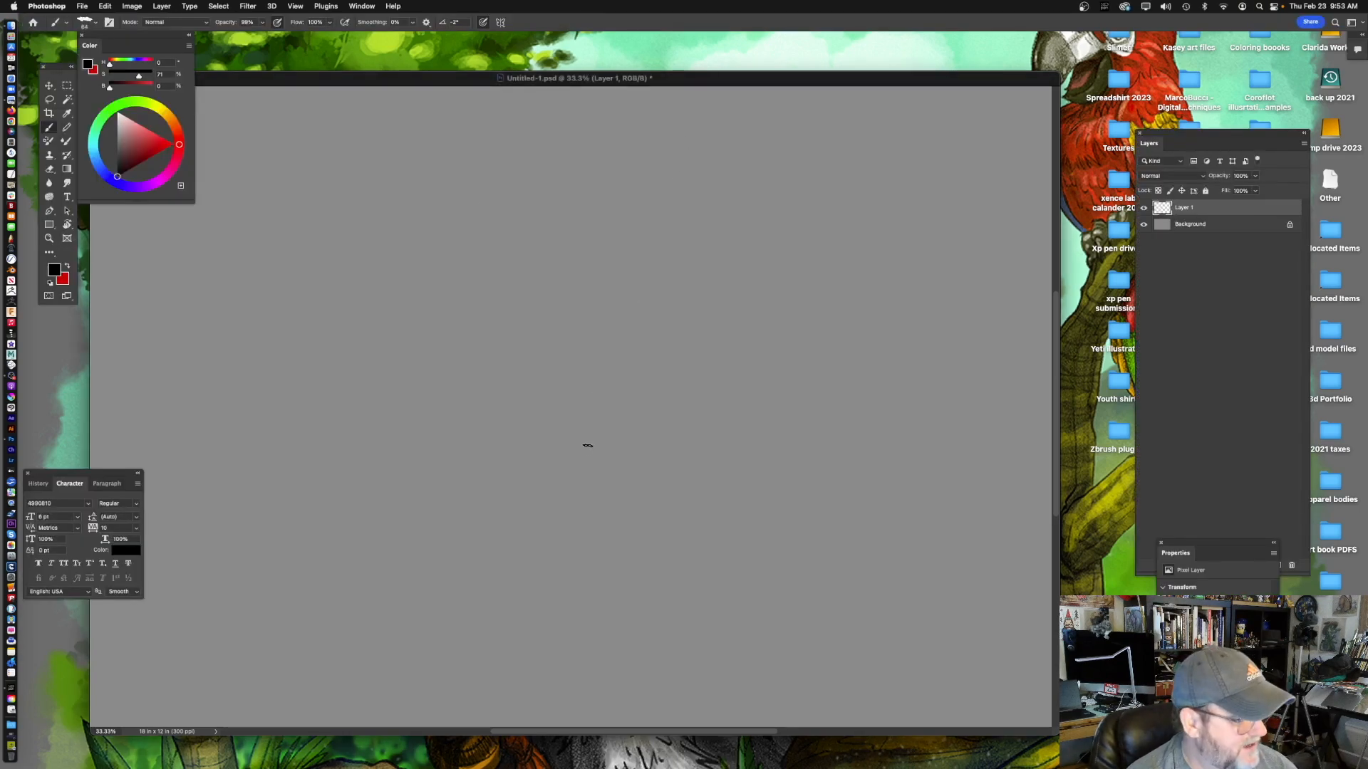
key(f)
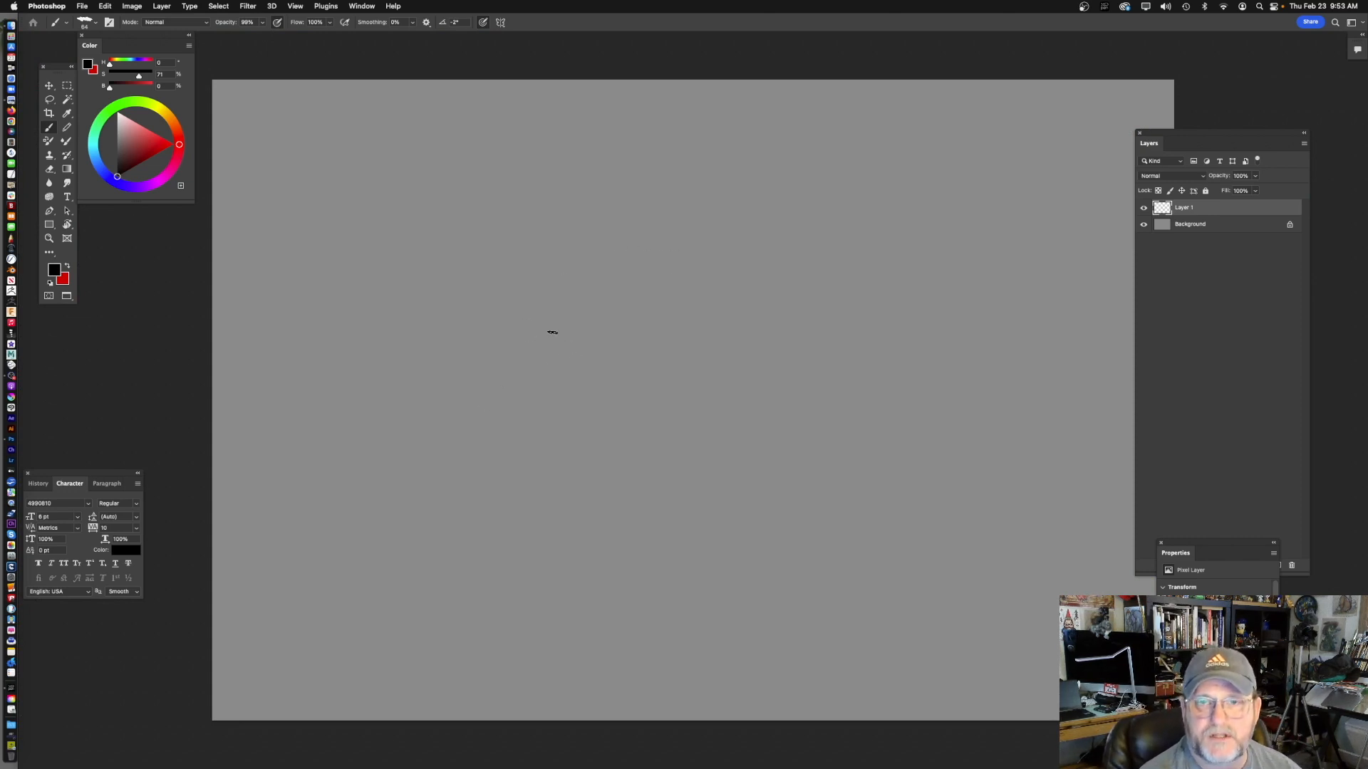
- Sketch the head as a rough circle in the upper part of Layer 1, undoing the first attempt and redrawing it
drag(747, 258, 664, 271)
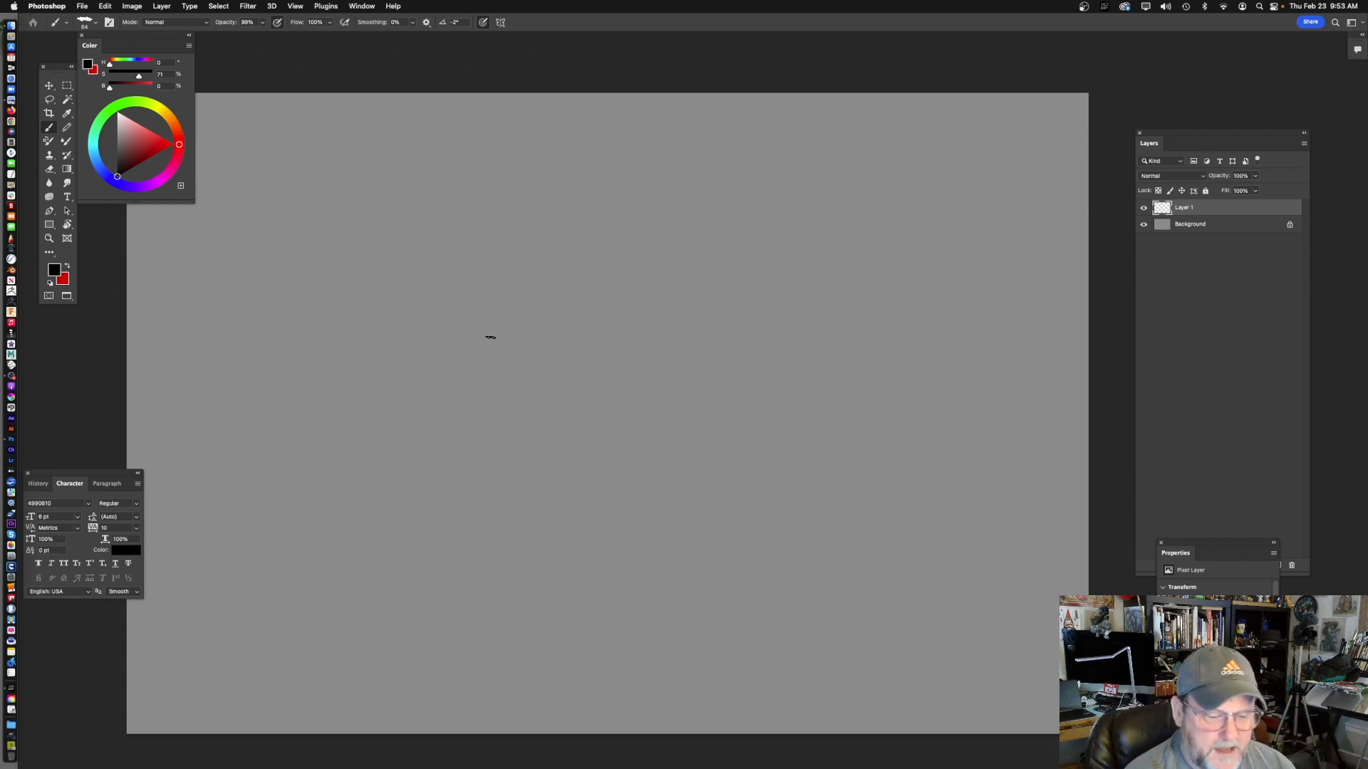
mouse_move(468, 234)
mouse_down()
mouse_move(592, 220)
mouse_move(461, 247)
mouse_move(508, 330)
mouse_up()
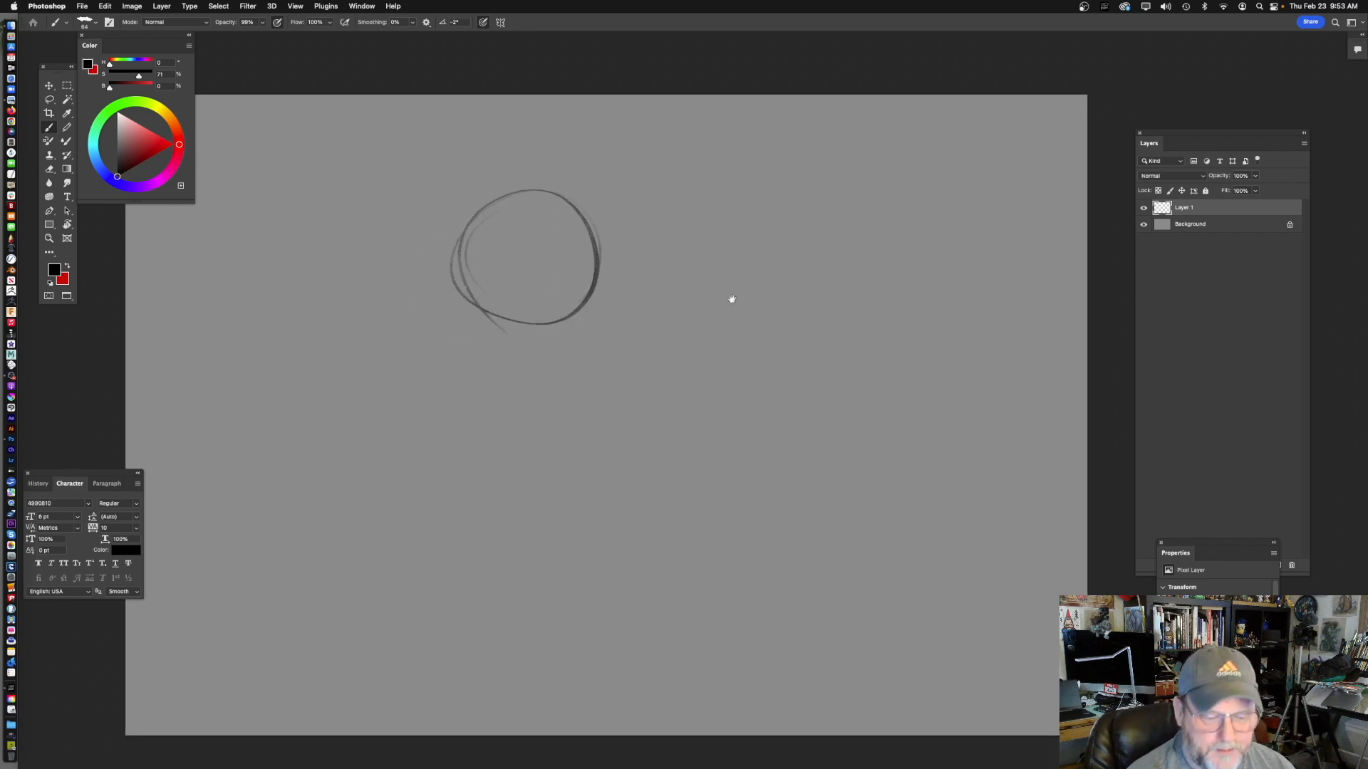
drag(561, 234, 515, 225)
key(super+z)
mouse_move(432, 214)
mouse_down()
mouse_move(415, 229)
mouse_move(502, 297)
mouse_move(430, 260)
mouse_up()
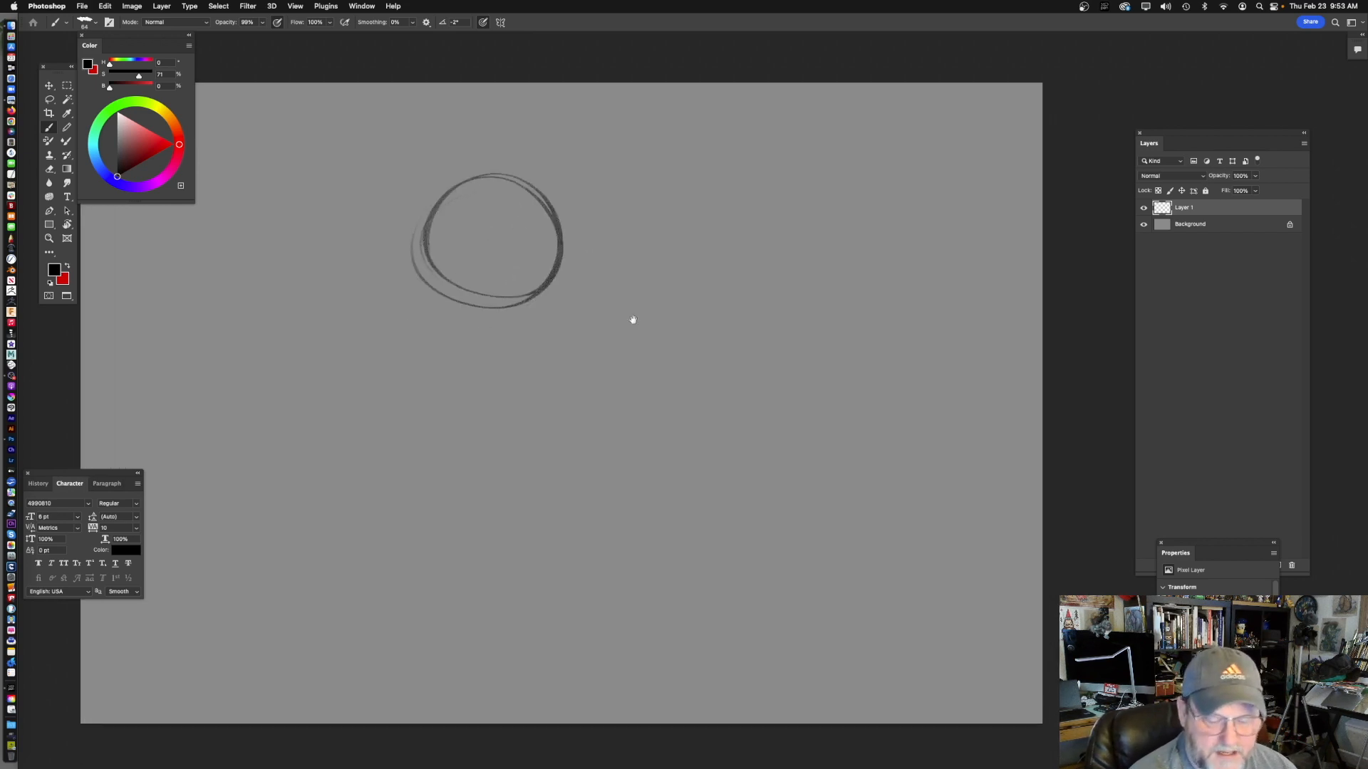
- Sketch a curved line of action running down through the head, with a loose rounded base for the body below
drag(657, 272, 647, 262)
drag(426, 151, 525, 420)
drag(472, 207, 522, 528)
drag(410, 471, 588, 499)
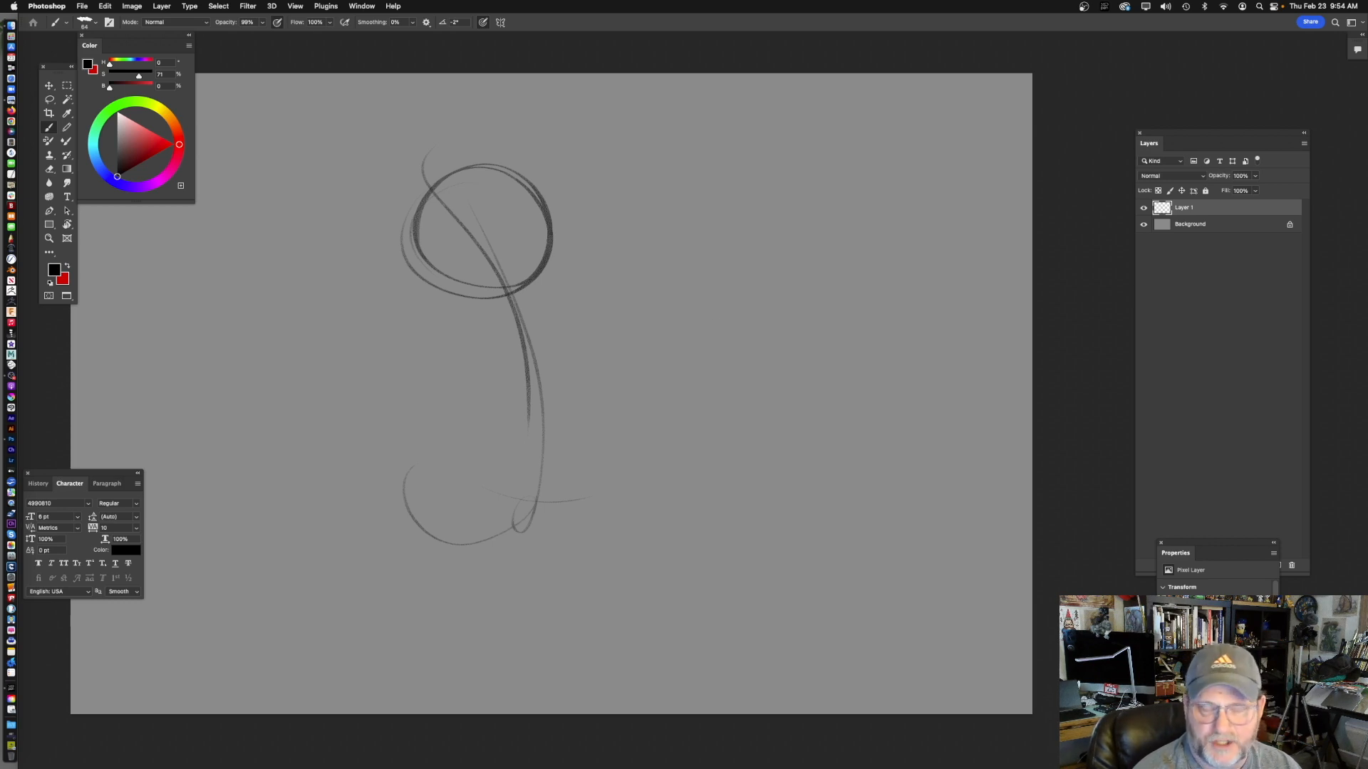
- View the hooded raccoon reference image over the canvas, move it away and return to the Photoshop sketch
key(Tab)
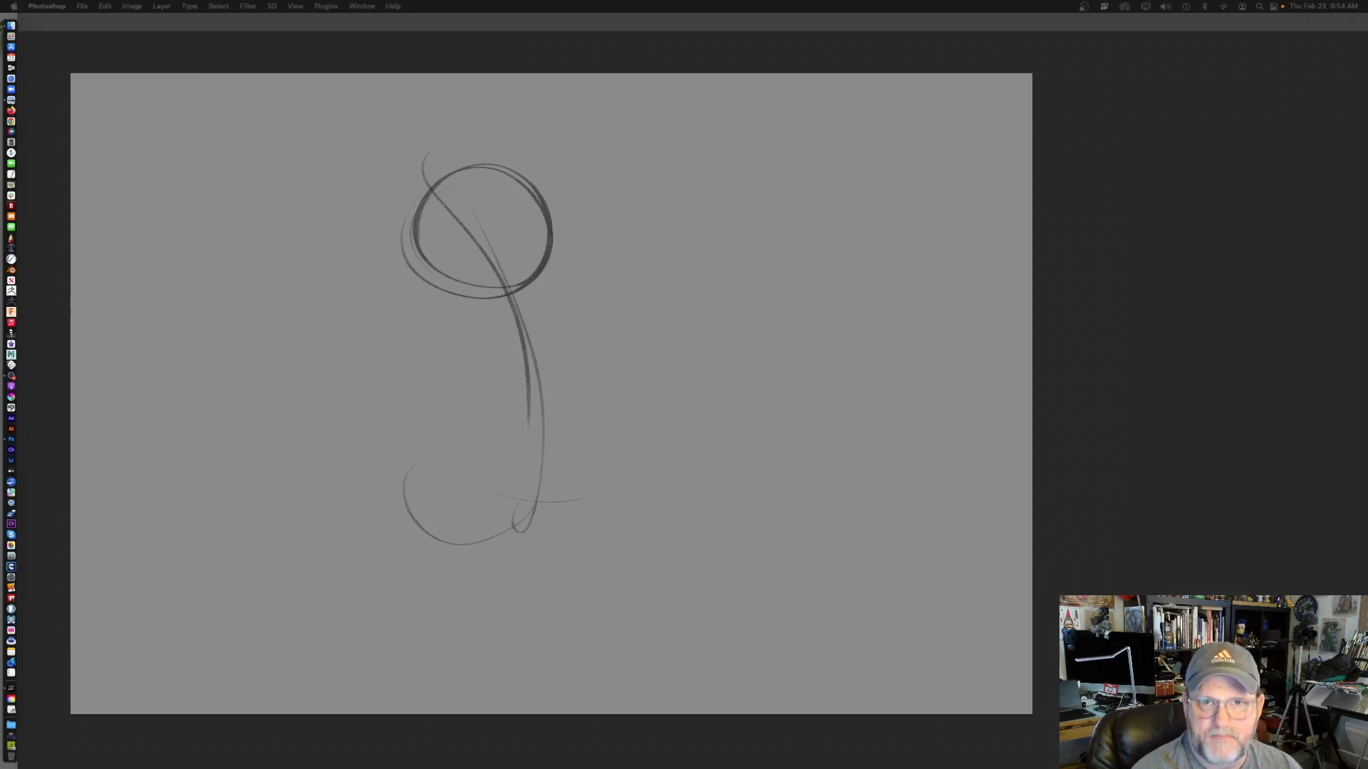
drag(431, 1, 260, 169)
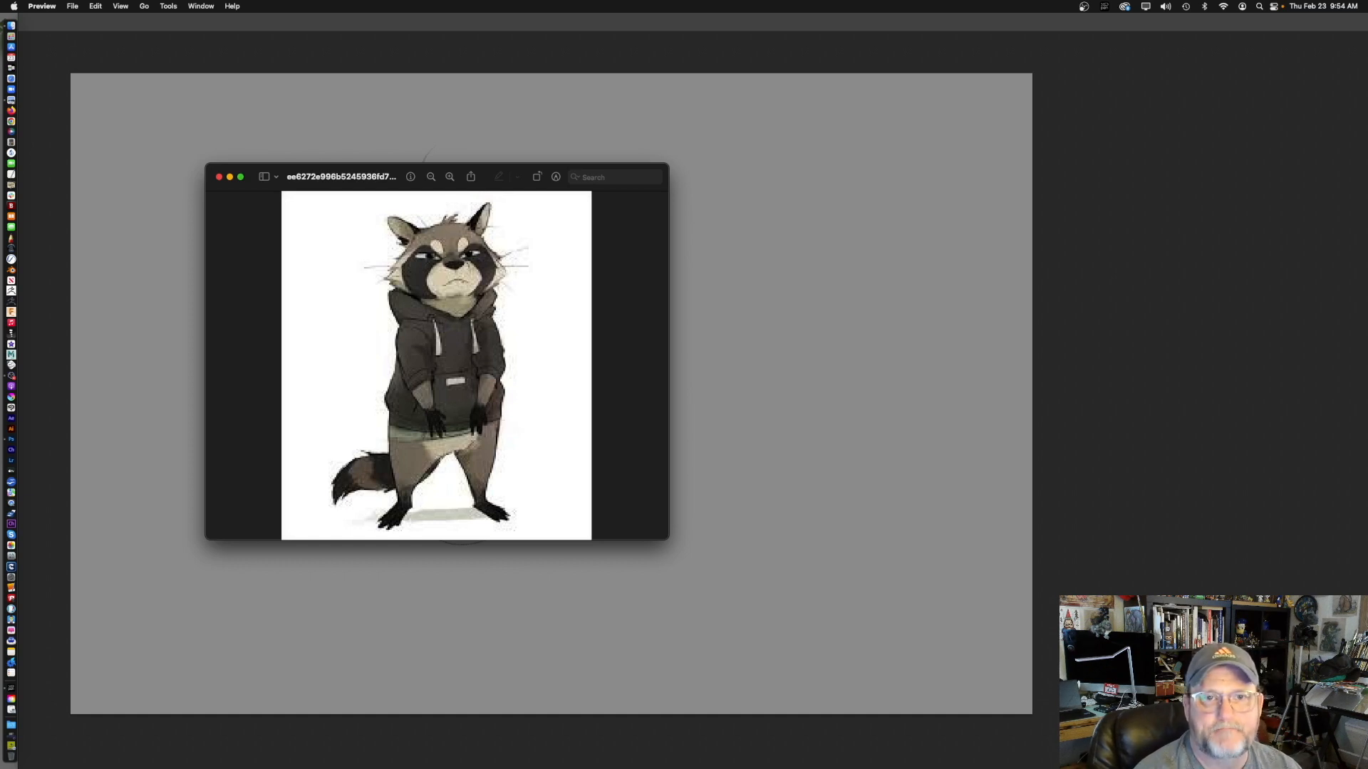
drag(402, 170, 1367, 107)
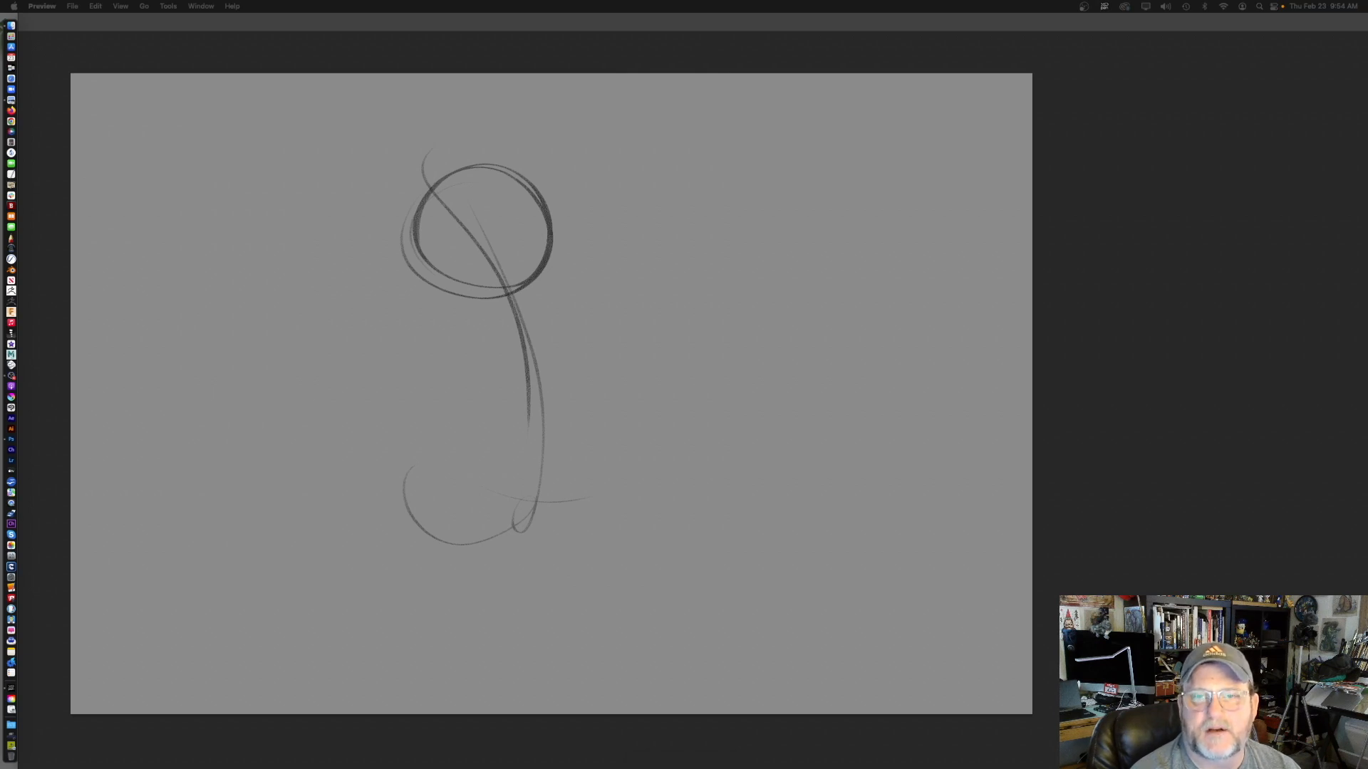
click(567, 316)
- Sketch loose contours around the head and neck, and the large rounded back and bottom of the body
mouse_move(445, 207)
mouse_down()
mouse_move(471, 388)
mouse_move(552, 305)
mouse_up()
drag(700, 346, 652, 296)
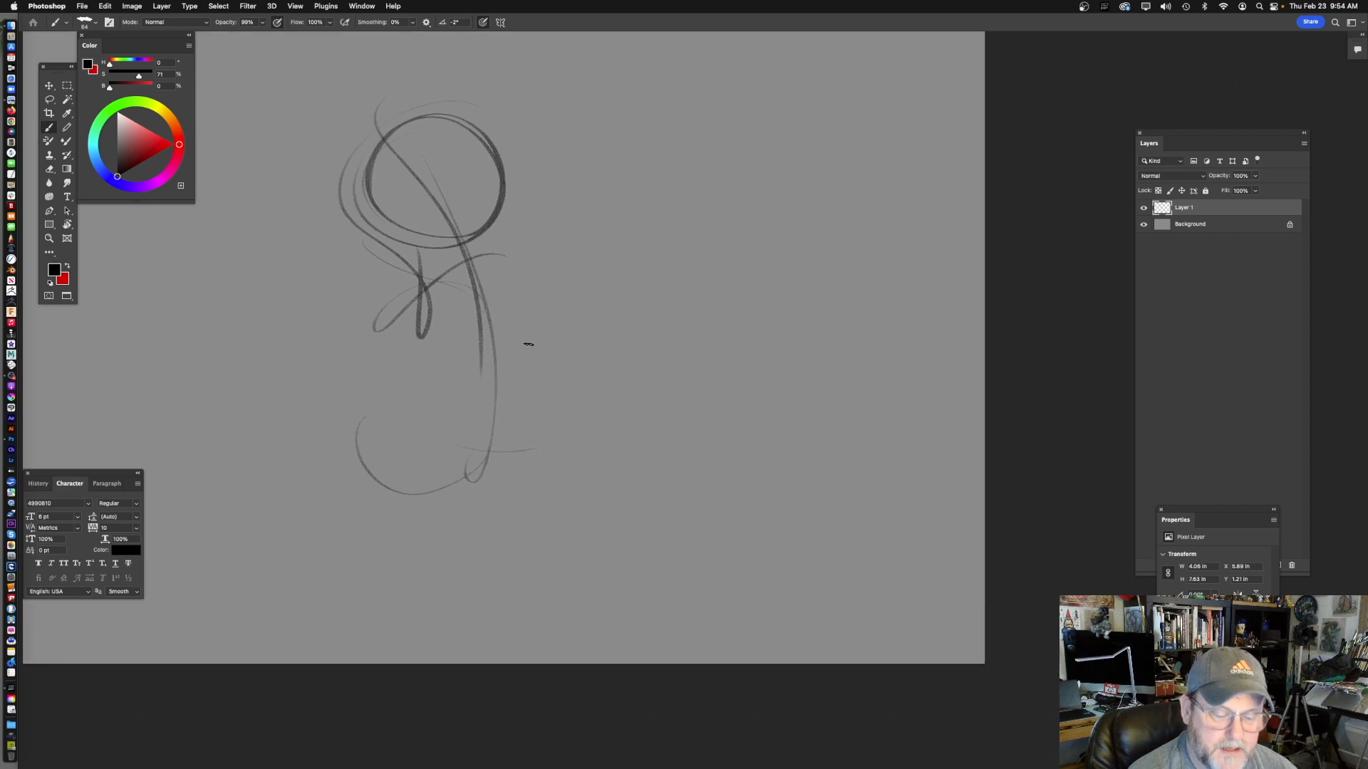
mouse_move(473, 273)
mouse_down()
mouse_move(498, 366)
mouse_move(501, 481)
mouse_up()
mouse_move(504, 346)
mouse_down()
mouse_move(464, 523)
mouse_move(441, 519)
mouse_up()
drag(381, 473, 537, 308)
drag(550, 360, 470, 242)
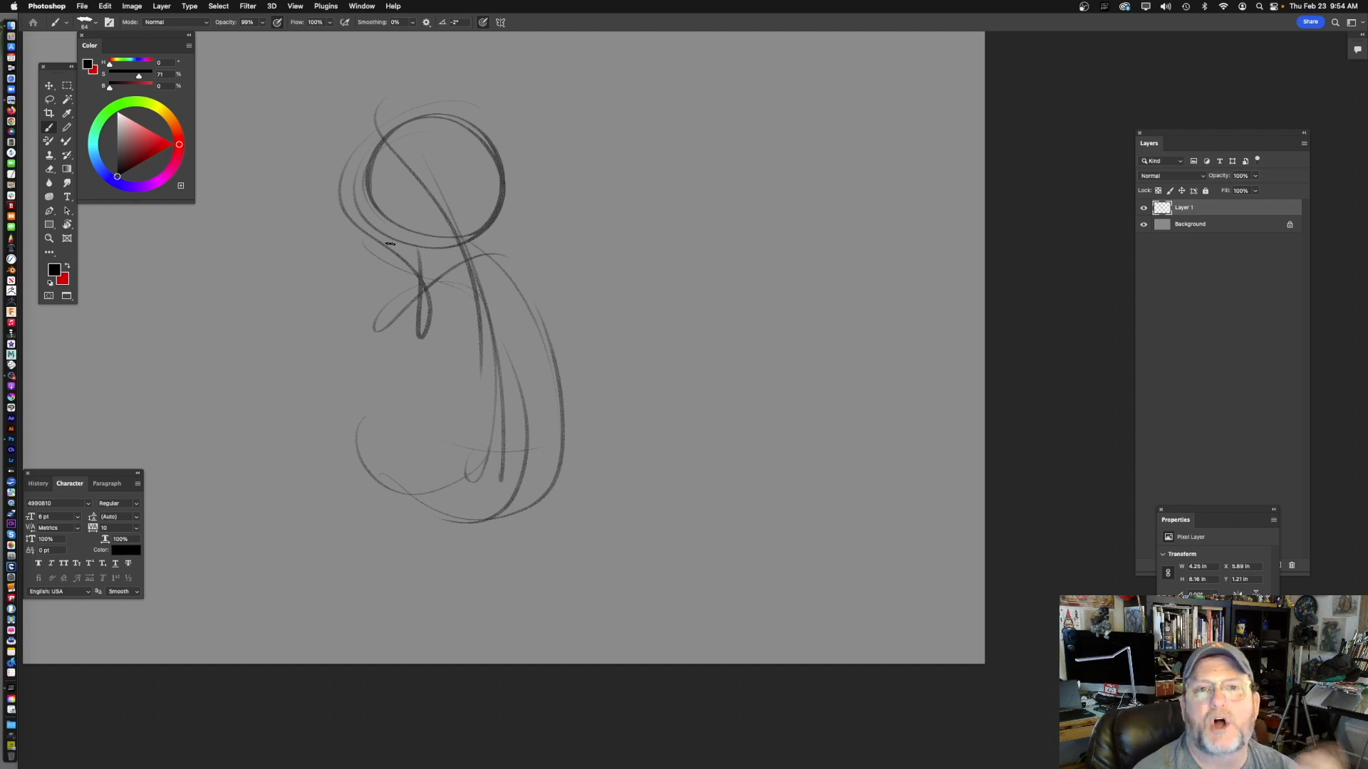
- Sketch a curved guideline inside the head, the chest line, and the first long arm strokes reaching down and forward
drag(436, 122, 466, 199)
drag(451, 251, 490, 243)
mouse_move(360, 188)
mouse_down()
mouse_move(415, 245)
mouse_move(426, 314)
mouse_up()
mouse_move(419, 226)
mouse_down()
mouse_move(399, 307)
mouse_move(473, 284)
mouse_move(332, 406)
mouse_up()
drag(397, 310, 317, 467)
mouse_move(316, 436)
mouse_down()
mouse_move(302, 491)
mouse_move(316, 503)
mouse_up()
- Strengthen the outstretched arm and rough in the hand at its end with small curled fingers
mouse_move(570, 348)
mouse_down()
mouse_move(558, 376)
mouse_move(576, 375)
mouse_up()
drag(427, 317, 316, 463)
drag(381, 412, 299, 479)
drag(395, 441, 269, 501)
drag(438, 392, 530, 307)
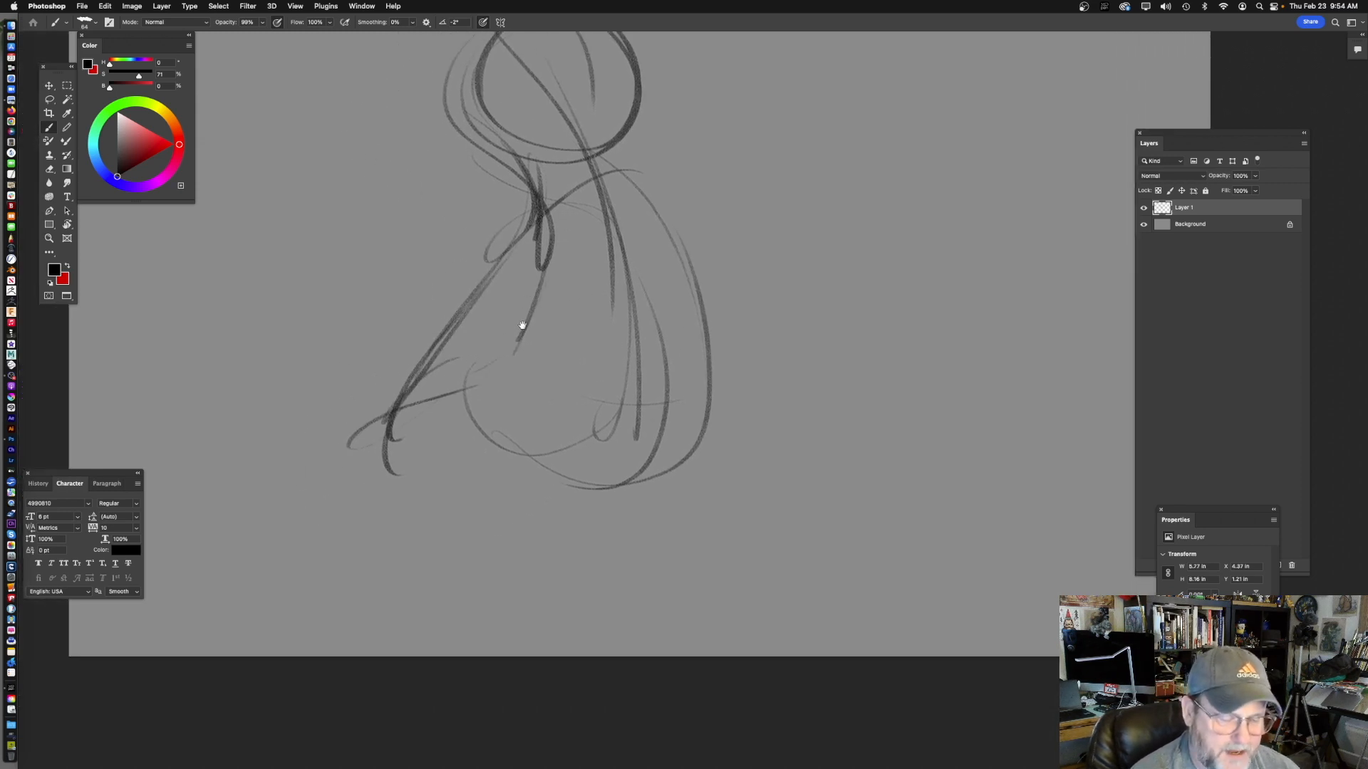
mouse_move(449, 335)
mouse_down()
mouse_move(387, 405)
mouse_move(350, 412)
mouse_move(386, 394)
mouse_move(373, 421)
mouse_move(416, 403)
mouse_up()
drag(613, 291, 517, 409)
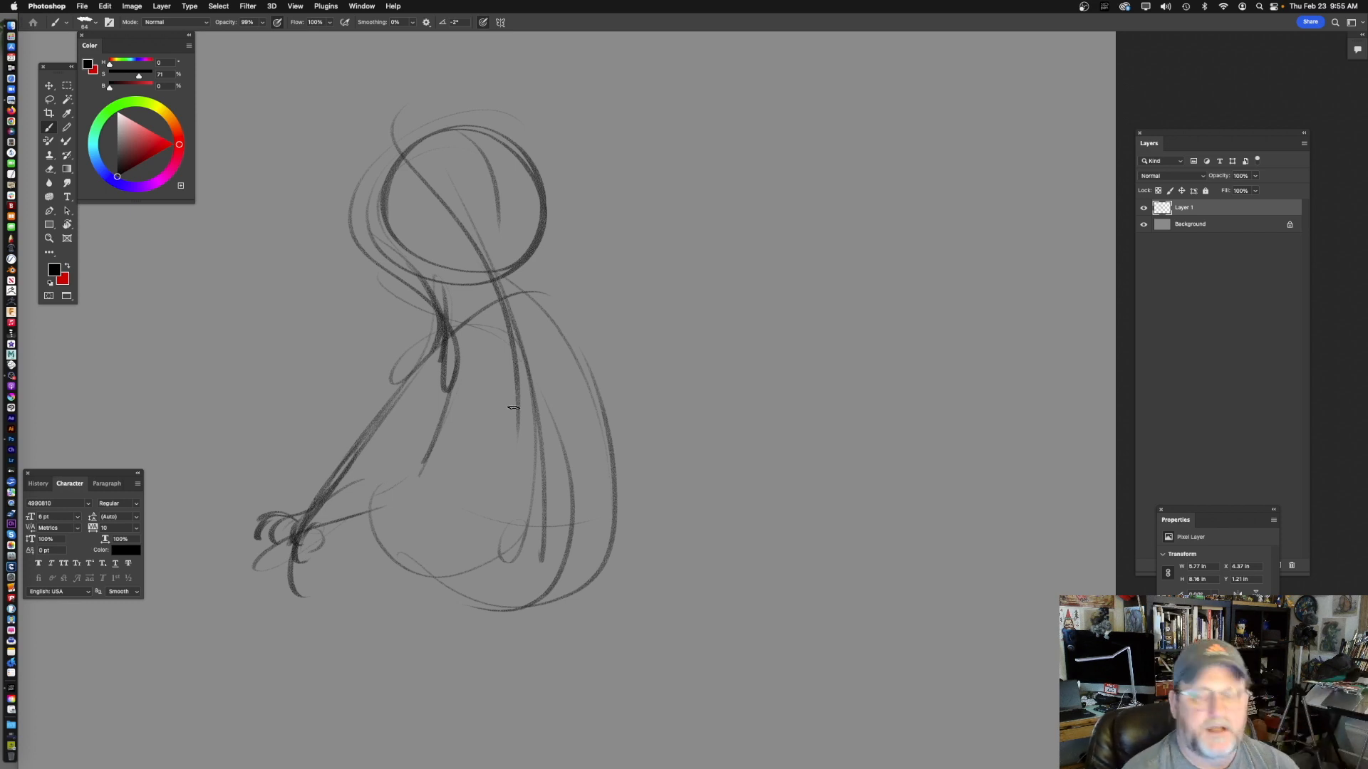
- Add long curved strokes from the hand back to the body and darken the contour below the chest
drag(543, 362, 562, 323)
mouse_move(339, 490)
mouse_down()
mouse_move(407, 418)
mouse_move(431, 433)
mouse_up()
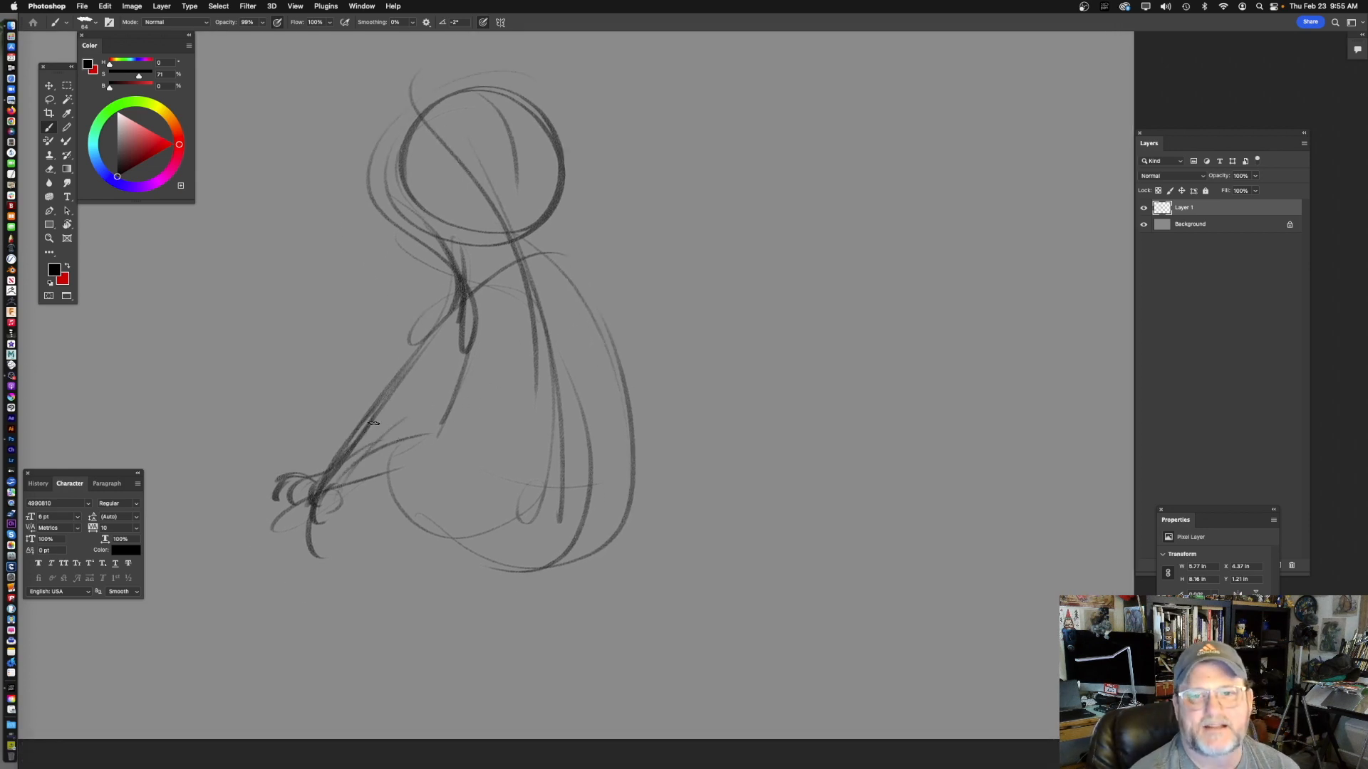
drag(310, 486, 300, 505)
drag(317, 505, 426, 469)
drag(304, 486, 436, 450)
drag(443, 401, 429, 451)
mouse_move(464, 354)
mouse_down()
mouse_move(418, 432)
mouse_move(421, 414)
mouse_up()
- Sketch the front curve of the belly and the lower body contour, and reinforce the outer curve of the back
drag(645, 354, 597, 337)
drag(419, 336, 419, 448)
drag(393, 284, 389, 474)
drag(463, 450, 578, 455)
drag(573, 257, 543, 294)
drag(453, 257, 548, 392)
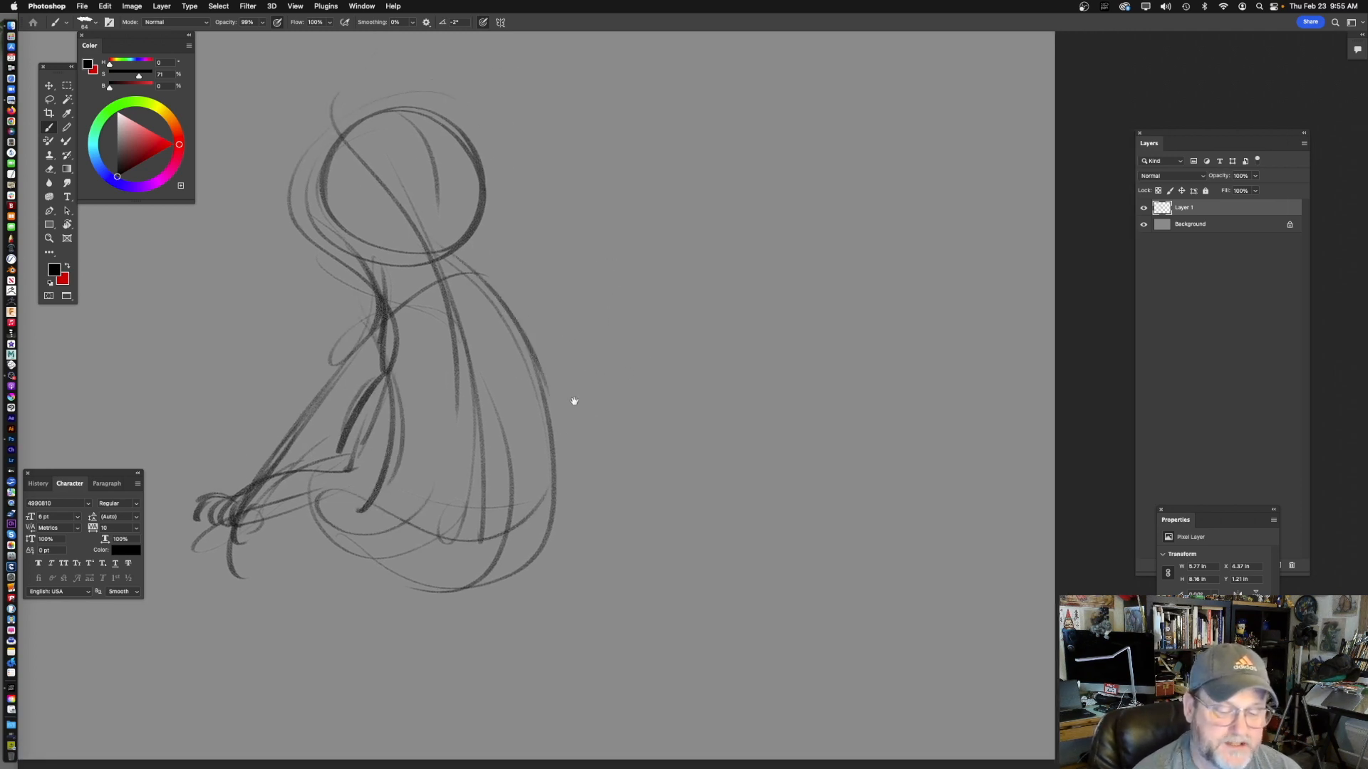
scroll(625, 326, up, 3)
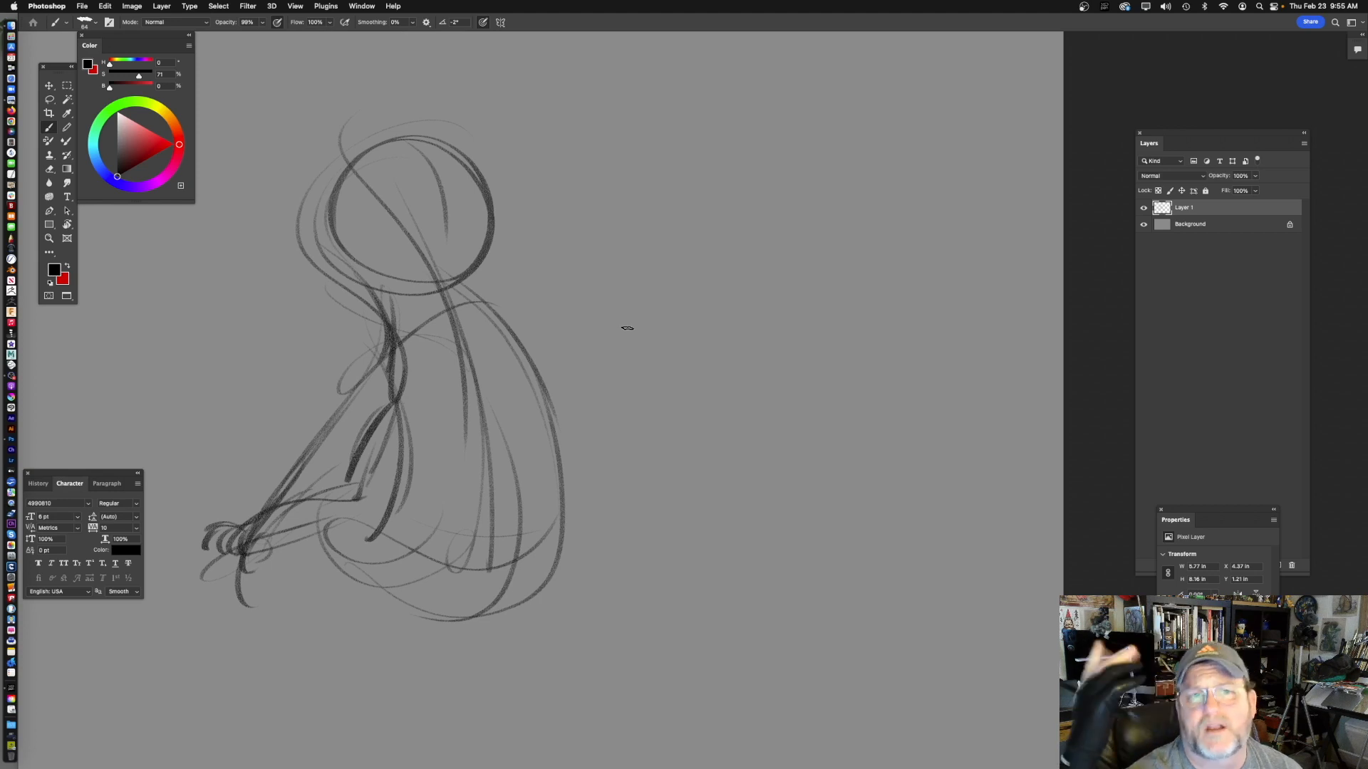
- Add a second rounded contour to the head, curved side strokes inside it, and a small ear shape at its back edge
drag(354, 257, 485, 266)
drag(588, 258, 596, 293)
mouse_move(479, 250)
mouse_down()
mouse_move(511, 255)
mouse_move(473, 195)
mouse_up()
drag(449, 149, 475, 286)
drag(481, 169, 493, 270)
drag(460, 330, 454, 324)
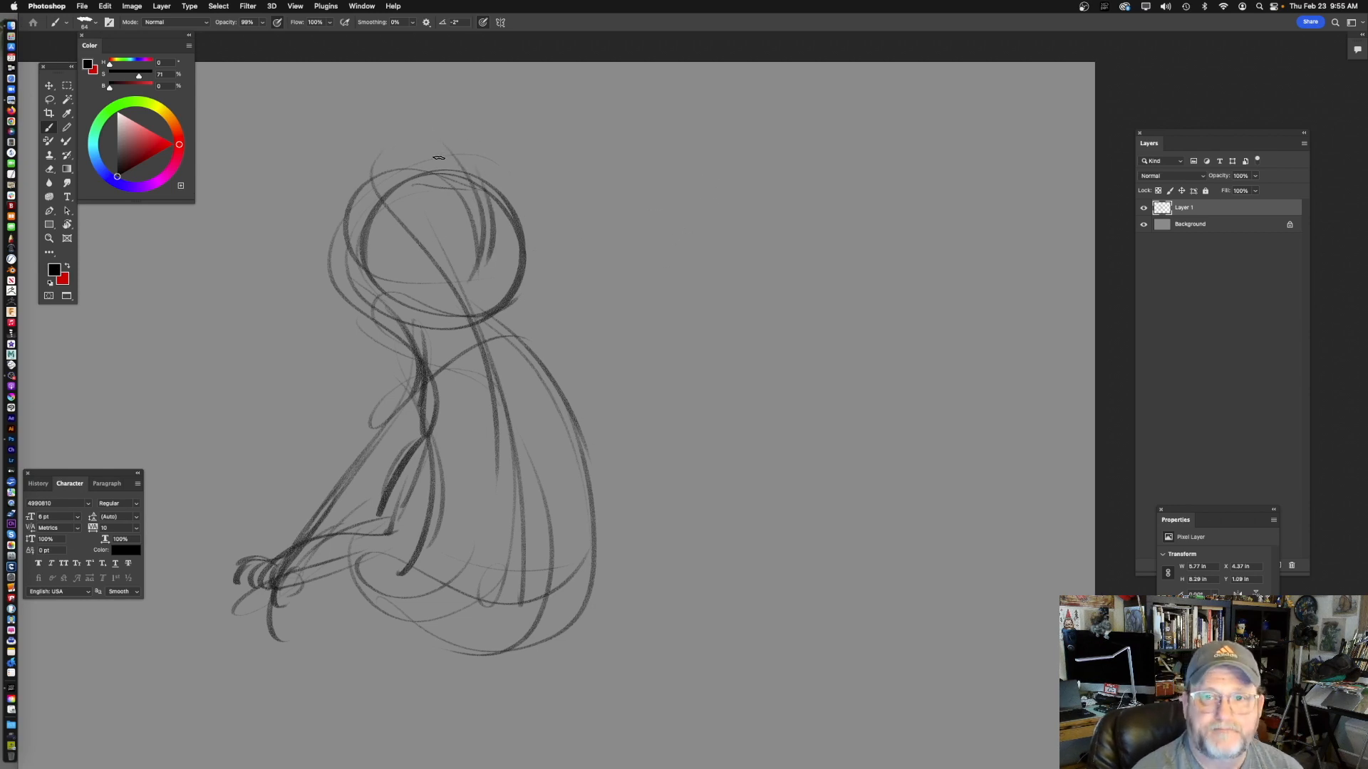
mouse_move(482, 185)
mouse_down()
mouse_move(469, 272)
mouse_move(511, 260)
mouse_move(533, 283)
mouse_move(543, 260)
mouse_up()
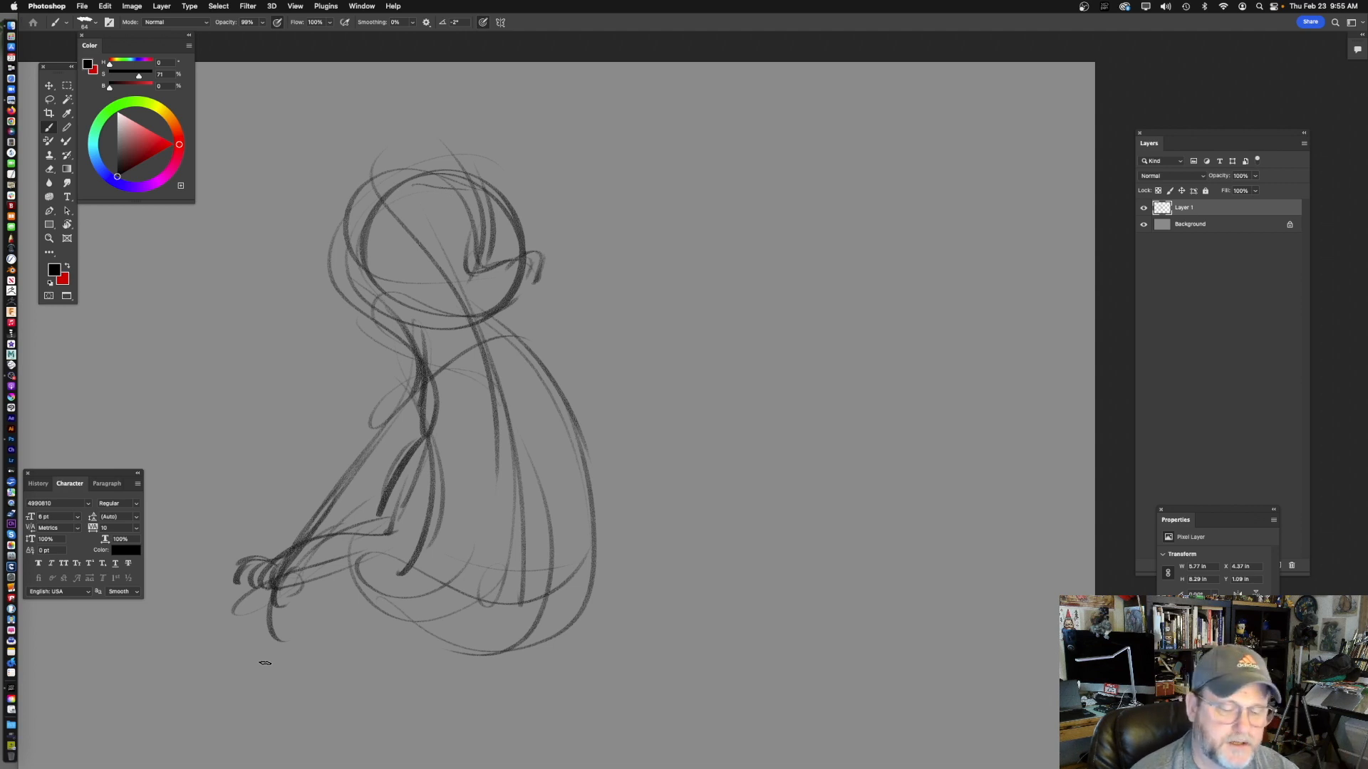
- Sketch the shoulder with long arcs running from the upper arm across the neck to the upper back
scroll(567, 312, down, 3)
scroll(568, 311, left, 1)
drag(370, 417, 475, 308)
drag(389, 384, 566, 288)
scroll(697, 317, down, 2)
scroll(696, 318, right, 3)
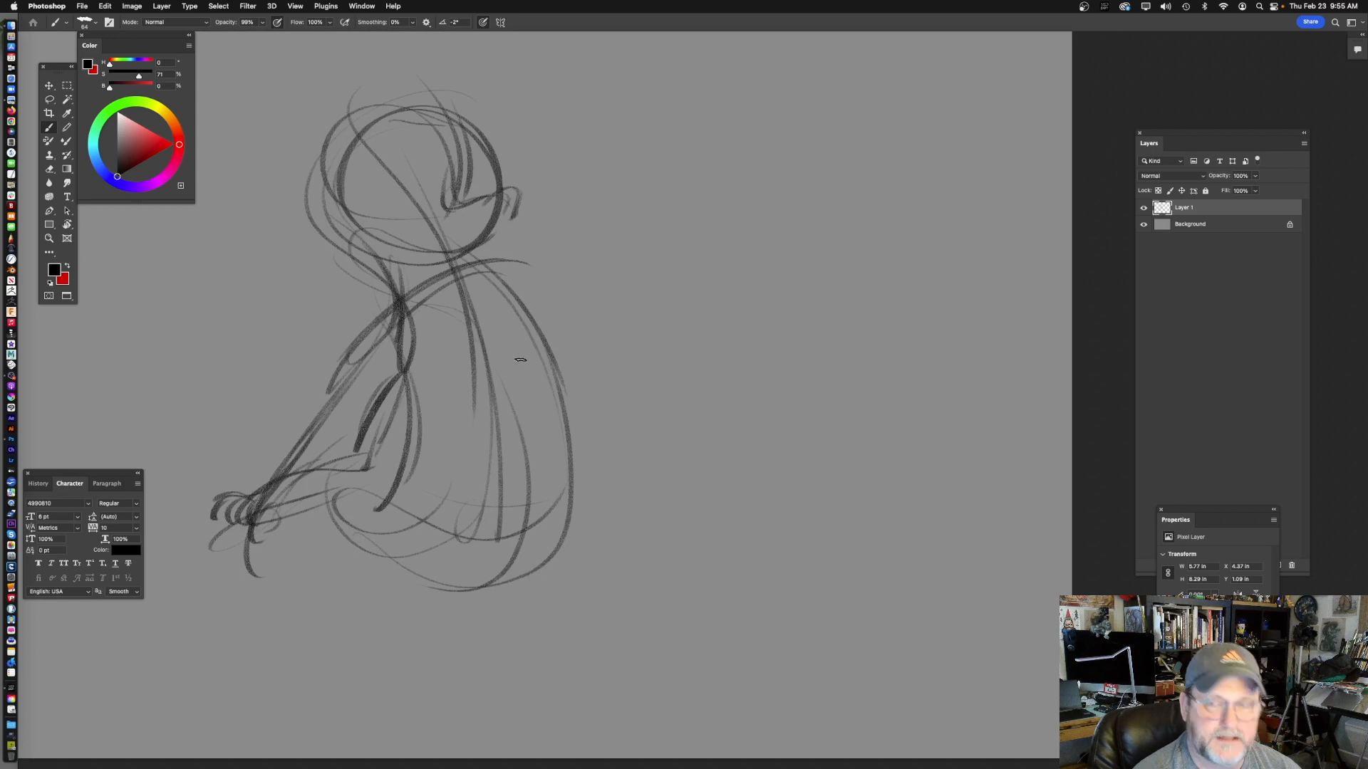
- Draw the dark jaw and neck line under the face and a short stroke for the back of the neck
mouse_move(320, 234)
mouse_down()
mouse_move(388, 291)
mouse_move(299, 220)
mouse_up()
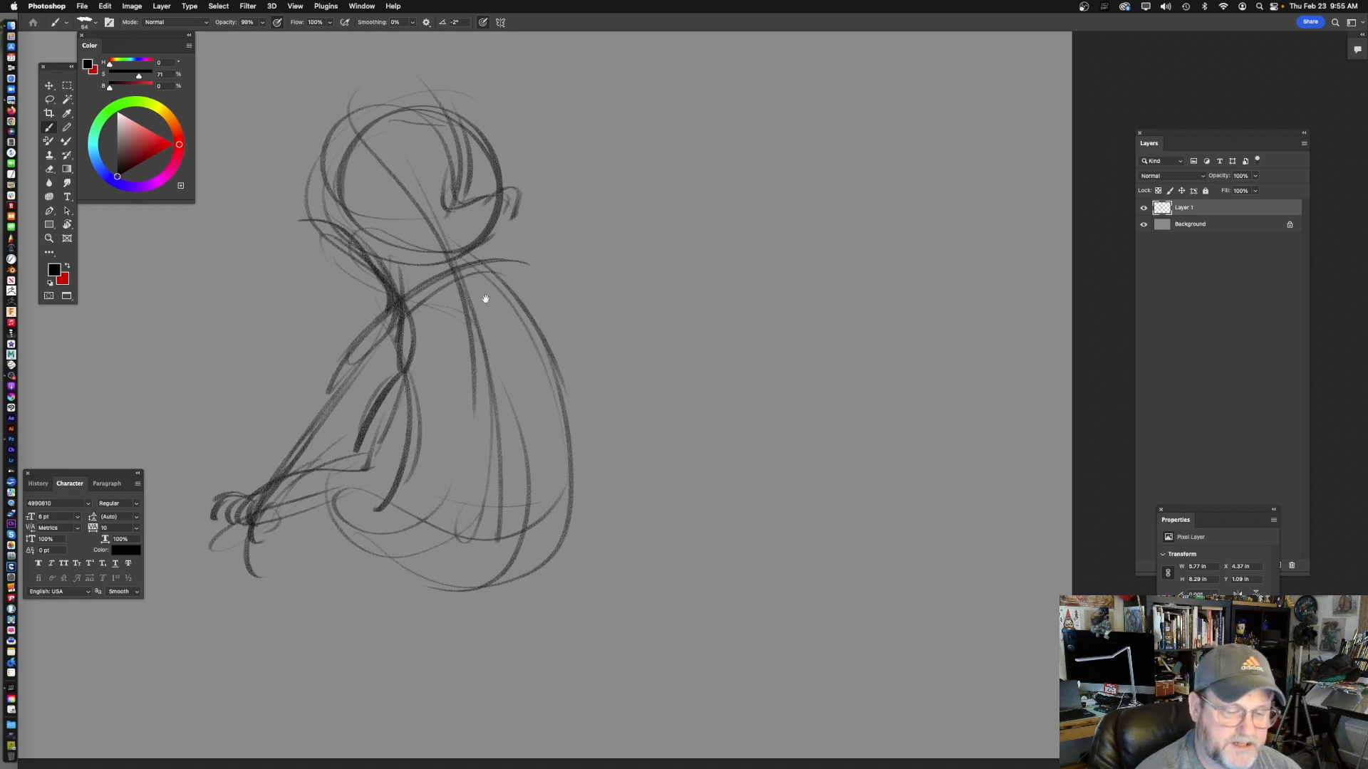
drag(550, 285, 596, 312)
mouse_move(564, 242)
mouse_down()
mouse_move(525, 275)
mouse_move(536, 288)
mouse_up()
scroll(644, 326, up, 1)
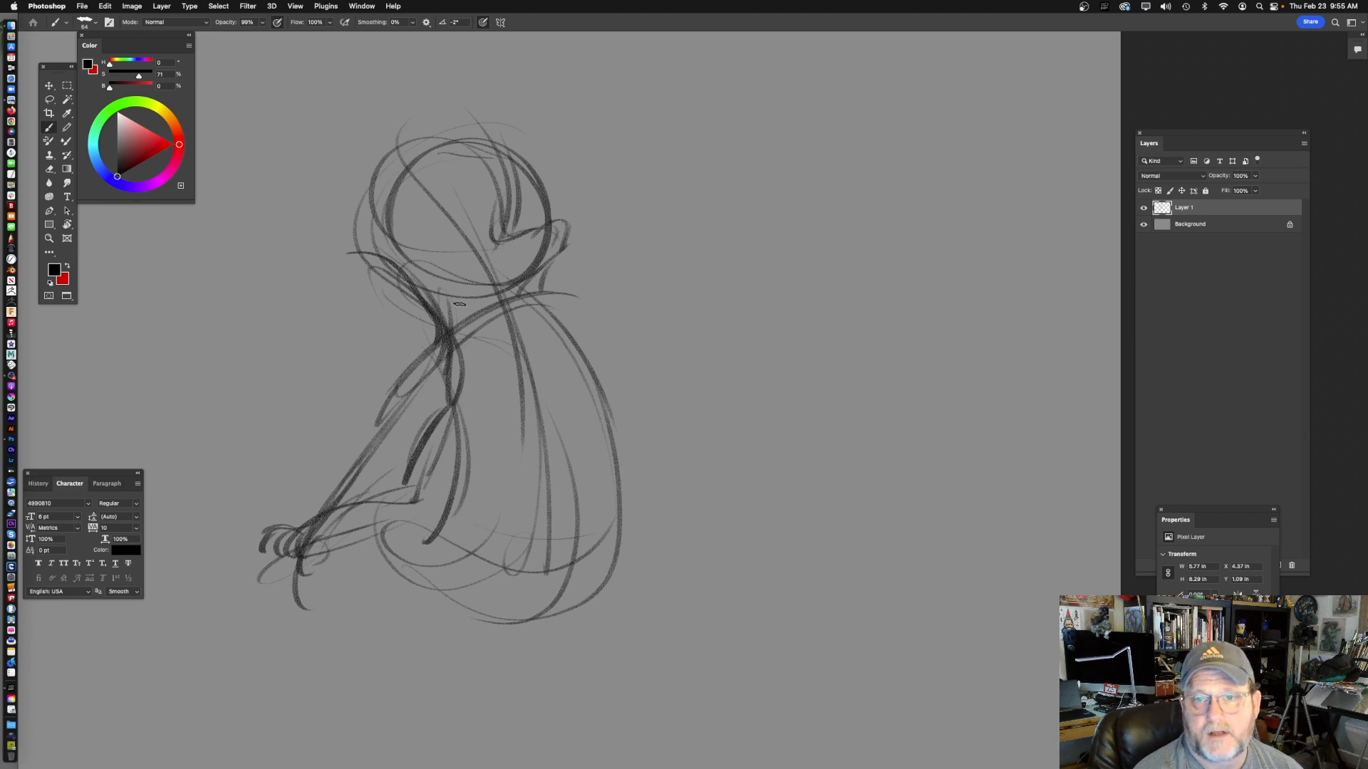
- Add a light curve across the lower face and darken the ear outline on the side of the head
mouse_move(405, 269)
mouse_down()
mouse_move(456, 248)
mouse_move(544, 254)
mouse_up()
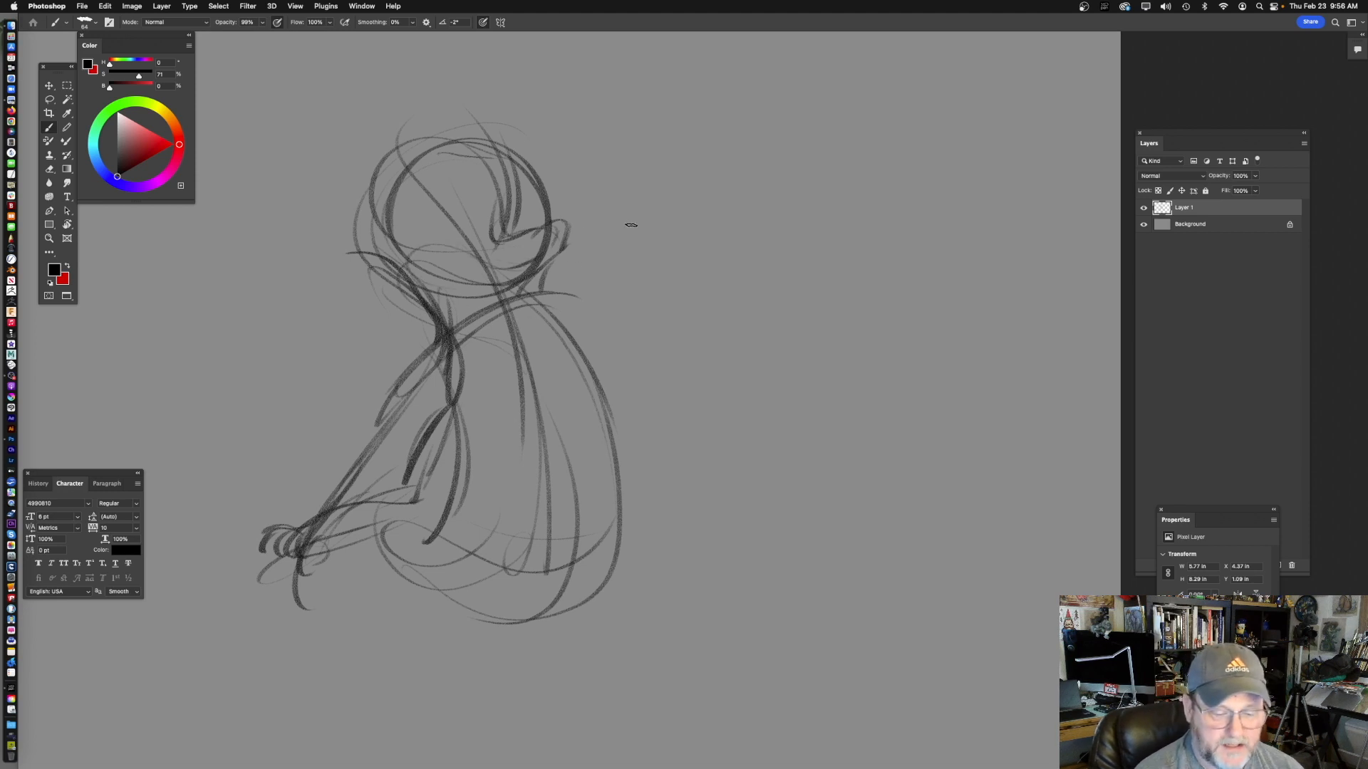
drag(631, 225, 618, 221)
drag(491, 201, 496, 223)
drag(496, 222, 554, 196)
mouse_move(563, 191)
mouse_down()
mouse_move(529, 227)
mouse_move(562, 196)
mouse_up()
drag(564, 195, 552, 238)
drag(642, 284, 637, 299)
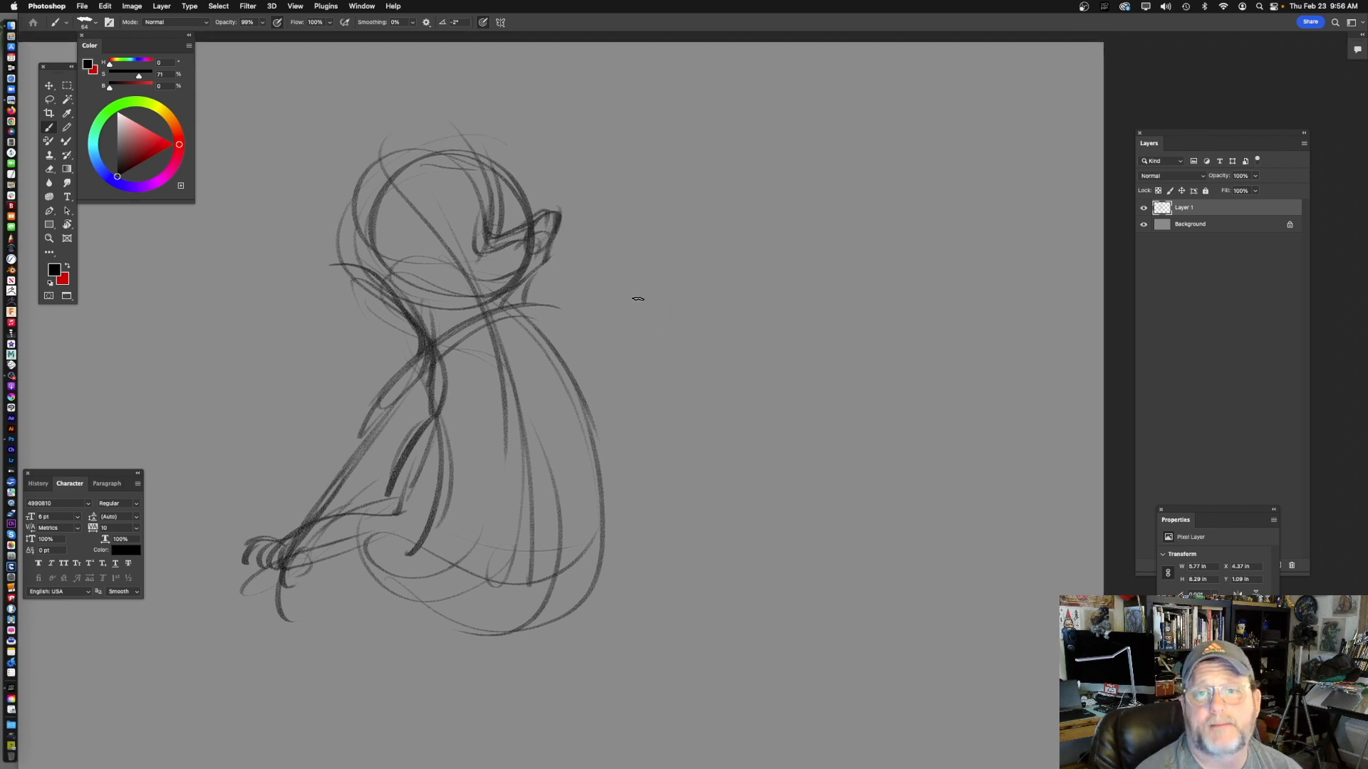
- Sketch bold strokes above the ear, sweeping across the upper side of the head and down toward the face
mouse_move(473, 186)
mouse_down()
mouse_move(467, 247)
mouse_move(441, 259)
mouse_move(463, 173)
mouse_up()
drag(573, 248, 562, 257)
mouse_move(470, 212)
mouse_down()
mouse_move(519, 194)
mouse_move(583, 204)
mouse_up()
mouse_move(497, 201)
mouse_down()
mouse_move(492, 191)
mouse_move(567, 192)
mouse_move(430, 195)
mouse_move(420, 223)
mouse_up()
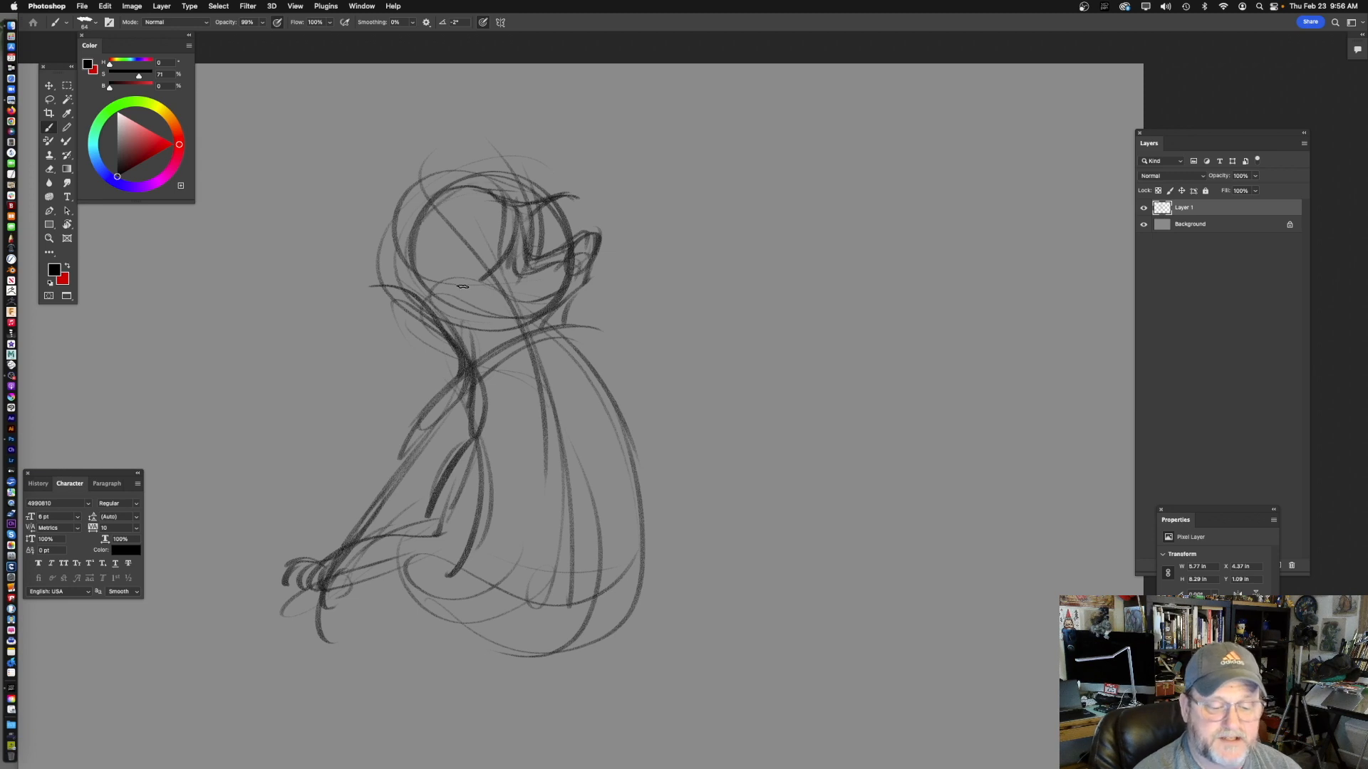
- Sketch a curved cheek line across the face and short pointed fur tufts at its outer end, opposite the ear
drag(587, 251, 590, 235)
mouse_move(490, 249)
mouse_down()
mouse_move(438, 241)
mouse_move(498, 250)
mouse_move(398, 231)
mouse_move(462, 242)
mouse_move(372, 274)
mouse_up()
mouse_move(394, 258)
mouse_down()
mouse_move(374, 293)
mouse_move(384, 309)
mouse_move(408, 285)
mouse_up()
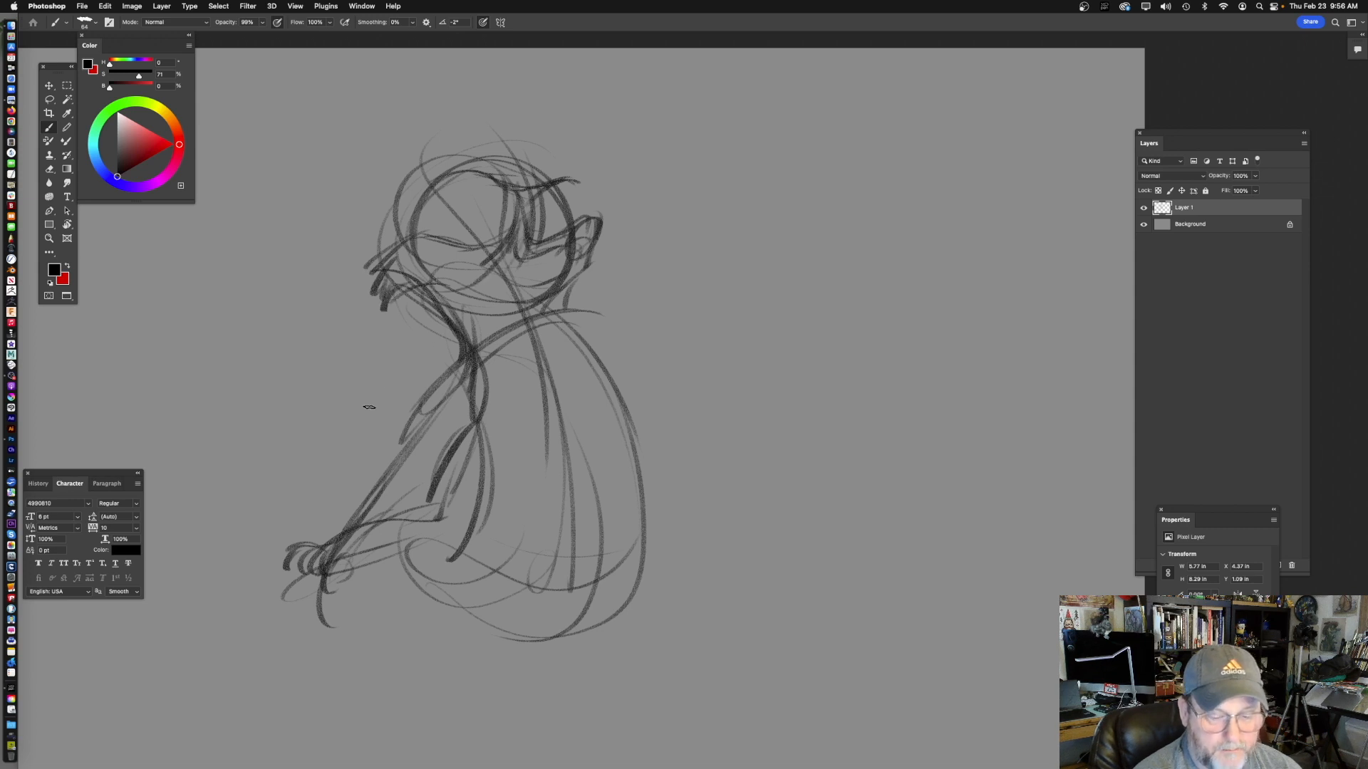
drag(675, 297, 682, 299)
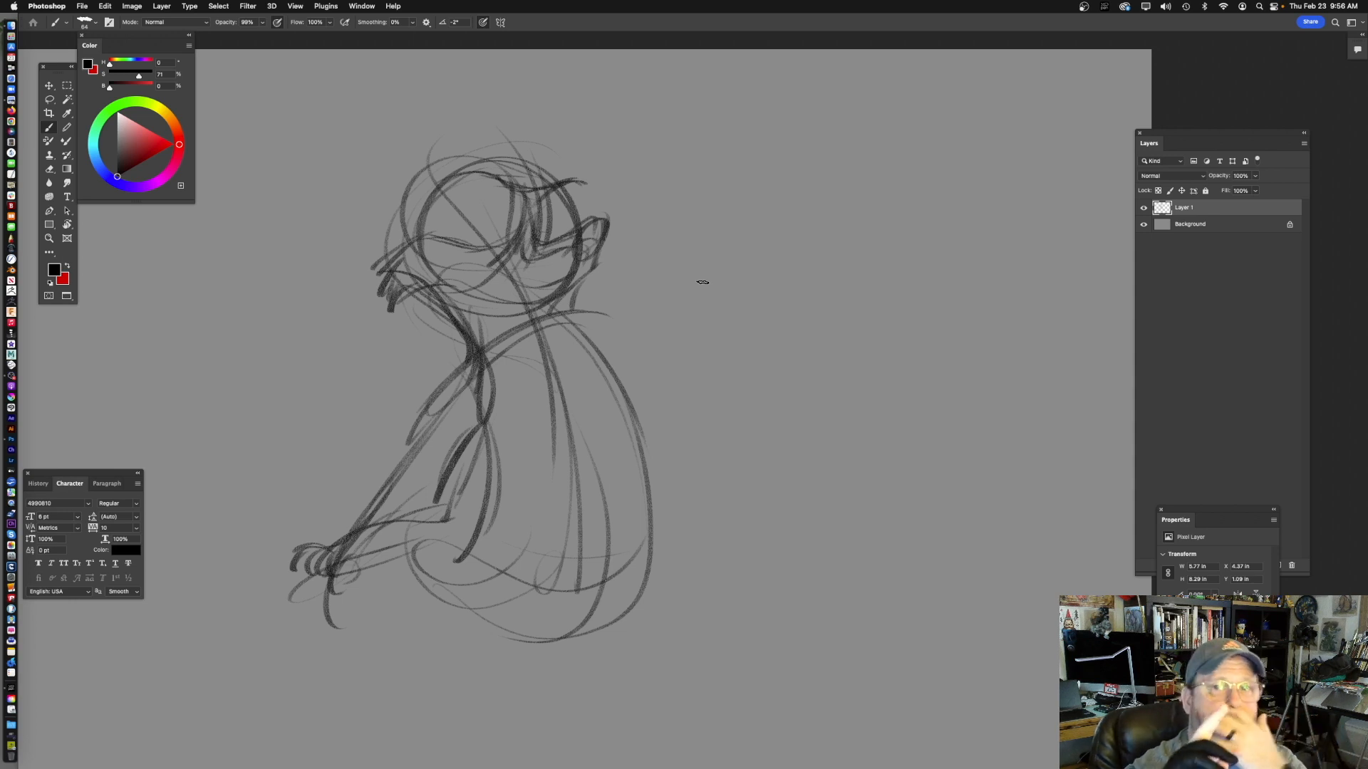
- Mark the mouth corner on the face and sweep a dark mouth and jaw line across to the ear
mouse_move(607, 358)
mouse_down()
mouse_move(629, 327)
mouse_move(614, 378)
mouse_up()
mouse_move(464, 284)
mouse_down()
mouse_move(440, 291)
mouse_move(552, 305)
mouse_up()
mouse_move(687, 260)
mouse_down()
mouse_move(702, 284)
mouse_move(684, 285)
mouse_up()
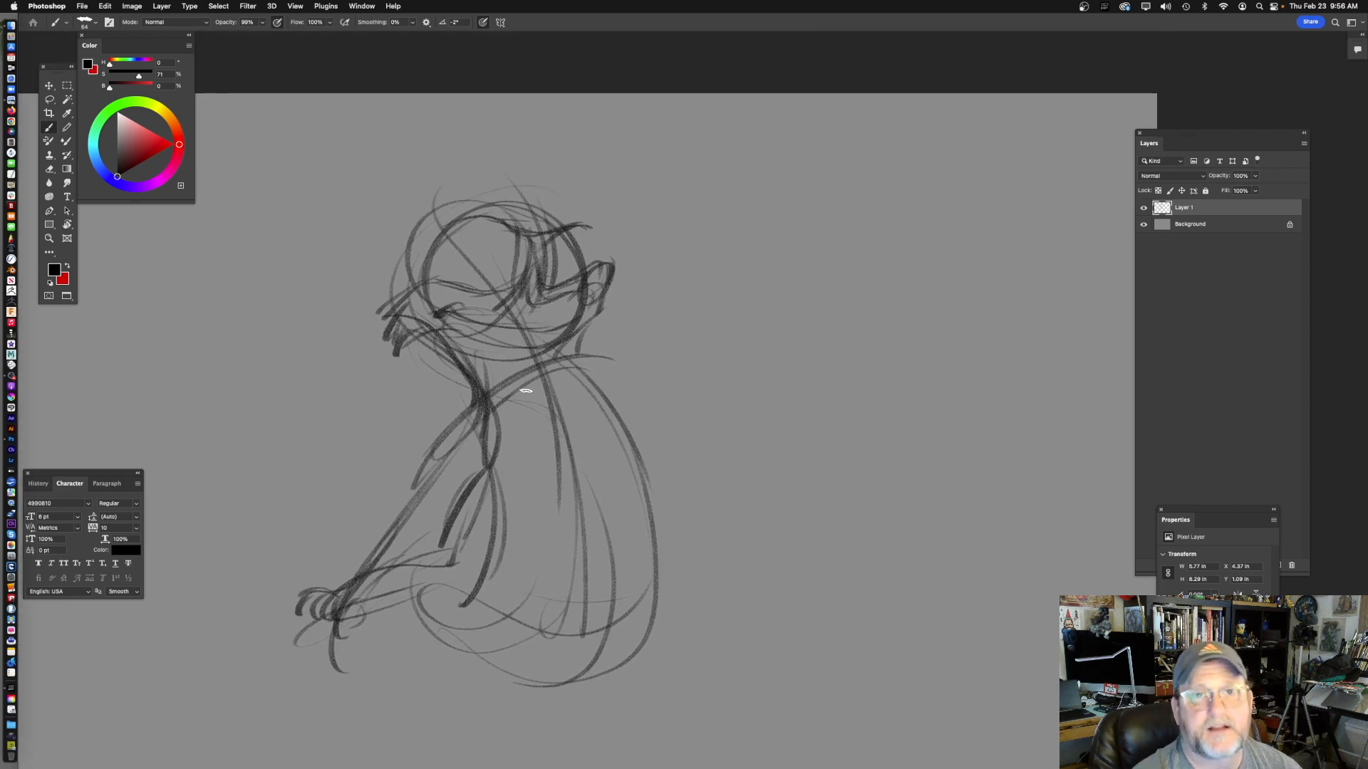
mouse_move(440, 308)
mouse_down()
mouse_move(502, 335)
mouse_move(568, 336)
mouse_move(610, 262)
mouse_up()
mouse_move(612, 265)
mouse_down()
mouse_move(578, 328)
mouse_move(524, 247)
mouse_move(480, 264)
mouse_up()
drag(545, 273, 565, 296)
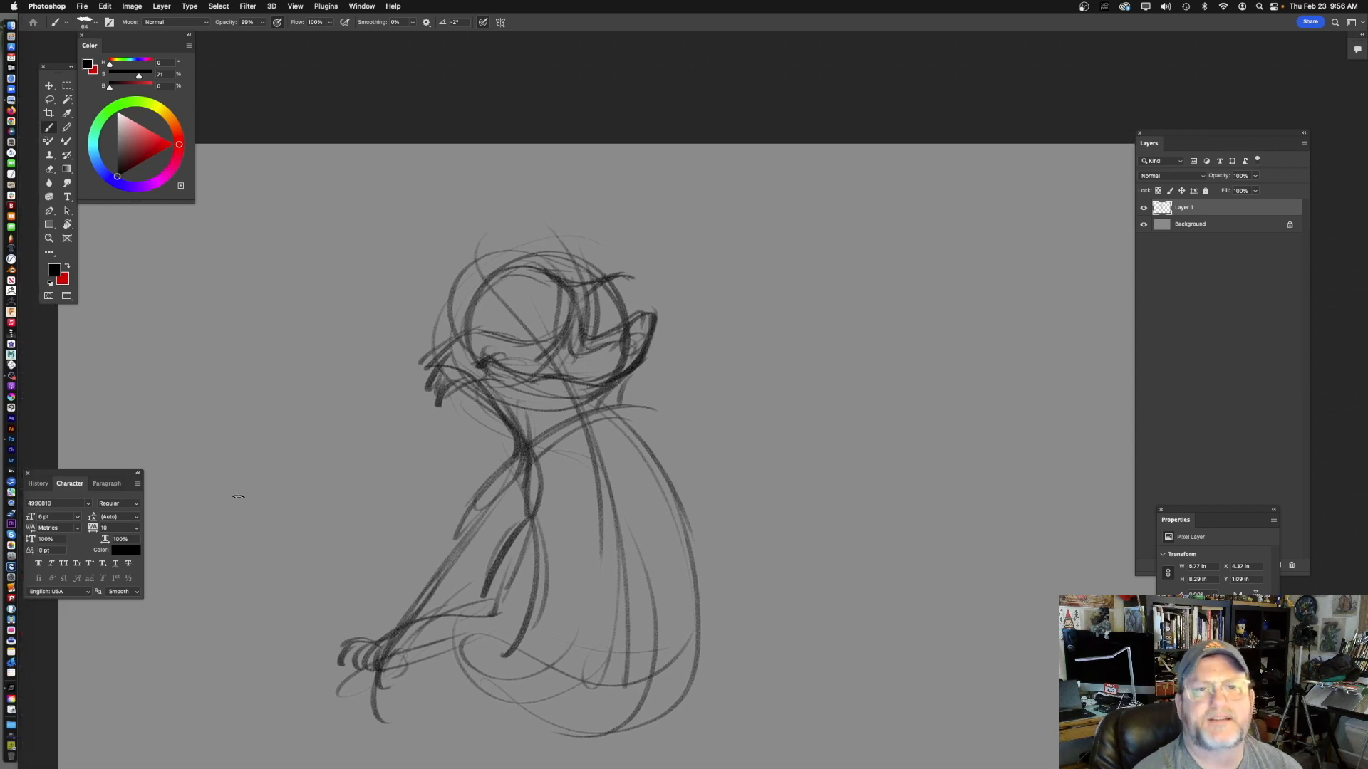
- Darken the lowered arm with long strokes from the shoulder down to the hand
drag(659, 467, 521, 359)
mouse_move(369, 343)
mouse_down()
mouse_move(306, 424)
mouse_move(337, 374)
mouse_up()
drag(477, 354, 540, 301)
mouse_move(431, 276)
mouse_down()
mouse_move(295, 495)
mouse_move(339, 442)
mouse_up()
drag(364, 388, 453, 356)
- Sketch the second arm extending outward from the shoulder, undoing the last stroke
drag(520, 251, 576, 353)
drag(704, 268, 613, 337)
drag(359, 343, 474, 313)
mouse_move(408, 354)
mouse_down()
mouse_move(426, 312)
mouse_move(541, 401)
mouse_up()
mouse_move(466, 335)
mouse_down()
mouse_move(598, 282)
mouse_move(574, 306)
mouse_move(587, 273)
mouse_move(572, 303)
mouse_move(564, 269)
mouse_move(580, 293)
mouse_up()
key(super+z)
- Sketch the raised forearm with a curled fist and upright thumb beside the head
mouse_move(578, 283)
mouse_down()
mouse_move(562, 271)
mouse_move(553, 322)
mouse_move(581, 325)
mouse_move(560, 337)
mouse_up()
drag(597, 289, 593, 378)
drag(437, 338, 609, 386)
mouse_move(674, 281)
mouse_down()
mouse_move(641, 322)
mouse_move(566, 300)
mouse_move(575, 312)
mouse_move(585, 282)
mouse_up()
drag(613, 416, 733, 430)
drag(558, 293, 594, 309)
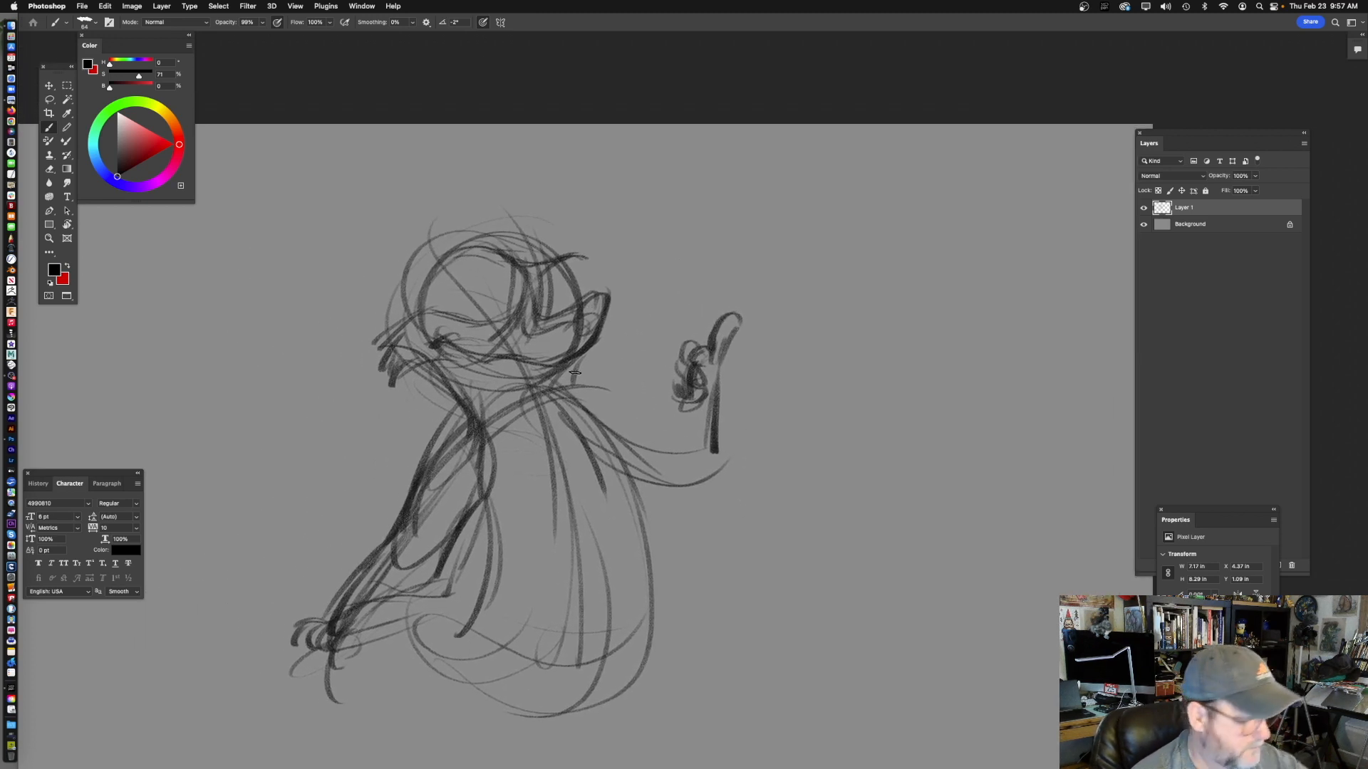
- Darken the torso side below the raised arm and sketch the rounded lower belly and the opposite hip line
mouse_move(590, 575)
mouse_down()
mouse_move(589, 333)
mouse_move(543, 331)
mouse_up()
drag(612, 458, 590, 549)
drag(638, 310, 630, 335)
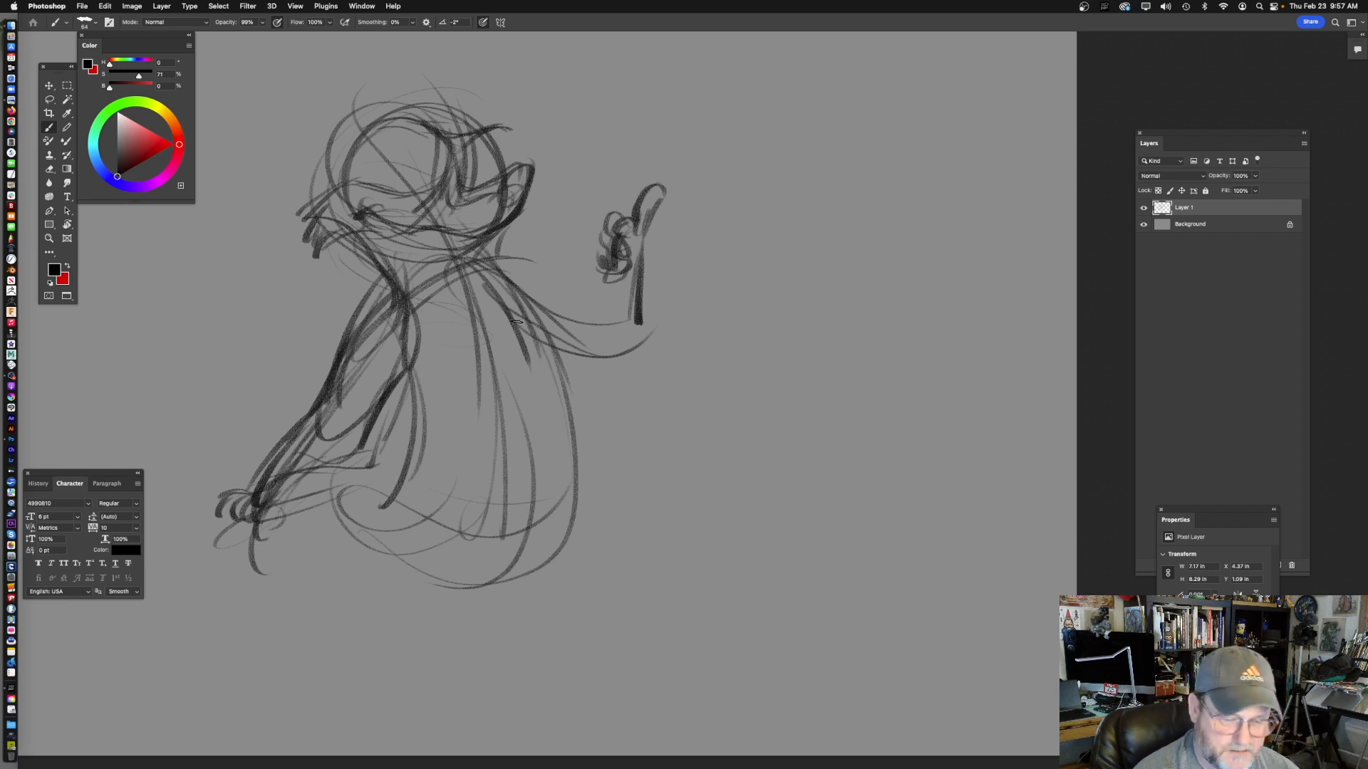
mouse_move(627, 423)
mouse_down()
mouse_move(708, 337)
mouse_move(673, 380)
mouse_up()
drag(455, 327, 420, 440)
drag(505, 429, 482, 377)
mouse_move(433, 282)
mouse_down()
mouse_move(382, 425)
mouse_move(414, 483)
mouse_up()
drag(401, 428, 618, 370)
drag(560, 486, 600, 463)
mouse_move(654, 283)
mouse_down()
mouse_move(674, 304)
mouse_move(704, 274)
mouse_up()
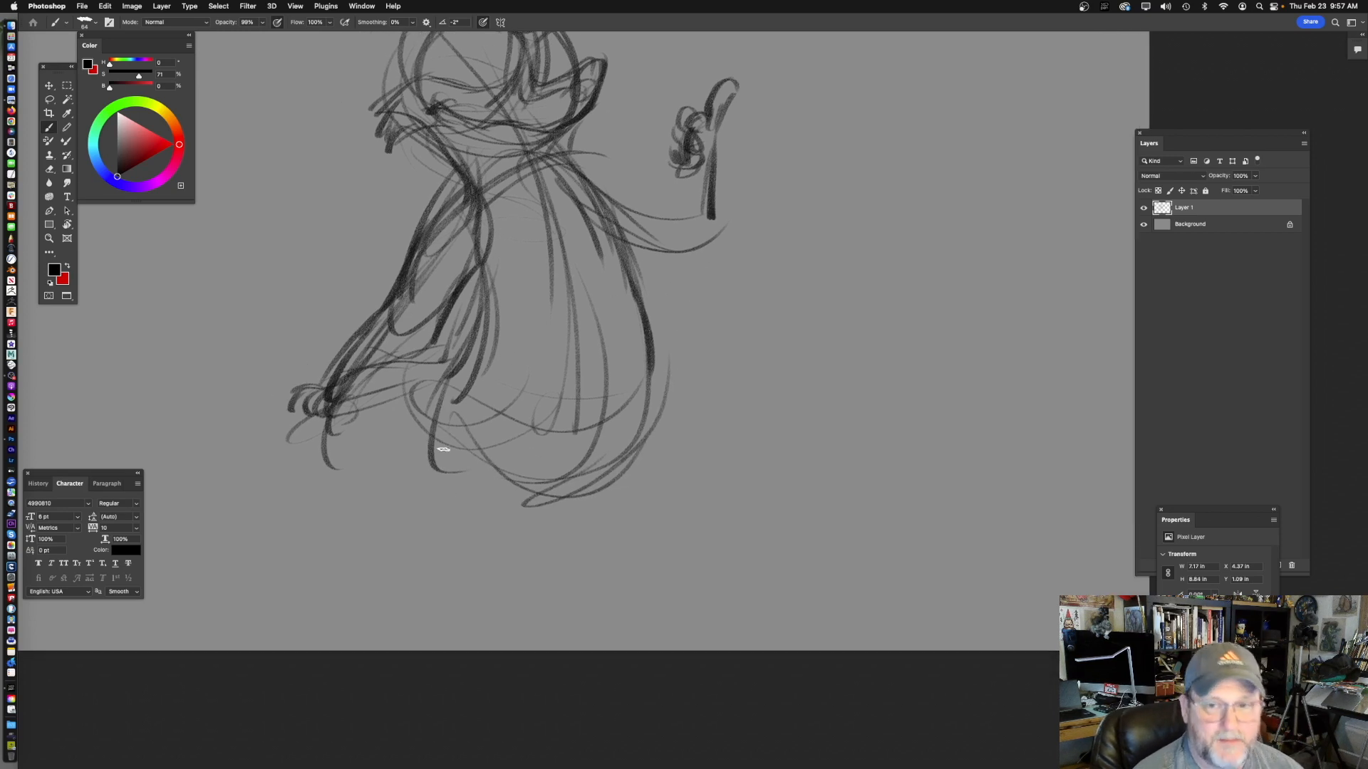
- Sketch the outer and inner contours of the leg below the lowered arm
drag(415, 374, 480, 503)
drag(412, 406, 503, 541)
drag(443, 478, 475, 571)
drag(571, 508, 601, 422)
mouse_move(498, 461)
mouse_down()
mouse_move(473, 503)
mouse_move(556, 478)
mouse_up()
mouse_move(562, 399)
mouse_down()
mouse_move(557, 479)
mouse_move(541, 498)
mouse_up()
drag(559, 403, 533, 490)
- Sketch a long flat foot under the leg on the lowered-arm side
drag(525, 486, 506, 500)
mouse_move(520, 489)
mouse_down()
mouse_move(421, 502)
mouse_move(513, 514)
mouse_move(576, 497)
mouse_up()
drag(542, 491, 498, 480)
drag(546, 414, 661, 448)
drag(830, 376, 687, 401)
- Sketch the other leg from the hip below the raised arm, ending in a flat outward-pointing foot
drag(514, 264, 594, 545)
mouse_move(651, 464)
mouse_down()
mouse_move(626, 445)
mouse_move(630, 380)
mouse_up()
drag(466, 216, 534, 410)
mouse_move(466, 271)
mouse_down()
mouse_move(534, 407)
mouse_move(485, 506)
mouse_up()
drag(548, 396, 470, 538)
mouse_move(528, 425)
mouse_down()
mouse_move(503, 479)
mouse_move(530, 539)
mouse_up()
mouse_move(456, 512)
mouse_down()
mouse_move(448, 536)
mouse_move(574, 545)
mouse_up()
mouse_move(642, 406)
mouse_down()
mouse_move(736, 460)
mouse_move(721, 419)
mouse_up()
drag(641, 543, 640, 552)
drag(677, 472, 682, 408)
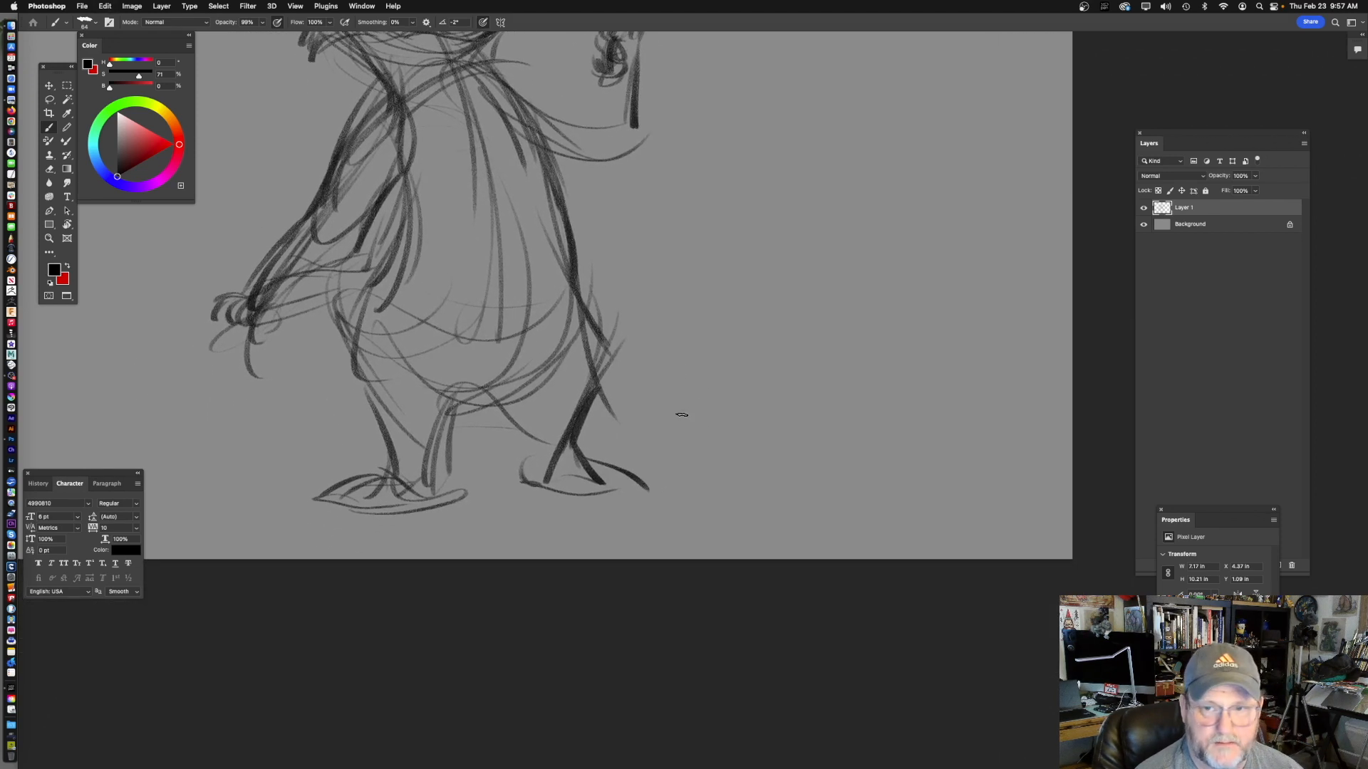
- Add toes and a sole line to the foot on the raised-arm side and bold its leg's inner contour
mouse_move(571, 435)
mouse_down()
mouse_move(547, 479)
mouse_move(634, 478)
mouse_up()
drag(634, 478, 632, 492)
drag(602, 484, 604, 497)
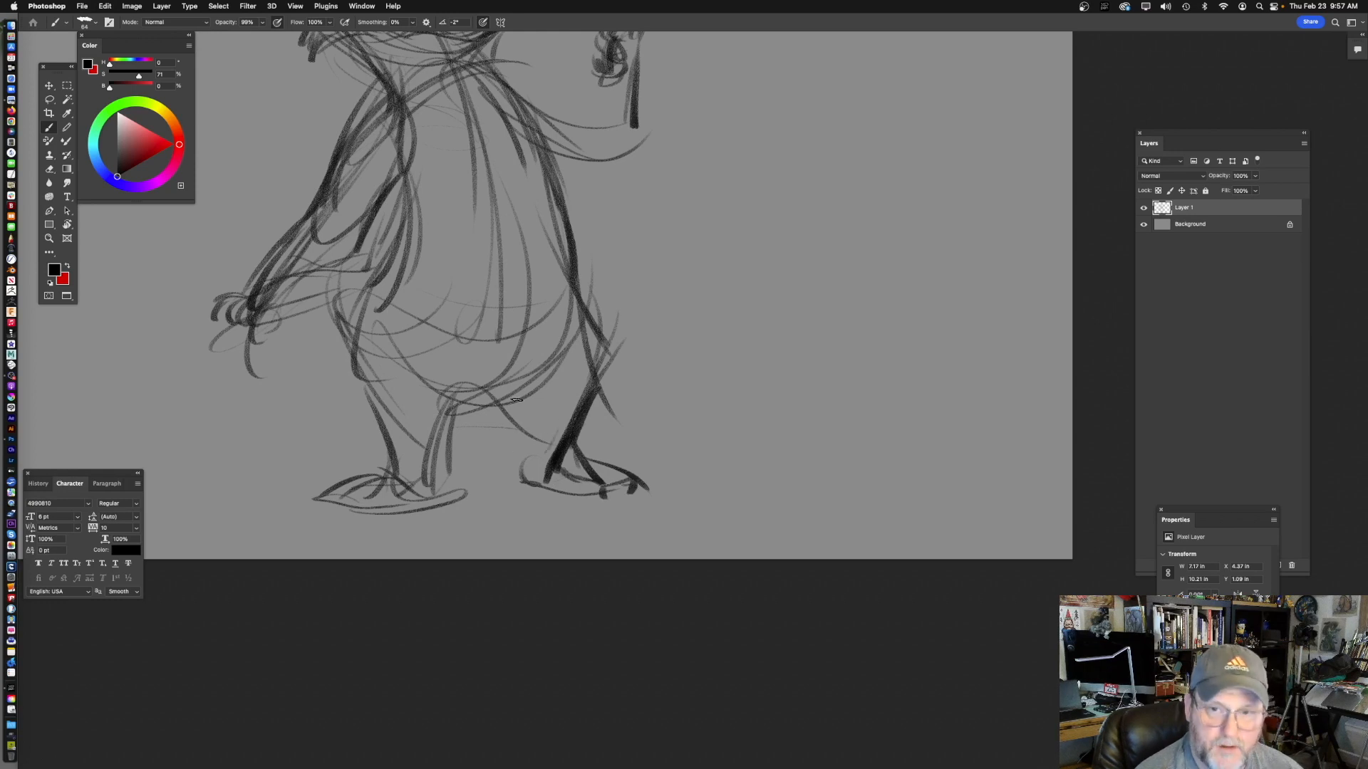
drag(502, 345, 527, 376)
mouse_move(524, 374)
mouse_down()
mouse_move(540, 436)
mouse_move(524, 474)
mouse_up()
mouse_move(512, 416)
mouse_down()
mouse_move(531, 479)
mouse_move(621, 510)
mouse_move(675, 470)
mouse_move(716, 478)
mouse_up()
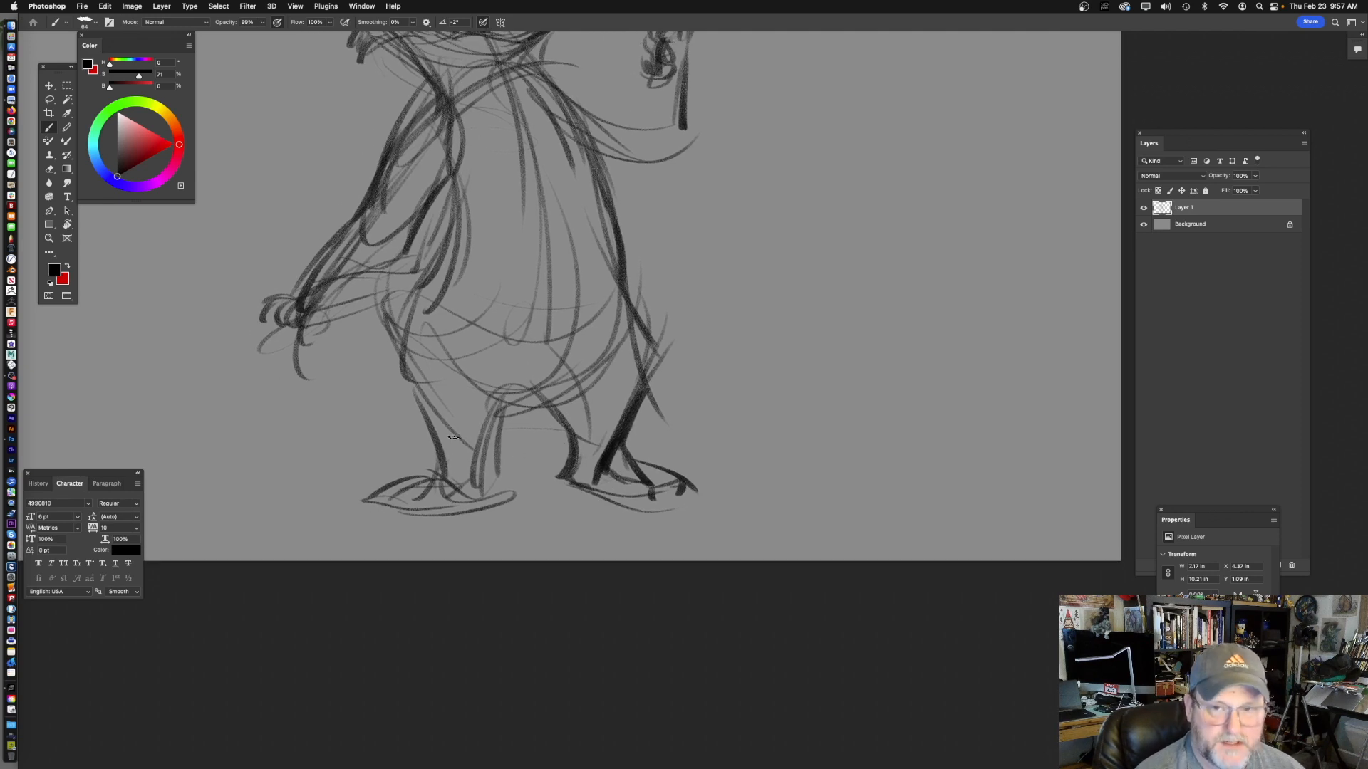
- Darken the inner contour of the leg on the lowered-arm side
mouse_move(503, 398)
mouse_down()
mouse_move(496, 492)
mouse_move(531, 477)
mouse_up()
drag(481, 358, 525, 445)
drag(623, 450, 591, 472)
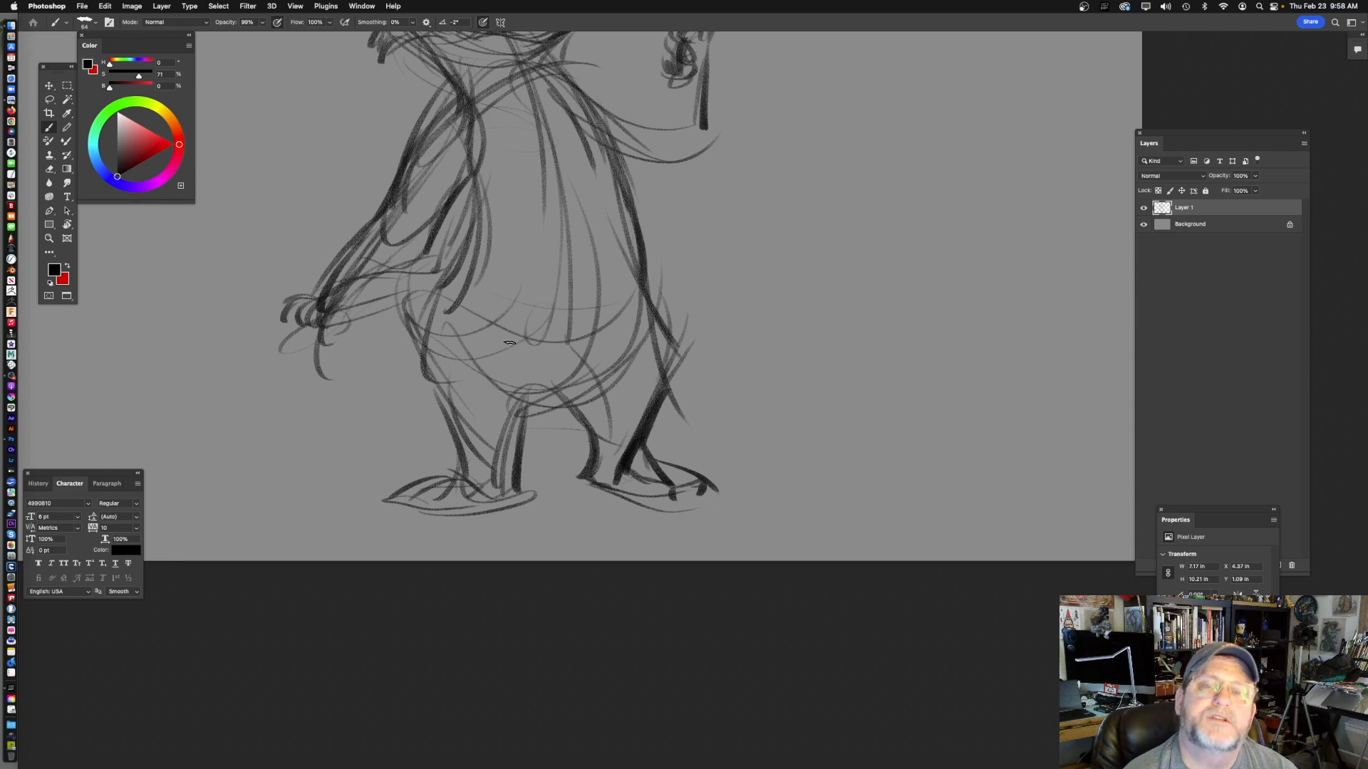
- Reinforce the body outline with bold strokes from below the raised arm through the hip and down the leg
scroll(680, 349, up, 3)
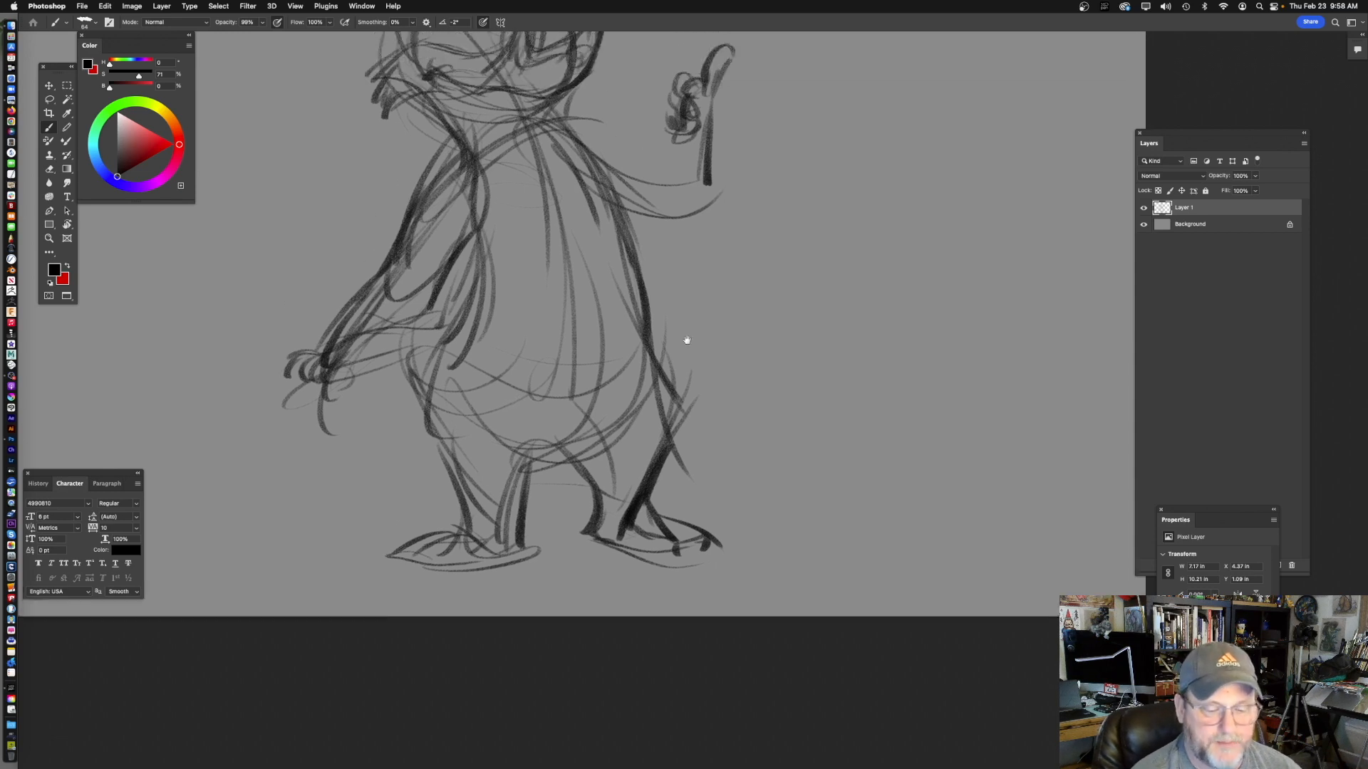
drag(588, 239, 660, 429)
drag(594, 288, 664, 452)
drag(632, 390, 654, 499)
drag(767, 426, 752, 417)
mouse_move(403, 433)
mouse_down()
mouse_move(520, 490)
mouse_move(638, 437)
mouse_up()
drag(681, 387, 703, 434)
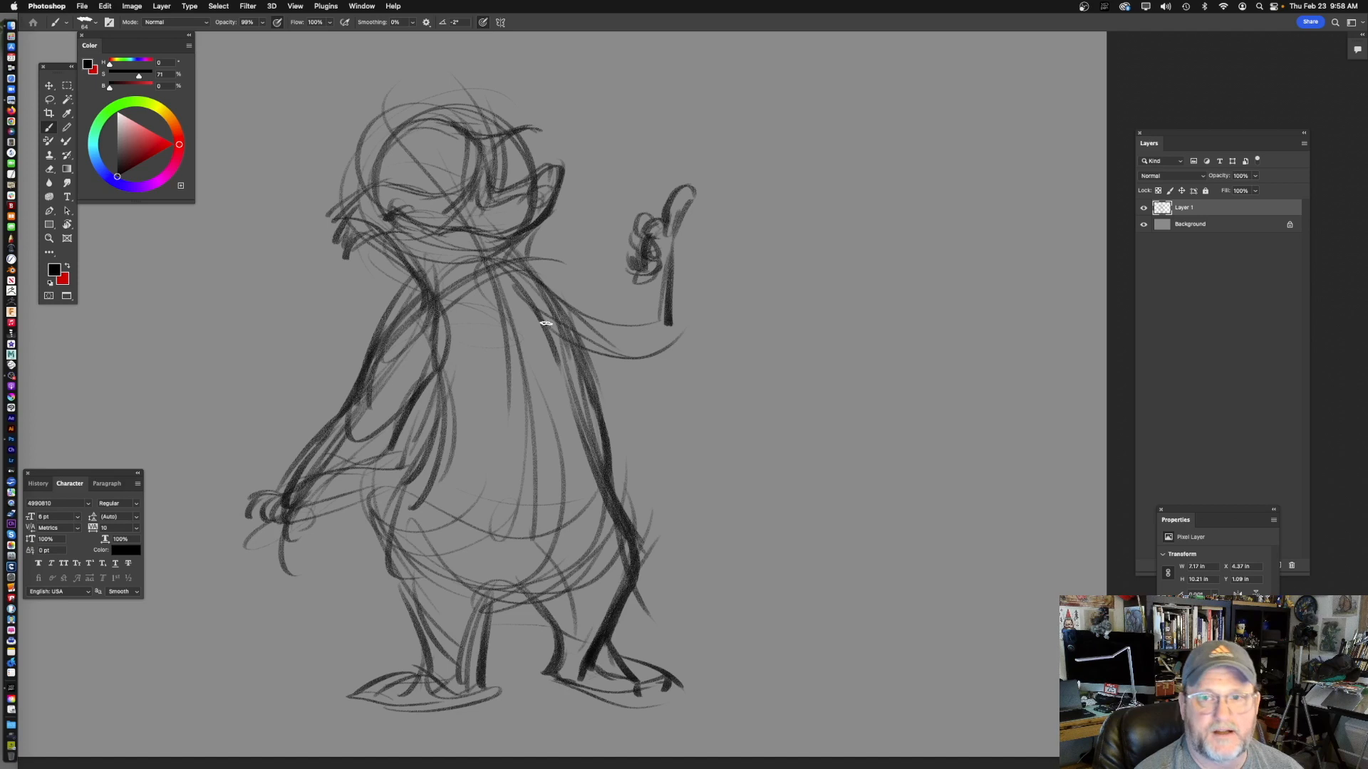
- Sketch the underside of the raised arm from across the chest to a pointed elbow
drag(513, 334, 614, 359)
drag(533, 370, 679, 384)
drag(667, 380, 661, 314)
drag(797, 271, 754, 306)
- Redraw the raised forearm and hand with a tilted wrist, an outstretched thumb and curled fingers
drag(619, 399, 658, 274)
drag(626, 327, 656, 271)
mouse_move(696, 289)
mouse_down()
mouse_move(698, 307)
mouse_move(618, 275)
mouse_up()
mouse_move(622, 278)
mouse_down()
mouse_move(605, 294)
mouse_move(622, 306)
mouse_move(645, 263)
mouse_up()
mouse_move(670, 264)
mouse_down()
mouse_move(688, 248)
mouse_move(610, 274)
mouse_move(609, 294)
mouse_up()
drag(628, 295, 605, 325)
drag(685, 347, 675, 317)
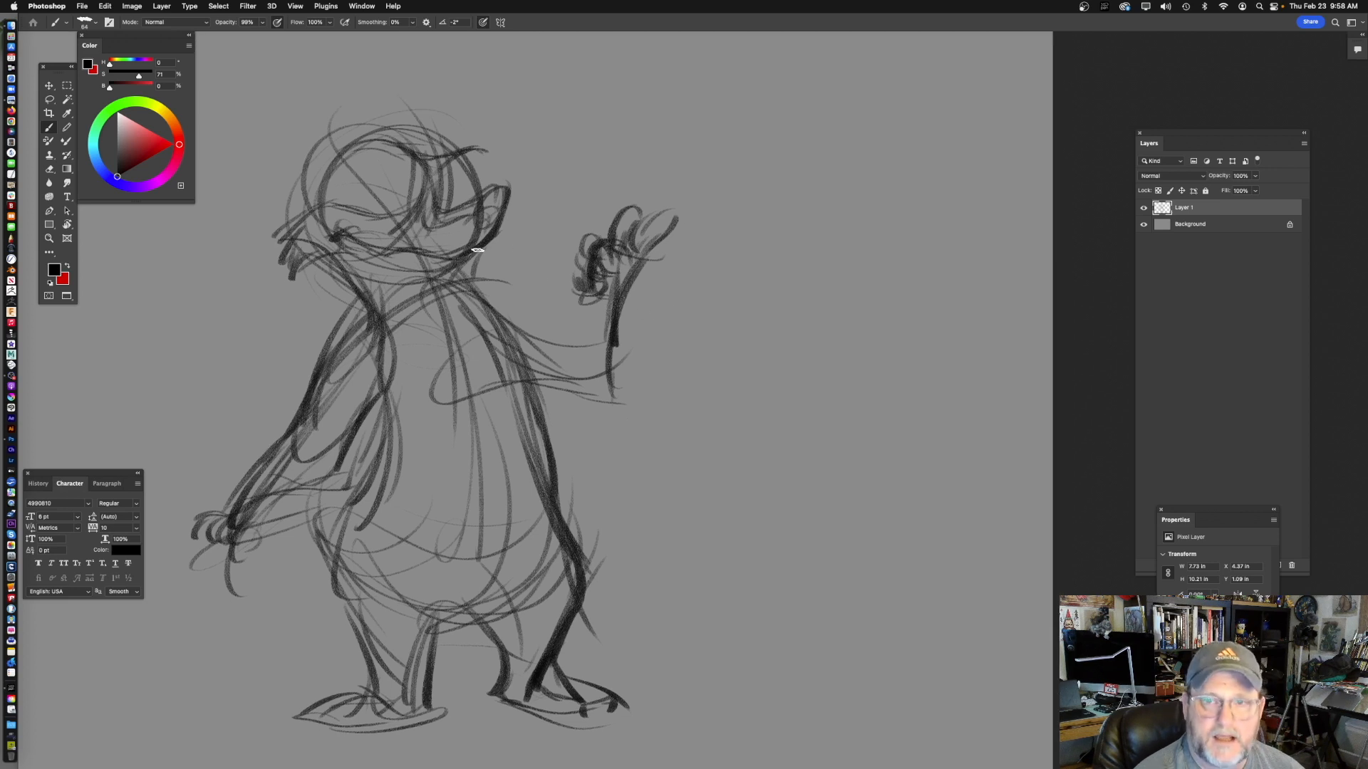
- Bold the inner forearm and elbow fold of the raised arm and add a light guide stroke above the hand
mouse_move(490, 309)
mouse_down()
mouse_move(565, 347)
mouse_move(578, 335)
mouse_move(590, 392)
mouse_up()
drag(645, 164, 540, 348)
mouse_move(583, 304)
mouse_down()
mouse_move(539, 346)
mouse_move(547, 389)
mouse_up()
mouse_move(591, 317)
mouse_down()
mouse_move(581, 391)
mouse_move(547, 402)
mouse_move(492, 369)
mouse_up()
mouse_move(654, 309)
mouse_down()
mouse_move(712, 330)
mouse_move(718, 346)
mouse_up()
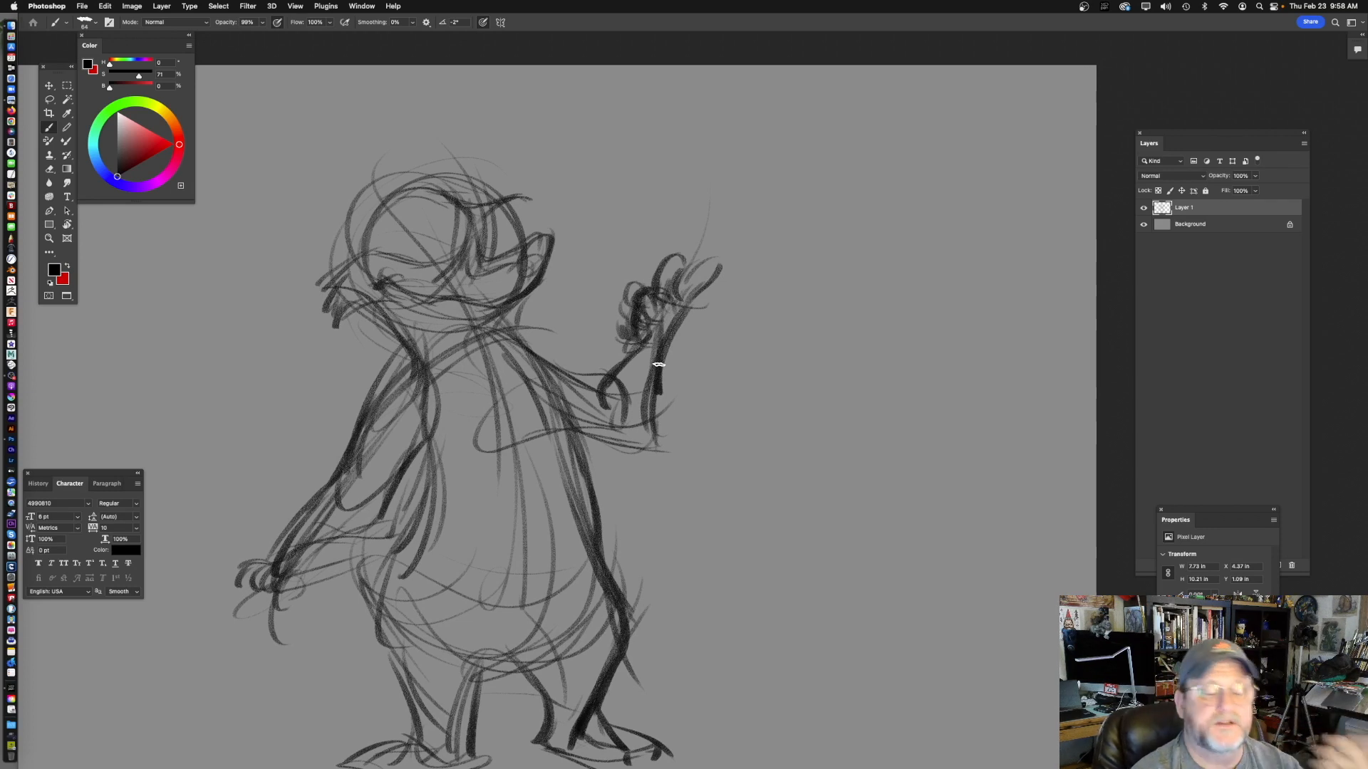
- Sketch curved cheek fur strokes on the side of the face nearest the raised hand
mouse_move(546, 520)
mouse_down()
mouse_move(604, 433)
mouse_move(583, 493)
mouse_up()
drag(718, 322, 702, 352)
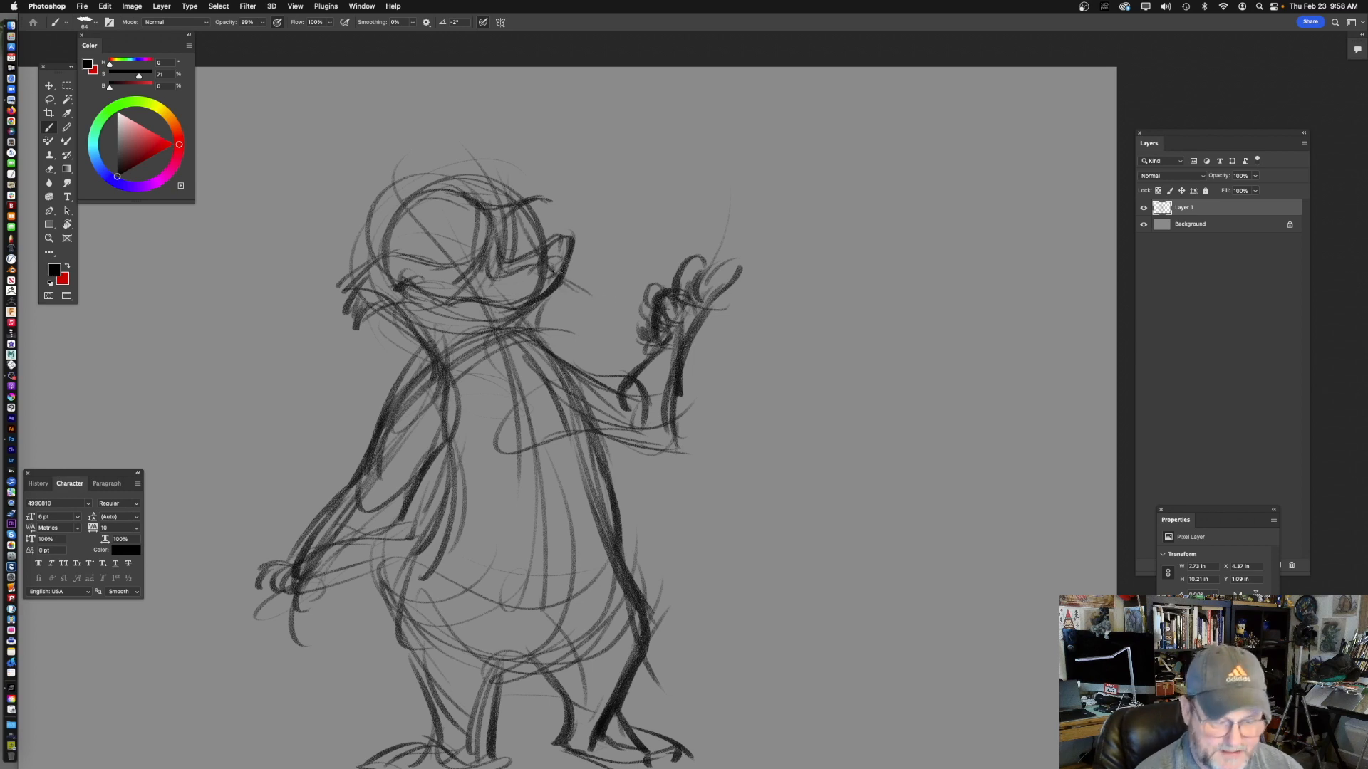
drag(582, 407, 641, 445)
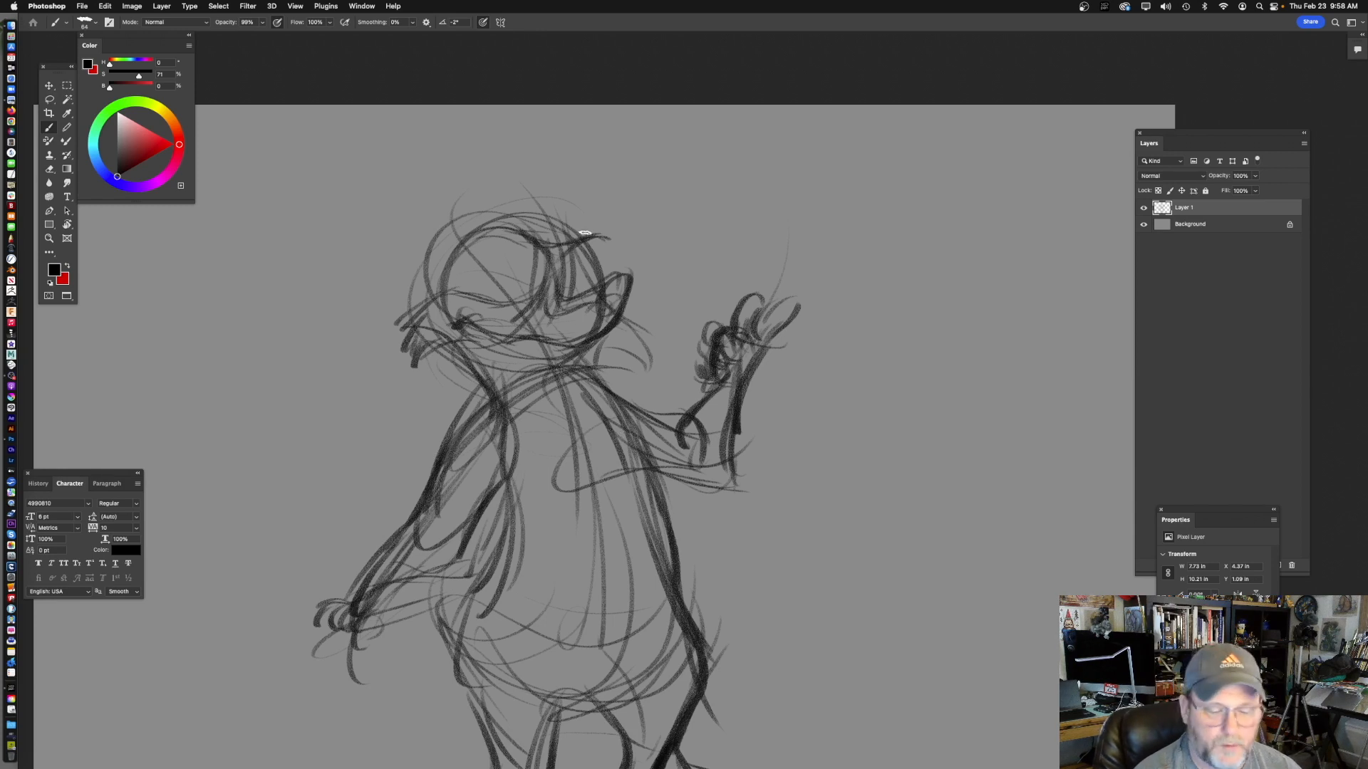
- Sketch a large round eye and a narrower second eye on the face
mouse_move(496, 290)
mouse_down()
mouse_move(500, 253)
mouse_move(537, 293)
mouse_move(517, 259)
mouse_move(561, 258)
mouse_move(578, 291)
mouse_move(565, 296)
mouse_move(554, 278)
mouse_move(585, 288)
mouse_up()
mouse_move(614, 364)
mouse_down()
mouse_move(644, 357)
mouse_move(637, 343)
mouse_up()
scroll(590, 260, up, 1)
drag(513, 268, 541, 294)
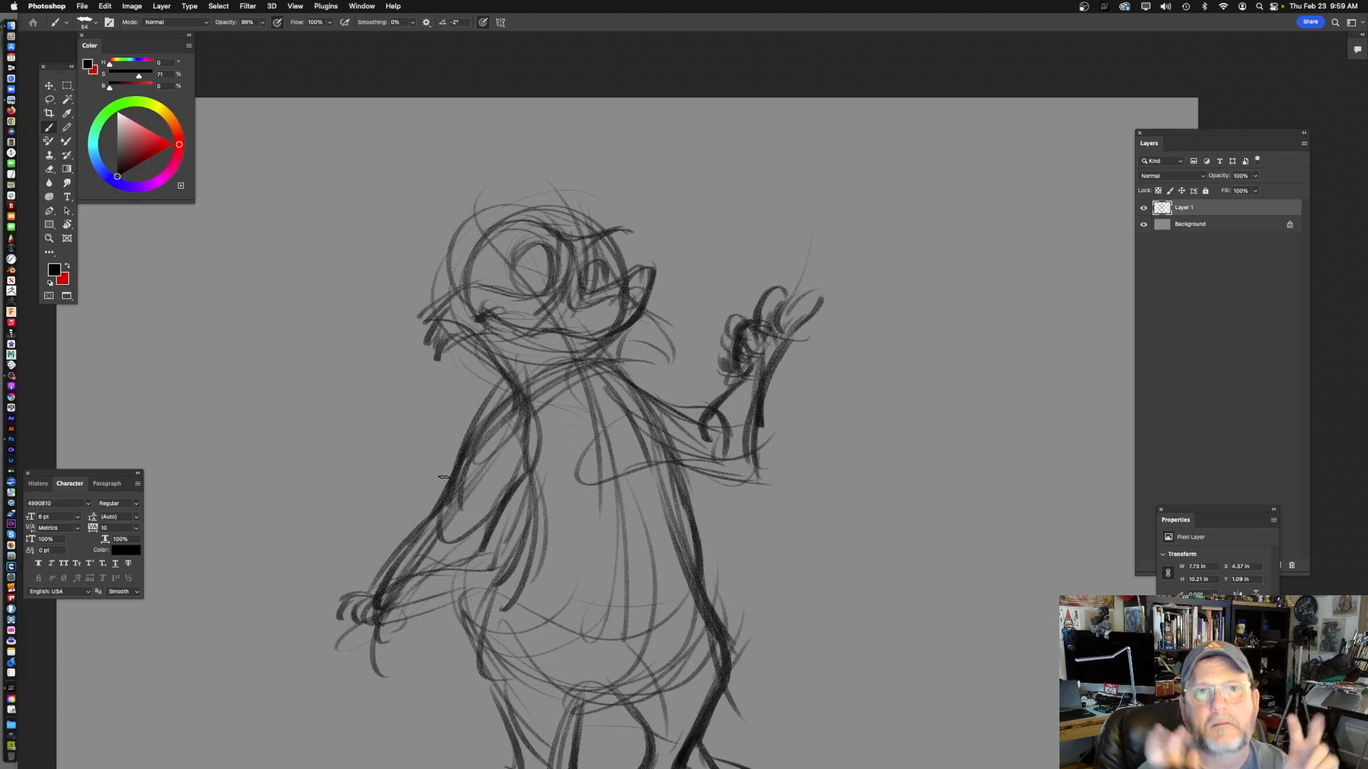
- Extend the cheek fur on the lowered-arm side of the face with bold pointed strokes
drag(509, 159, 443, 281)
drag(484, 217, 394, 318)
mouse_move(415, 302)
mouse_down()
mouse_move(392, 344)
mouse_move(497, 367)
mouse_up()
mouse_move(826, 353)
mouse_down()
mouse_move(777, 353)
mouse_move(765, 418)
mouse_up()
- Sketch two large pointed ears on top of the head, with an inner line in the first one
mouse_move(485, 312)
mouse_down()
mouse_move(399, 299)
mouse_move(399, 262)
mouse_move(354, 240)
mouse_up()
drag(413, 272, 332, 236)
drag(334, 239, 389, 340)
drag(351, 322, 397, 264)
mouse_move(487, 290)
mouse_down()
mouse_move(545, 274)
mouse_move(603, 240)
mouse_move(588, 309)
mouse_up()
- Rough in a sack hanging from the lowered hand, with a gathered neck and a wide outer curve
drag(682, 541, 695, 467)
mouse_move(605, 566)
mouse_down()
mouse_move(638, 378)
mouse_move(706, 424)
mouse_up()
mouse_move(491, 426)
mouse_down()
mouse_move(461, 403)
mouse_move(432, 410)
mouse_move(399, 483)
mouse_move(337, 499)
mouse_up()
drag(415, 468, 313, 602)
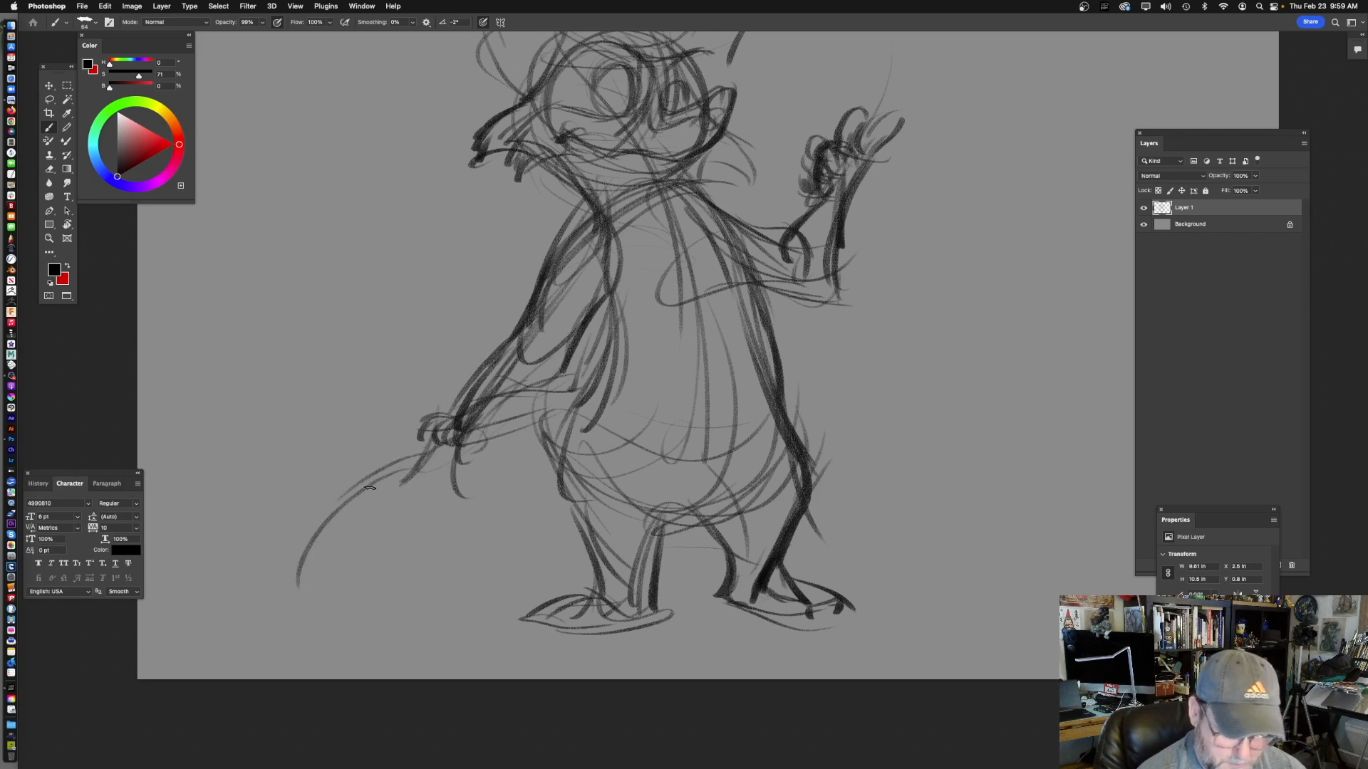
drag(370, 491, 453, 648)
mouse_move(342, 637)
mouse_down()
mouse_move(485, 632)
mouse_move(469, 528)
mouse_up()
drag(458, 464, 478, 544)
- Complete the sack's body with its inner side, rounded bottom and long fold lines
mouse_move(641, 451)
mouse_down()
mouse_move(660, 391)
mouse_move(652, 349)
mouse_up()
mouse_move(476, 345)
mouse_down()
mouse_move(518, 471)
mouse_move(492, 530)
mouse_move(568, 492)
mouse_move(405, 507)
mouse_move(415, 518)
mouse_up()
drag(426, 373, 344, 493)
mouse_move(370, 452)
mouse_down()
mouse_move(375, 506)
mouse_move(402, 523)
mouse_up()
drag(366, 433, 394, 524)
drag(582, 520, 520, 465)
drag(735, 328, 633, 559)
drag(725, 362, 641, 470)
drag(510, 371, 634, 366)
mouse_move(664, 210)
mouse_down()
mouse_move(645, 214)
mouse_move(657, 231)
mouse_up()
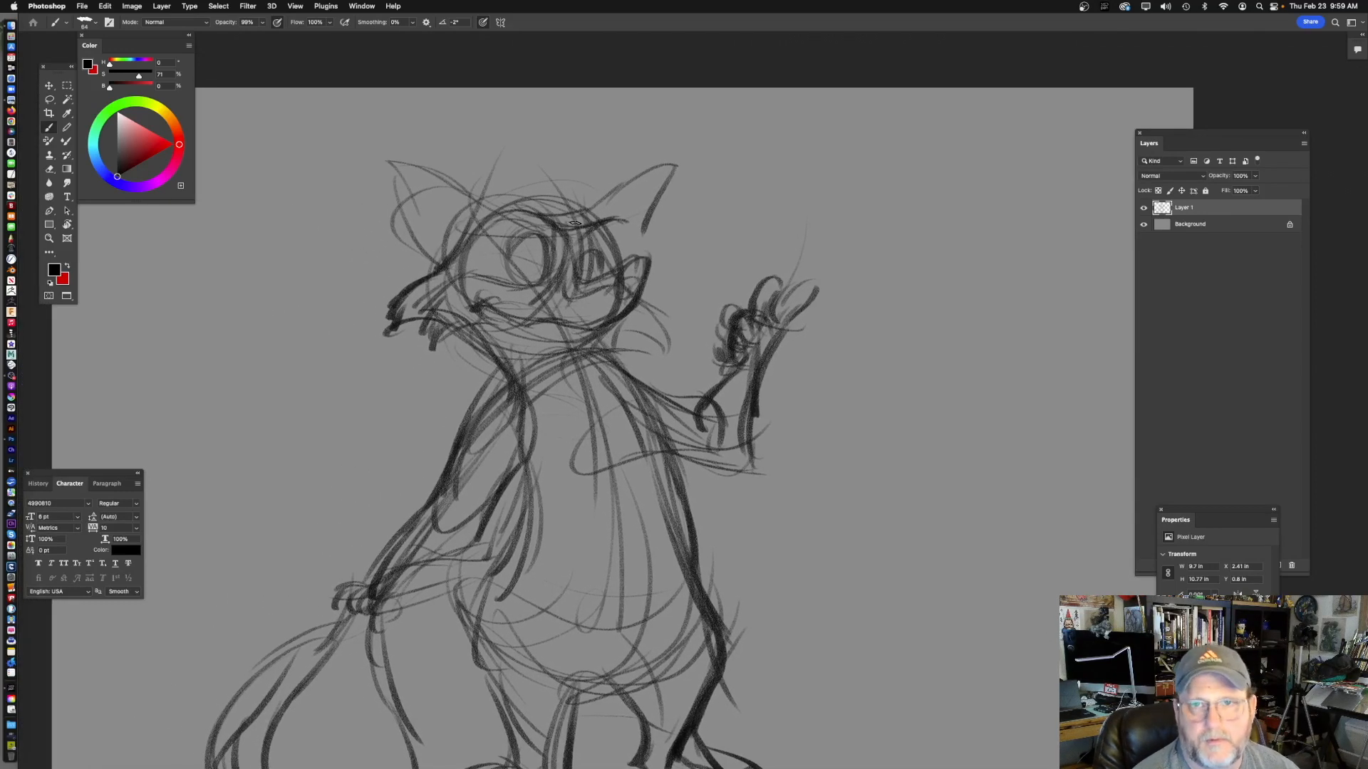
- Strengthen the brow and mouth line and add a curved open lower lip to the face
drag(574, 227, 606, 234)
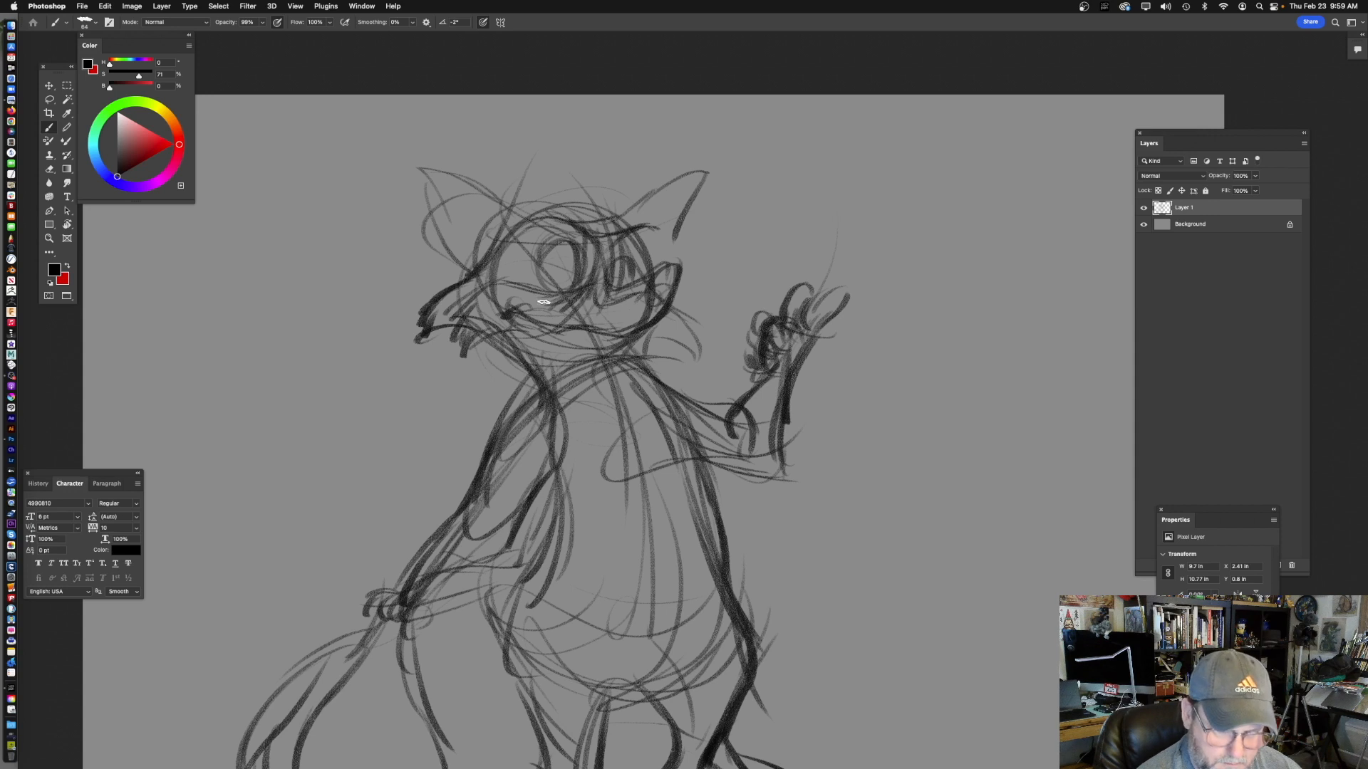
drag(653, 334, 618, 249)
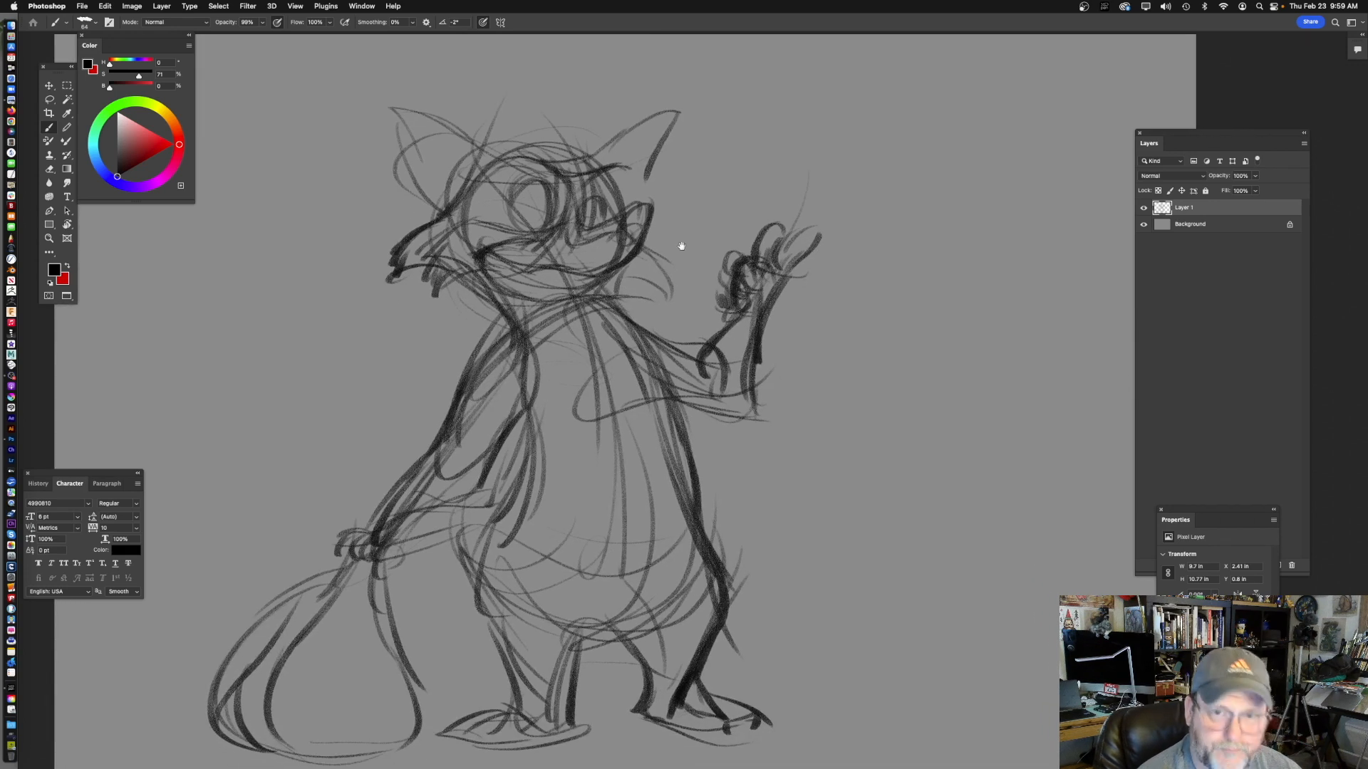
drag(678, 220, 667, 217)
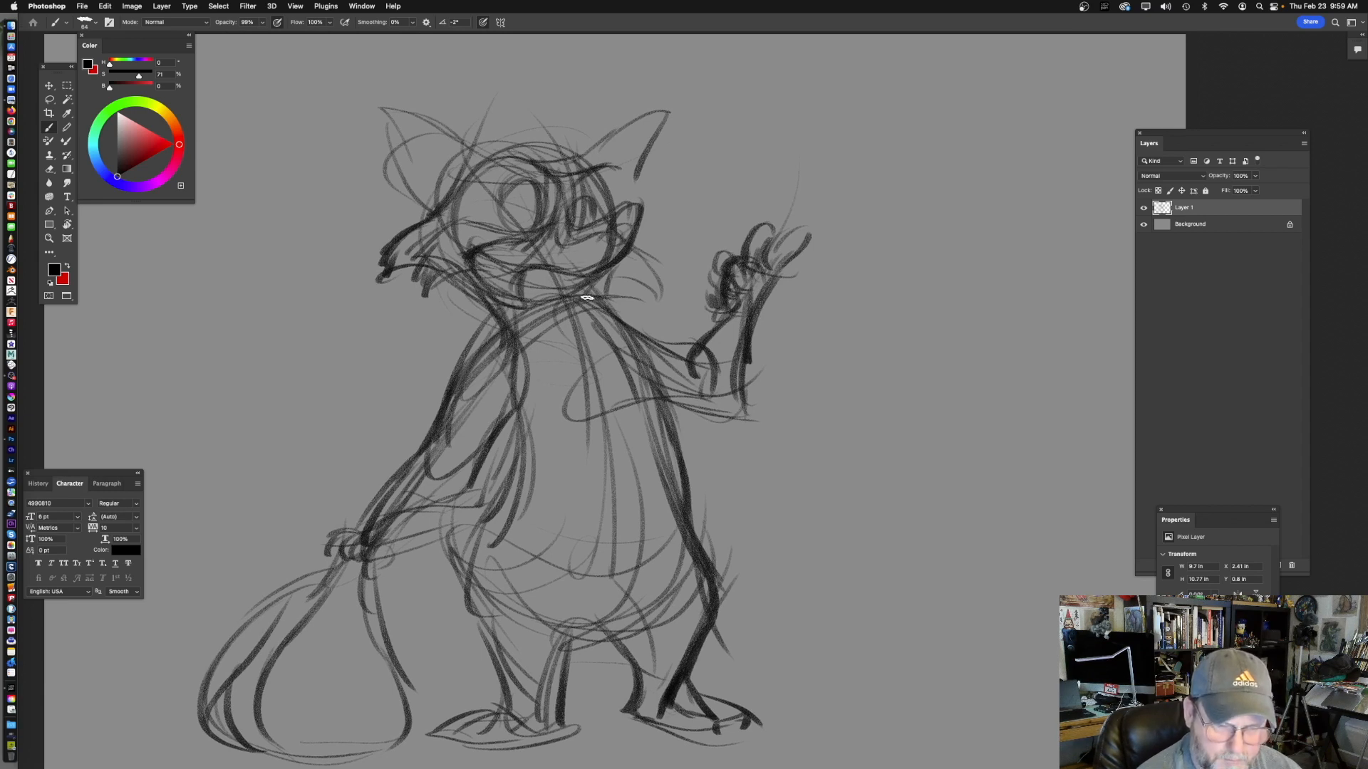
- Draw the pupils inside both eyes and reinforce the brow above them
scroll(592, 285, up, 2)
scroll(547, 283, up, 2)
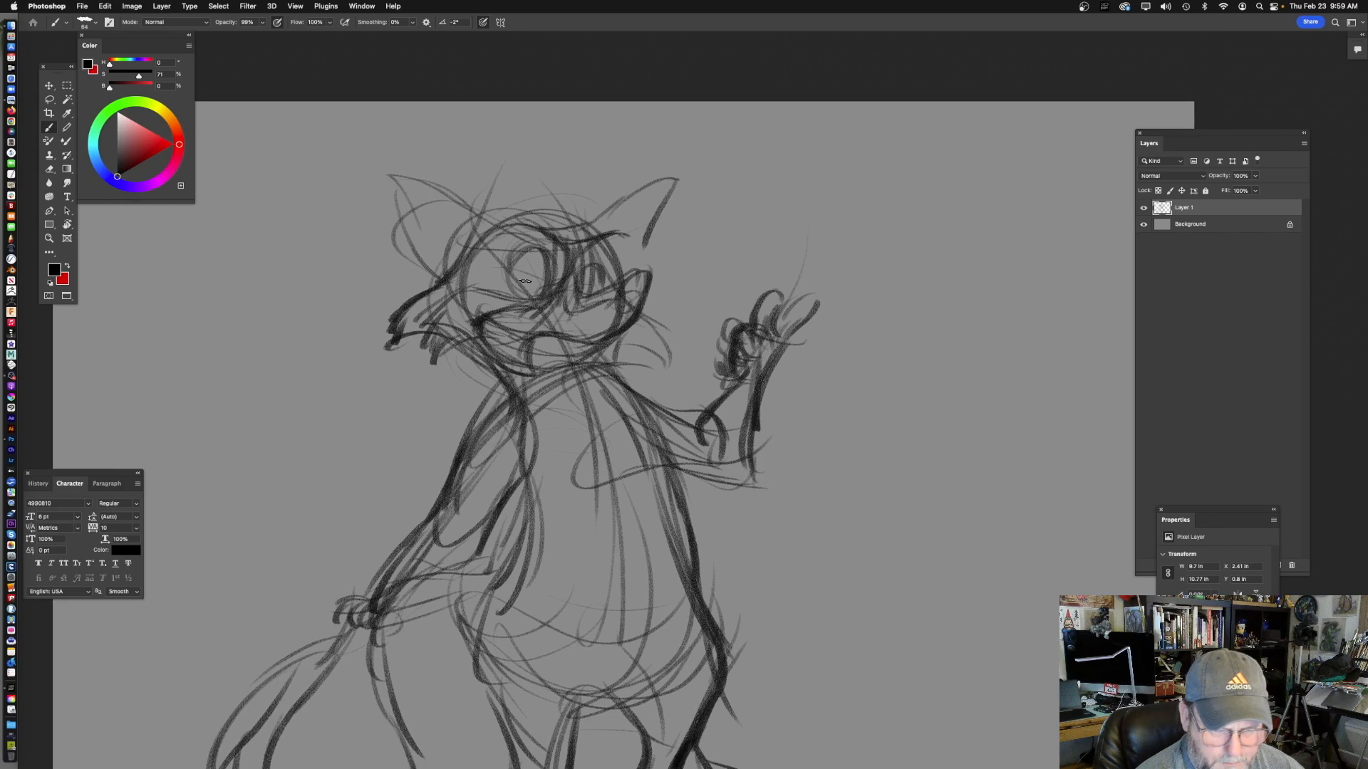
mouse_move(529, 275)
mouse_down()
mouse_move(514, 288)
mouse_move(523, 264)
mouse_move(527, 309)
mouse_move(590, 298)
mouse_up()
scroll(612, 320, right, 3)
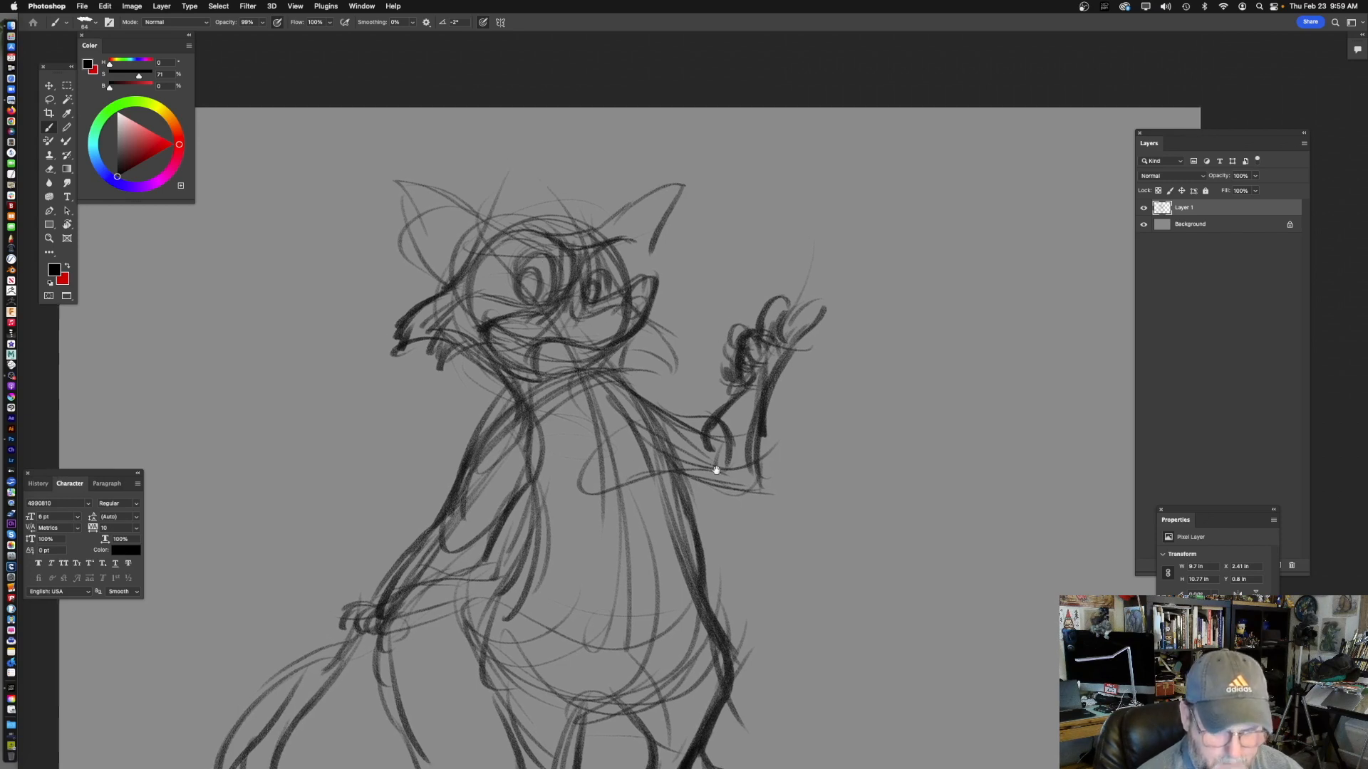
drag(525, 232, 579, 220)
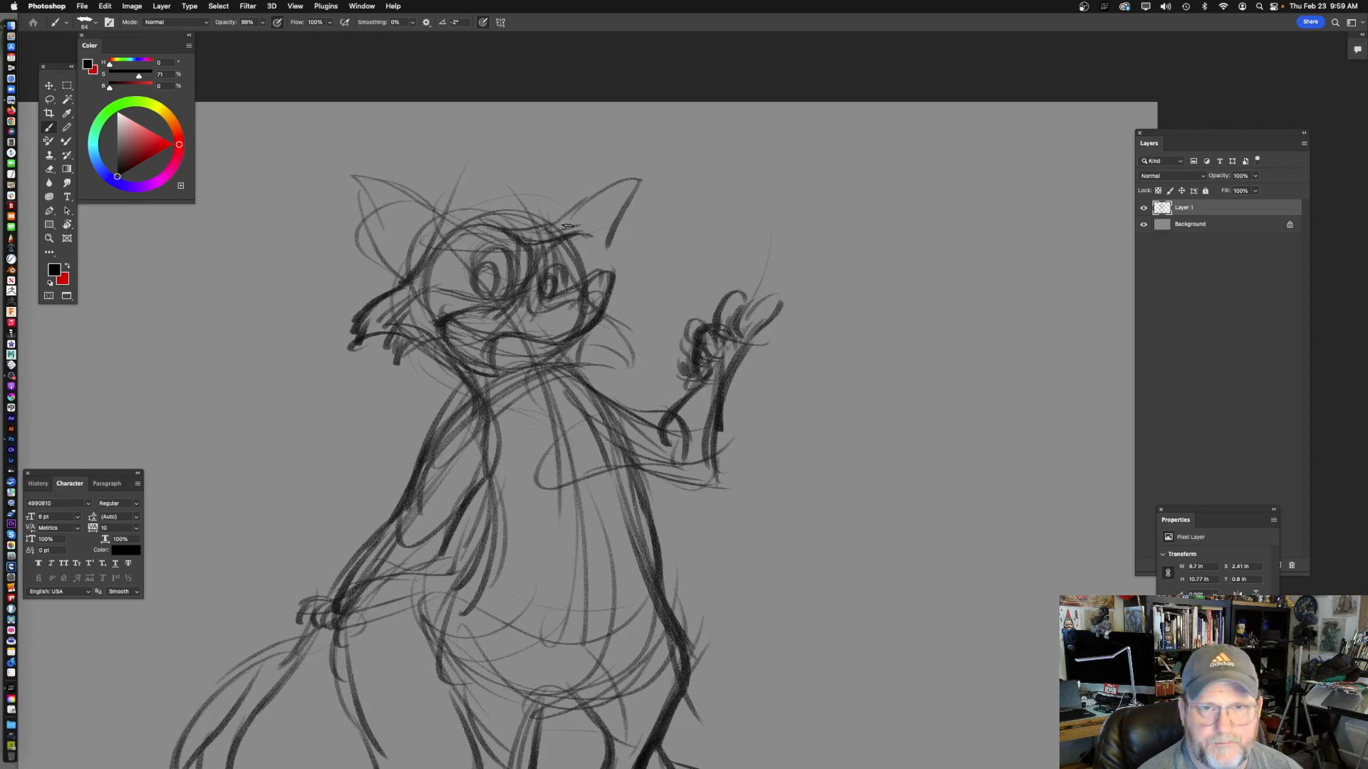
- Darken the outline of the pointed ear above the lowered arm and carry its line across the forehead
scroll(522, 268, left, 3)
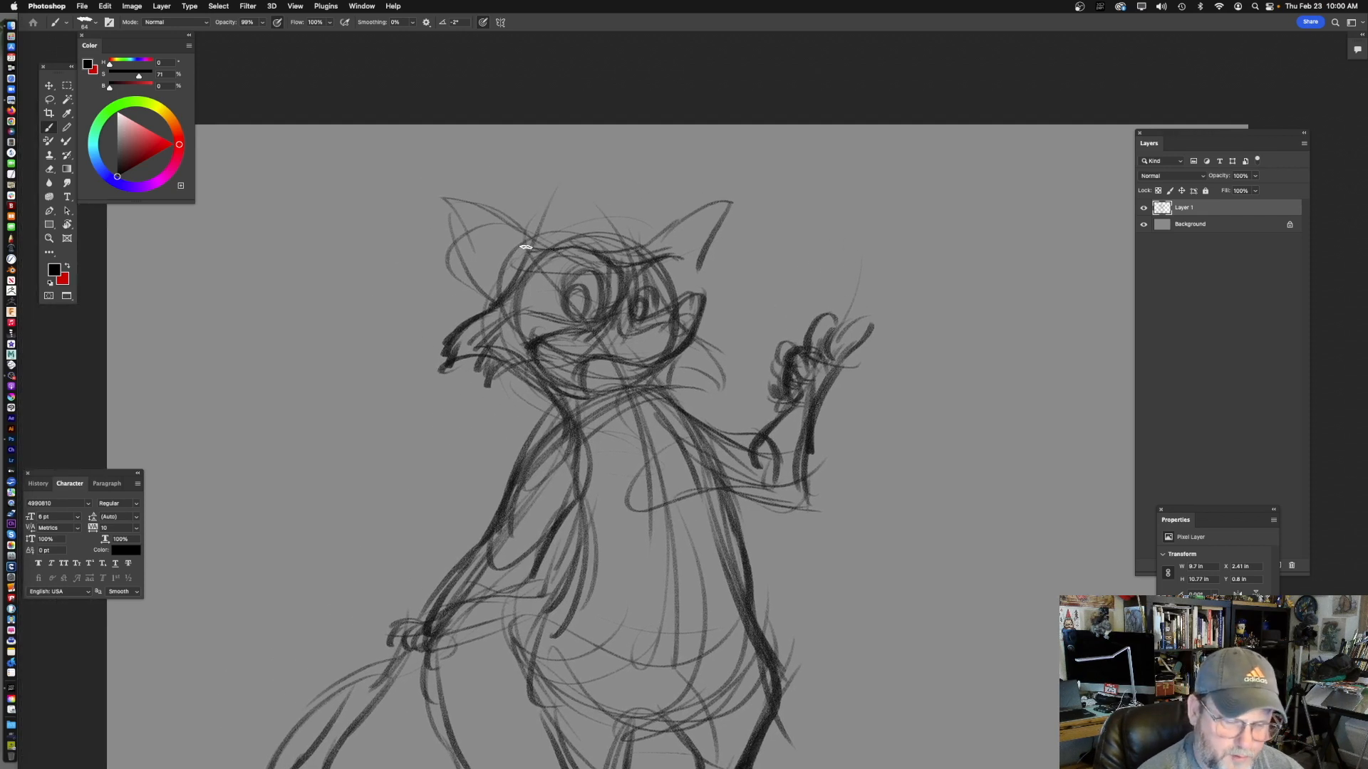
mouse_move(453, 225)
mouse_down()
mouse_move(513, 241)
mouse_move(431, 202)
mouse_move(555, 258)
mouse_move(471, 247)
mouse_move(469, 274)
mouse_move(503, 307)
mouse_up()
drag(542, 242, 601, 256)
mouse_move(746, 276)
mouse_down()
mouse_move(696, 262)
mouse_move(684, 297)
mouse_up()
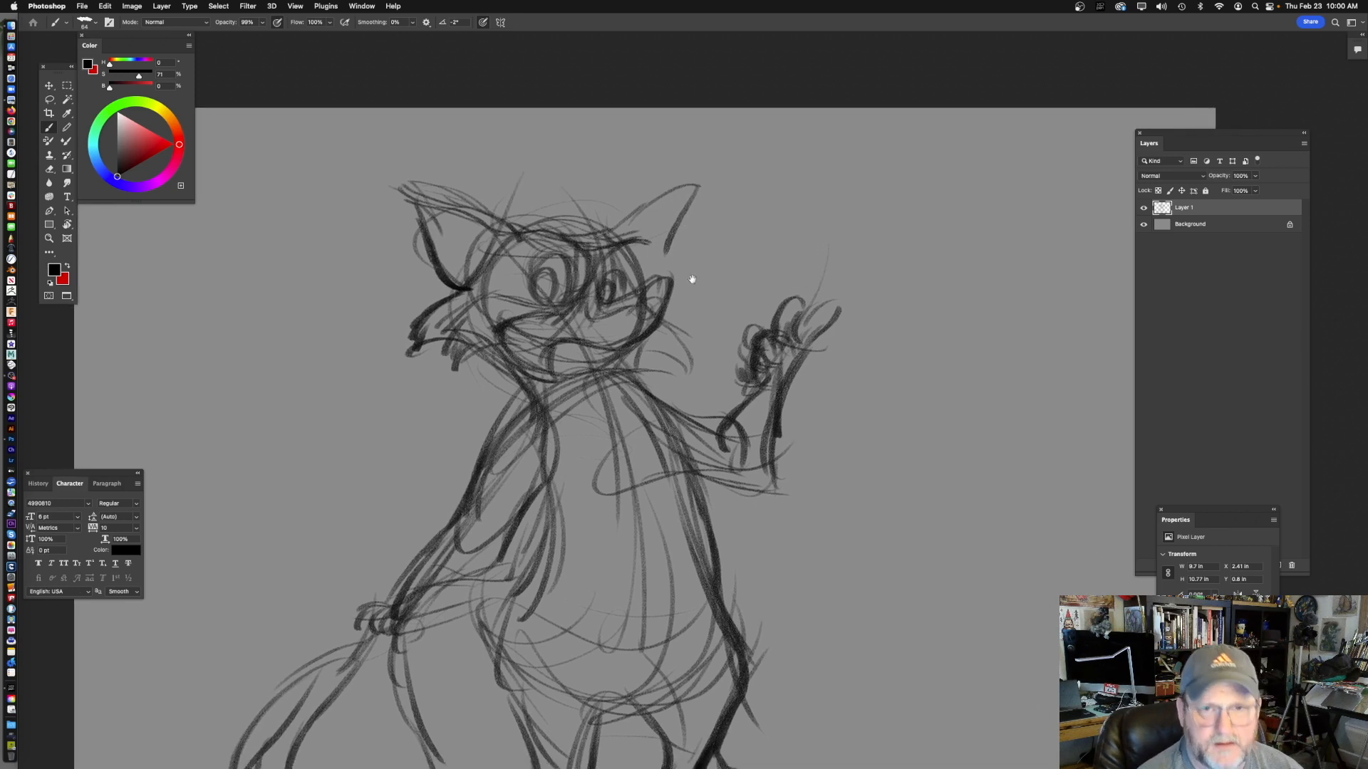
- Bold the pointed cheek fur on both sides of the face
drag(457, 293, 377, 345)
drag(503, 360, 391, 349)
drag(707, 242, 620, 232)
mouse_move(523, 239)
mouse_down()
mouse_move(614, 340)
mouse_move(614, 359)
mouse_up()
drag(563, 403, 639, 382)
drag(689, 337, 630, 322)
- Darken the neck and shoulder line curving from under the chin toward the lowered arm
mouse_move(684, 421)
mouse_down()
mouse_move(693, 414)
mouse_move(645, 374)
mouse_up()
drag(580, 316, 507, 356)
drag(594, 312, 508, 358)
drag(656, 357, 676, 379)
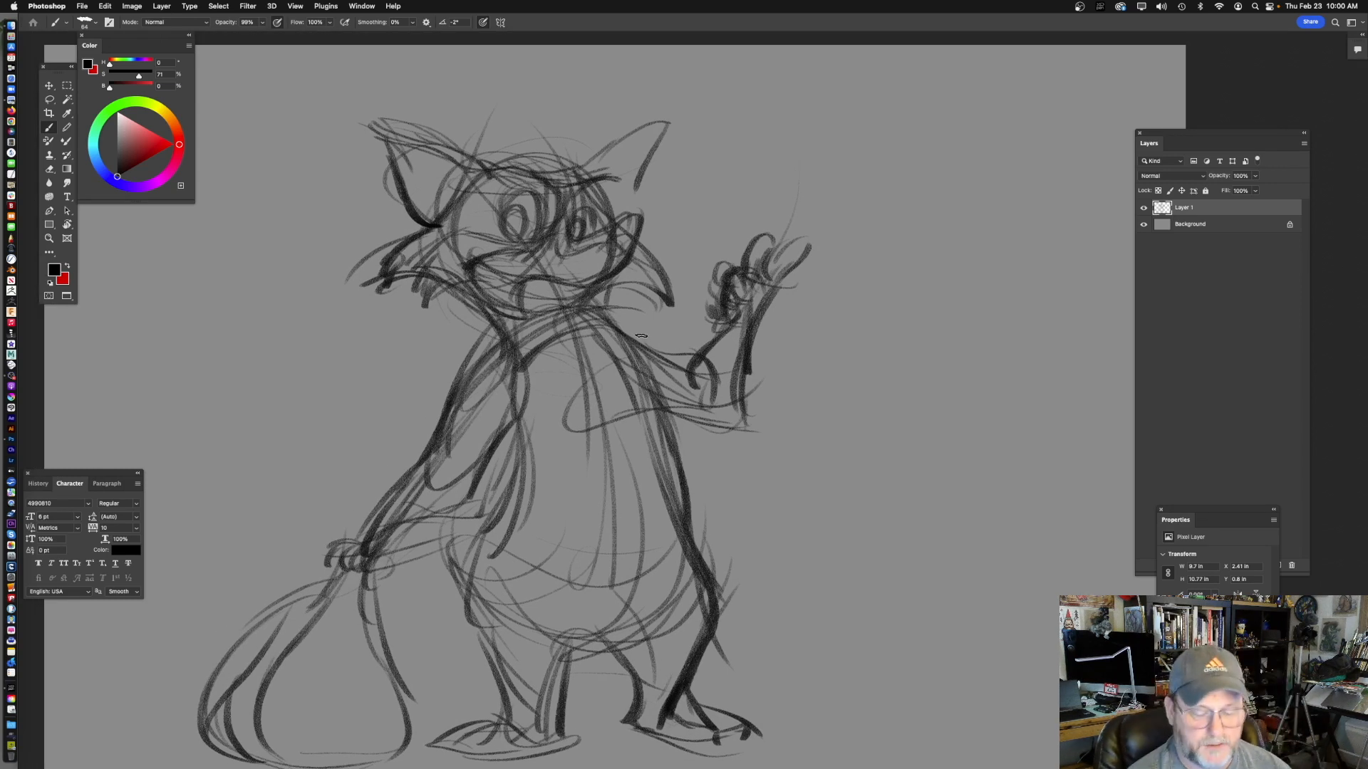
- Darken the inner leg lines and the outlines of both feet, adding short marks for the toes
mouse_move(678, 541)
mouse_down()
mouse_move(629, 498)
mouse_move(634, 345)
mouse_up()
drag(559, 450, 593, 411)
mouse_move(497, 442)
mouse_down()
mouse_move(479, 516)
mouse_move(546, 497)
mouse_up()
drag(627, 479, 669, 440)
drag(549, 445, 524, 476)
drag(531, 460, 492, 470)
mouse_move(499, 468)
mouse_down()
mouse_move(460, 473)
mouse_move(527, 485)
mouse_move(459, 482)
mouse_move(603, 472)
mouse_up()
drag(550, 471, 611, 463)
mouse_move(583, 416)
mouse_down()
mouse_move(578, 460)
mouse_move(593, 472)
mouse_move(562, 397)
mouse_move(616, 443)
mouse_up()
drag(698, 436, 691, 406)
drag(609, 423, 584, 455)
mouse_move(592, 454)
mouse_down()
mouse_move(706, 481)
mouse_move(727, 465)
mouse_up()
drag(685, 458, 709, 466)
drag(645, 402, 659, 458)
drag(783, 457, 778, 561)
mouse_move(413, 396)
mouse_down()
mouse_move(659, 419)
mouse_move(676, 481)
mouse_up()
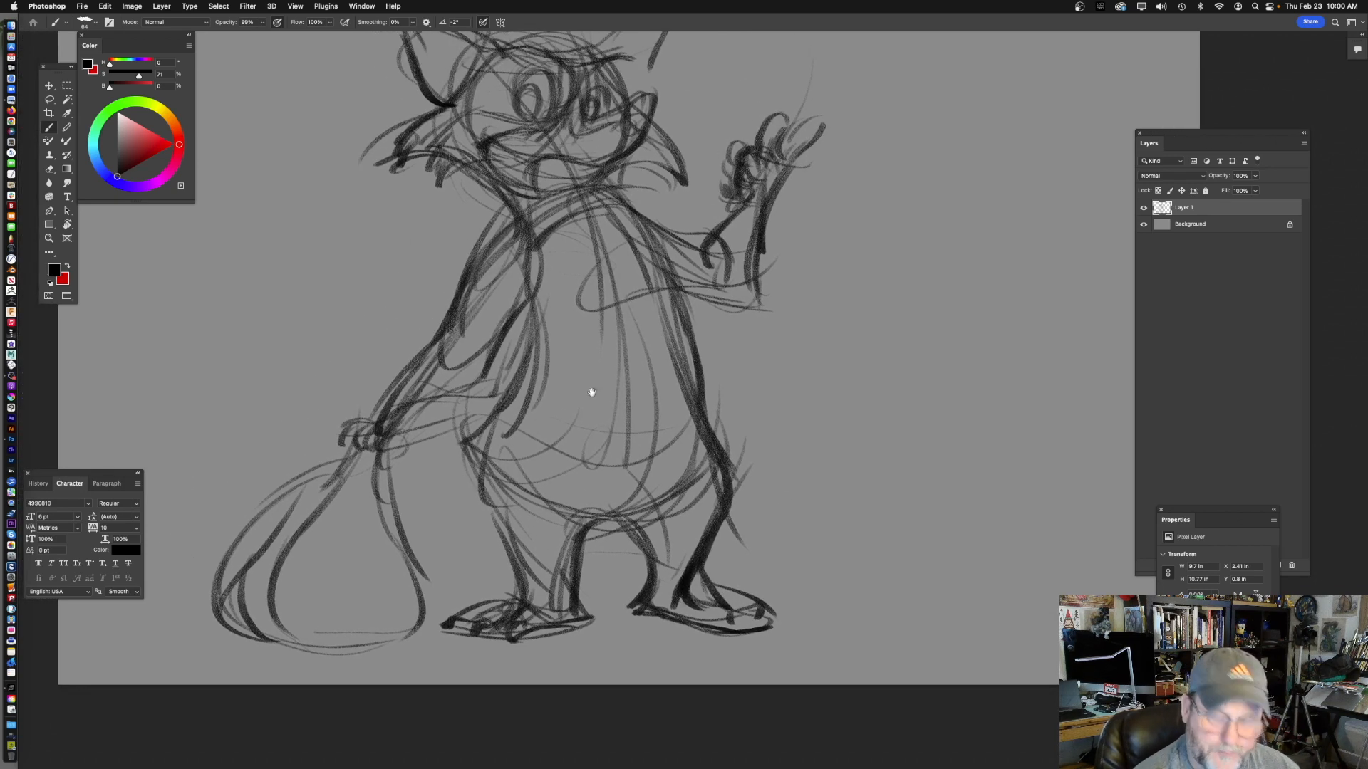
- Sketch a curved line hanging from the hip between the sack and the leg
drag(591, 385, 679, 357)
mouse_move(569, 400)
mouse_down()
mouse_move(535, 431)
mouse_move(526, 499)
mouse_up()
drag(525, 436, 564, 536)
drag(698, 421, 574, 501)
drag(689, 392, 834, 395)
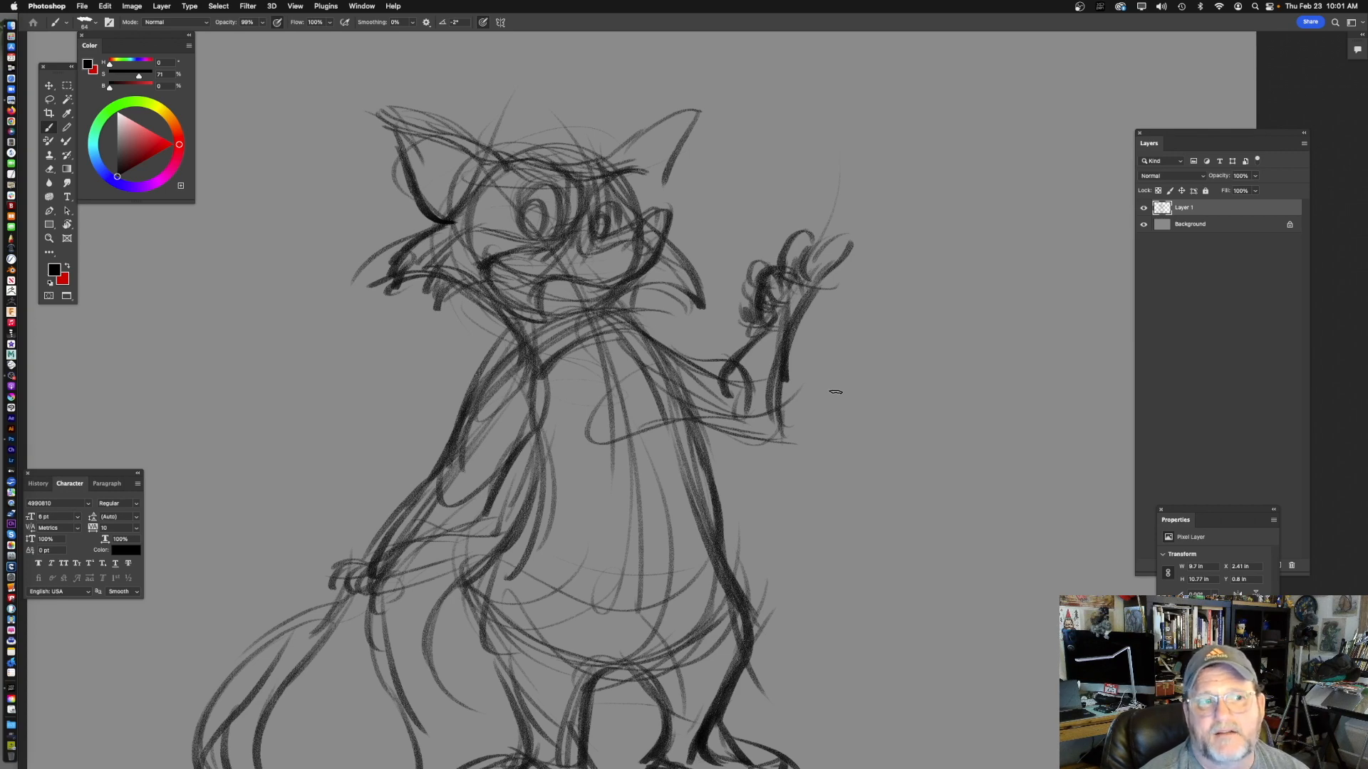
- Darken the underside of the belly toward the hip and extend the hanging curve beside the sack toward the lower leg
scroll(836, 392, down, 3)
scroll(836, 392, right, 2)
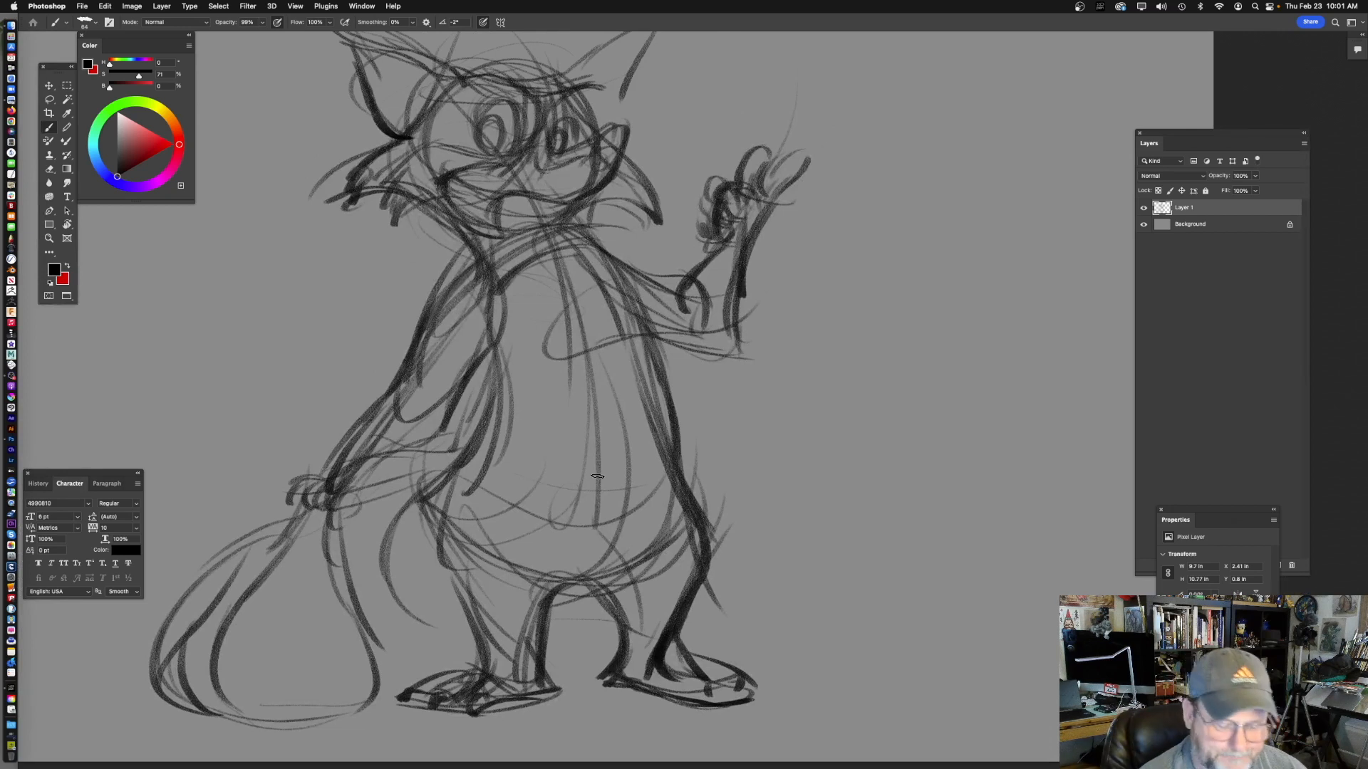
scroll(691, 397, down, 2)
scroll(690, 398, right, 1)
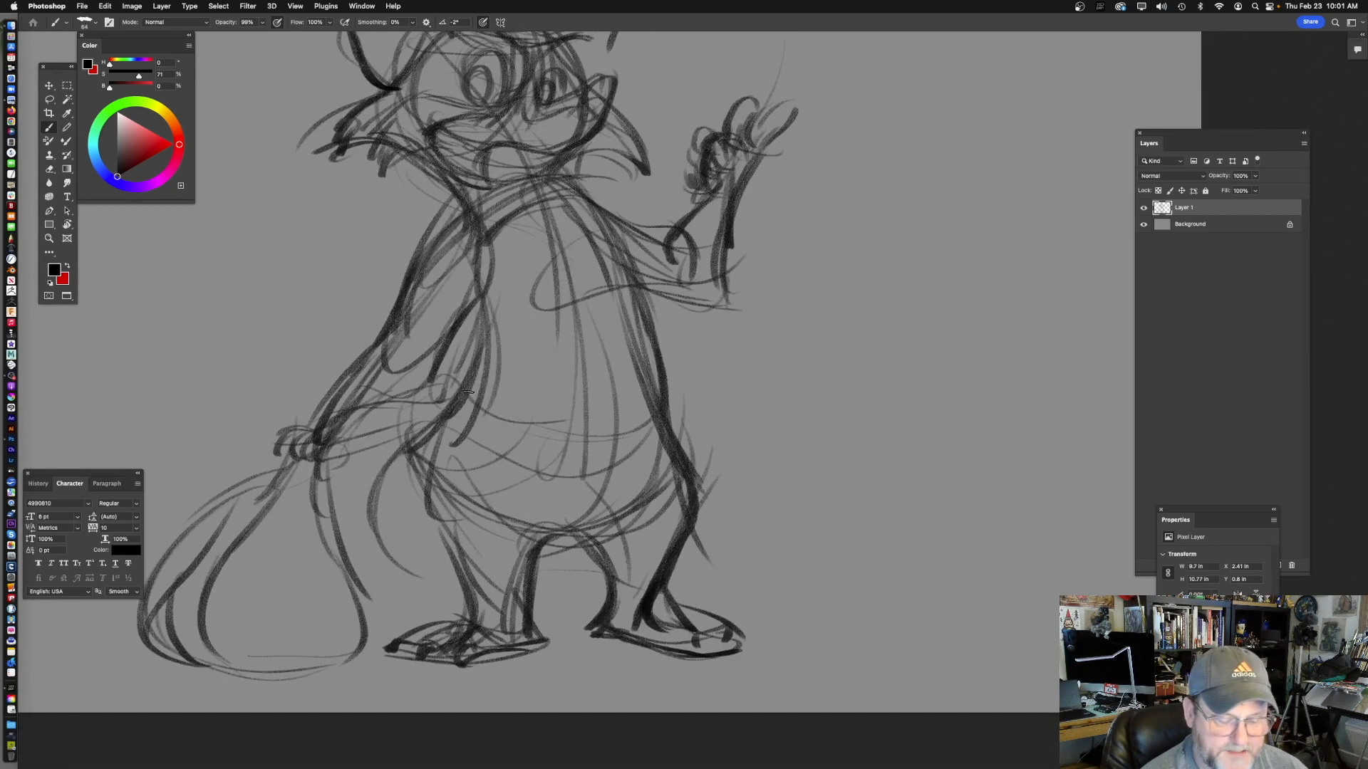
scroll(686, 336, down, 1)
scroll(686, 335, right, 1)
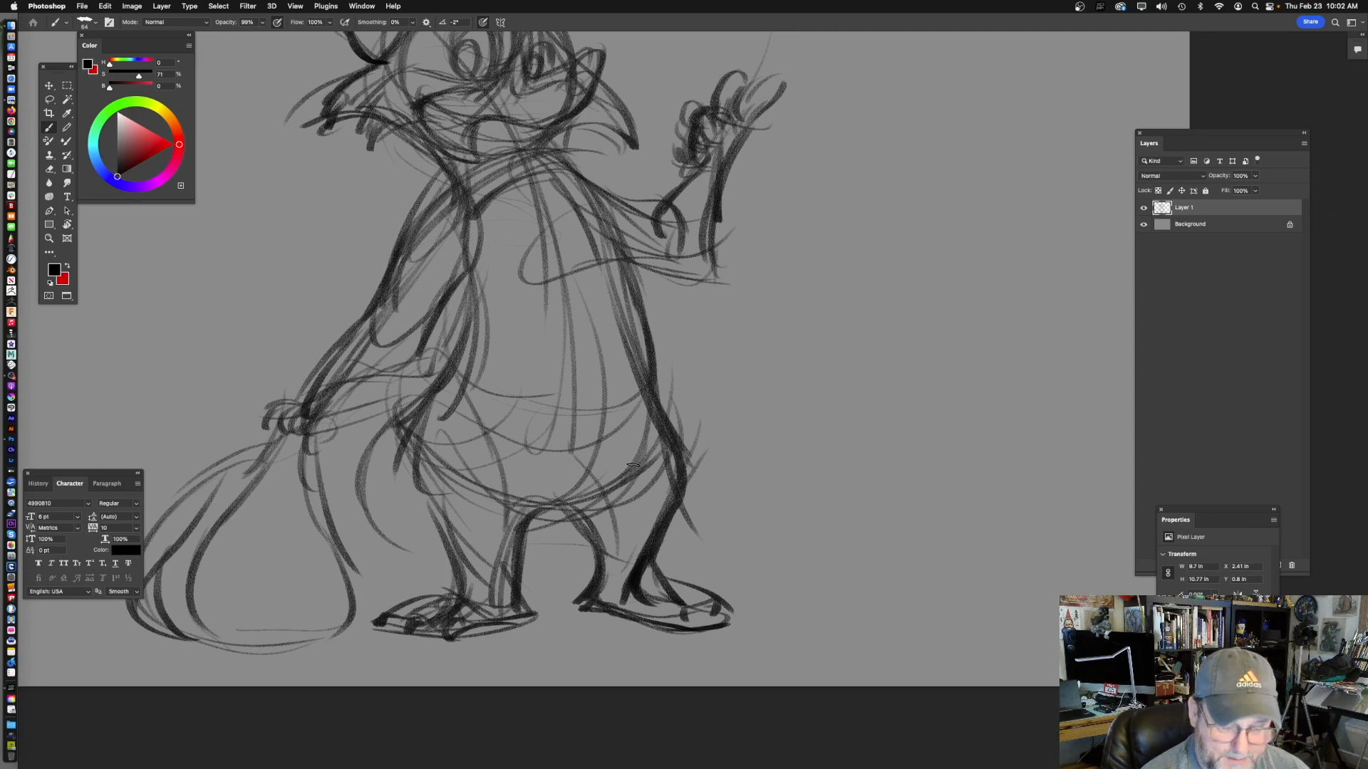
scroll(581, 305, up, 1)
scroll(581, 304, right, 1)
drag(618, 440, 489, 535)
mouse_move(672, 430)
mouse_down()
mouse_move(710, 440)
mouse_move(595, 513)
mouse_move(708, 473)
mouse_move(694, 478)
mouse_up()
mouse_move(622, 515)
mouse_down()
mouse_move(613, 525)
mouse_move(711, 452)
mouse_move(700, 435)
mouse_up()
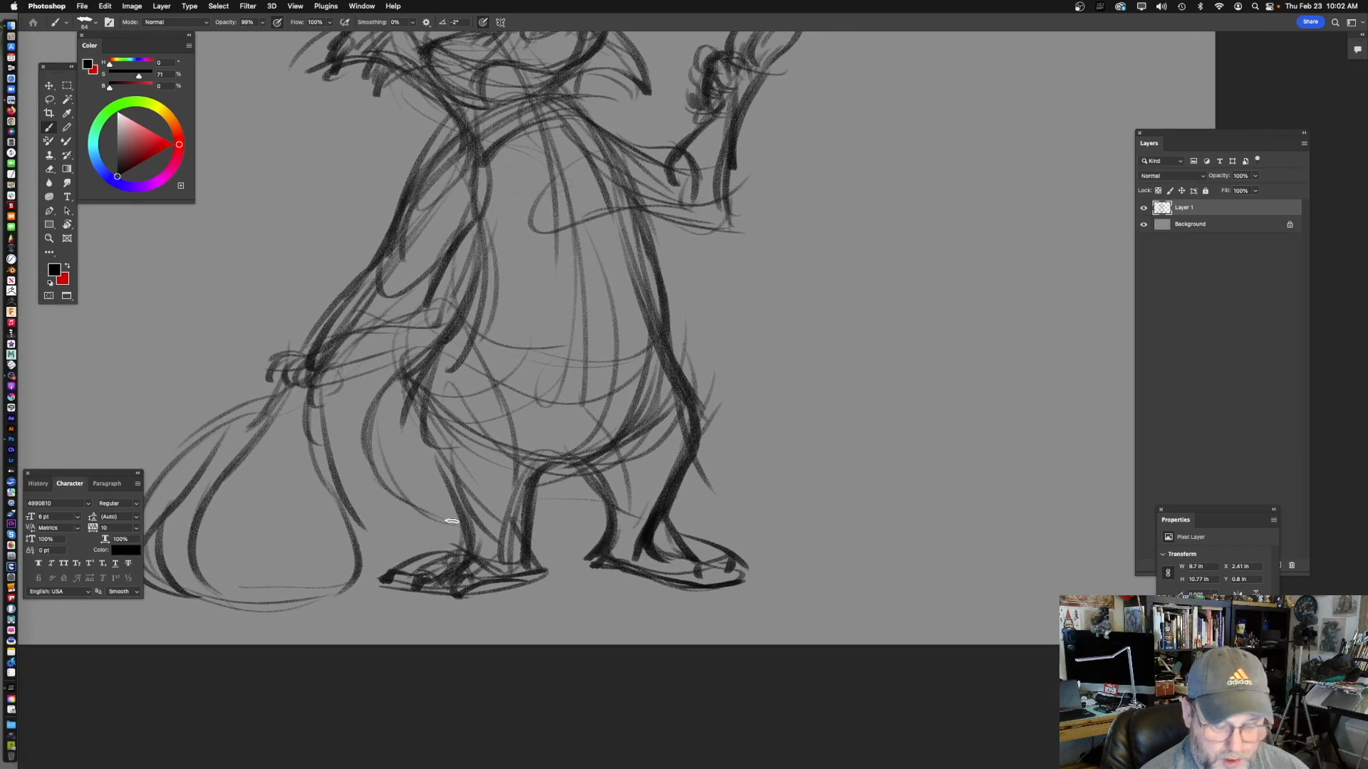
drag(682, 306, 678, 308)
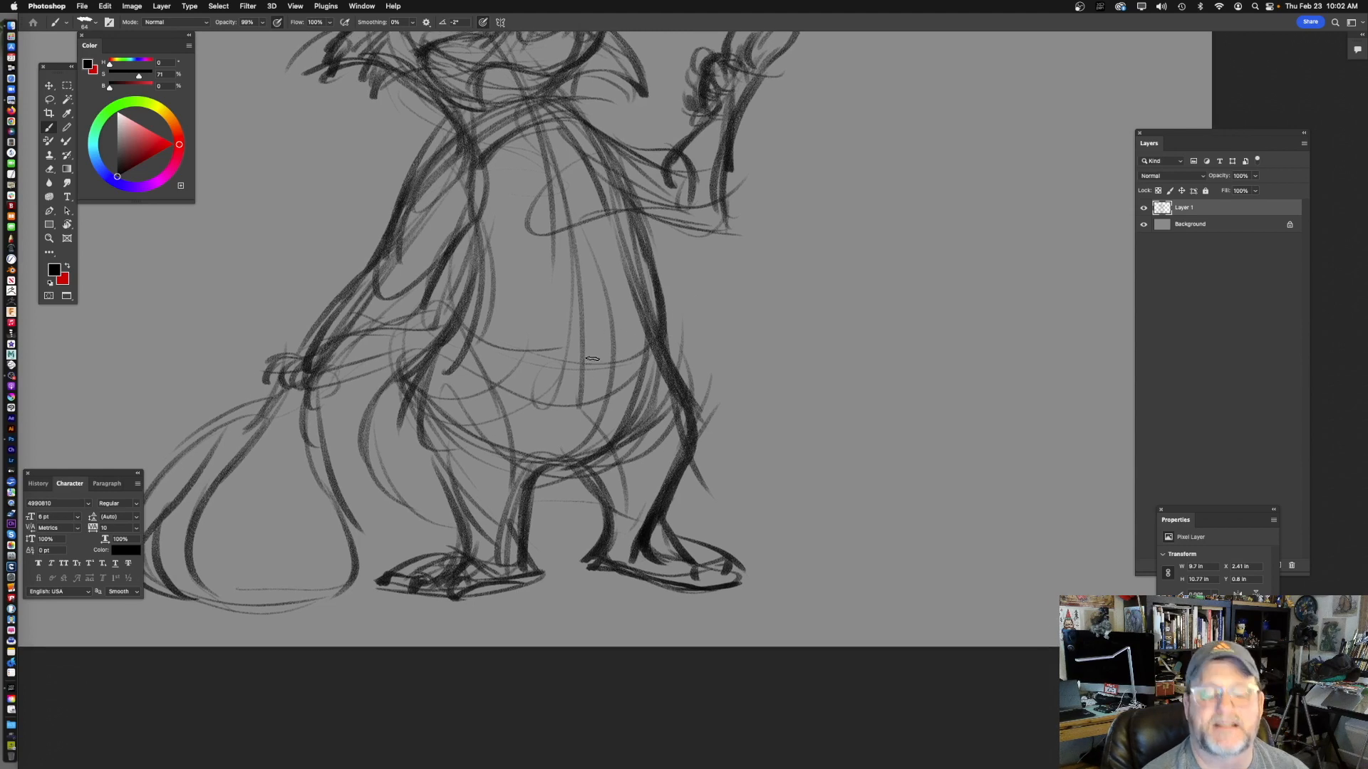
- Sketch a large bushy tail behind the hip under the raised arm with a wide outer arc and a smaller inner arc
drag(554, 260, 547, 427)
mouse_move(516, 380)
mouse_down()
mouse_move(548, 430)
mouse_move(679, 438)
mouse_move(779, 421)
mouse_up()
mouse_move(702, 437)
mouse_down()
mouse_move(824, 458)
mouse_move(835, 516)
mouse_up()
mouse_move(854, 500)
mouse_down()
mouse_move(711, 297)
mouse_move(668, 317)
mouse_up()
drag(807, 444, 798, 438)
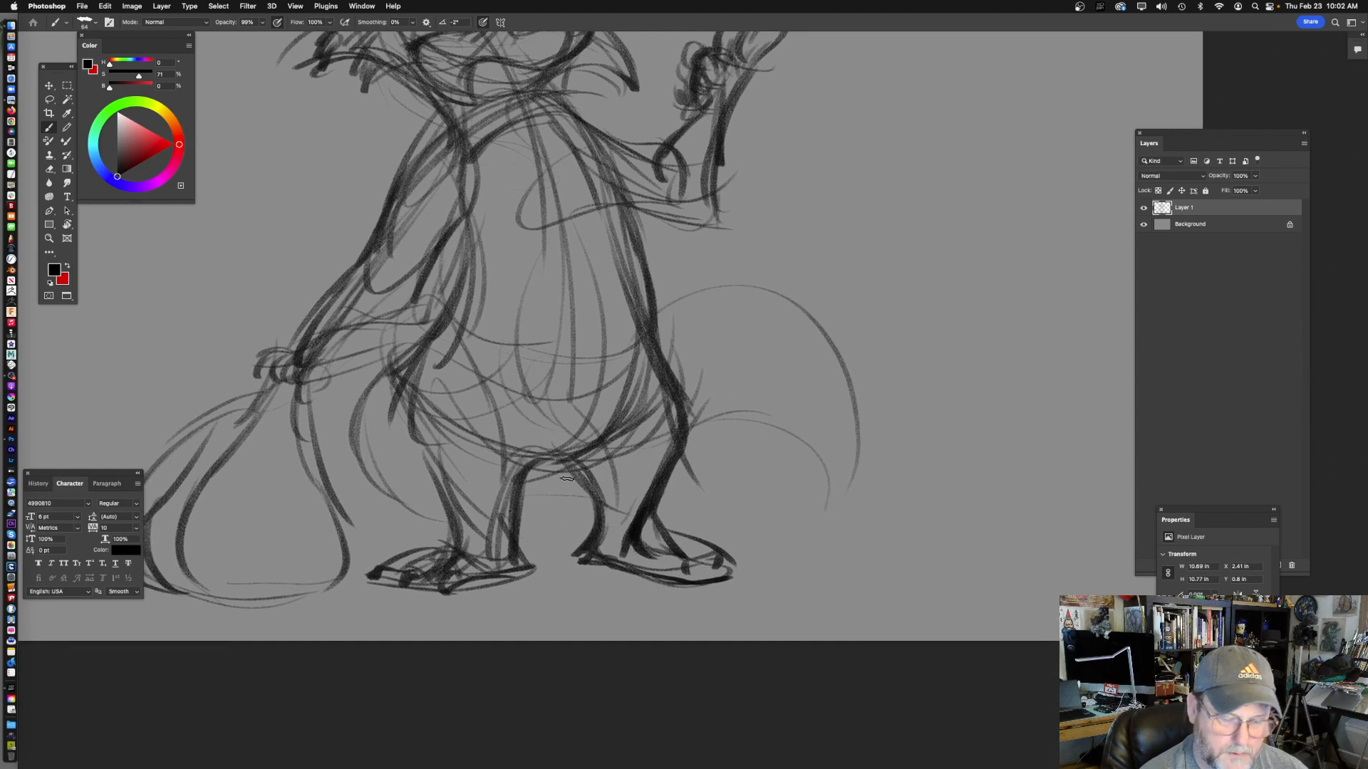
alt+click(619, 397)
drag(619, 410, 636, 443)
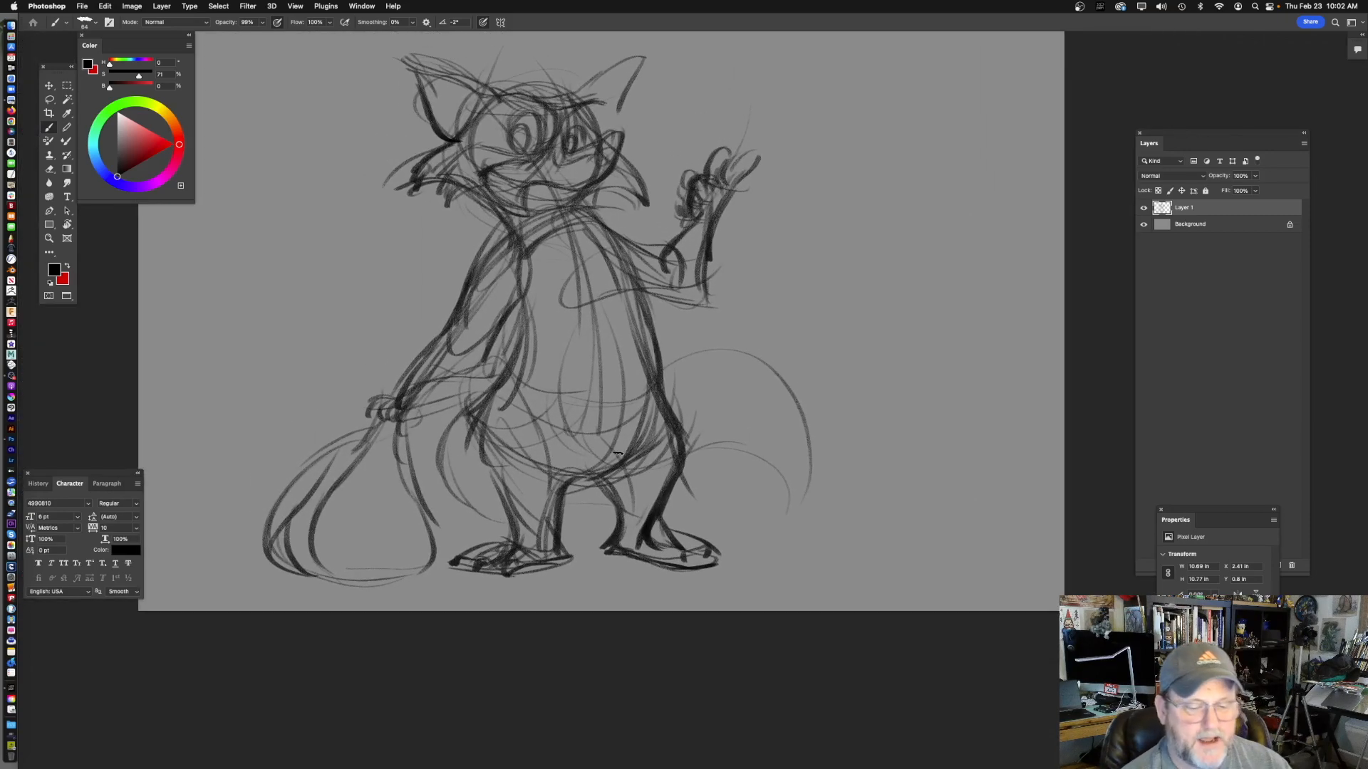
- Draw straight guide lines sloping outward from both shoulders and a ground line under the feet to block a triangle around the figure
drag(385, 396, 522, 155)
drag(631, 223, 752, 495)
key(super+z)
drag(335, 530, 476, 233)
drag(667, 310, 780, 564)
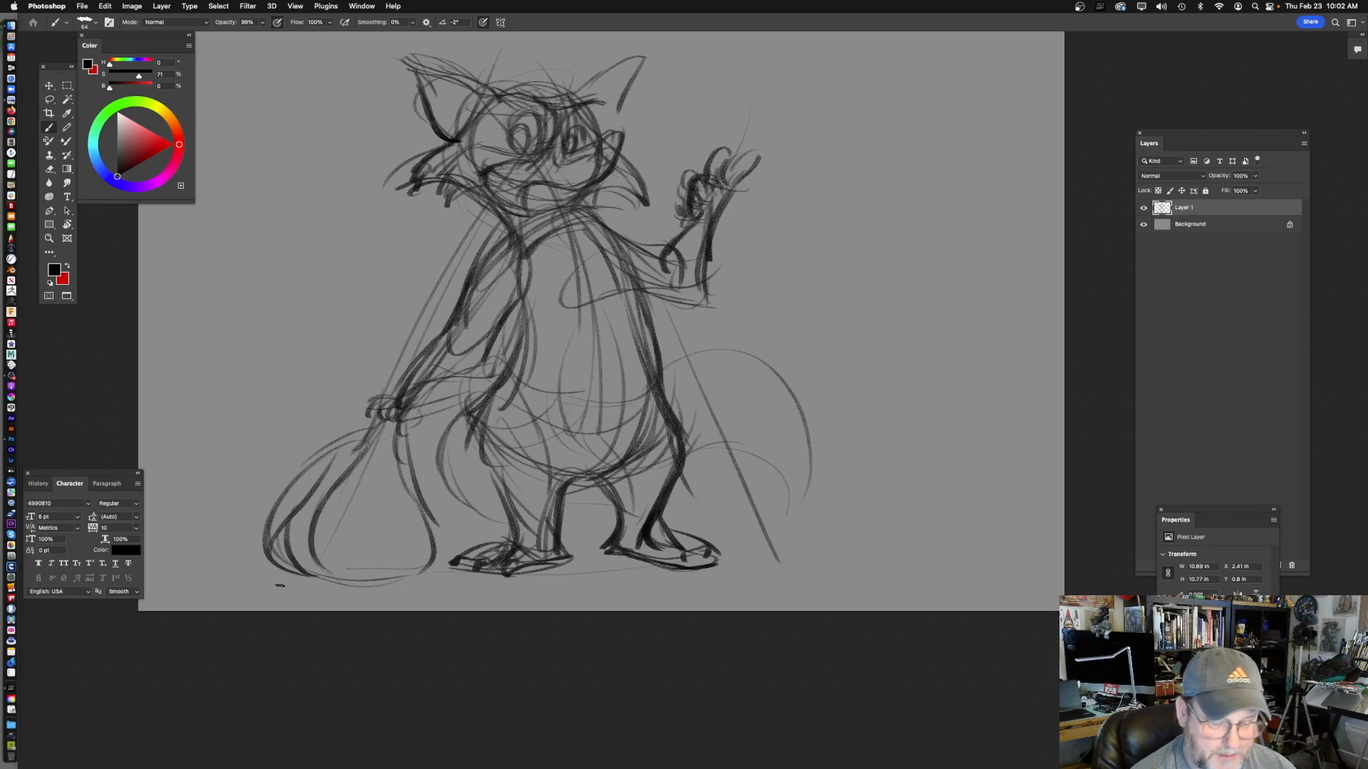
drag(680, 439, 661, 399)
drag(533, 473, 569, 449)
mouse_move(406, 396)
mouse_down()
mouse_move(436, 310)
mouse_move(452, 482)
mouse_up()
drag(601, 320, 607, 309)
key(super+z)
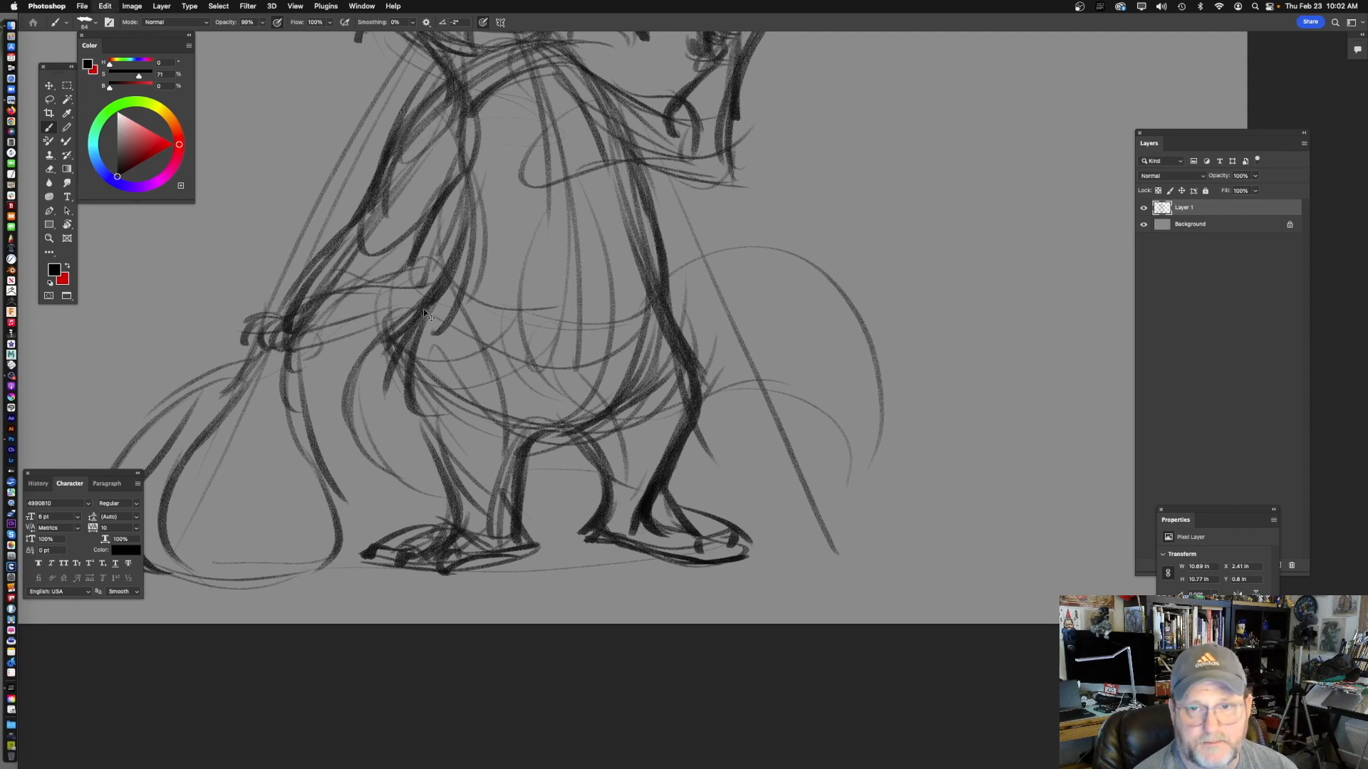
- Add jagged fur strokes down the thigh beside the sack and block in a dark claw with toe lines on the other foot
mouse_move(446, 239)
mouse_down()
mouse_move(400, 391)
mouse_move(453, 503)
mouse_up()
drag(610, 492, 618, 470)
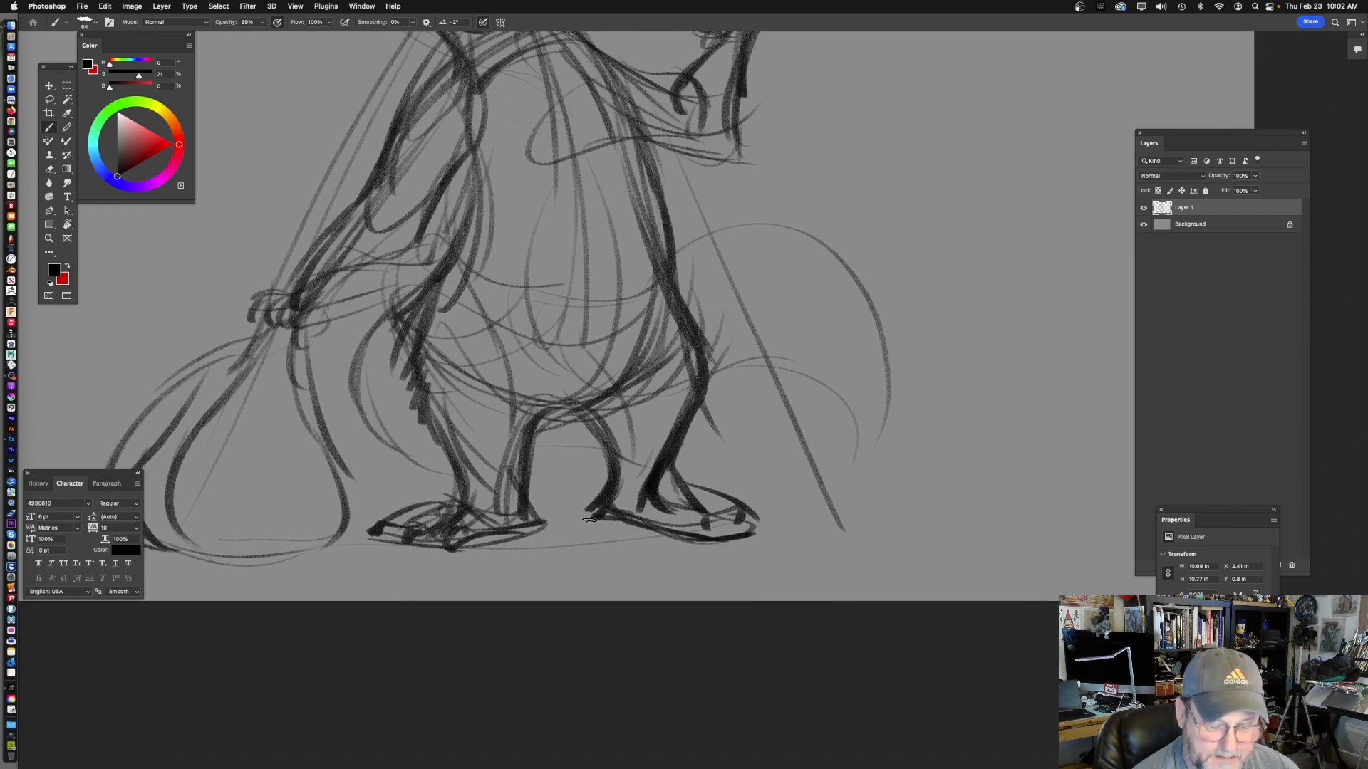
mouse_move(716, 506)
mouse_down()
mouse_move(722, 445)
mouse_move(736, 443)
mouse_up()
drag(649, 449, 654, 460)
mouse_move(660, 452)
mouse_down()
mouse_move(688, 464)
mouse_move(725, 467)
mouse_up()
drag(781, 311, 731, 508)
drag(664, 426, 737, 366)
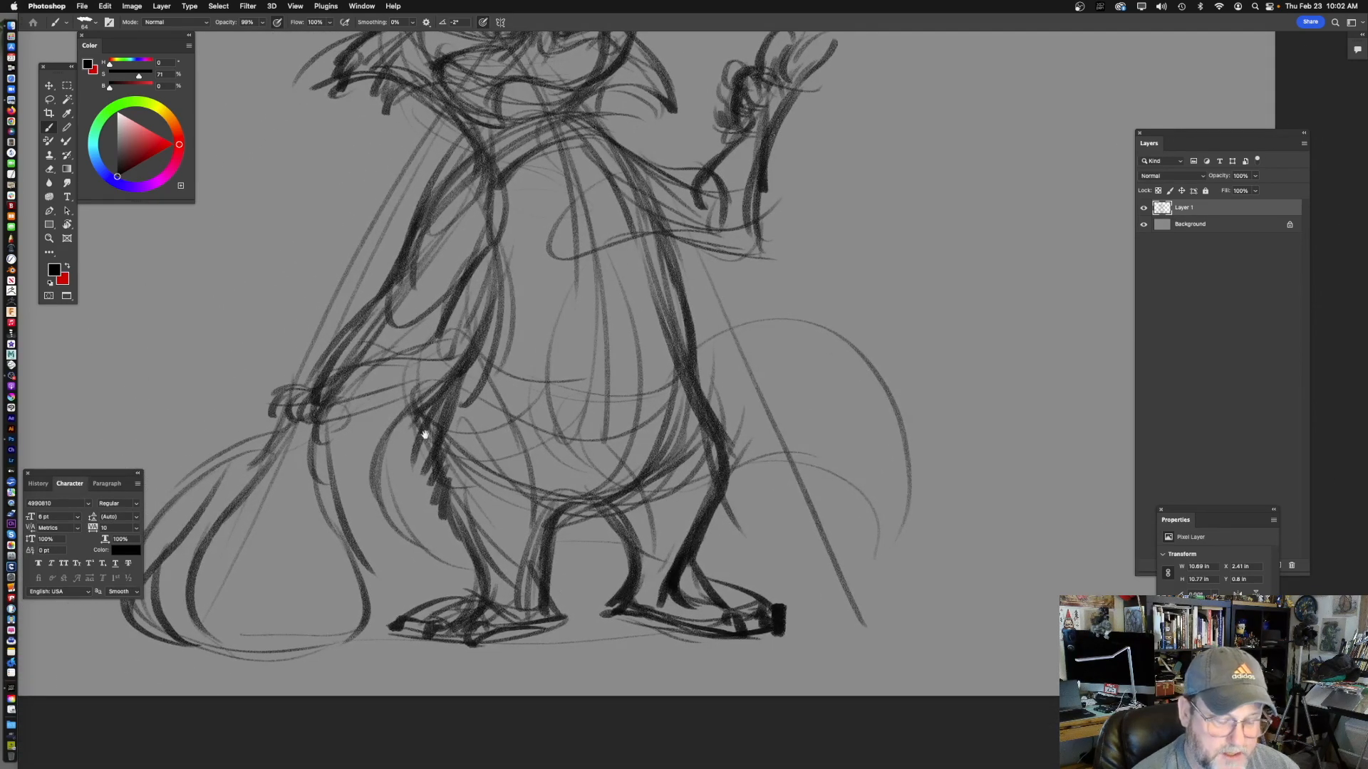
drag(422, 433, 646, 372)
mouse_move(683, 297)
mouse_down()
mouse_move(413, 353)
mouse_move(640, 484)
mouse_up()
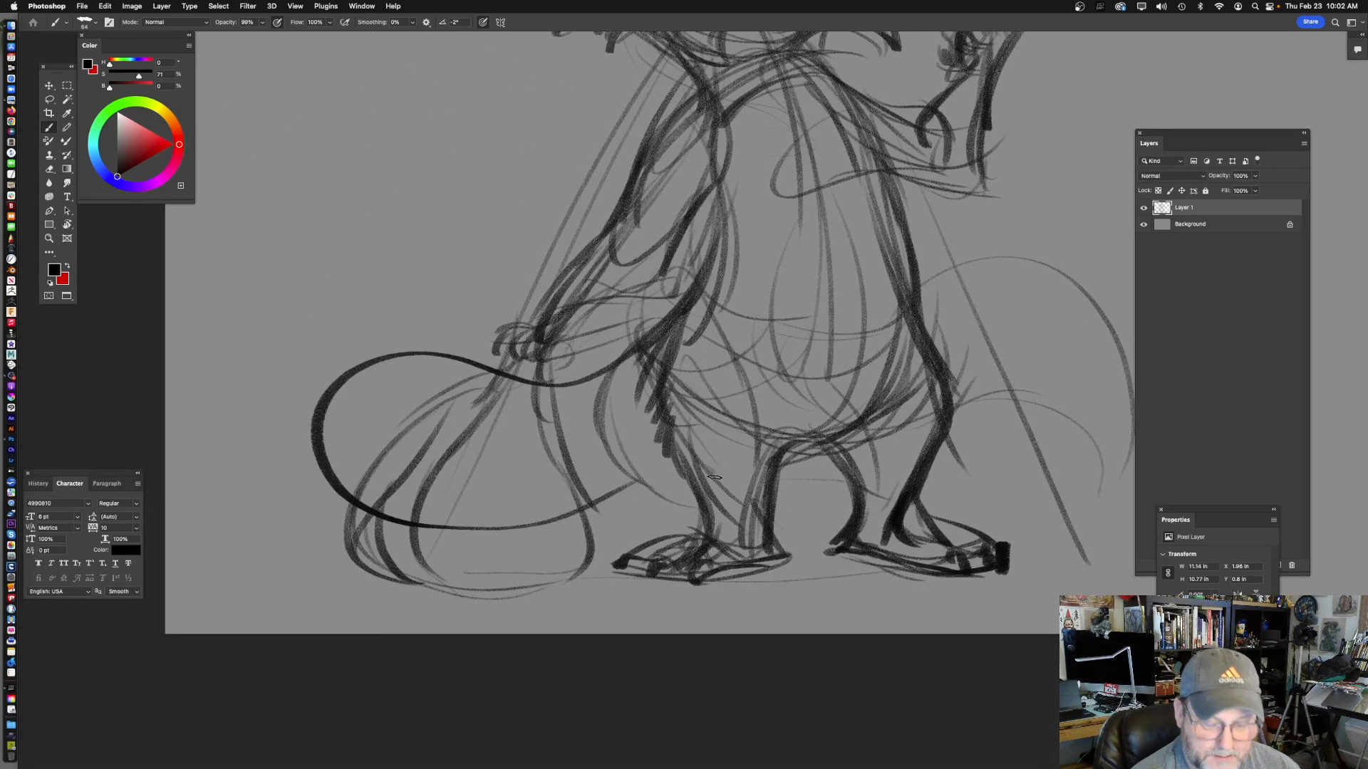
drag(731, 482, 656, 500)
key(super+z)
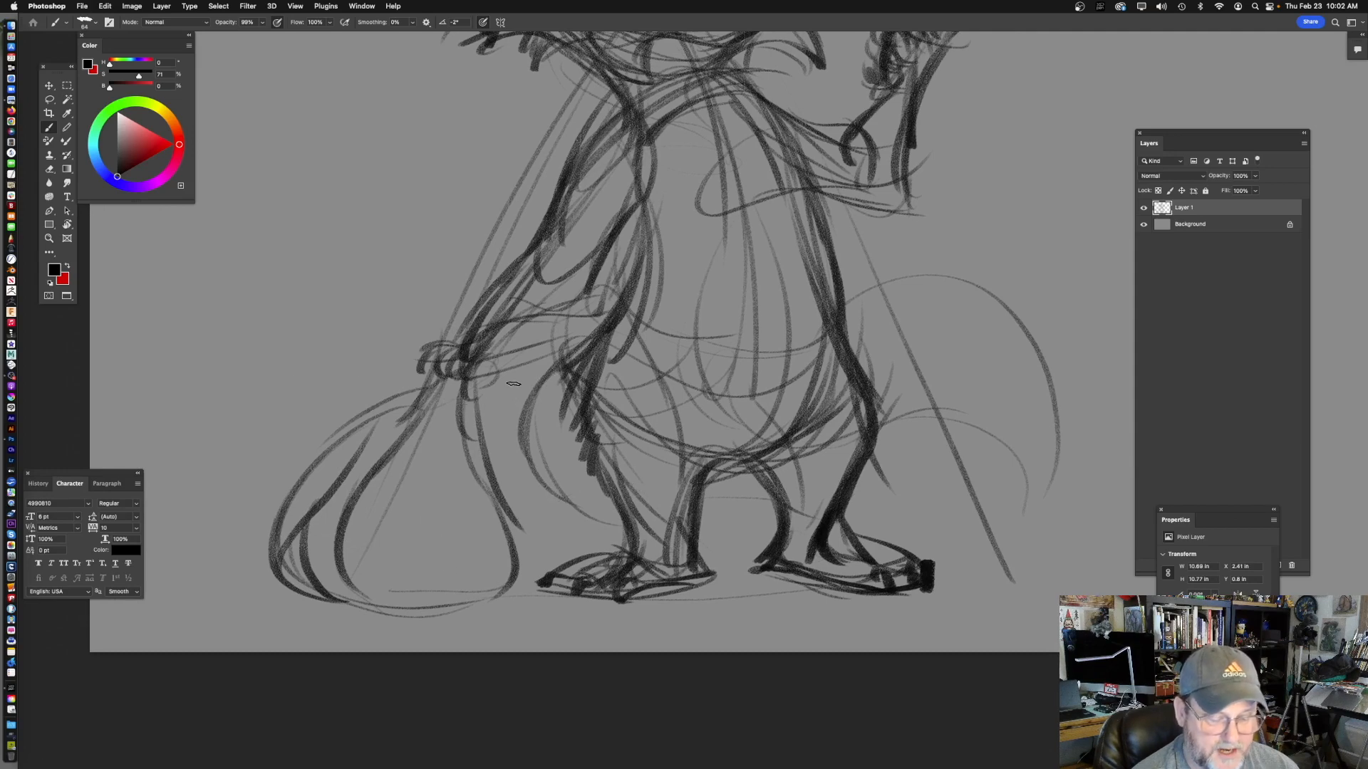
key(super+z)
- Sketch loose curves for the underside of the tail where it leaves the hip
mouse_move(737, 454)
mouse_down()
mouse_move(635, 455)
mouse_move(499, 492)
mouse_move(527, 504)
mouse_up()
drag(527, 504, 618, 461)
drag(505, 374, 590, 504)
mouse_move(493, 439)
mouse_down()
mouse_move(760, 436)
mouse_move(809, 418)
mouse_move(724, 434)
mouse_up()
mouse_move(407, 432)
mouse_down()
mouse_move(503, 499)
mouse_move(582, 426)
mouse_up()
key(super+z)
mouse_move(402, 446)
mouse_down()
mouse_move(554, 463)
mouse_move(665, 412)
mouse_move(753, 421)
mouse_move(672, 411)
mouse_up()
key(super+z)
mouse_move(330, 400)
mouse_down()
mouse_move(340, 451)
mouse_move(333, 409)
mouse_move(308, 426)
mouse_move(325, 428)
mouse_up()
key(super+z)
- Erase parts of the hanging curve between the leg and the sack, and return to the Brush
drag(461, 379, 503, 377)
key(e)
drag(388, 371, 346, 458)
mouse_move(362, 423)
mouse_down()
mouse_move(393, 369)
mouse_move(379, 435)
mouse_move(406, 505)
mouse_up()
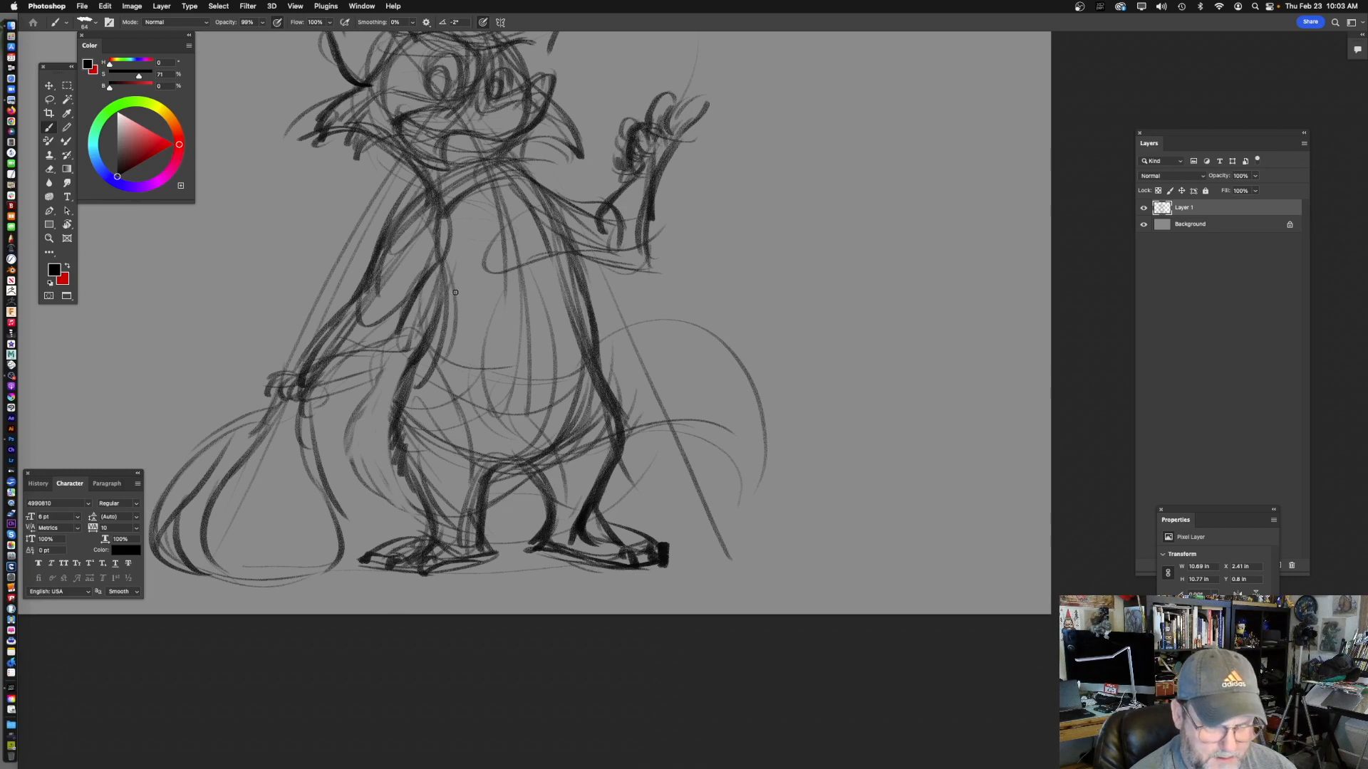
key(b)
drag(445, 308, 430, 536)
key(super+z)
drag(524, 421, 559, 426)
drag(468, 306, 410, 466)
key(super+z)
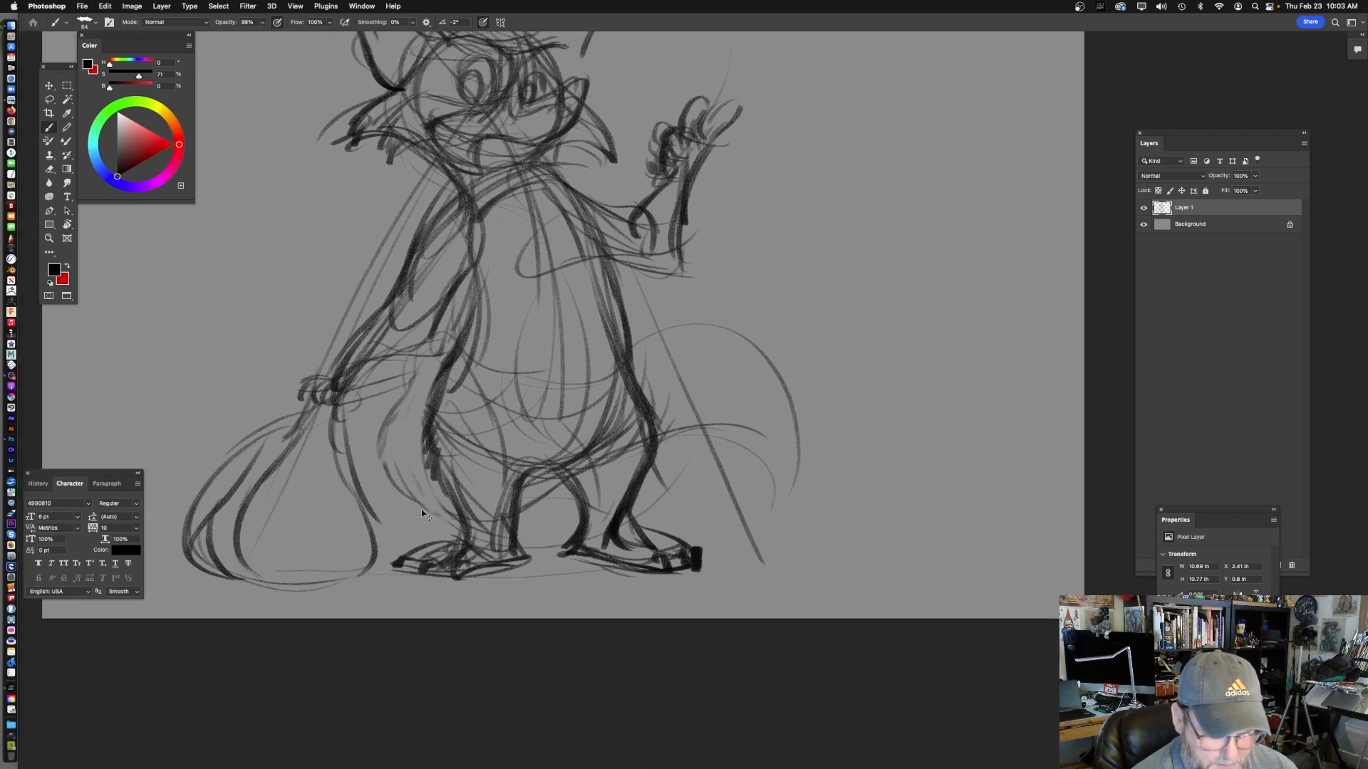
key(super+z)
drag(527, 388, 535, 383)
- Darken the fur at the hip beside the sack and reinforce the long curved contour lines down the belly
mouse_move(475, 307)
mouse_down()
mouse_move(437, 396)
mouse_move(435, 450)
mouse_move(402, 471)
mouse_up()
mouse_move(443, 413)
mouse_down()
mouse_move(608, 456)
mouse_move(636, 392)
mouse_up()
drag(636, 379, 594, 468)
drag(626, 415, 622, 430)
drag(531, 228, 574, 469)
drag(588, 336, 558, 482)
drag(619, 442, 632, 467)
mouse_move(726, 417)
mouse_down()
mouse_move(717, 433)
mouse_move(696, 415)
mouse_move(727, 484)
mouse_up()
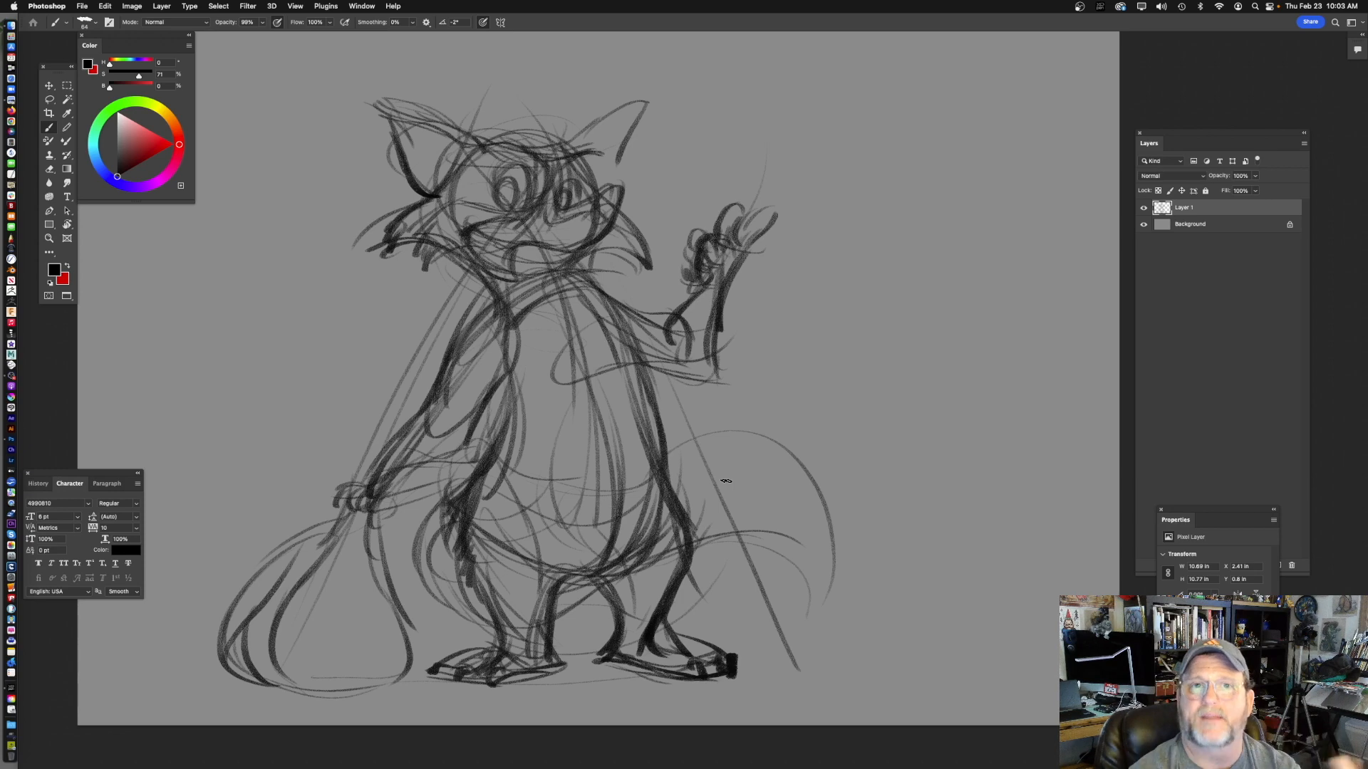
- Thicken the outer edge of the lowered arm and sketch a curve across the chest toward the raised arm
mouse_move(696, 429)
mouse_down()
mouse_move(674, 443)
mouse_move(691, 436)
mouse_up()
mouse_move(497, 399)
mouse_down()
mouse_move(576, 391)
mouse_move(545, 353)
mouse_up()
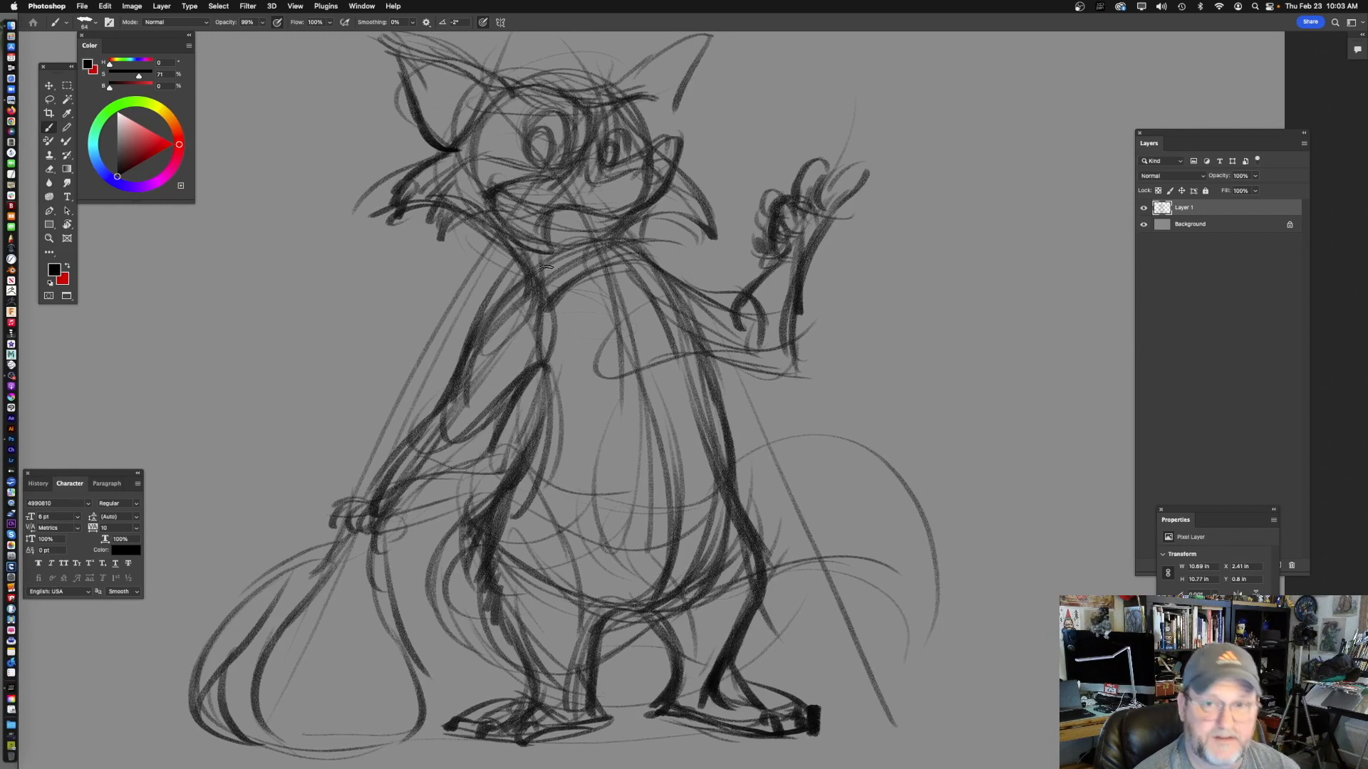
drag(515, 262, 497, 359)
mouse_move(520, 284)
mouse_down()
mouse_move(484, 352)
mouse_move(453, 357)
mouse_move(420, 431)
mouse_move(356, 511)
mouse_move(464, 450)
mouse_move(546, 357)
mouse_move(379, 389)
mouse_move(475, 361)
mouse_up()
drag(351, 439, 527, 352)
drag(609, 343, 679, 361)
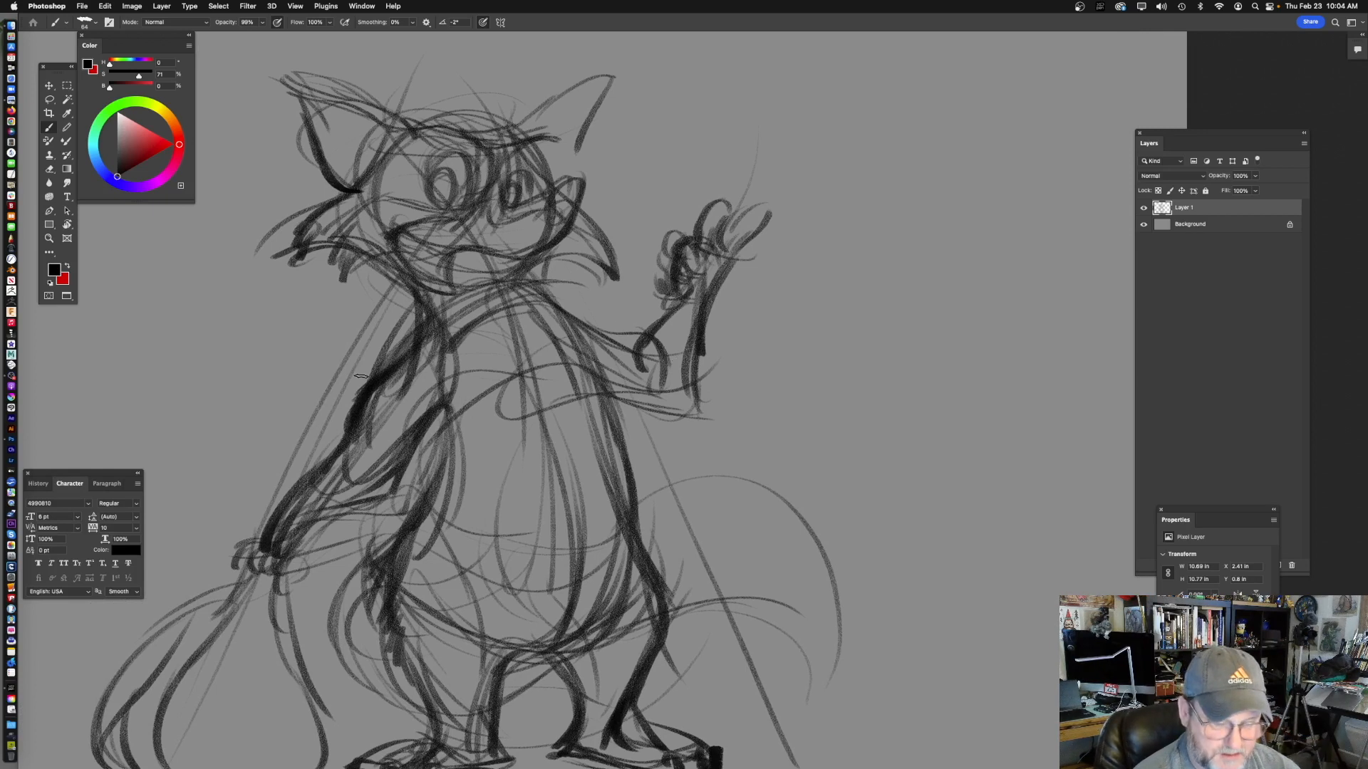
drag(547, 296, 587, 318)
drag(736, 352, 735, 374)
- Lasso the whole head with its ears and cheek fur, and cut and paste it onto a new layer
drag(540, 250, 511, 339)
drag(567, 270, 567, 292)
mouse_move(646, 307)
mouse_down()
mouse_move(660, 314)
mouse_move(651, 334)
mouse_up()
click(51, 99)
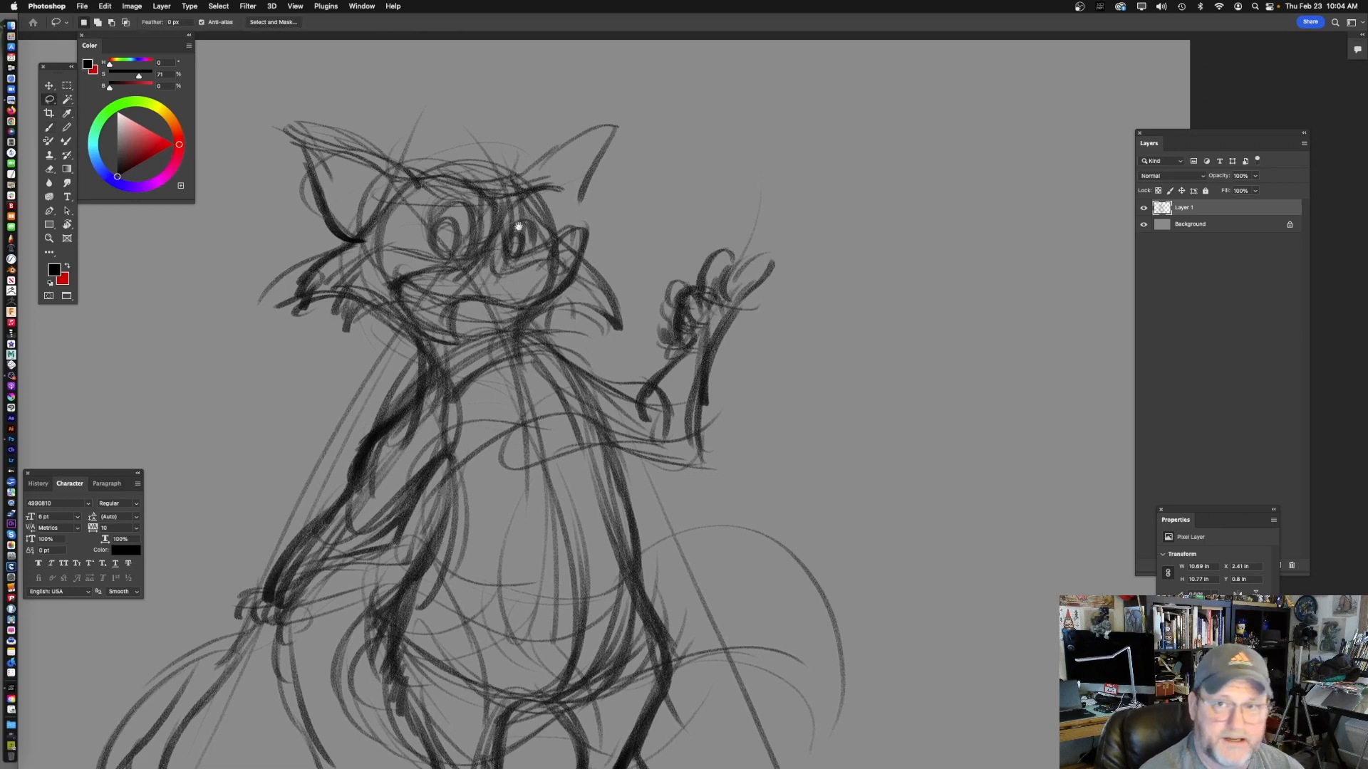
drag(569, 228, 599, 260)
mouse_move(677, 140)
mouse_down()
mouse_move(523, 71)
mouse_move(324, 403)
mouse_move(638, 382)
mouse_move(680, 158)
mouse_up()
drag(713, 247, 733, 275)
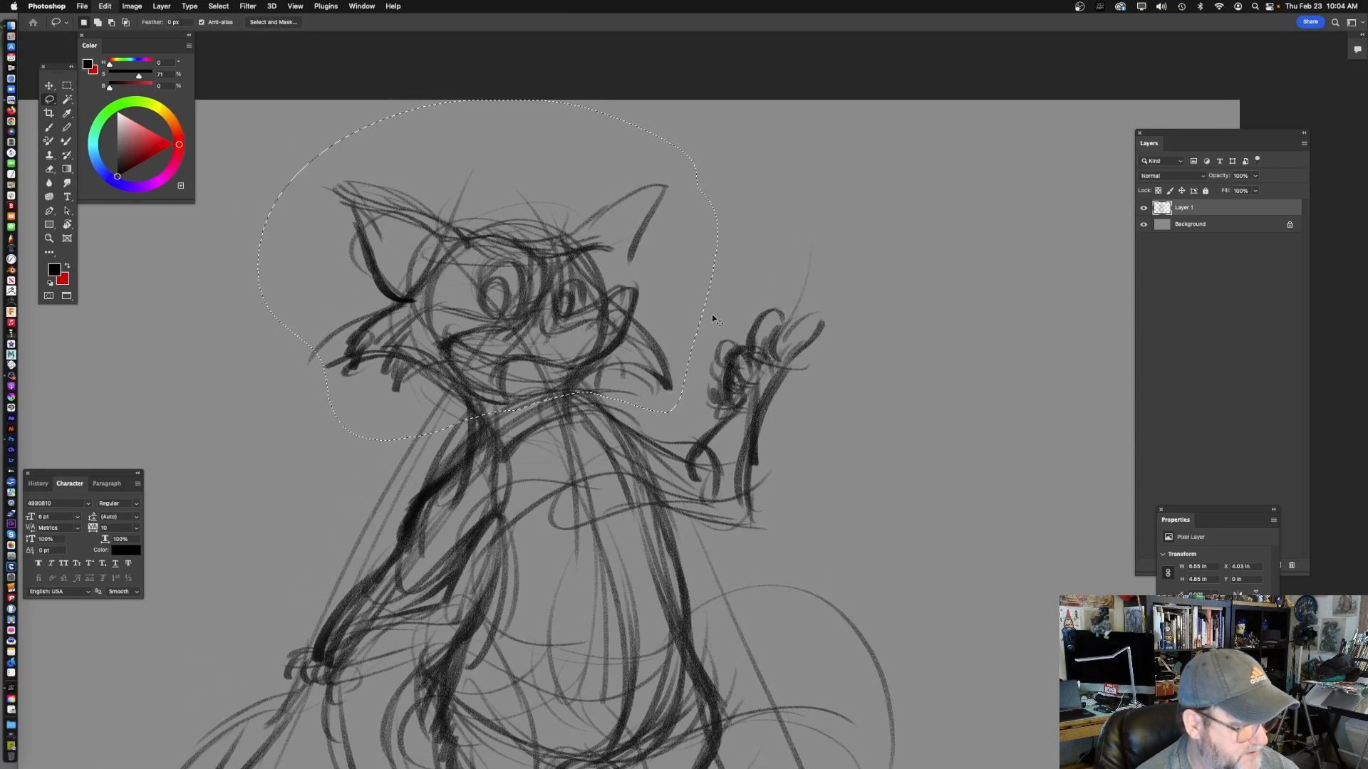
key(Delete)
key(cmd+v)
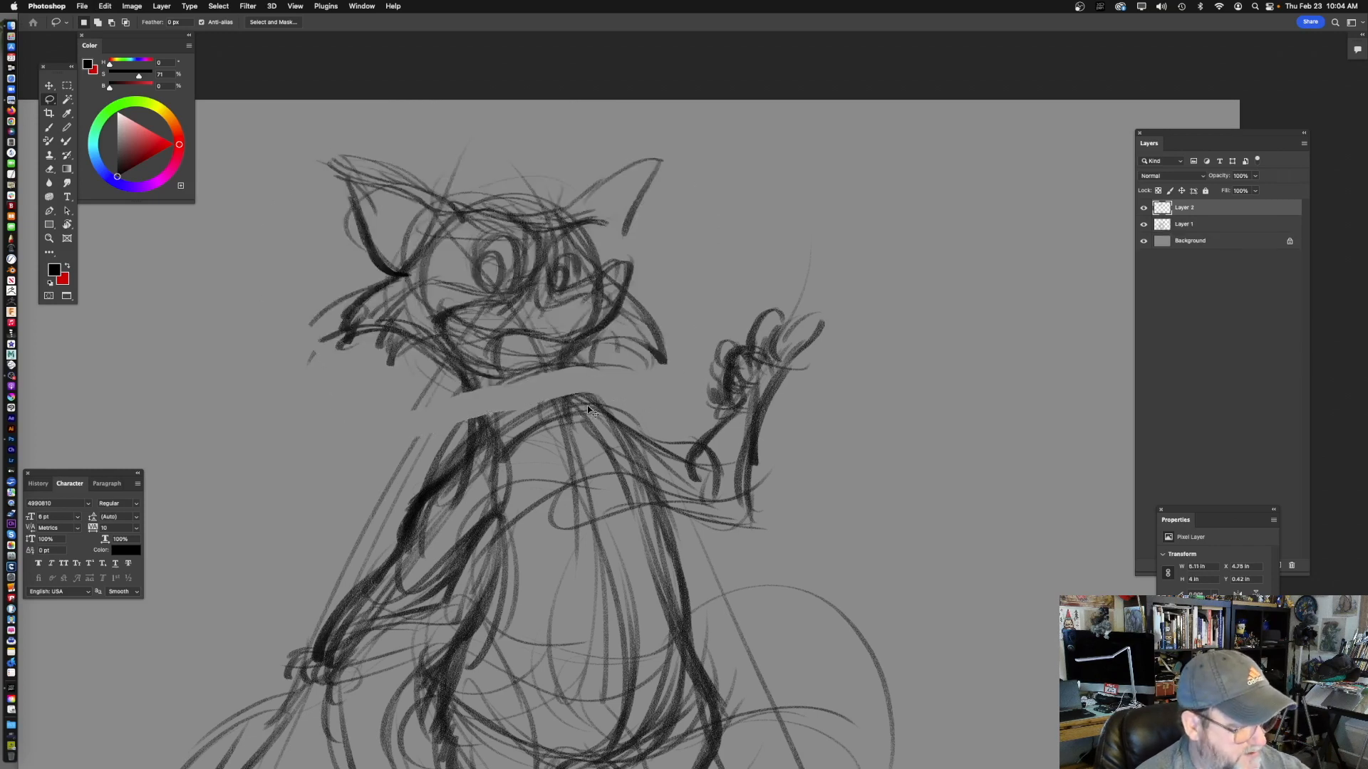
- Free-transform the pasted head, tilting it about 12 degrees counterclockwise above the neck, and apply it
key(cmd+t)
drag(733, 184, 714, 132)
drag(645, 243, 627, 264)
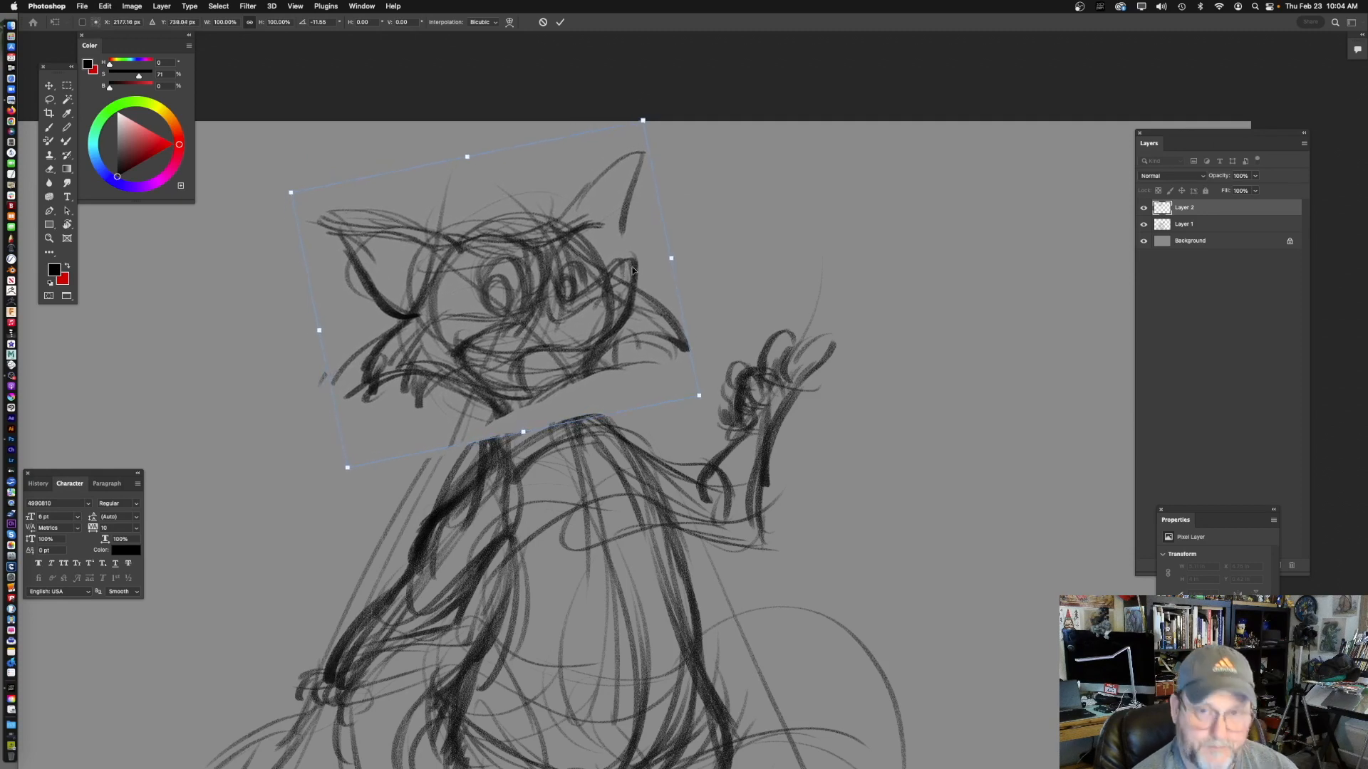
key(Return)
key(l)
- Brush in both sides of the neck to reconnect the tilted head with the shoulders
click(49, 127)
scroll(427, 452, down, 5)
scroll(427, 451, right, 5)
drag(418, 322, 429, 383)
drag(519, 243, 512, 350)
mouse_move(647, 303)
mouse_down()
mouse_move(673, 150)
mouse_move(648, 289)
mouse_up()
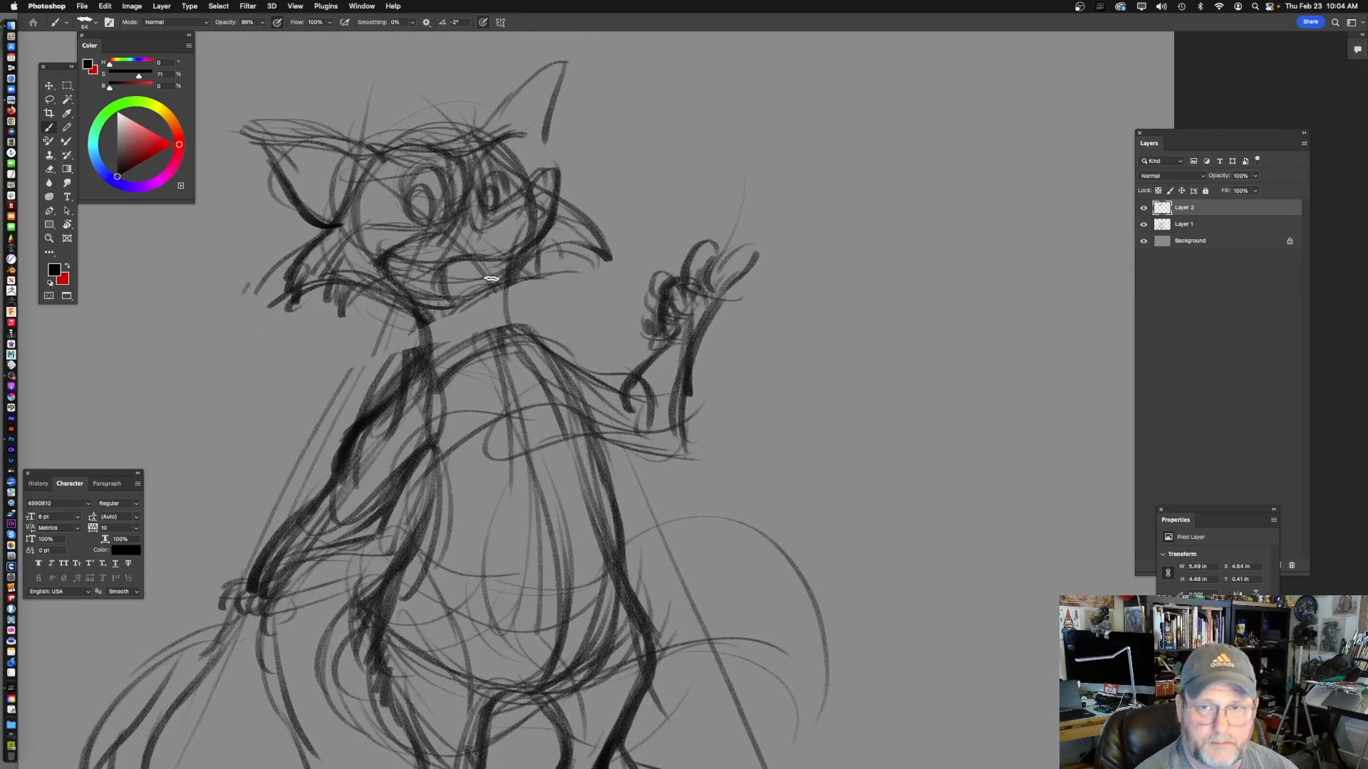
drag(507, 287, 542, 352)
drag(509, 292, 559, 367)
drag(483, 333, 547, 397)
mouse_move(511, 315)
mouse_down()
mouse_move(549, 307)
mouse_move(496, 305)
mouse_up()
click(497, 306)
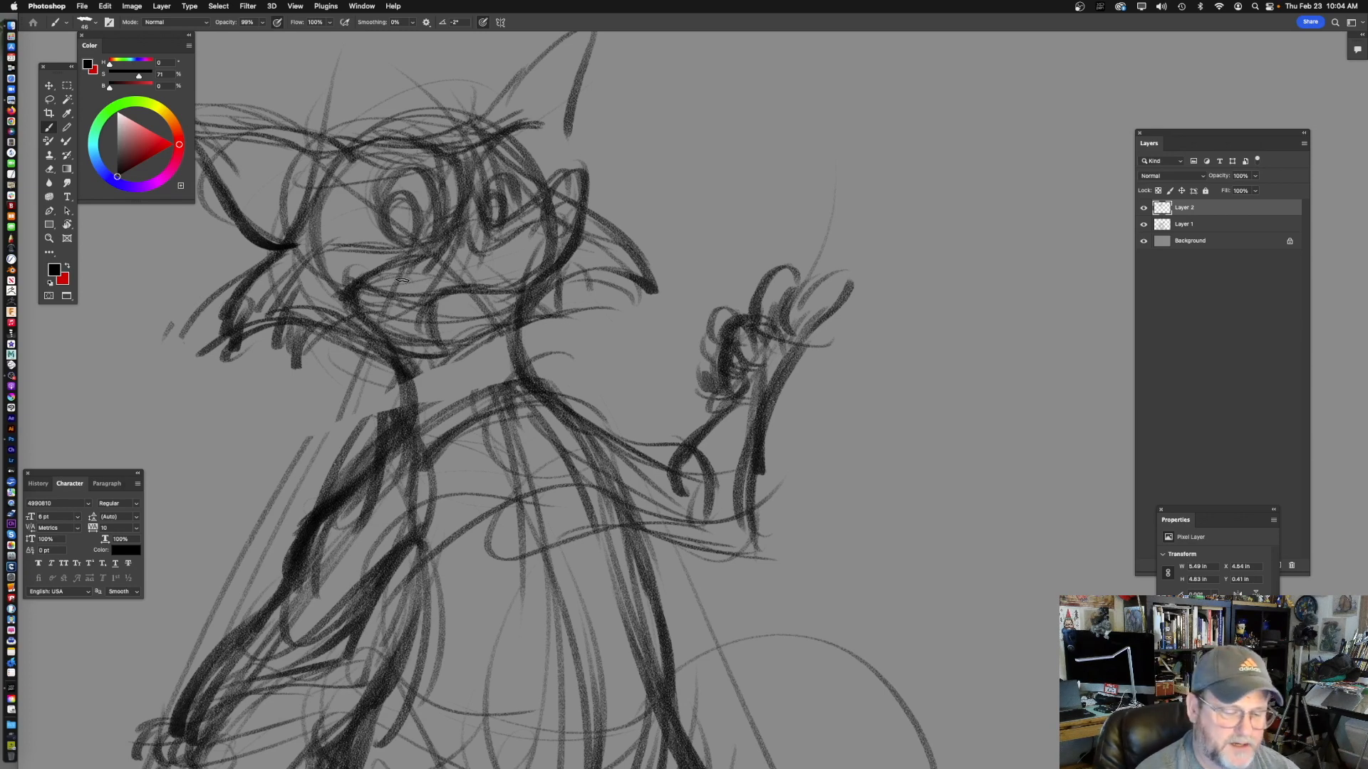
- Draw a bold smile line across the muzzle and a slanting lower jaw line for an open mouth
mouse_move(378, 283)
mouse_down()
mouse_move(463, 293)
mouse_move(579, 179)
mouse_up()
drag(578, 239, 599, 204)
drag(408, 258, 523, 322)
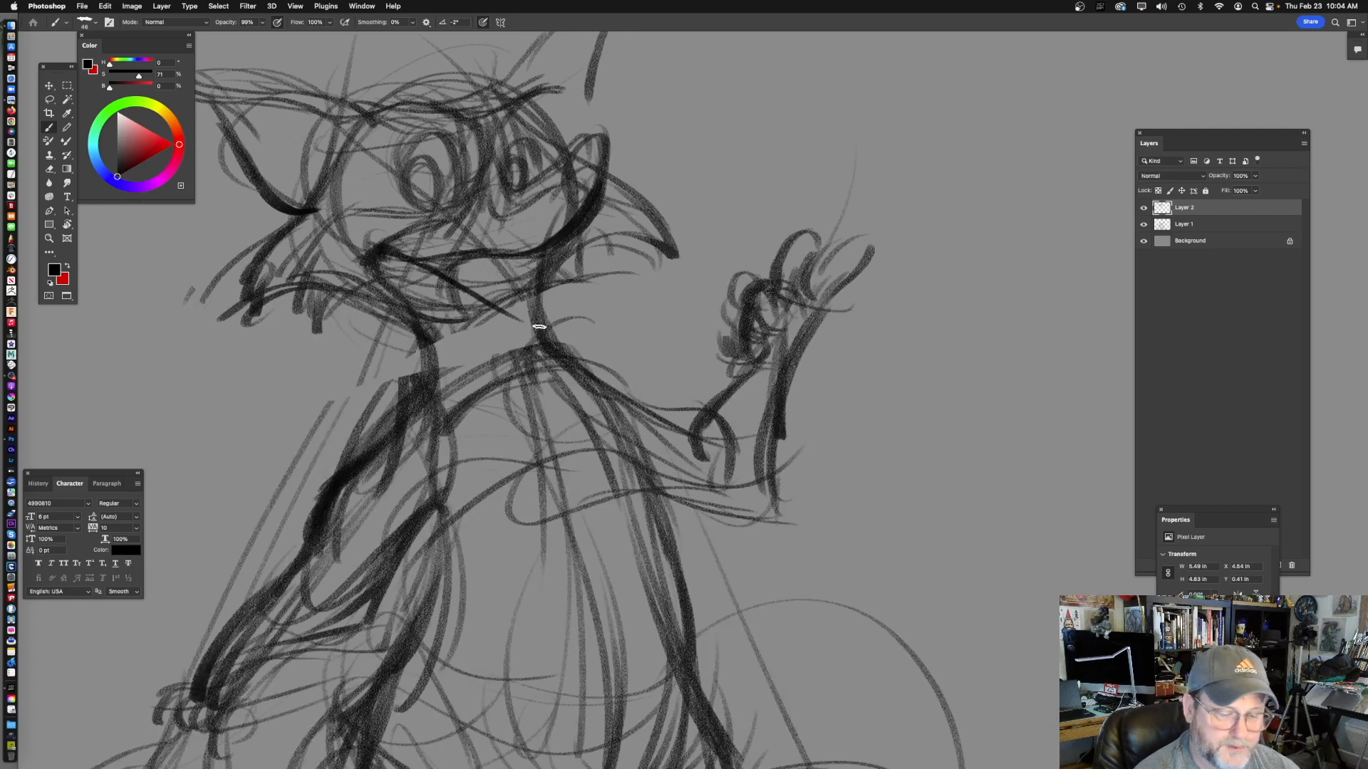
drag(619, 260, 641, 286)
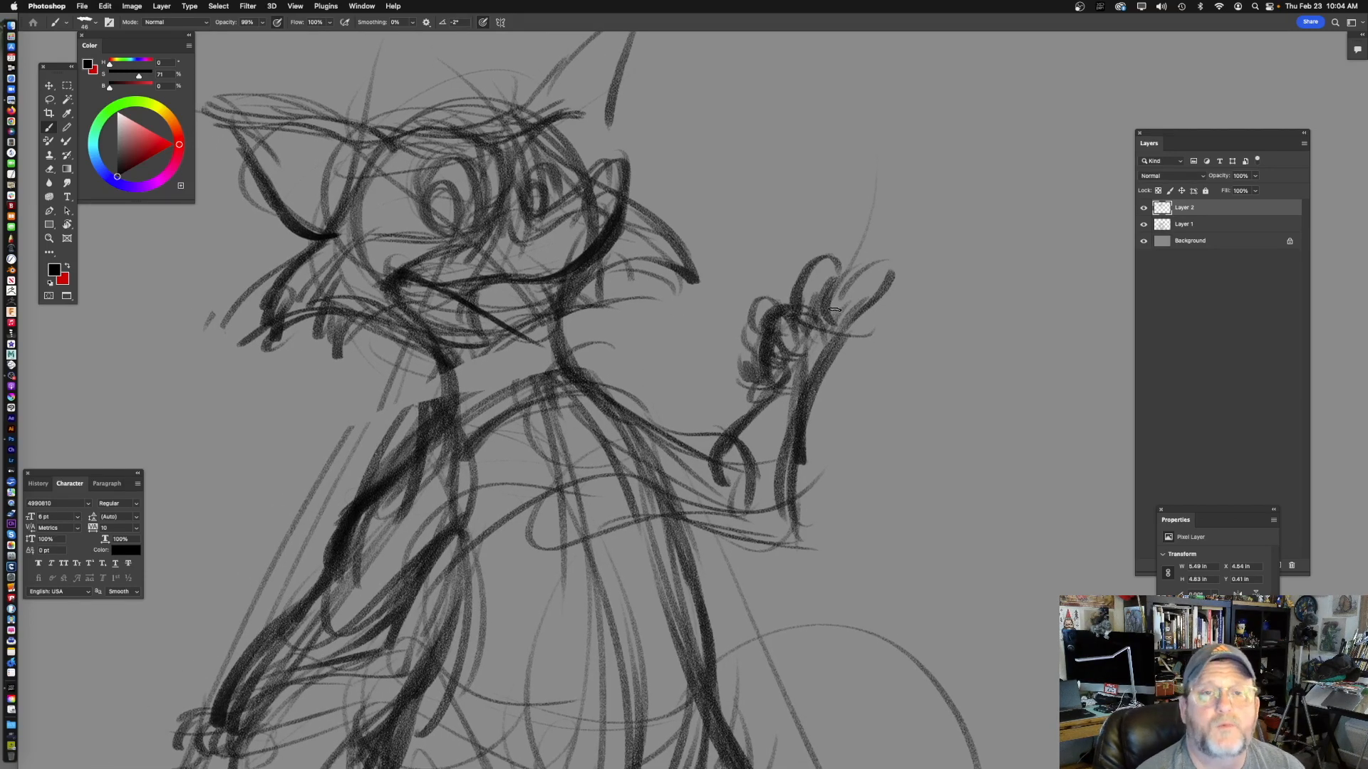
drag(510, 325, 557, 281)
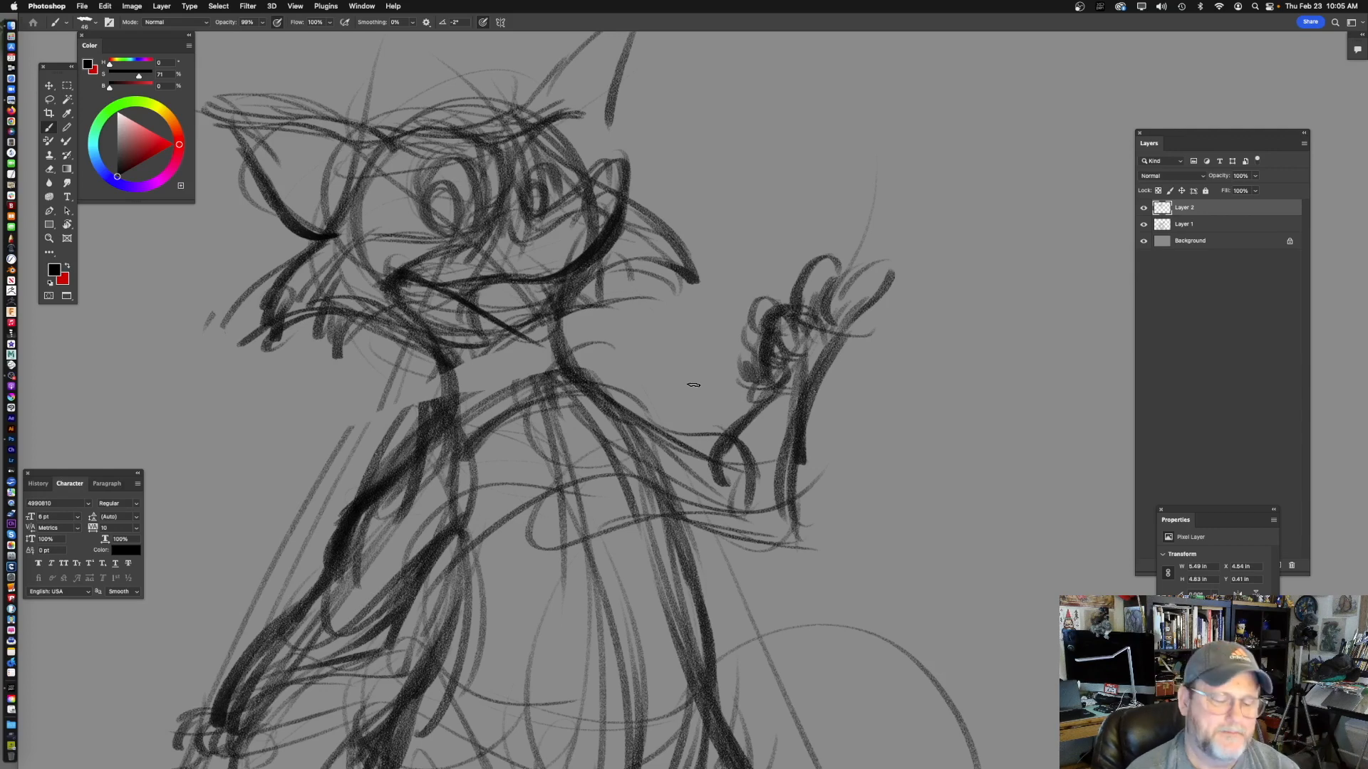
- Redraw the pointed ear nearest the raised hand with heavier outlines rising from the forehead
mouse_move(543, 312)
mouse_down()
mouse_move(625, 315)
mouse_move(501, 319)
mouse_move(508, 268)
mouse_move(491, 309)
mouse_move(530, 379)
mouse_up()
drag(577, 236, 607, 213)
drag(712, 217, 691, 217)
mouse_move(552, 239)
mouse_down()
mouse_move(606, 211)
mouse_move(628, 247)
mouse_up()
drag(575, 335, 563, 359)
mouse_move(517, 229)
mouse_down()
mouse_move(564, 229)
mouse_move(617, 187)
mouse_up()
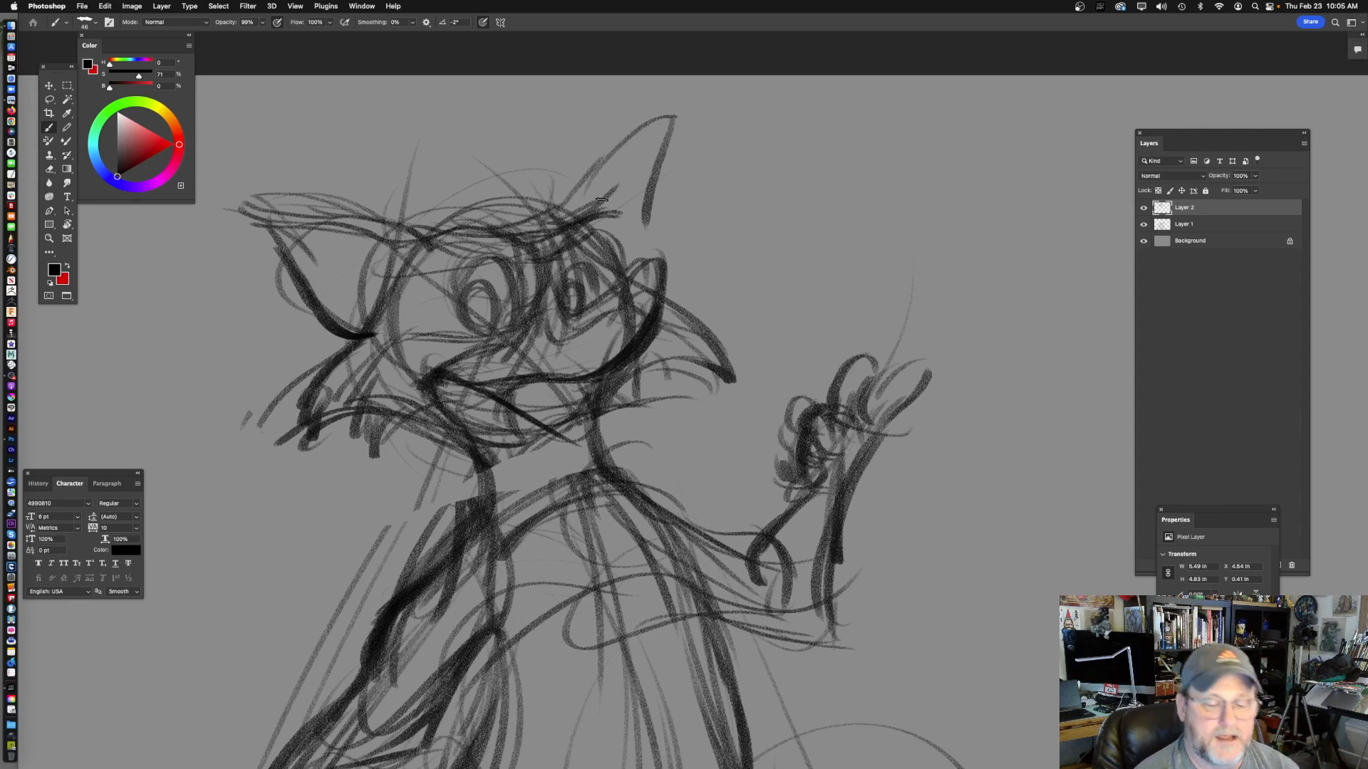
drag(605, 197, 665, 143)
drag(554, 212, 692, 126)
mouse_move(692, 126)
mouse_down()
mouse_move(662, 166)
mouse_move(672, 144)
mouse_move(651, 214)
mouse_up()
drag(652, 202, 632, 266)
drag(573, 389, 553, 393)
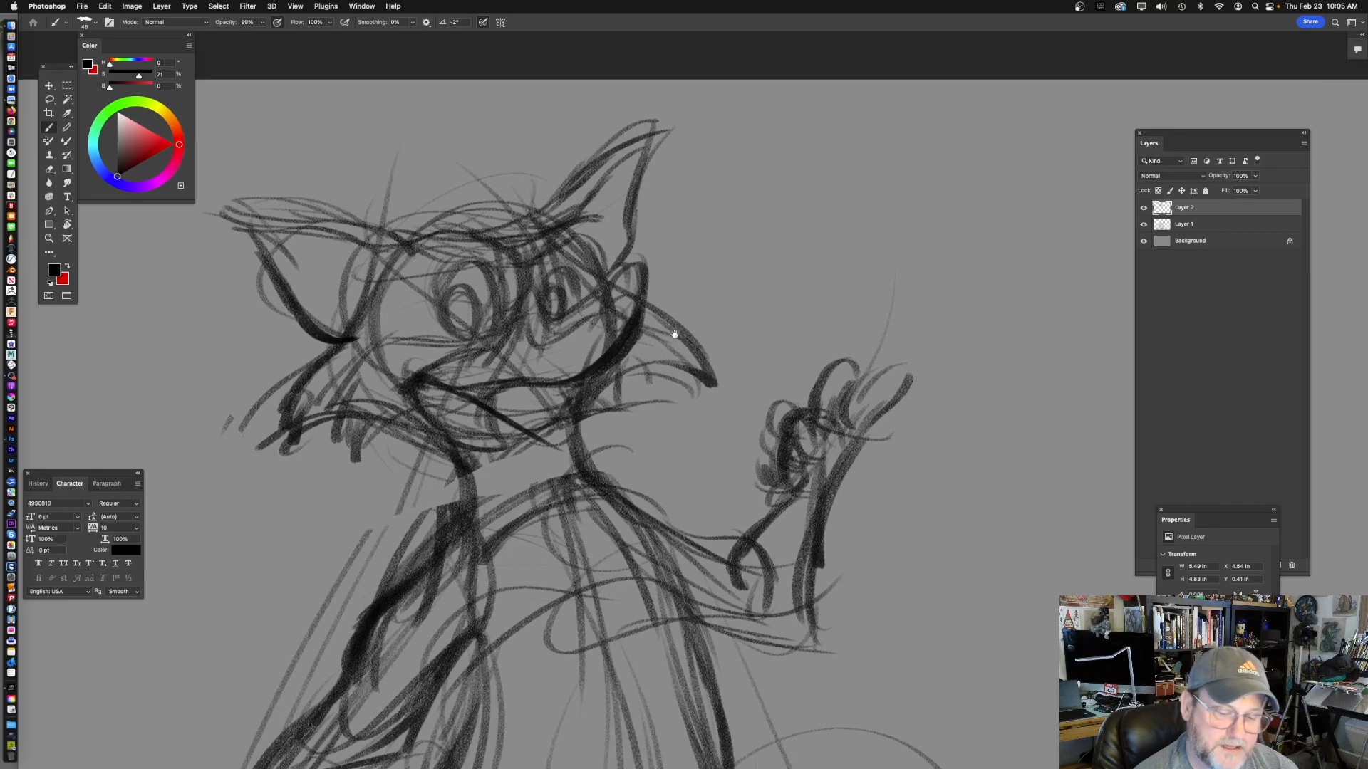
- Add a small hair tuft between the ears and close the lower jaw where it meets the neck
drag(650, 278, 610, 272)
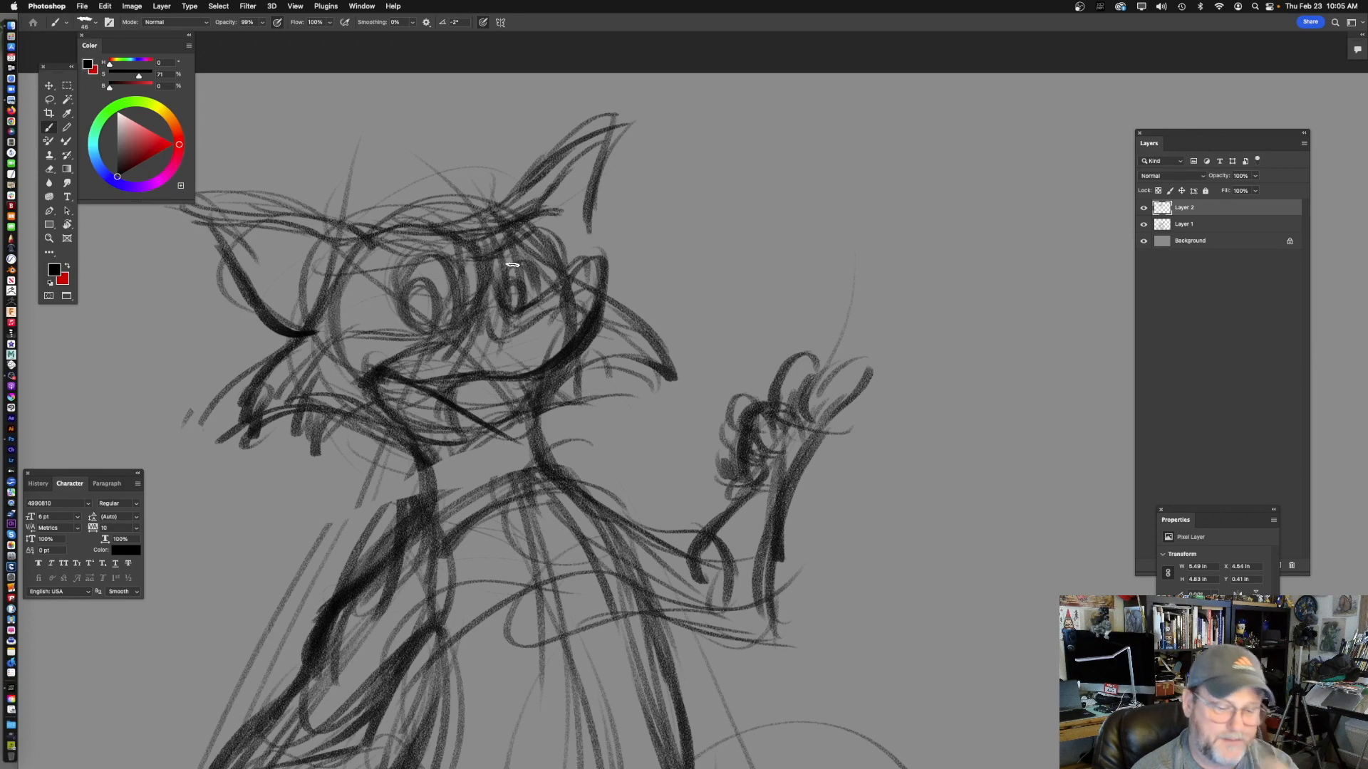
mouse_move(391, 223)
mouse_down()
mouse_move(442, 187)
mouse_move(460, 188)
mouse_move(452, 204)
mouse_move(488, 198)
mouse_up()
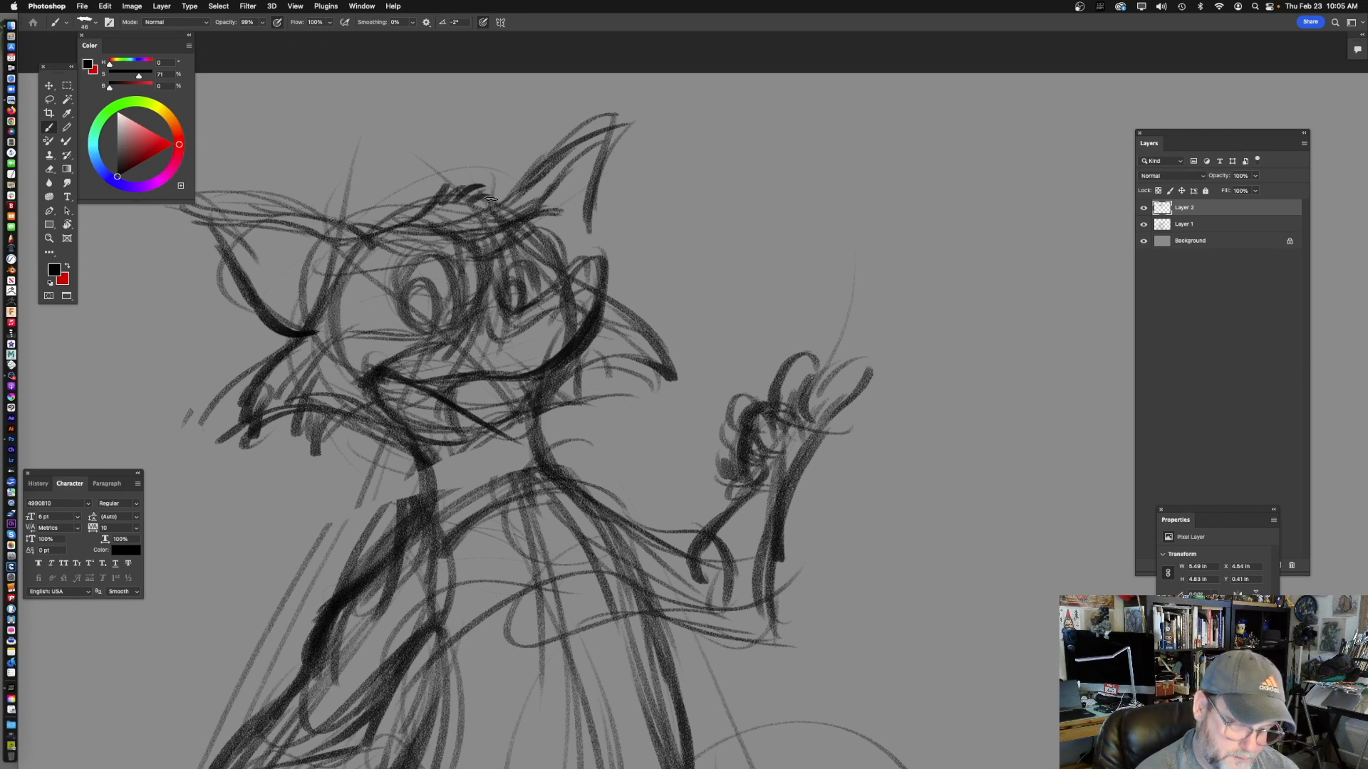
mouse_move(567, 307)
mouse_down()
mouse_move(574, 286)
mouse_move(591, 340)
mouse_up()
mouse_move(533, 396)
mouse_down()
mouse_move(545, 368)
mouse_move(559, 397)
mouse_move(566, 384)
mouse_move(510, 397)
mouse_move(540, 410)
mouse_up()
drag(657, 342, 720, 337)
mouse_move(491, 405)
mouse_down()
mouse_move(353, 387)
mouse_move(330, 420)
mouse_move(381, 305)
mouse_up()
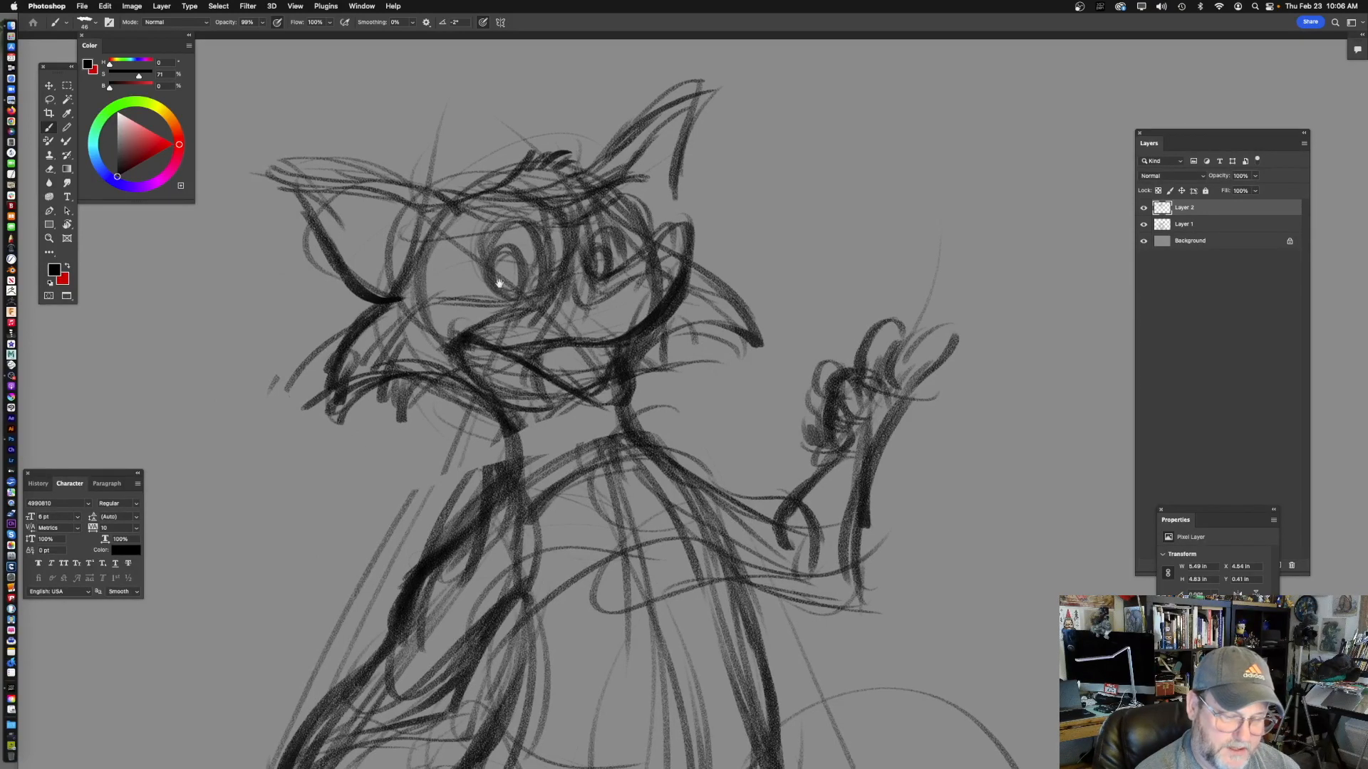
- Darken the inner edge of the ear and the cheek fur on the lowered-arm side of the head
drag(500, 285, 478, 334)
mouse_move(366, 345)
mouse_down()
mouse_move(393, 314)
mouse_move(441, 309)
mouse_move(407, 345)
mouse_up()
mouse_move(428, 291)
mouse_down()
mouse_move(331, 462)
mouse_move(440, 434)
mouse_up()
mouse_move(731, 449)
mouse_down()
mouse_move(693, 345)
mouse_move(672, 327)
mouse_up()
mouse_move(399, 315)
mouse_down()
mouse_move(440, 453)
mouse_move(419, 486)
mouse_up()
- Reinforce the outlines of both eyes, the brow line and the open mouth
mouse_move(461, 427)
mouse_down()
mouse_move(556, 385)
mouse_move(584, 389)
mouse_up()
drag(696, 291, 699, 397)
mouse_move(466, 336)
mouse_down()
mouse_move(432, 323)
mouse_move(441, 312)
mouse_move(445, 327)
mouse_move(447, 287)
mouse_move(433, 330)
mouse_move(436, 285)
mouse_move(416, 312)
mouse_move(475, 279)
mouse_move(567, 305)
mouse_move(550, 267)
mouse_move(518, 287)
mouse_move(573, 274)
mouse_up()
mouse_move(653, 398)
mouse_down()
mouse_move(617, 377)
mouse_move(637, 383)
mouse_up()
mouse_move(495, 321)
mouse_down()
mouse_move(621, 285)
mouse_move(607, 333)
mouse_up()
drag(614, 274, 601, 334)
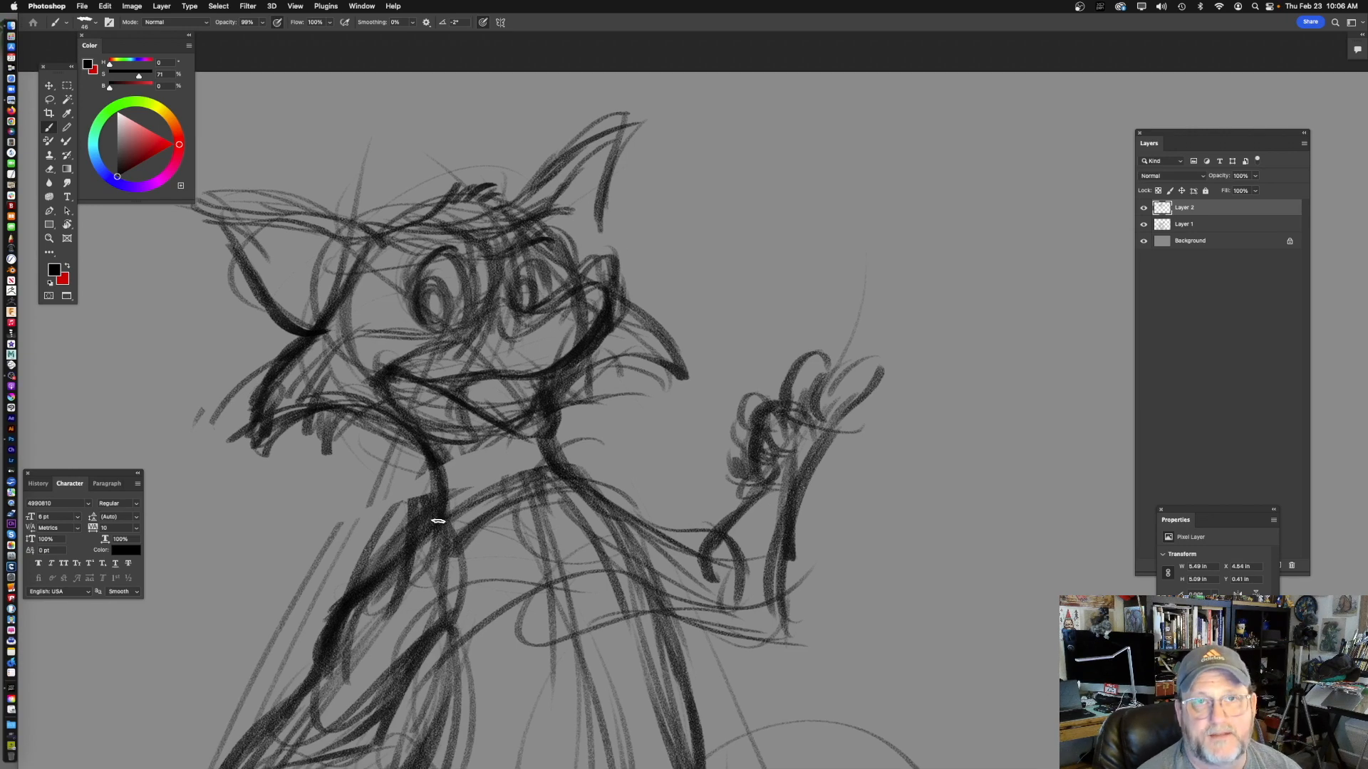
- Erase the old nose and muzzle tip, and redraw a shorter muzzle with a triangular nose closer to the eyes
key(e)
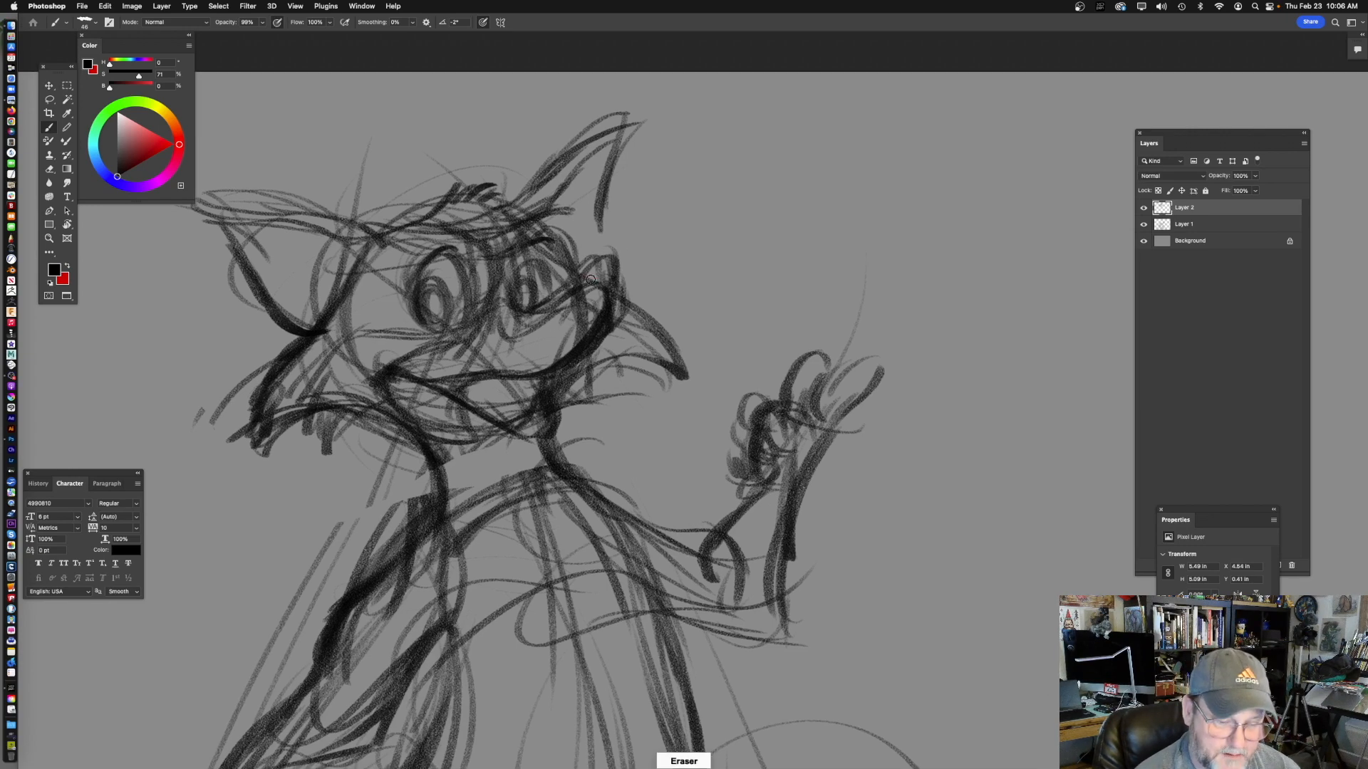
mouse_move(631, 255)
mouse_down()
mouse_move(543, 317)
mouse_move(623, 287)
mouse_move(605, 323)
mouse_move(541, 347)
mouse_move(517, 335)
mouse_move(525, 318)
mouse_move(505, 286)
mouse_move(588, 319)
mouse_move(571, 362)
mouse_move(586, 345)
mouse_move(553, 368)
mouse_move(550, 322)
mouse_move(583, 297)
mouse_move(585, 328)
mouse_move(563, 349)
mouse_up()
key(b)
scroll(591, 338, down, 2)
scroll(590, 338, left, 2)
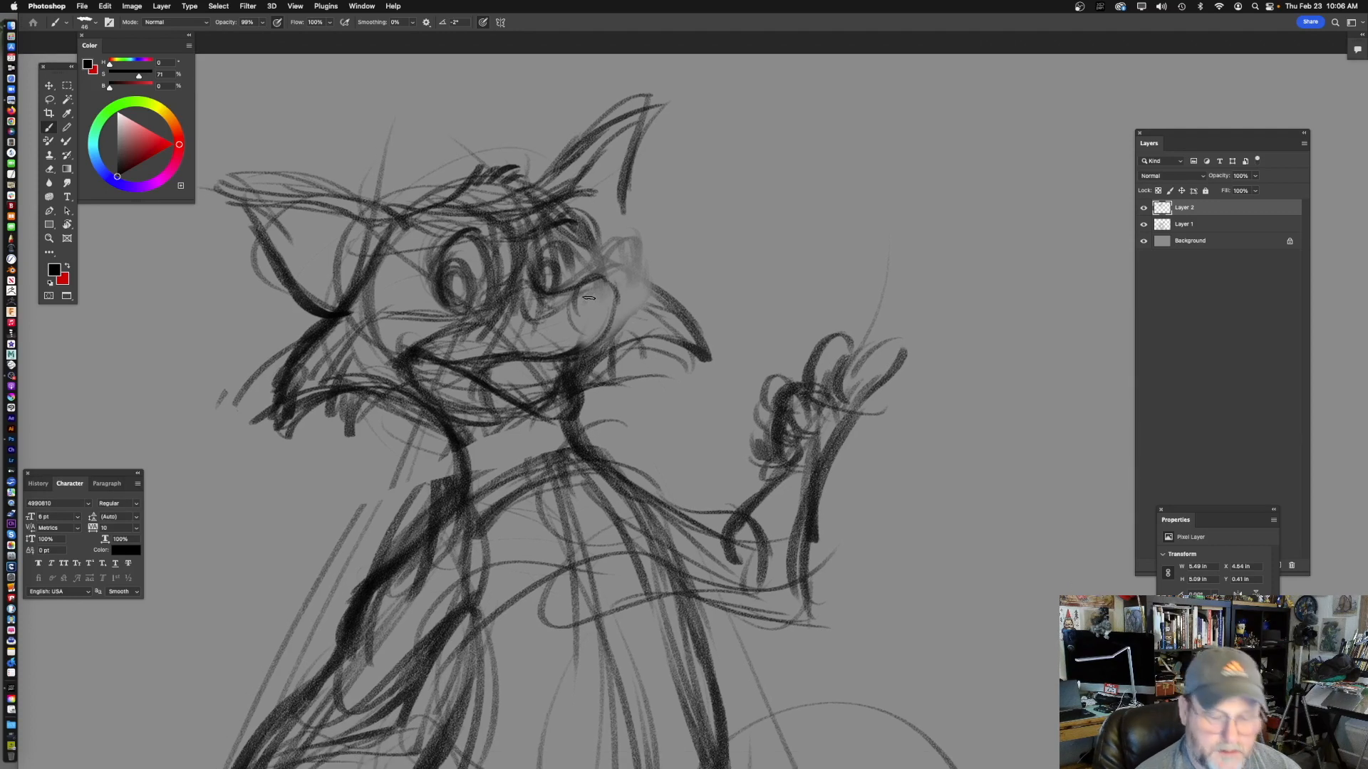
drag(604, 285, 556, 298)
drag(704, 334, 685, 314)
mouse_move(570, 261)
mouse_down()
mouse_move(577, 289)
mouse_move(550, 272)
mouse_move(575, 313)
mouse_move(591, 262)
mouse_move(620, 306)
mouse_up()
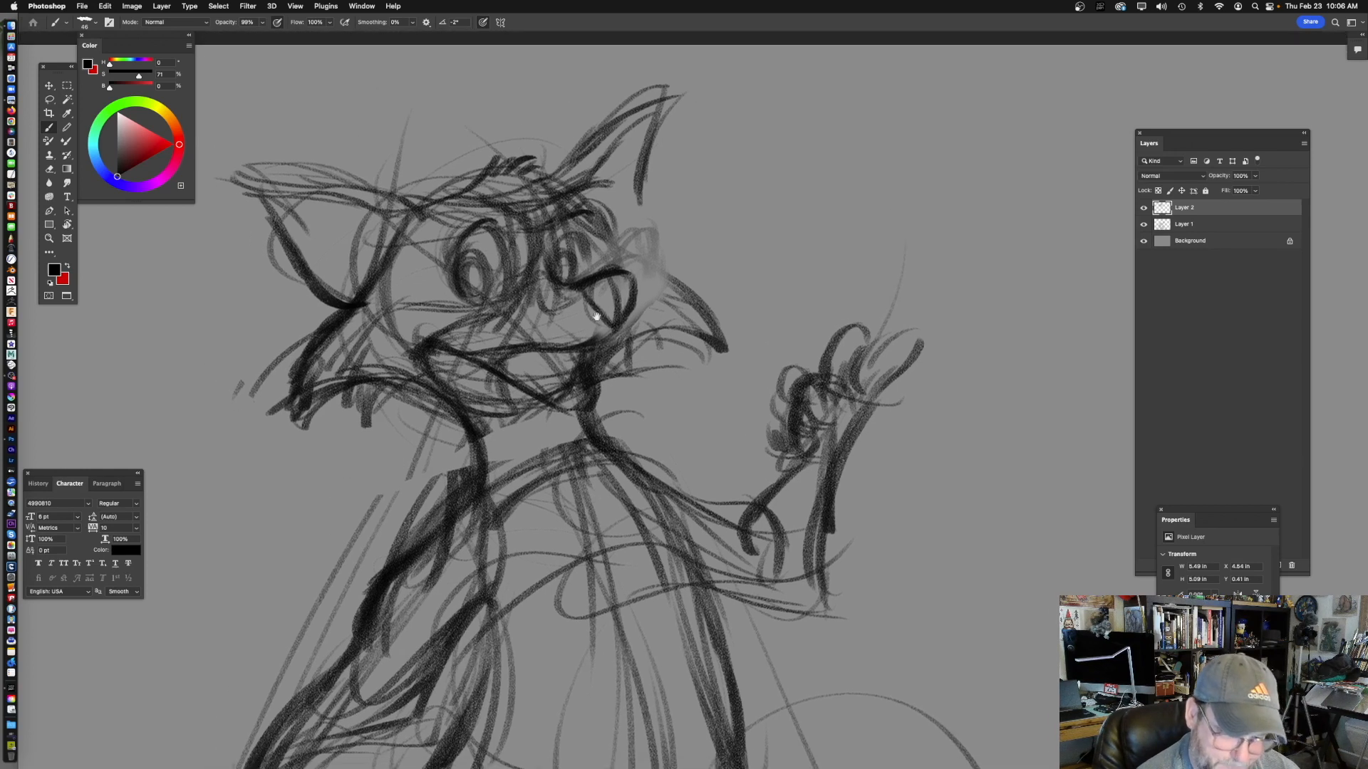
drag(653, 240, 666, 248)
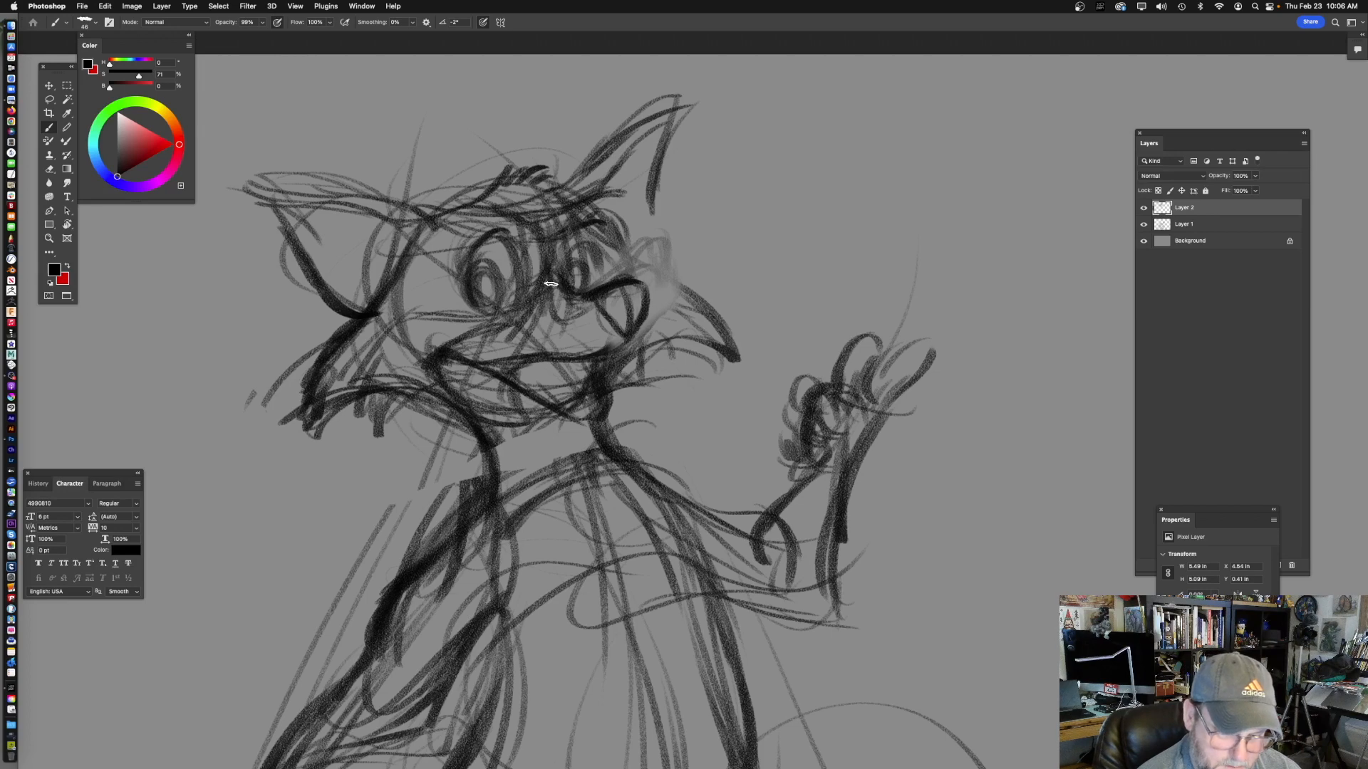
- Darken the muzzle's top line from cheek to nose and the arched outline around the eye nearest the raised hand
drag(537, 300, 633, 320)
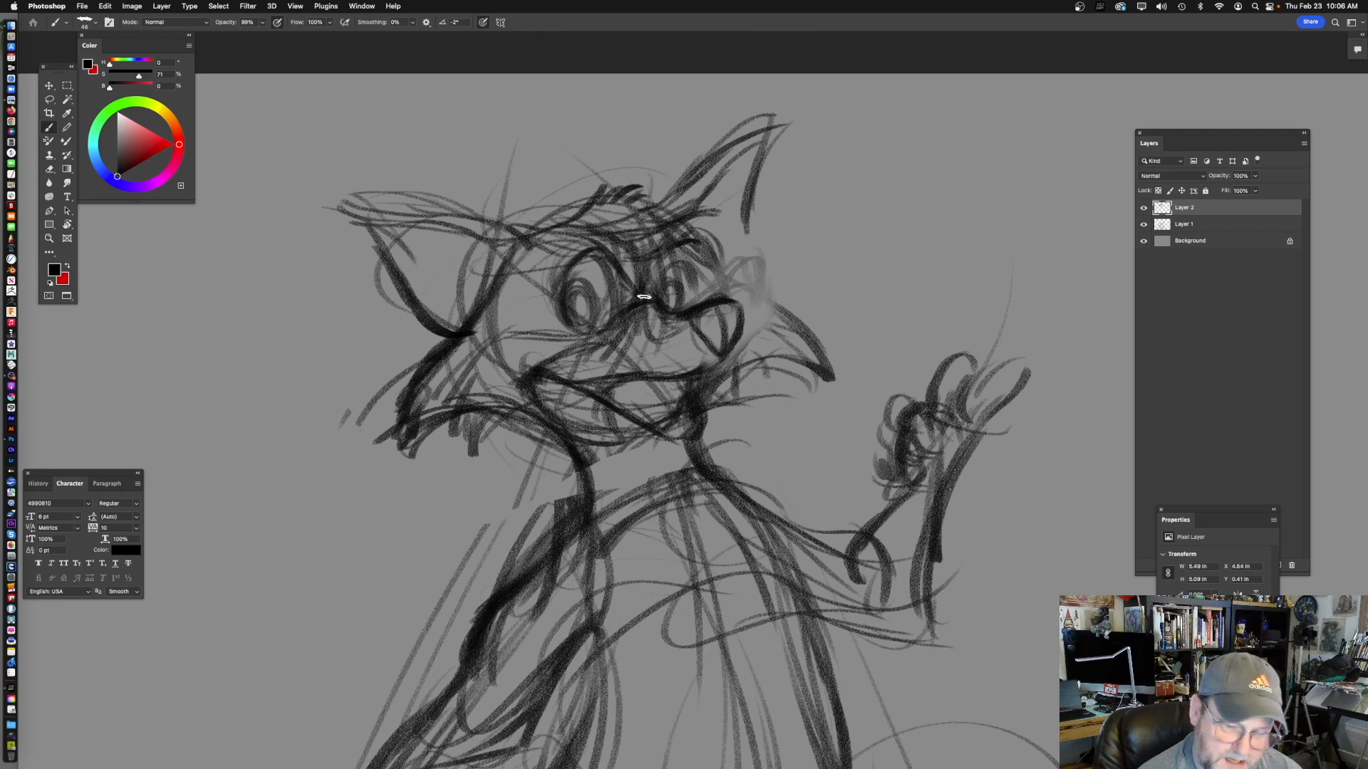
mouse_move(498, 312)
mouse_down()
mouse_move(534, 402)
mouse_move(636, 309)
mouse_up()
mouse_move(686, 271)
mouse_down()
mouse_move(686, 290)
mouse_move(639, 290)
mouse_move(658, 269)
mouse_move(678, 317)
mouse_up()
drag(630, 459, 639, 344)
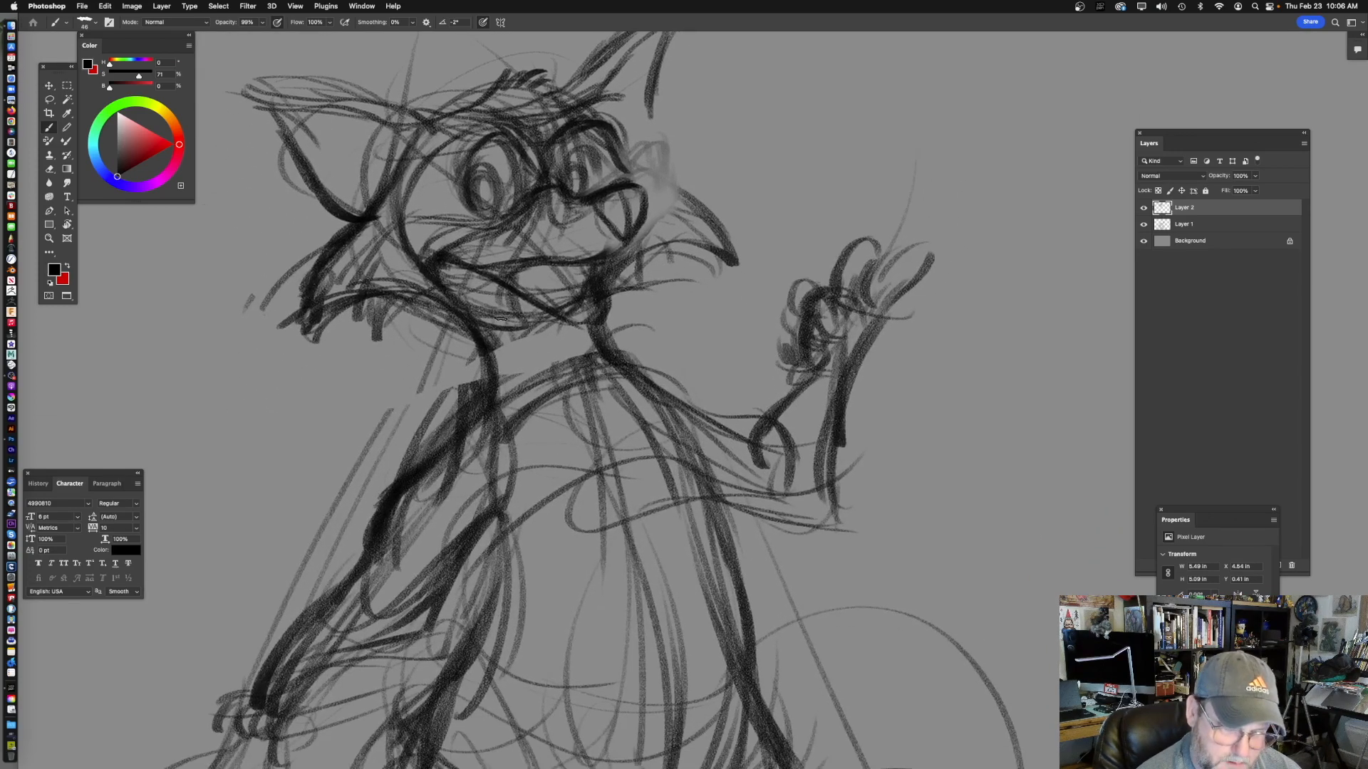
mouse_move(586, 443)
mouse_down()
mouse_move(656, 363)
mouse_move(619, 392)
mouse_move(626, 383)
mouse_up()
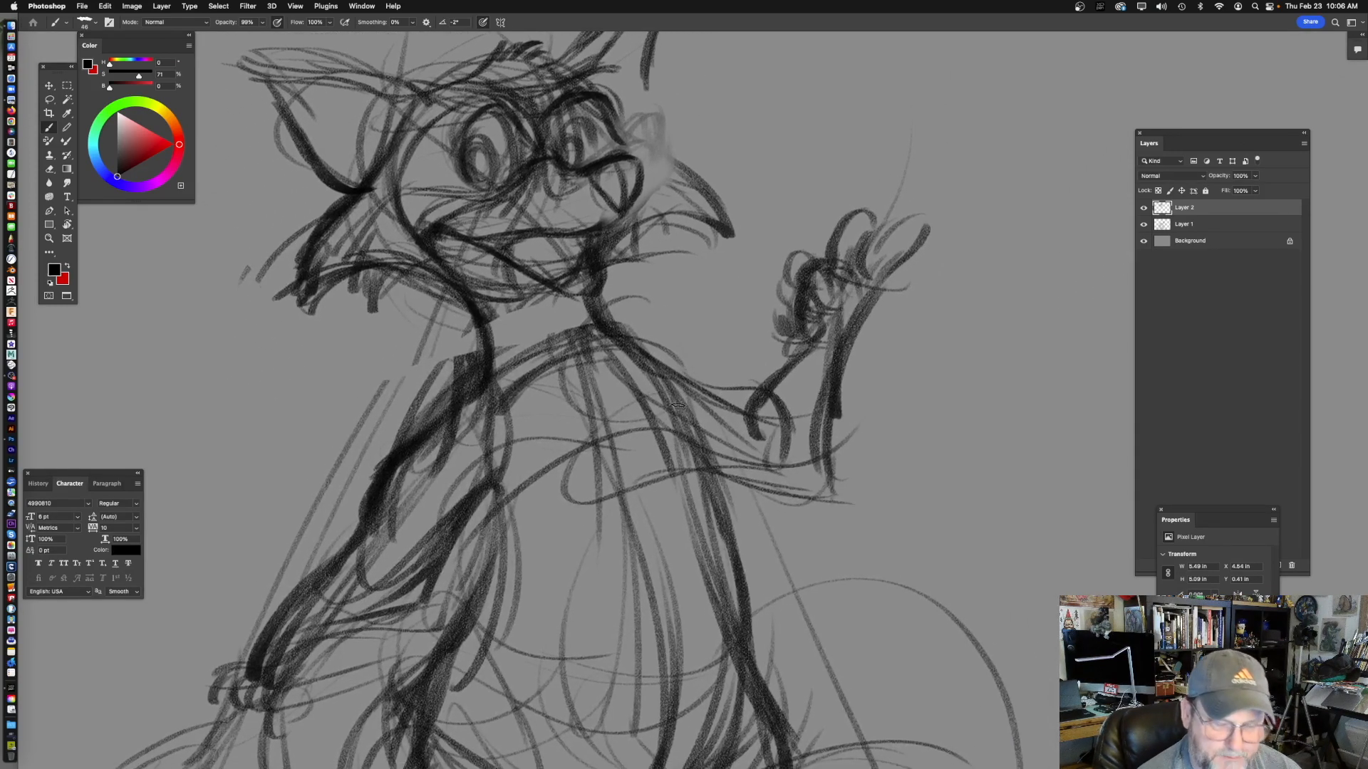
mouse_move(493, 356)
mouse_down()
mouse_move(603, 330)
mouse_move(492, 357)
mouse_up()
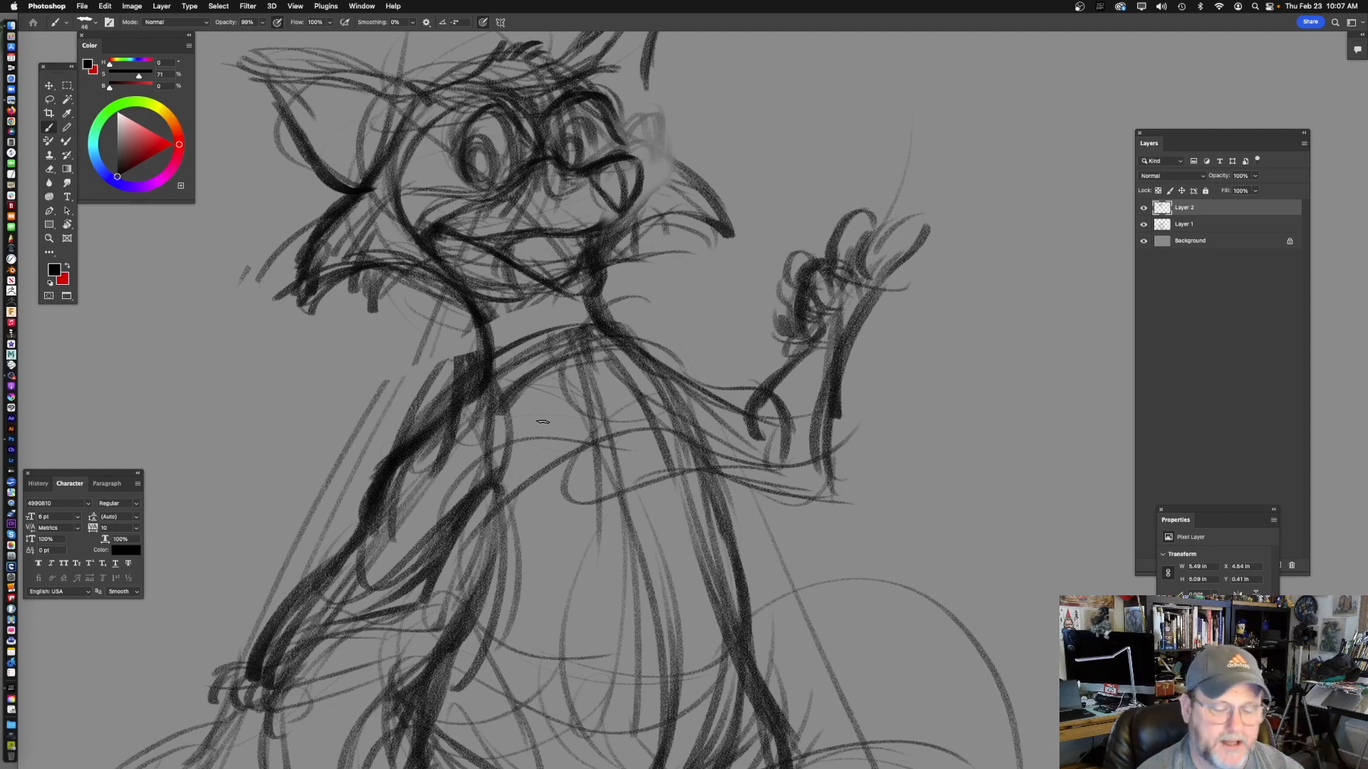
- Draw a shirt collar around the neck and reinforce the adjoining shoulder and sleeve outlines
drag(631, 374, 652, 364)
mouse_move(529, 339)
mouse_down()
mouse_move(611, 314)
mouse_move(545, 332)
mouse_move(480, 322)
mouse_move(498, 342)
mouse_move(636, 295)
mouse_move(649, 323)
mouse_up()
mouse_move(486, 317)
mouse_down()
mouse_move(503, 354)
mouse_move(456, 412)
mouse_up()
drag(505, 360, 397, 517)
drag(567, 418, 631, 282)
mouse_move(438, 395)
mouse_down()
mouse_move(335, 483)
mouse_move(345, 504)
mouse_move(458, 479)
mouse_move(563, 371)
mouse_up()
drag(766, 331, 703, 354)
drag(518, 356, 563, 338)
- Add the lowered sleeve's cuff, darken the torso's side outline, and draw a curved shirt hem across the lower belly
drag(685, 250, 733, 302)
drag(884, 293, 702, 344)
mouse_move(612, 289)
mouse_down()
mouse_move(689, 291)
mouse_move(597, 328)
mouse_move(603, 373)
mouse_move(587, 415)
mouse_up()
drag(618, 326, 607, 318)
mouse_move(455, 261)
mouse_down()
mouse_move(559, 501)
mouse_move(634, 353)
mouse_up()
mouse_move(417, 283)
mouse_down()
mouse_move(355, 460)
mouse_move(503, 506)
mouse_up()
drag(399, 491, 677, 456)
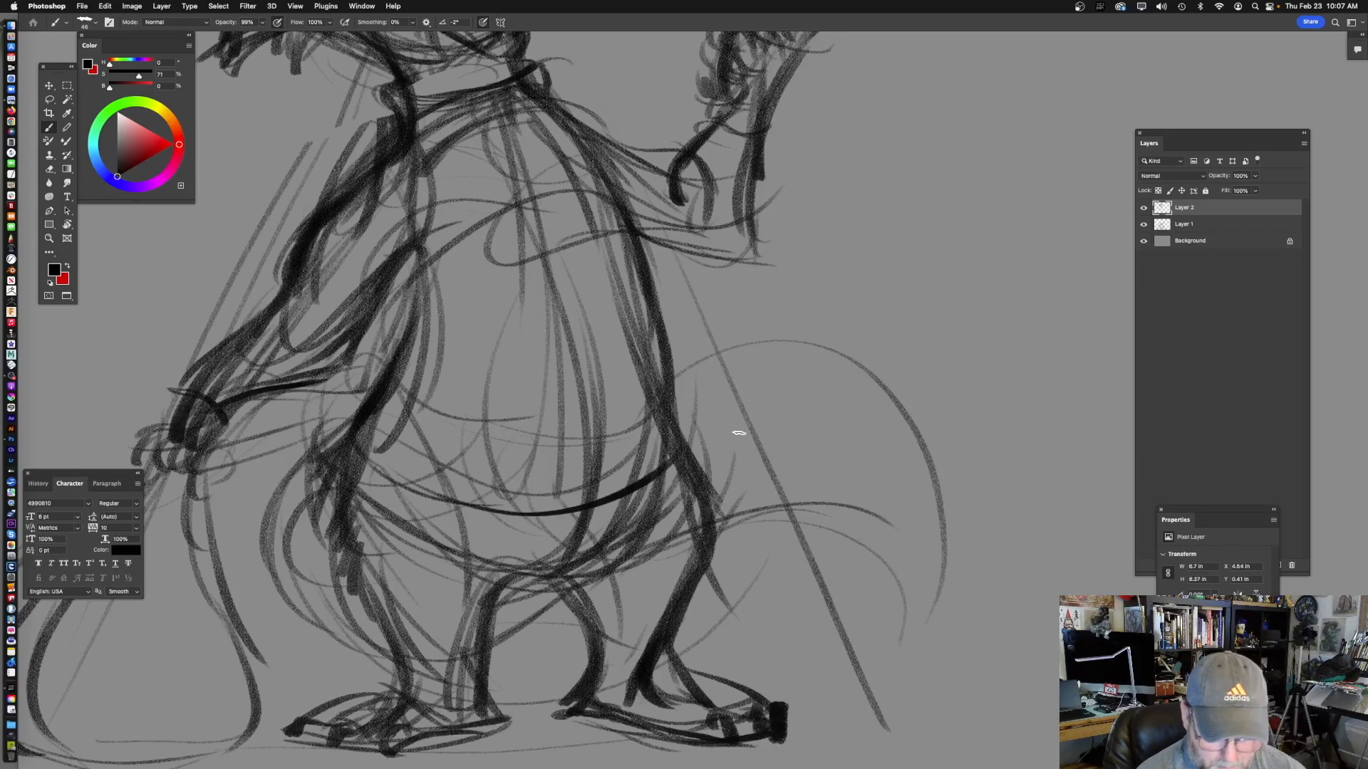
drag(729, 365, 678, 397)
mouse_move(601, 308)
mouse_down()
mouse_move(639, 467)
mouse_move(630, 493)
mouse_up()
drag(704, 327, 730, 411)
scroll(729, 391, down, 5)
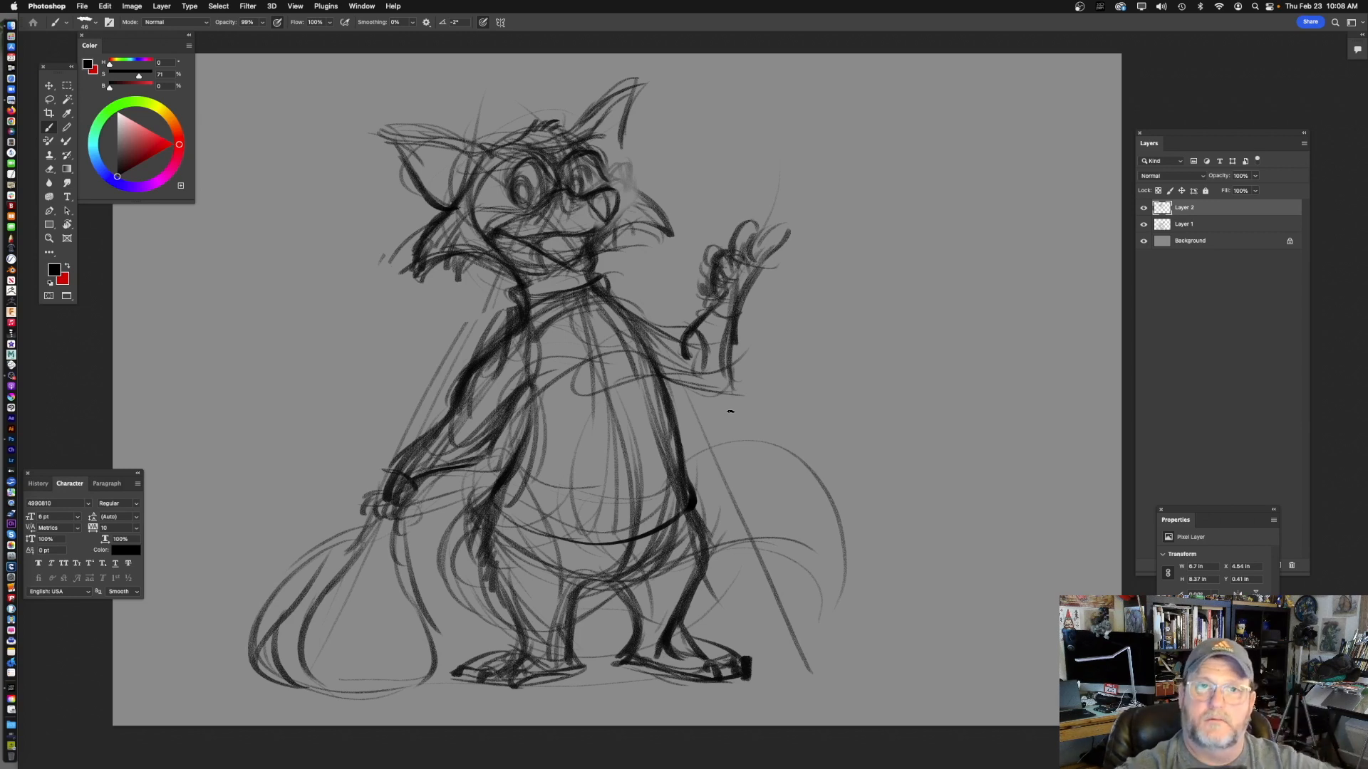
- Draw curved horizontal stripes across the shirt from chest to hem, following the rounded belly
drag(577, 374, 647, 360)
mouse_move(720, 333)
mouse_down()
mouse_move(498, 411)
mouse_move(525, 404)
mouse_up()
drag(666, 297, 517, 366)
drag(623, 307, 514, 368)
mouse_move(514, 438)
mouse_down()
mouse_move(671, 384)
mouse_move(522, 429)
mouse_move(504, 449)
mouse_up()
drag(664, 468, 700, 439)
mouse_move(536, 392)
mouse_down()
mouse_move(804, 349)
mouse_move(699, 347)
mouse_up()
mouse_move(586, 431)
mouse_down()
mouse_move(740, 412)
mouse_move(542, 452)
mouse_move(816, 450)
mouse_up()
scroll(798, 463, down, 2)
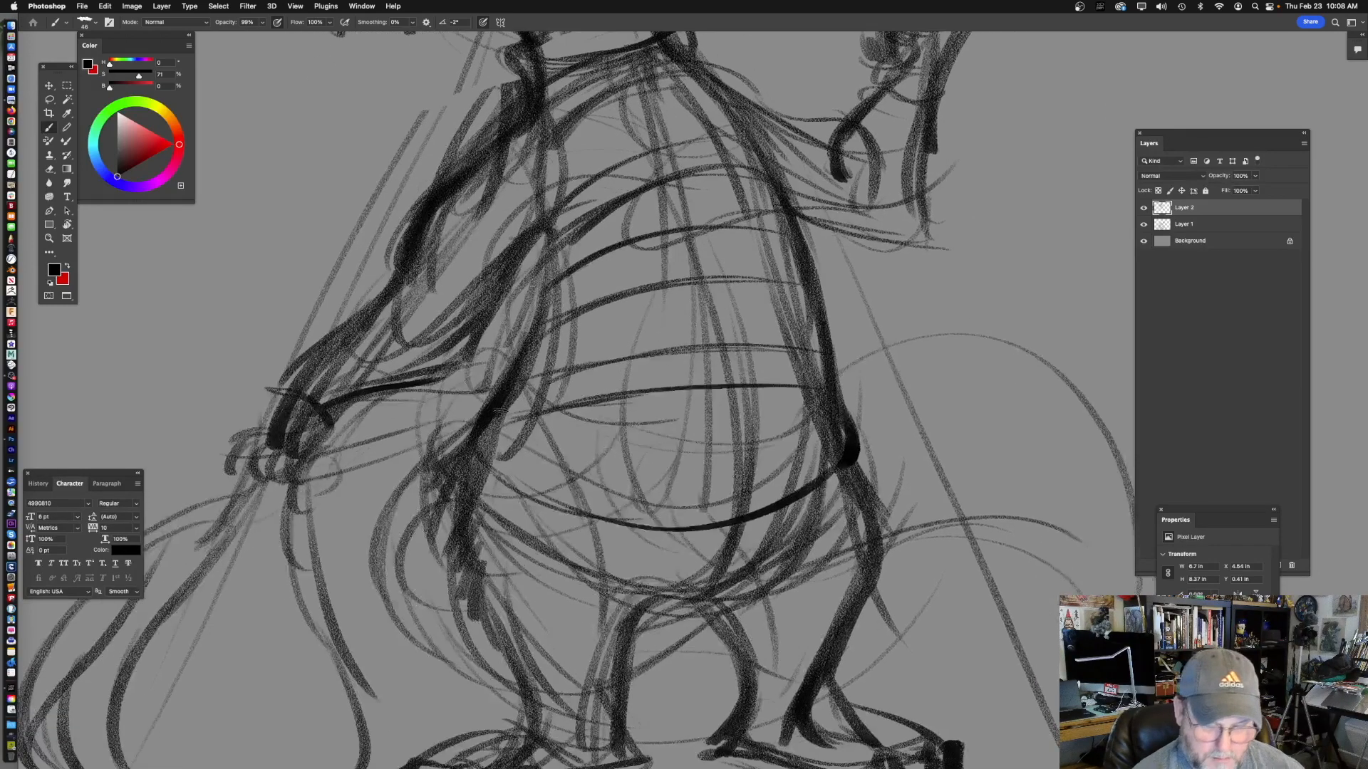
mouse_move(529, 451)
mouse_down()
mouse_move(703, 473)
mouse_move(574, 464)
mouse_up()
- Draw curved stripes around the lowered sleeve from upper arm to wrist
scroll(712, 499, up, 5)
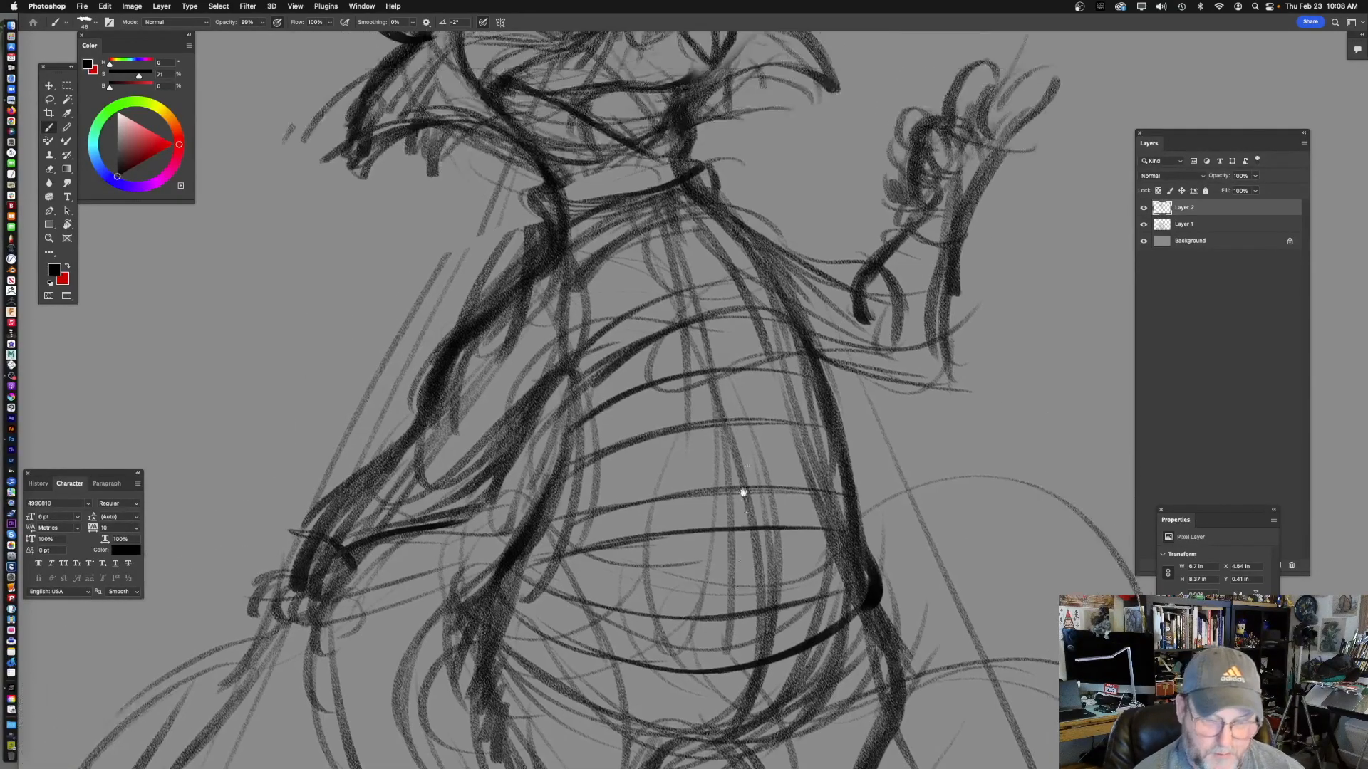
drag(493, 342, 543, 401)
mouse_move(473, 373)
mouse_down()
mouse_move(515, 433)
mouse_move(481, 490)
mouse_up()
mouse_move(413, 460)
mouse_down()
mouse_move(453, 500)
mouse_move(406, 548)
mouse_up()
drag(317, 517, 370, 556)
- Add curved stripes around the raised sleeve from the shoulder through the elbow to the wrist
drag(795, 395, 631, 445)
mouse_move(646, 347)
mouse_down()
mouse_move(667, 391)
mouse_move(655, 426)
mouse_up()
drag(778, 379, 717, 398)
mouse_move(633, 403)
mouse_down()
mouse_move(659, 430)
mouse_move(637, 414)
mouse_move(677, 463)
mouse_up()
mouse_move(661, 376)
mouse_down()
mouse_move(637, 417)
mouse_move(712, 346)
mouse_up()
mouse_move(688, 378)
mouse_down()
mouse_move(805, 404)
mouse_move(595, 320)
mouse_up()
drag(594, 327, 654, 373)
drag(703, 417, 659, 440)
drag(731, 499, 697, 459)
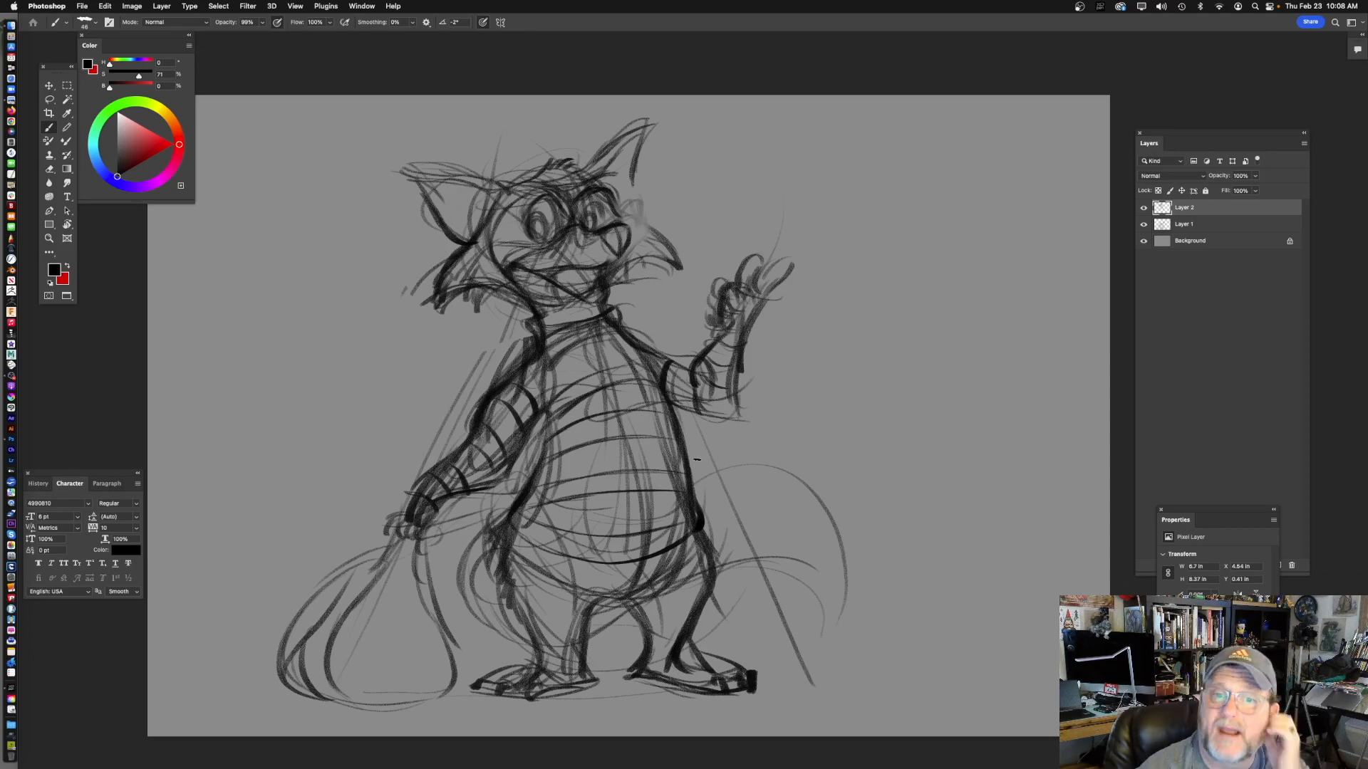
mouse_move(642, 409)
mouse_down()
mouse_move(716, 376)
mouse_move(674, 452)
mouse_up()
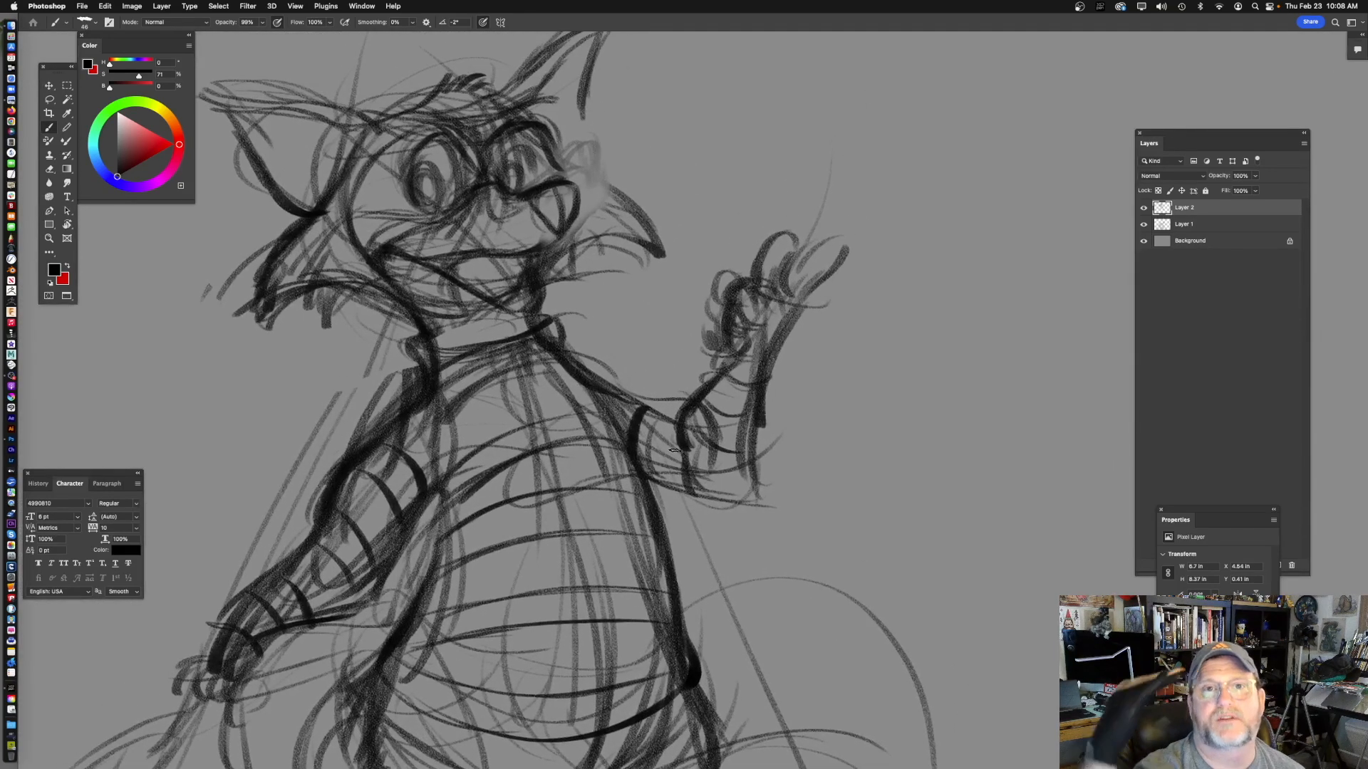
- Draw shaggy fur strokes down the hip and outer thigh on the sack side
drag(687, 649, 562, 332)
mouse_move(381, 449)
mouse_down()
mouse_move(421, 455)
mouse_move(574, 416)
mouse_up()
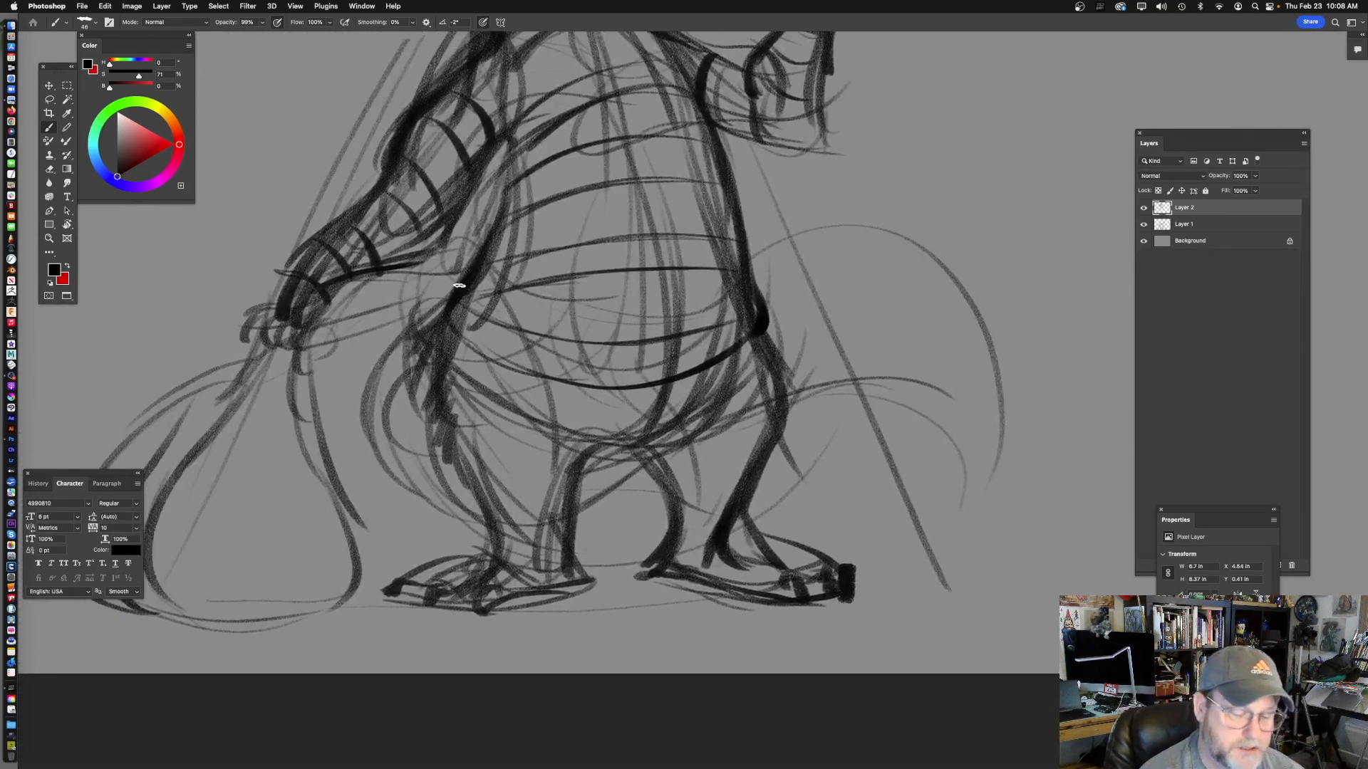
mouse_move(443, 306)
mouse_down()
mouse_move(358, 413)
mouse_move(404, 498)
mouse_move(479, 518)
mouse_up()
drag(730, 461, 681, 462)
mouse_move(395, 381)
mouse_down()
mouse_move(390, 436)
mouse_move(455, 535)
mouse_up()
drag(683, 416, 634, 450)
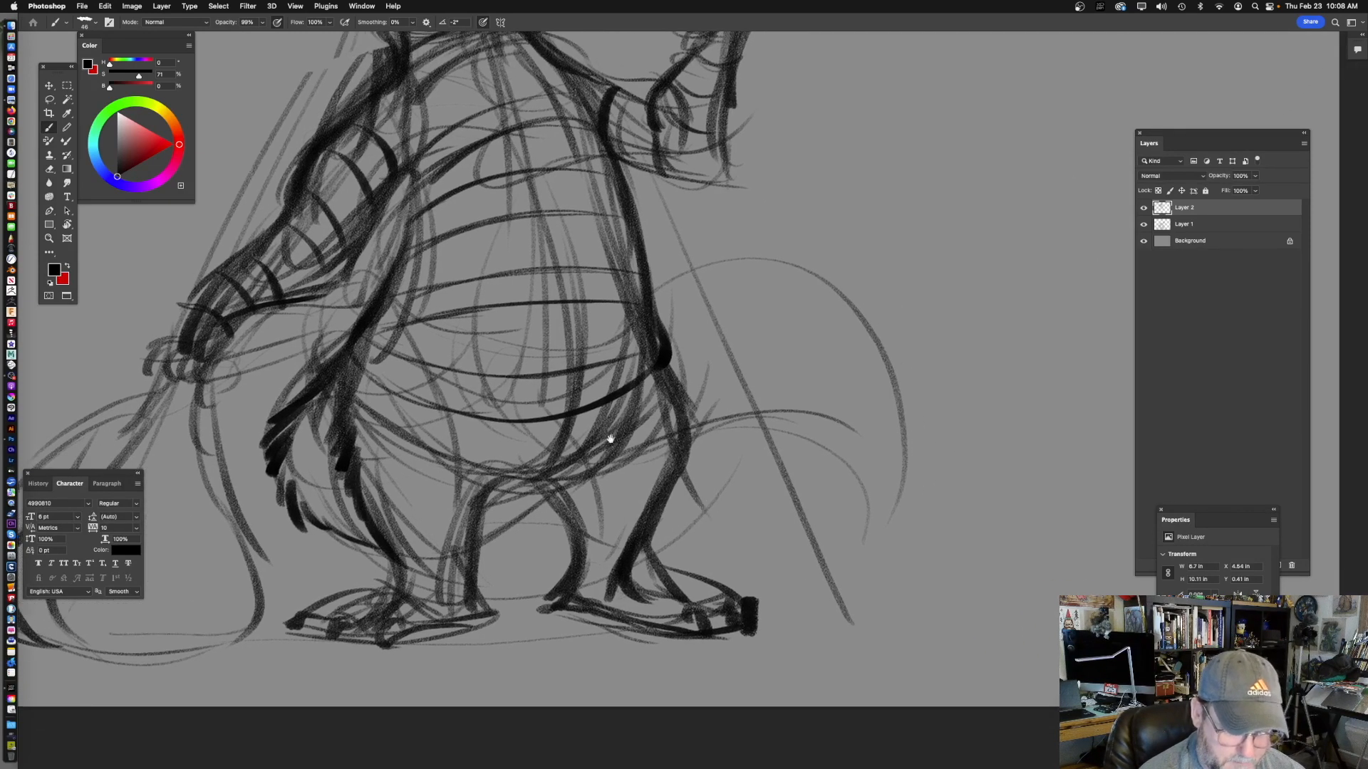
- Reinforce the belly curve below the shirt hem and darken the lower legs down to both ankles
mouse_move(351, 407)
mouse_down()
mouse_move(479, 460)
mouse_move(528, 465)
mouse_up()
drag(390, 437, 657, 384)
mouse_move(722, 416)
mouse_down()
mouse_move(679, 421)
mouse_move(778, 419)
mouse_up()
drag(648, 444, 734, 374)
drag(510, 489, 602, 433)
mouse_move(491, 424)
mouse_down()
mouse_move(546, 486)
mouse_move(539, 472)
mouse_move(491, 501)
mouse_up()
drag(795, 432, 594, 488)
mouse_move(636, 448)
mouse_down()
mouse_move(604, 484)
mouse_move(619, 511)
mouse_move(622, 477)
mouse_move(545, 486)
mouse_up()
drag(641, 487, 689, 484)
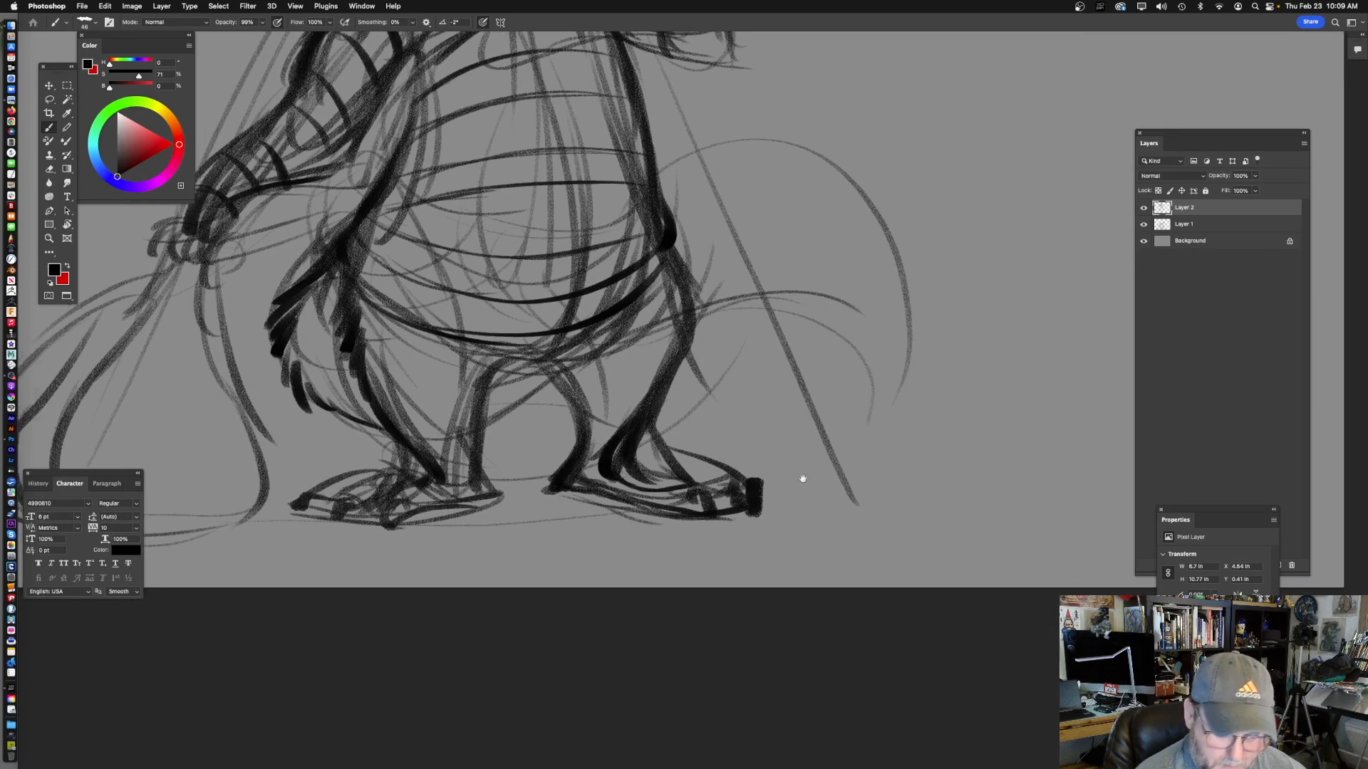
- Merge the top sketch layer down and erase the old lines on top of the foot nearest the sack
drag(800, 477, 871, 485)
drag(527, 429, 497, 474)
key(e)
mouse_move(455, 432)
mouse_down()
mouse_move(496, 467)
mouse_move(479, 492)
mouse_up()
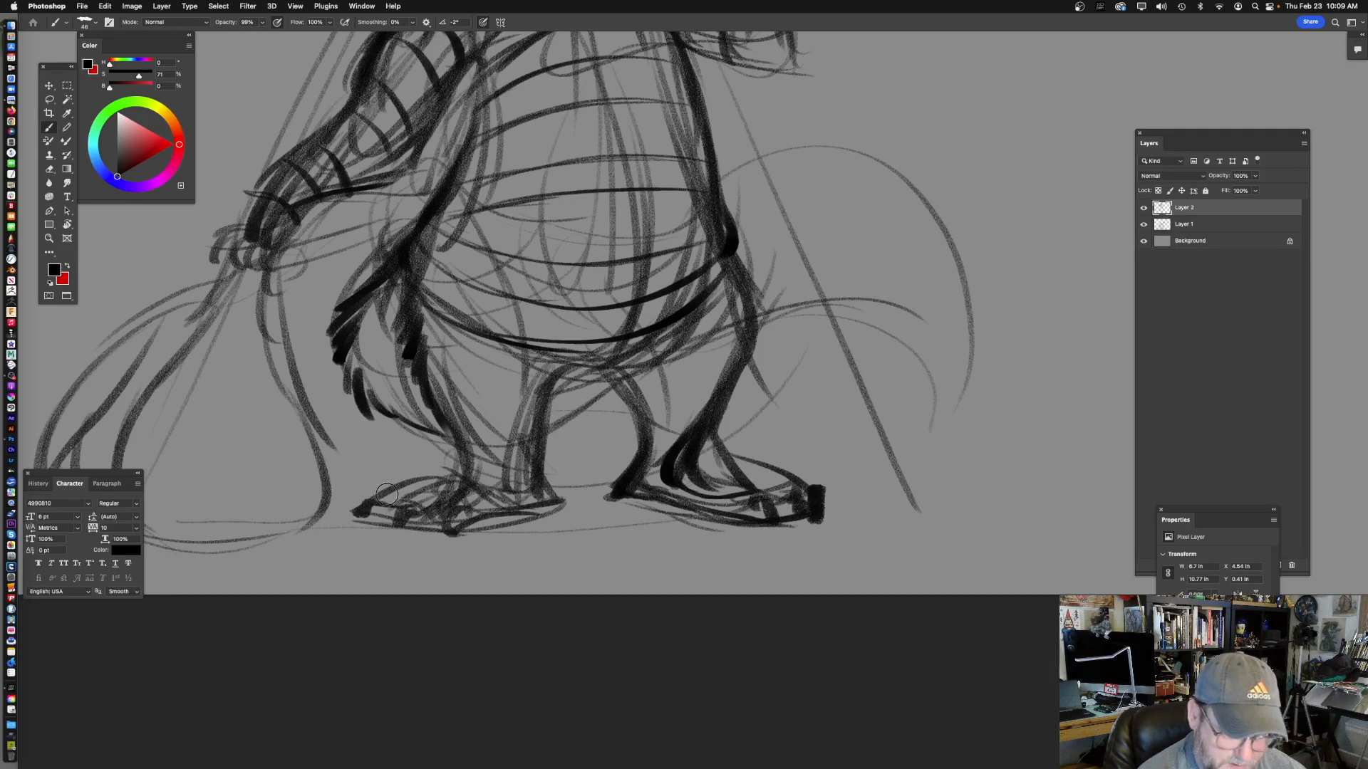
mouse_move(613, 484)
mouse_down()
mouse_move(652, 497)
mouse_move(637, 515)
mouse_up()
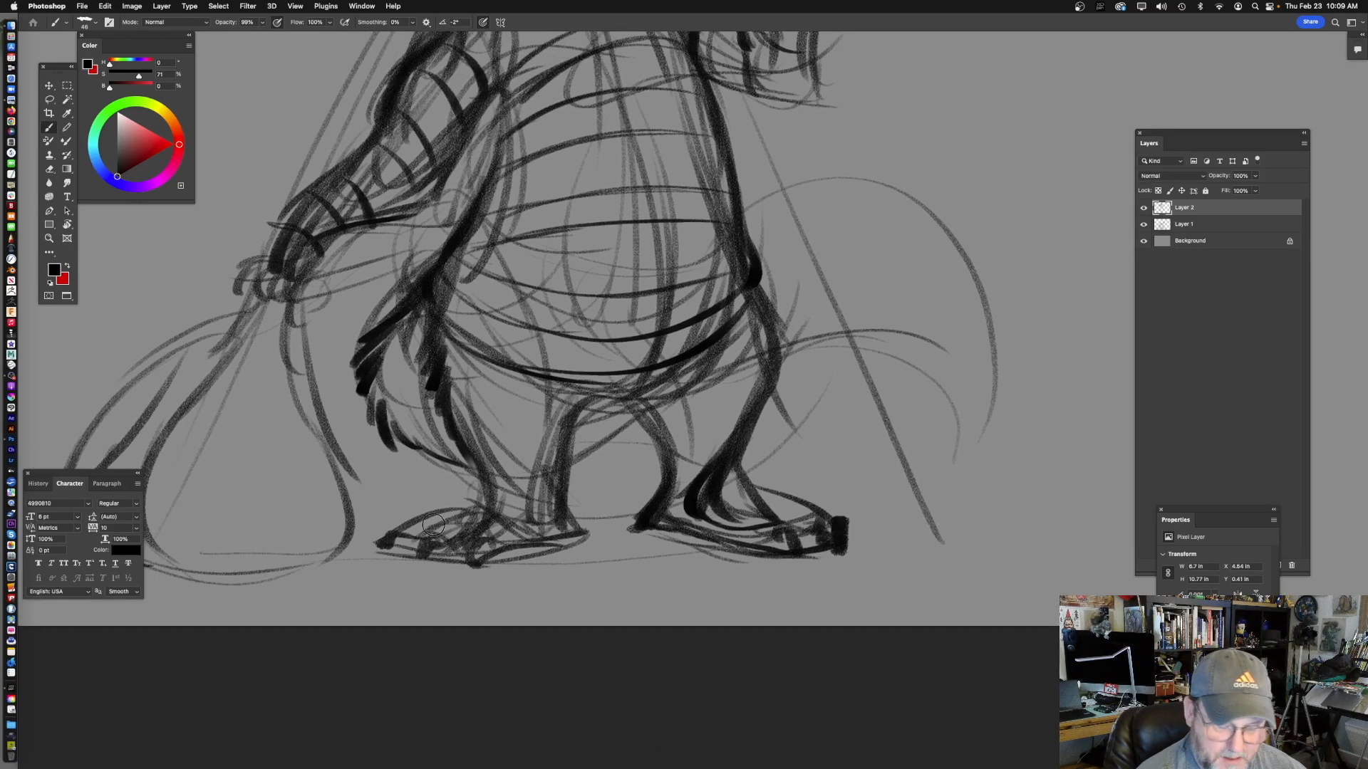
key(super+e)
drag(502, 501, 426, 534)
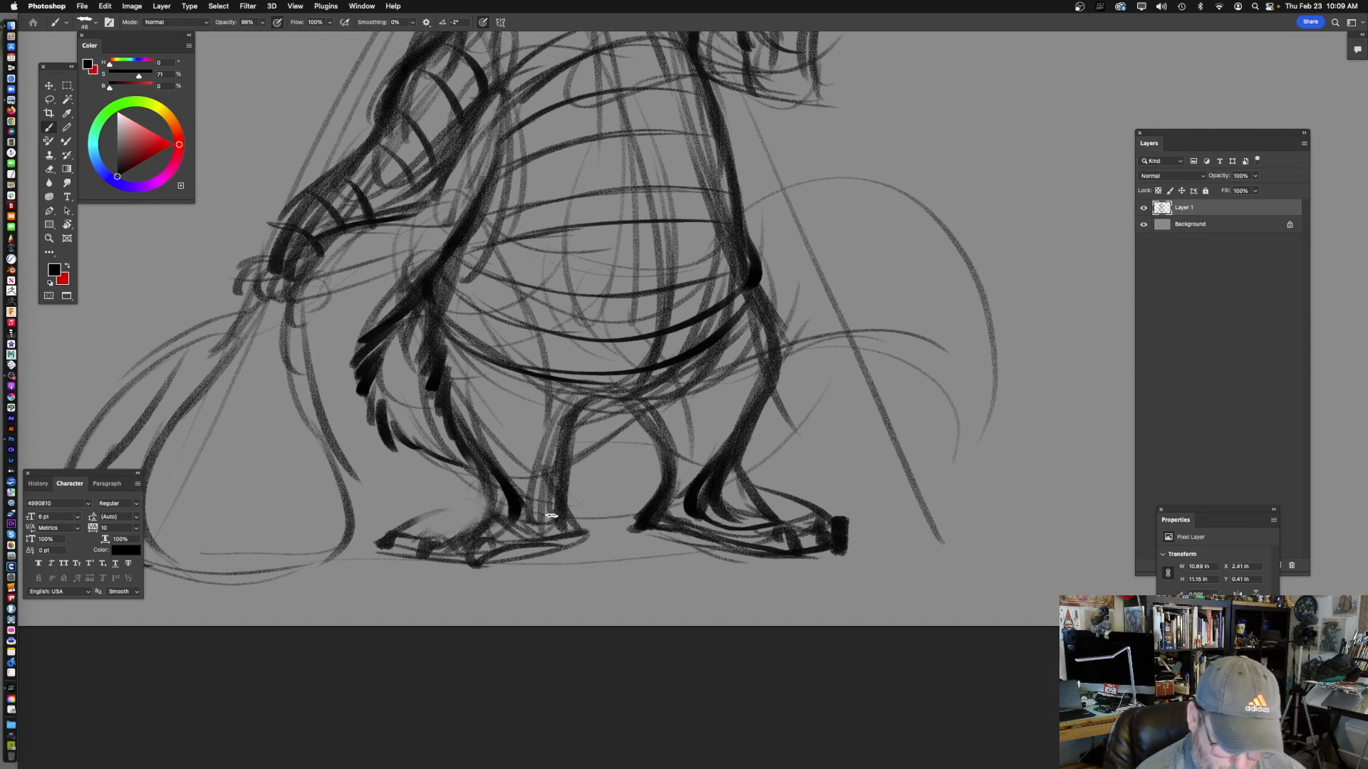
- Redraw the foot nearest the sack with a toe outline and darken that leg's inner edge
drag(541, 562, 623, 528)
mouse_move(604, 476)
mouse_down()
mouse_move(592, 503)
mouse_move(513, 500)
mouse_up()
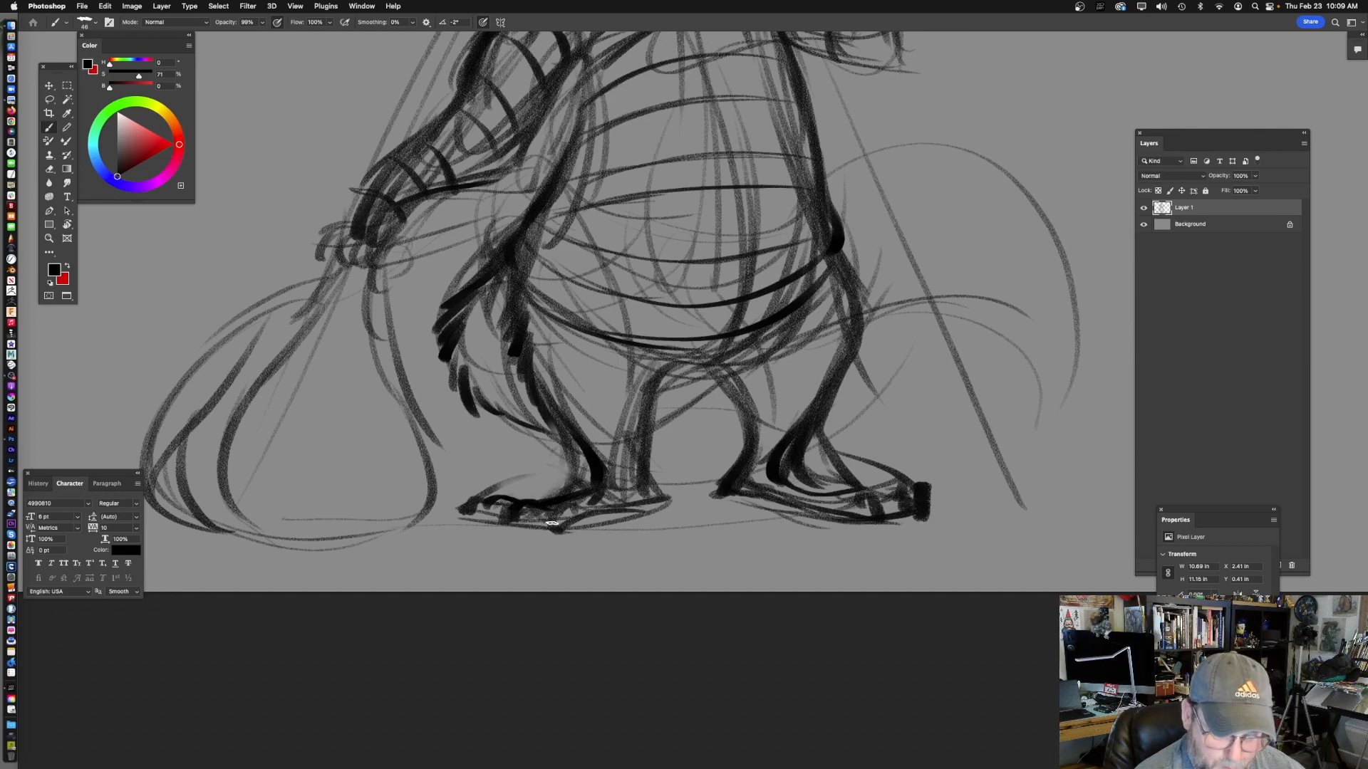
drag(595, 515, 665, 498)
drag(749, 406, 646, 487)
drag(519, 517, 587, 436)
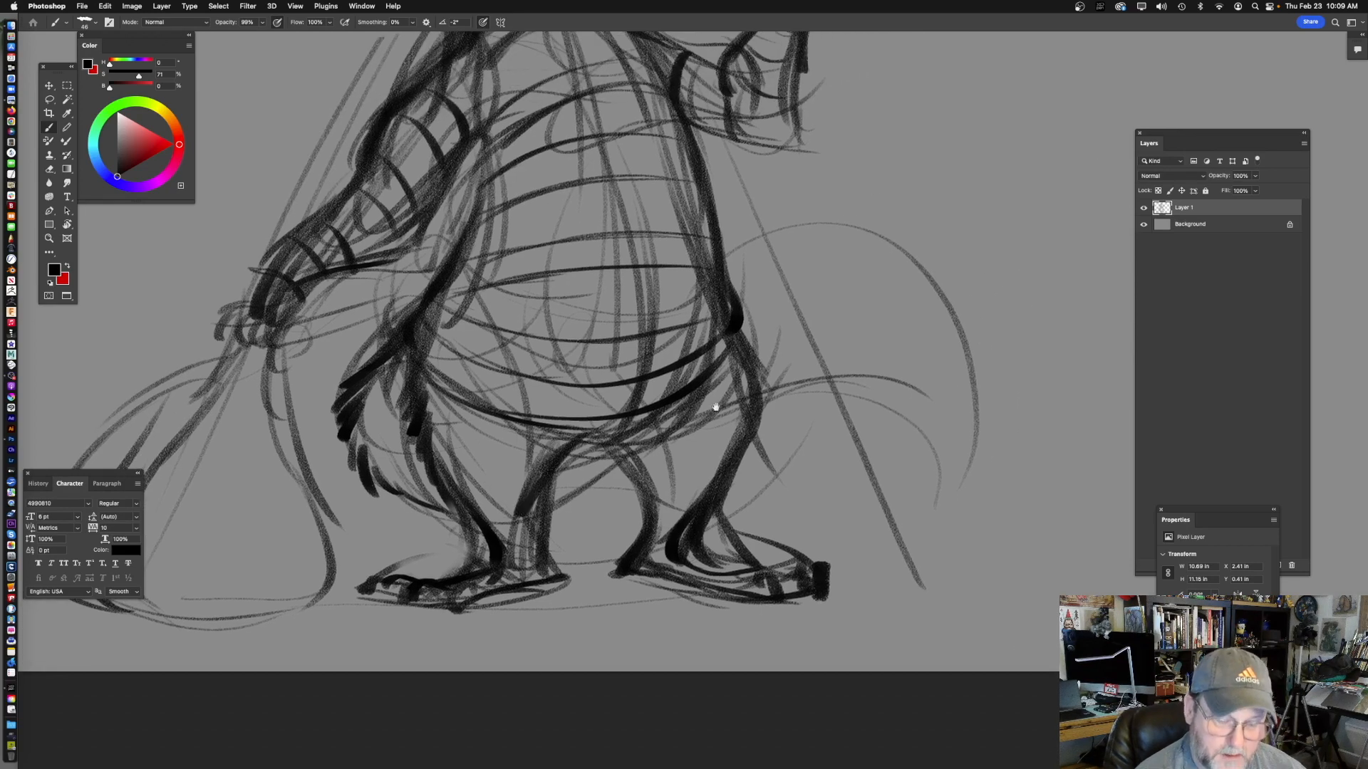
drag(788, 382, 762, 441)
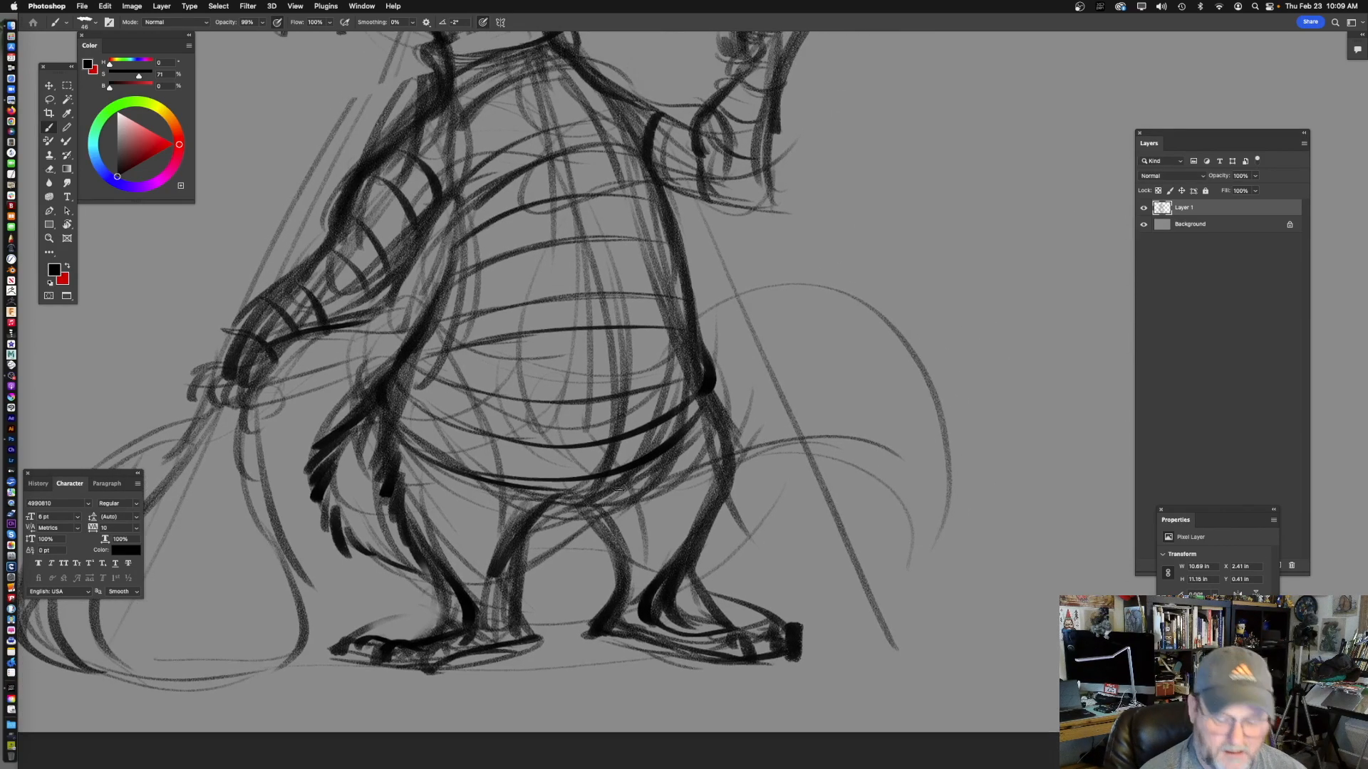
- Darken the underside of the belly and the crotch with repeated curved strokes between the legs
mouse_move(690, 436)
mouse_down()
mouse_move(607, 523)
mouse_move(615, 511)
mouse_up()
drag(666, 465, 563, 525)
drag(633, 485, 534, 535)
drag(605, 508, 531, 532)
drag(685, 479, 599, 450)
mouse_move(772, 341)
mouse_down()
mouse_move(754, 482)
mouse_move(755, 438)
mouse_up()
mouse_move(344, 635)
mouse_down()
mouse_move(453, 614)
mouse_move(681, 503)
mouse_up()
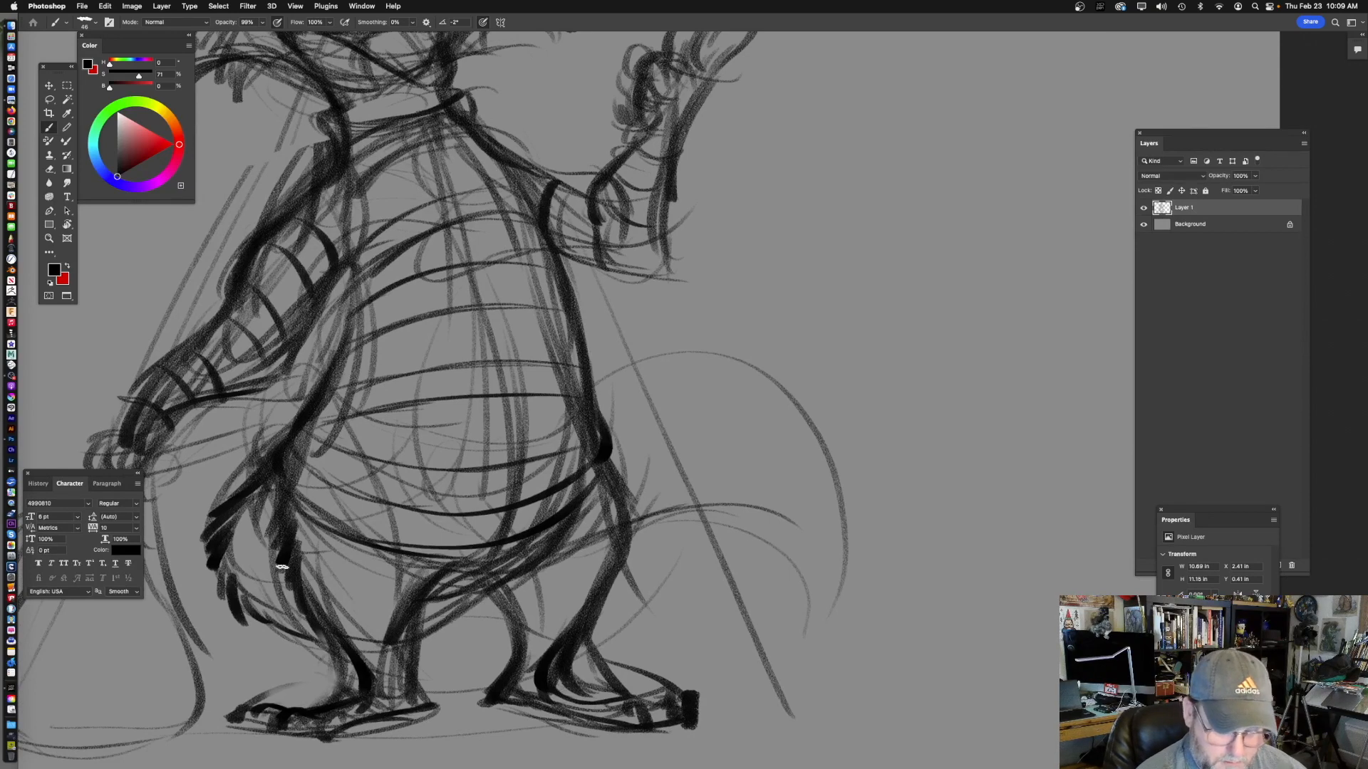
- Start heavier outlines on the bushy tail's upper and lower edges where it leaves the body
mouse_move(597, 390)
mouse_down()
mouse_move(645, 348)
mouse_move(707, 337)
mouse_up()
drag(834, 397, 792, 312)
drag(595, 426, 648, 406)
mouse_move(598, 433)
mouse_down()
mouse_move(672, 415)
mouse_move(732, 426)
mouse_up()
drag(850, 441, 758, 465)
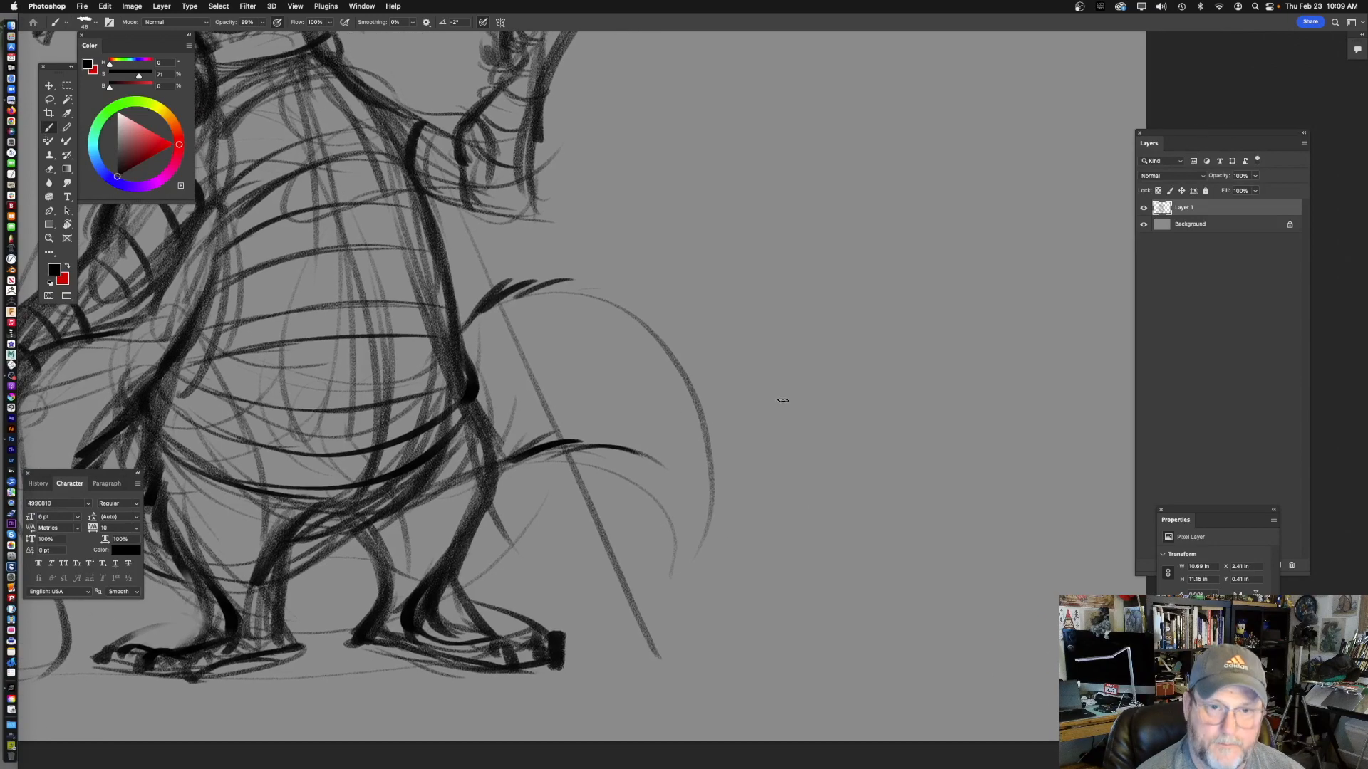
- Extend the tail's outer and inner curves with broken fur strokes down to a pointed tip
mouse_move(563, 282)
mouse_down()
mouse_move(623, 293)
mouse_move(666, 327)
mouse_move(714, 436)
mouse_move(707, 512)
mouse_up()
drag(751, 417, 721, 333)
mouse_move(580, 348)
mouse_down()
mouse_move(653, 450)
mouse_move(684, 338)
mouse_up()
drag(603, 314, 793, 425)
mouse_move(758, 467)
mouse_down()
mouse_move(730, 473)
mouse_move(765, 466)
mouse_up()
drag(752, 390, 705, 394)
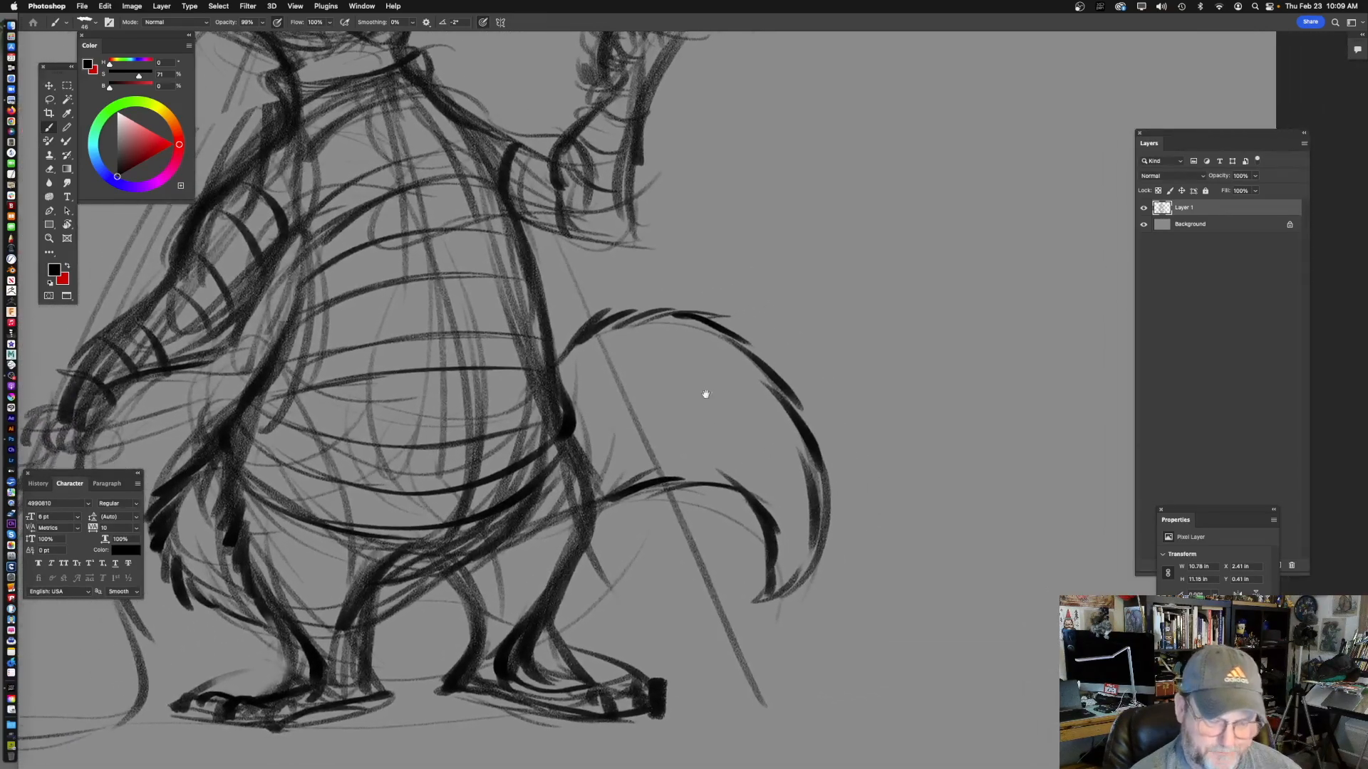
- Thicken the tail's base and add short fur strokes along its edges and inside it
drag(554, 352, 589, 321)
drag(558, 366, 574, 339)
drag(646, 413, 549, 428)
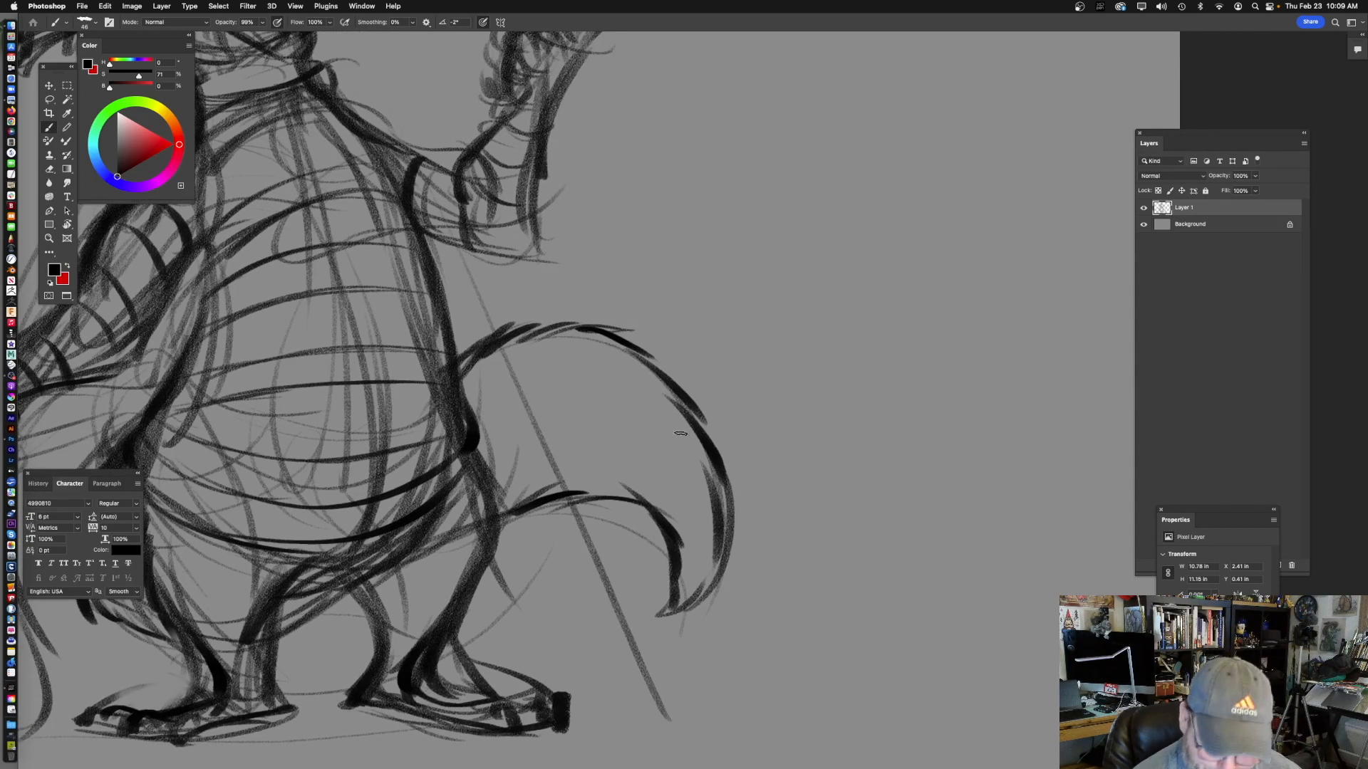
drag(675, 405, 629, 476)
mouse_move(538, 342)
mouse_down()
mouse_move(536, 477)
mouse_move(549, 486)
mouse_up()
drag(758, 425, 716, 378)
mouse_move(617, 349)
mouse_down()
mouse_move(615, 379)
mouse_move(574, 446)
mouse_up()
mouse_move(544, 327)
mouse_down()
mouse_move(605, 347)
mouse_move(539, 330)
mouse_move(532, 347)
mouse_up()
drag(550, 349, 533, 389)
drag(548, 387, 531, 408)
mouse_move(551, 402)
mouse_down()
mouse_move(532, 427)
mouse_move(541, 442)
mouse_up()
drag(565, 438, 551, 462)
- Darken the curled fingers of the raised hand and the outline of its extended thumb
drag(688, 327, 787, 467)
mouse_move(778, 349)
mouse_down()
mouse_move(762, 461)
mouse_move(745, 410)
mouse_up()
mouse_move(473, 378)
mouse_down()
mouse_move(614, 434)
mouse_move(647, 249)
mouse_up()
mouse_move(731, 248)
mouse_down()
mouse_move(737, 349)
mouse_move(683, 331)
mouse_move(696, 315)
mouse_up()
mouse_move(696, 315)
mouse_down()
mouse_move(655, 334)
mouse_move(595, 298)
mouse_move(604, 335)
mouse_move(589, 366)
mouse_move(602, 389)
mouse_move(557, 406)
mouse_up()
drag(718, 350, 663, 404)
mouse_move(622, 377)
mouse_down()
mouse_move(597, 426)
mouse_move(653, 348)
mouse_up()
drag(546, 346, 533, 364)
mouse_move(641, 341)
mouse_down()
mouse_move(604, 382)
mouse_move(666, 319)
mouse_up()
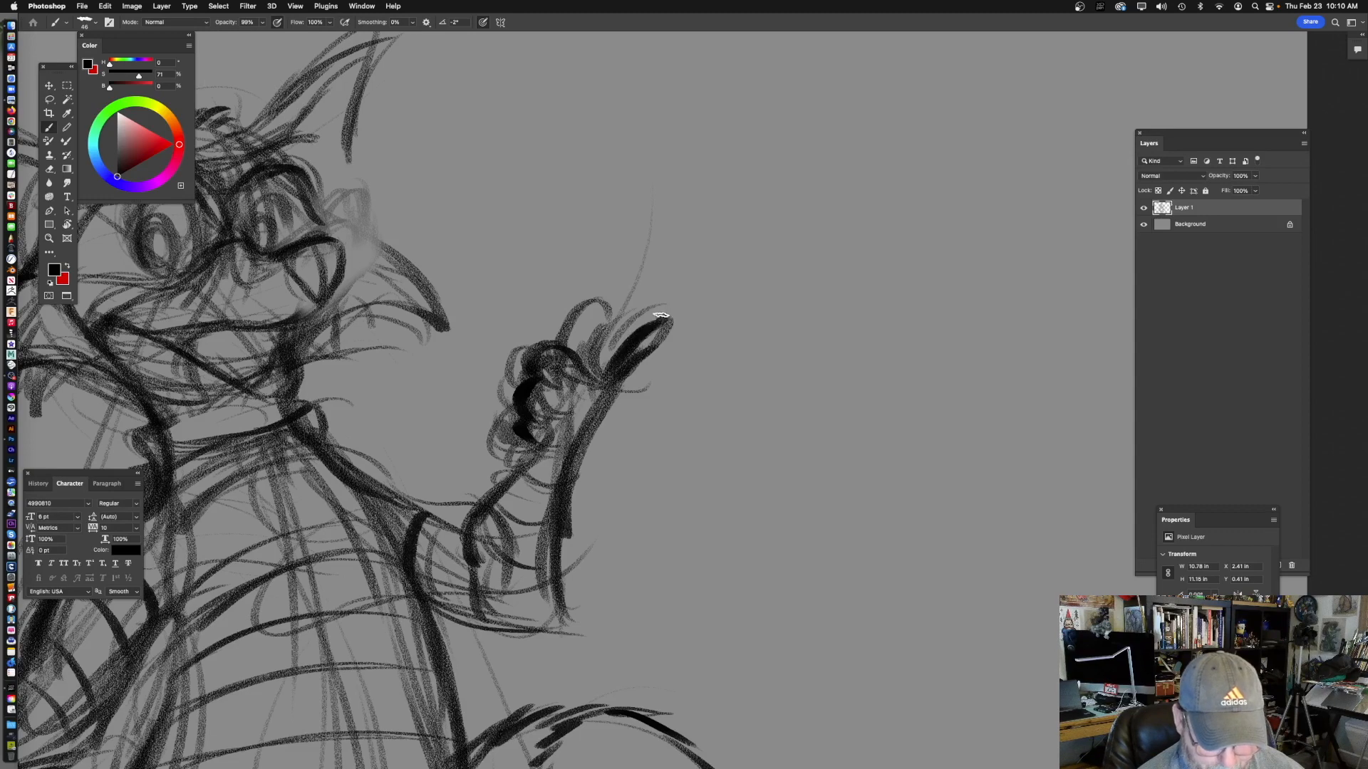
mouse_move(618, 370)
mouse_down()
mouse_move(666, 338)
mouse_move(606, 336)
mouse_move(592, 384)
mouse_up()
- Shade the raised thumb's tip and touch up the lower jaw line beneath the open mouth
mouse_move(642, 458)
mouse_down()
mouse_move(734, 441)
mouse_move(831, 528)
mouse_up()
drag(633, 435, 742, 415)
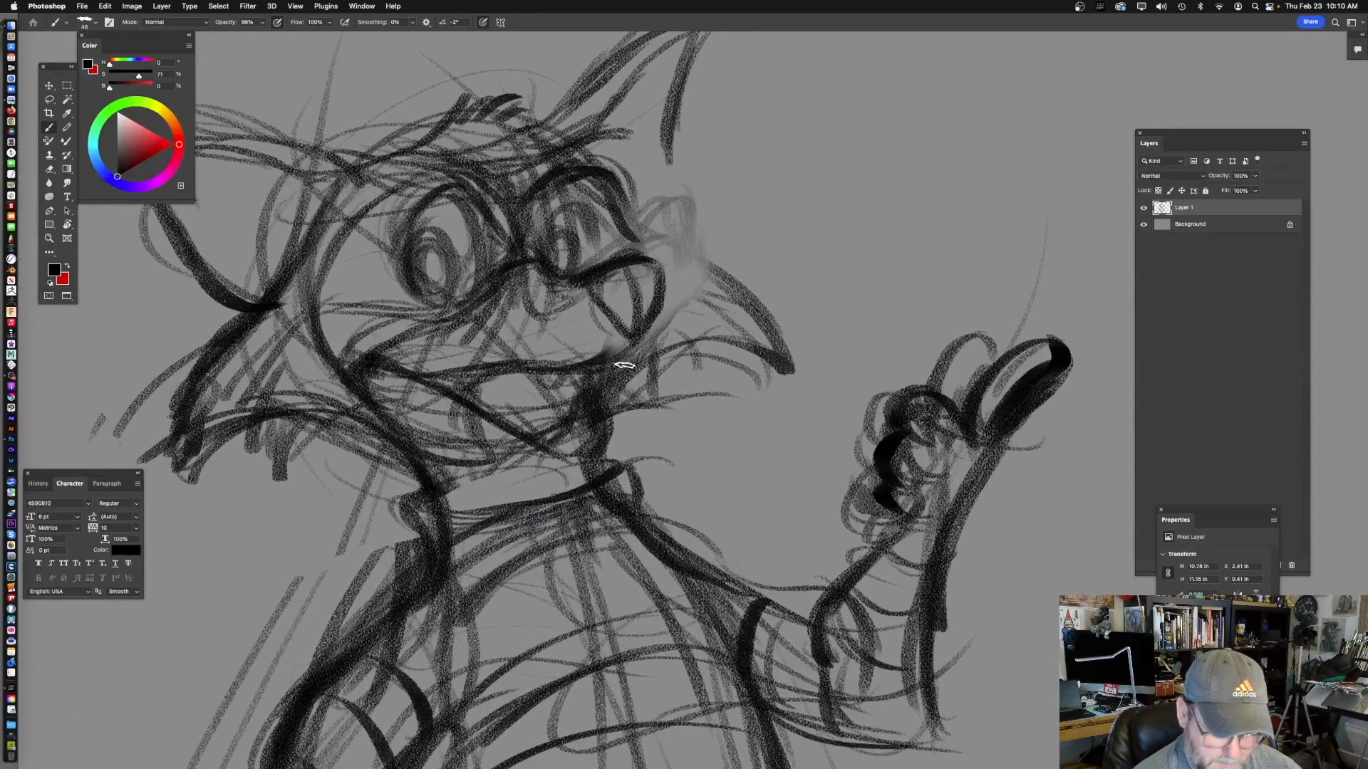
drag(684, 370, 672, 390)
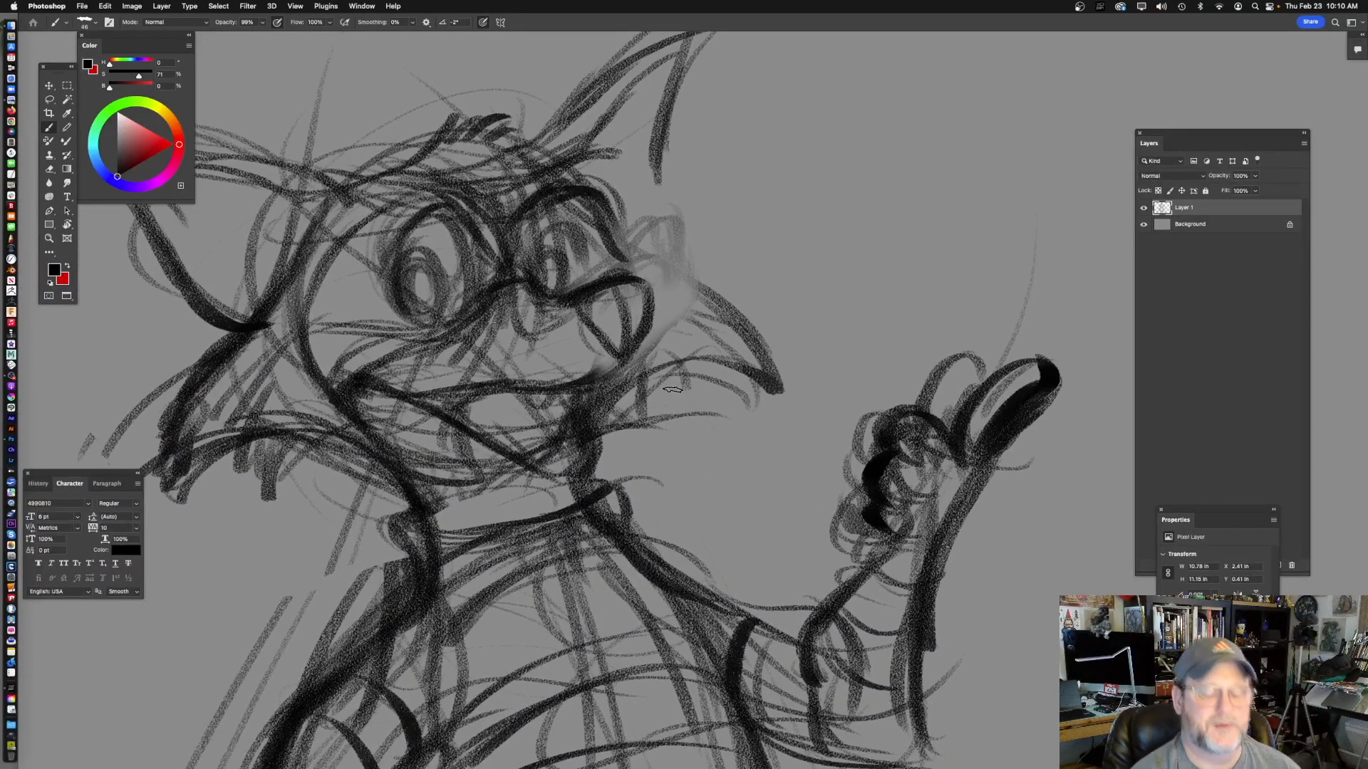
drag(691, 445, 684, 388)
mouse_move(549, 417)
mouse_down()
mouse_move(595, 361)
mouse_move(600, 386)
mouse_up()
drag(542, 430, 555, 470)
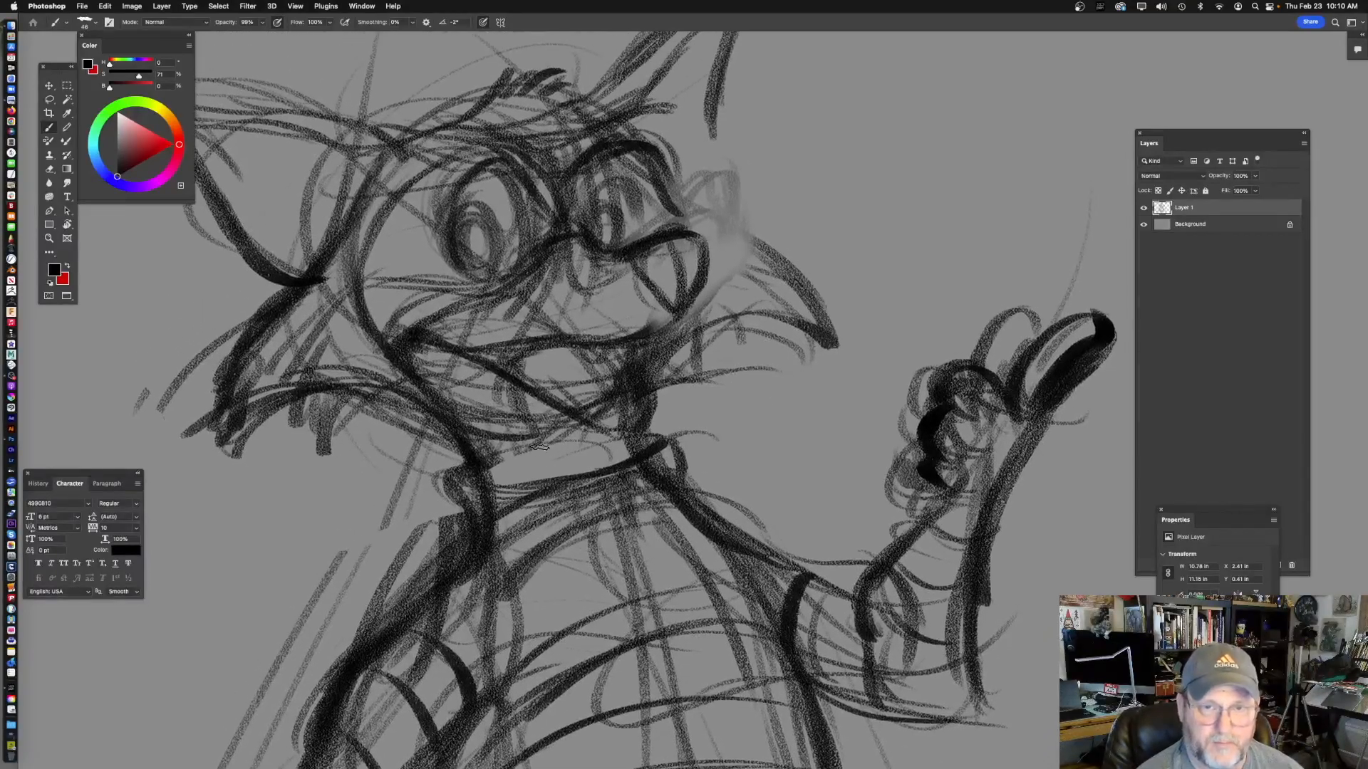
drag(540, 384, 613, 460)
- Reinforce the cheek fur on both sides of the head with heavier strokes
drag(445, 275, 331, 456)
drag(392, 362, 294, 481)
mouse_move(389, 384)
mouse_down()
mouse_move(299, 495)
mouse_move(427, 484)
mouse_move(294, 467)
mouse_move(366, 512)
mouse_move(477, 488)
mouse_move(521, 505)
mouse_up()
drag(777, 448, 719, 458)
drag(823, 377, 652, 510)
mouse_move(820, 421)
mouse_down()
mouse_move(820, 449)
mouse_move(776, 513)
mouse_up()
- Darken the upper edge of the ear on the lowered-arm side from its tip to the forehead
drag(693, 335, 854, 329)
mouse_move(799, 219)
mouse_down()
mouse_move(602, 297)
mouse_move(527, 293)
mouse_up()
mouse_move(552, 287)
mouse_down()
mouse_move(657, 290)
mouse_move(446, 292)
mouse_move(383, 273)
mouse_up()
drag(397, 299, 460, 358)
drag(733, 307, 709, 308)
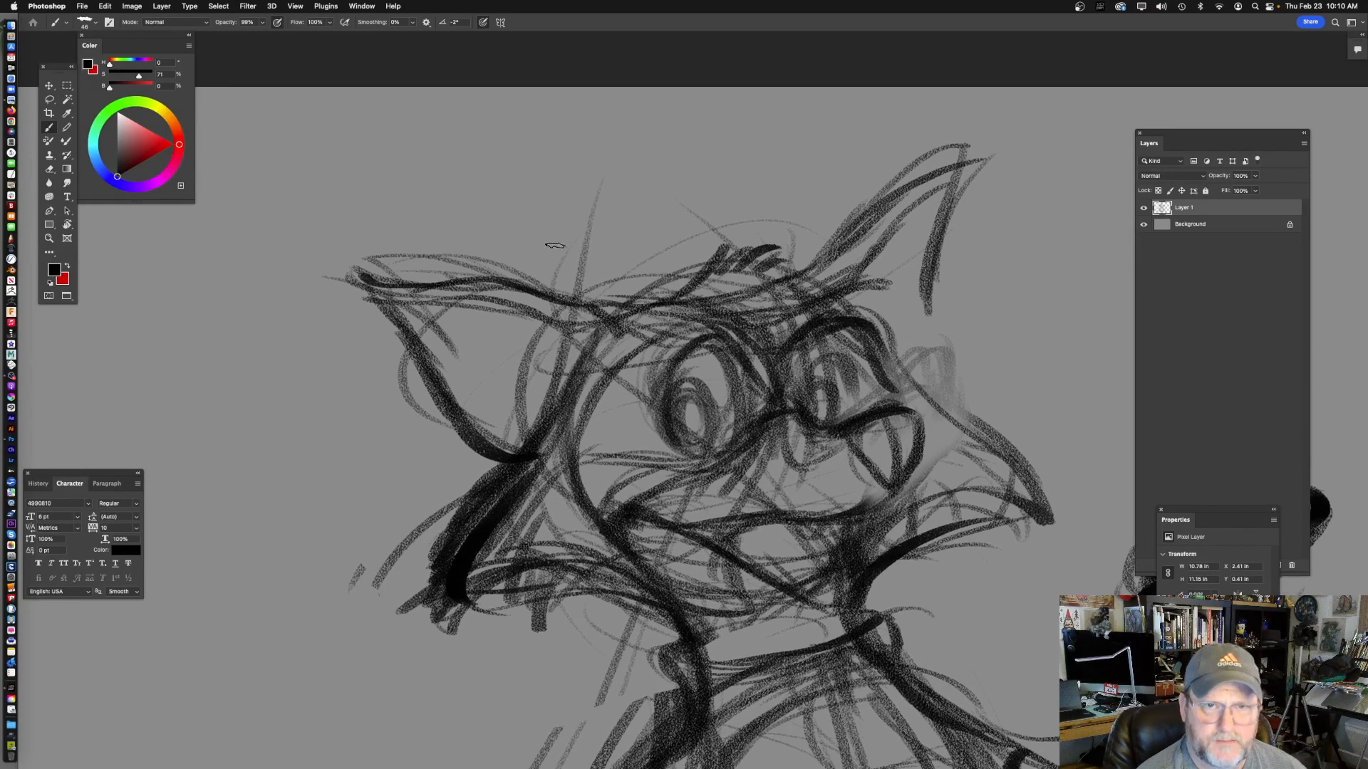
- Add heavy fur accents where both ears join the head and above the cheek on the lowered-arm side
drag(419, 346, 535, 430)
drag(457, 388, 533, 429)
mouse_move(519, 436)
mouse_down()
mouse_move(467, 457)
mouse_move(509, 470)
mouse_up()
mouse_move(619, 321)
mouse_down()
mouse_move(574, 360)
mouse_move(516, 333)
mouse_move(536, 361)
mouse_up()
drag(544, 383, 488, 426)
mouse_move(687, 475)
mouse_down()
mouse_move(698, 478)
mouse_move(501, 536)
mouse_up()
mouse_move(582, 348)
mouse_down()
mouse_move(574, 386)
mouse_move(607, 388)
mouse_up()
- Fill both pupils with solid black, undoing one stray stroke
mouse_move(523, 544)
mouse_down()
mouse_move(543, 422)
mouse_move(481, 395)
mouse_move(473, 406)
mouse_up()
drag(676, 455, 645, 418)
mouse_move(579, 330)
mouse_down()
mouse_move(578, 353)
mouse_move(580, 312)
mouse_move(602, 288)
mouse_move(609, 313)
mouse_up()
drag(688, 372, 728, 341)
key(super+z)
drag(471, 312, 487, 284)
drag(612, 348, 629, 366)
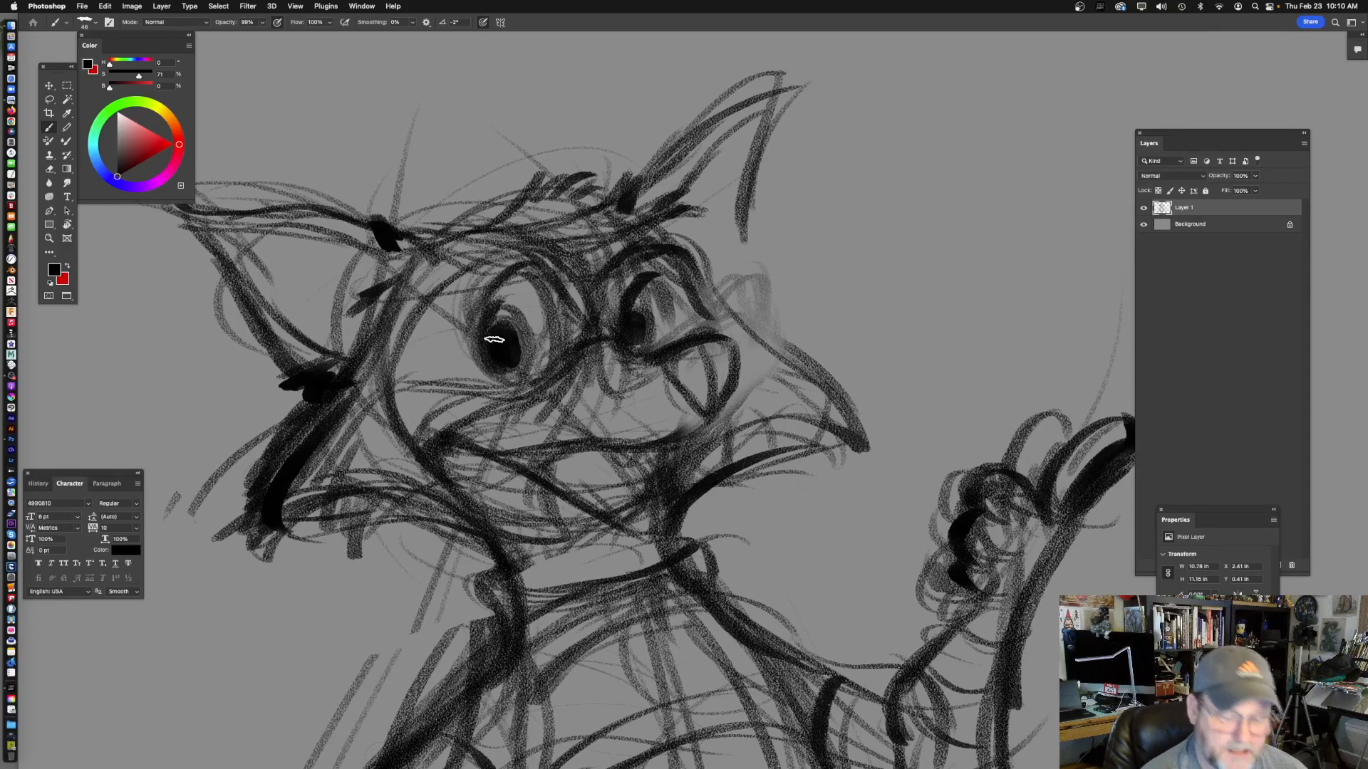
- Darken the brow above the far eye and the nose bridge between the eyes with heavier strokes
drag(522, 263, 473, 294)
drag(688, 257, 677, 250)
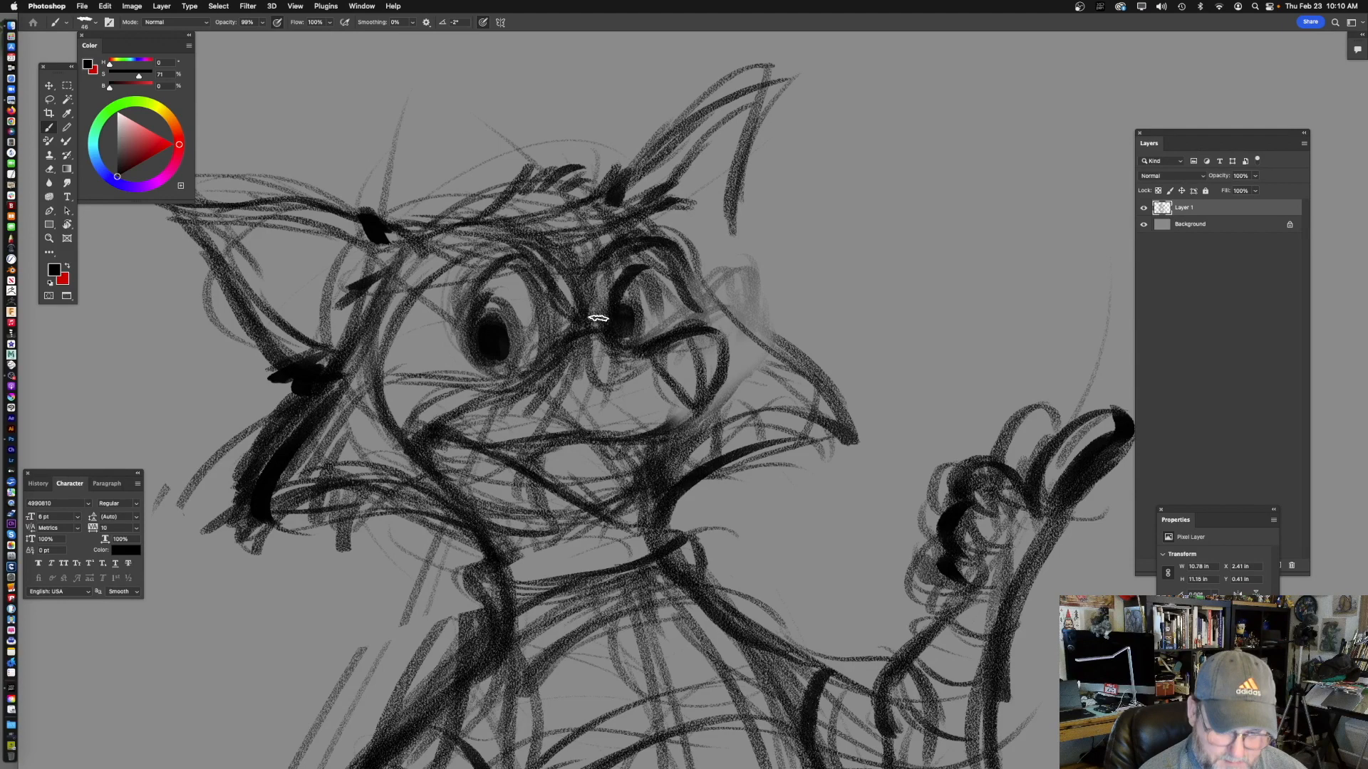
drag(581, 324, 634, 251)
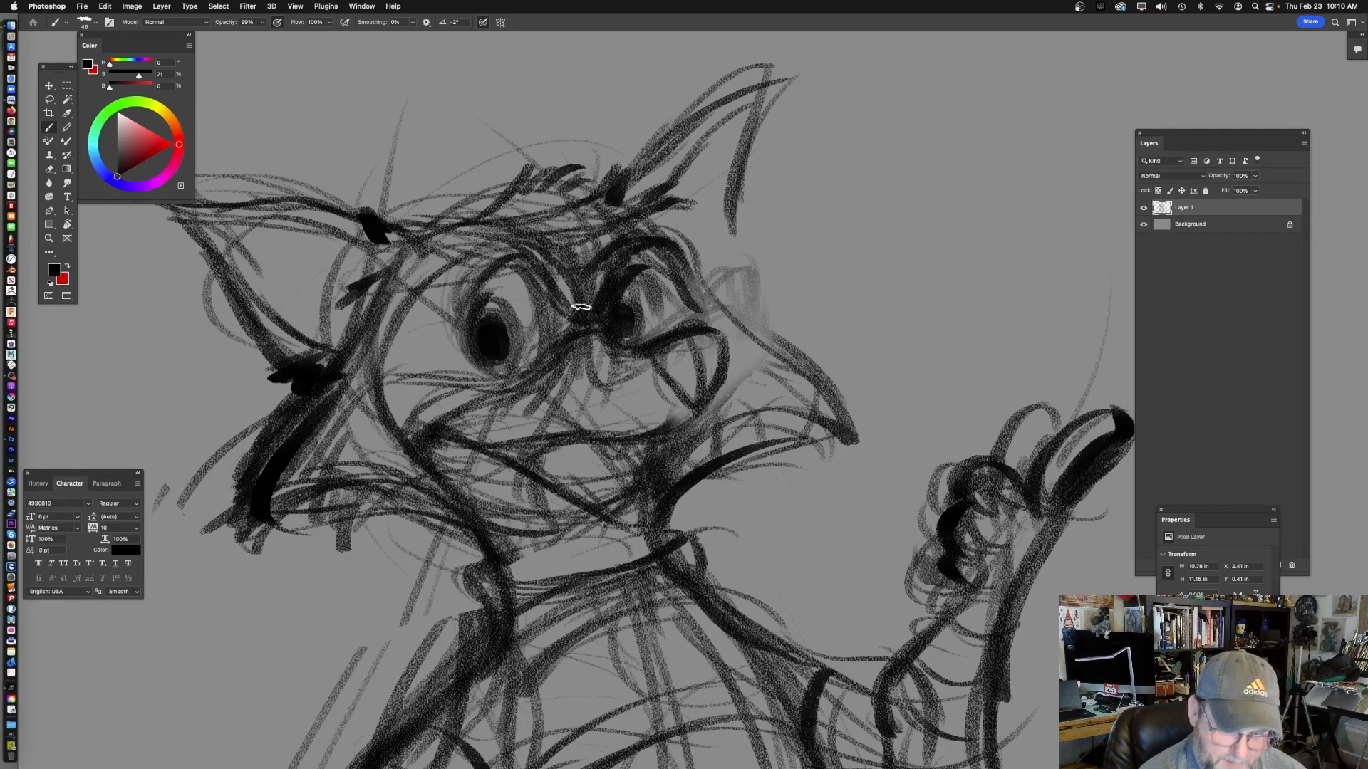
mouse_move(582, 305)
mouse_down()
mouse_move(502, 250)
mouse_move(442, 271)
mouse_move(393, 342)
mouse_move(435, 386)
mouse_move(540, 388)
mouse_up()
drag(604, 349, 527, 361)
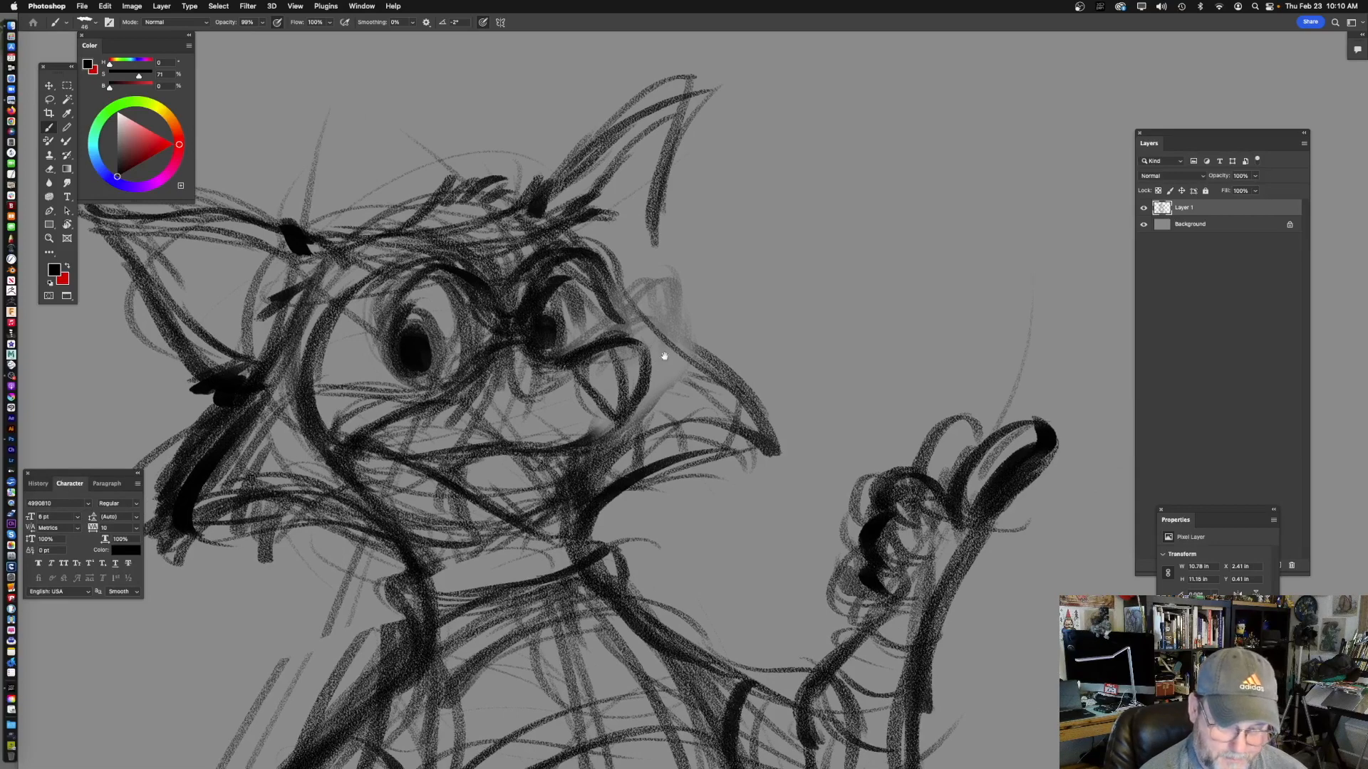
- Shade the nose with loose grey strokes and darken the line from the far brow toward the cheek
drag(664, 356, 617, 307)
drag(552, 218, 654, 308)
drag(649, 330, 719, 308)
drag(622, 284, 650, 329)
drag(685, 439, 638, 424)
key(super+minus)
key(super+minus)
key(super+minus)
key(super+minus)
key(super+equal)
- Define the lowered hand's curled fingers and thumb gripping the neck of the sack
mouse_move(768, 593)
mouse_down()
mouse_move(701, 480)
mouse_move(840, 508)
mouse_up()
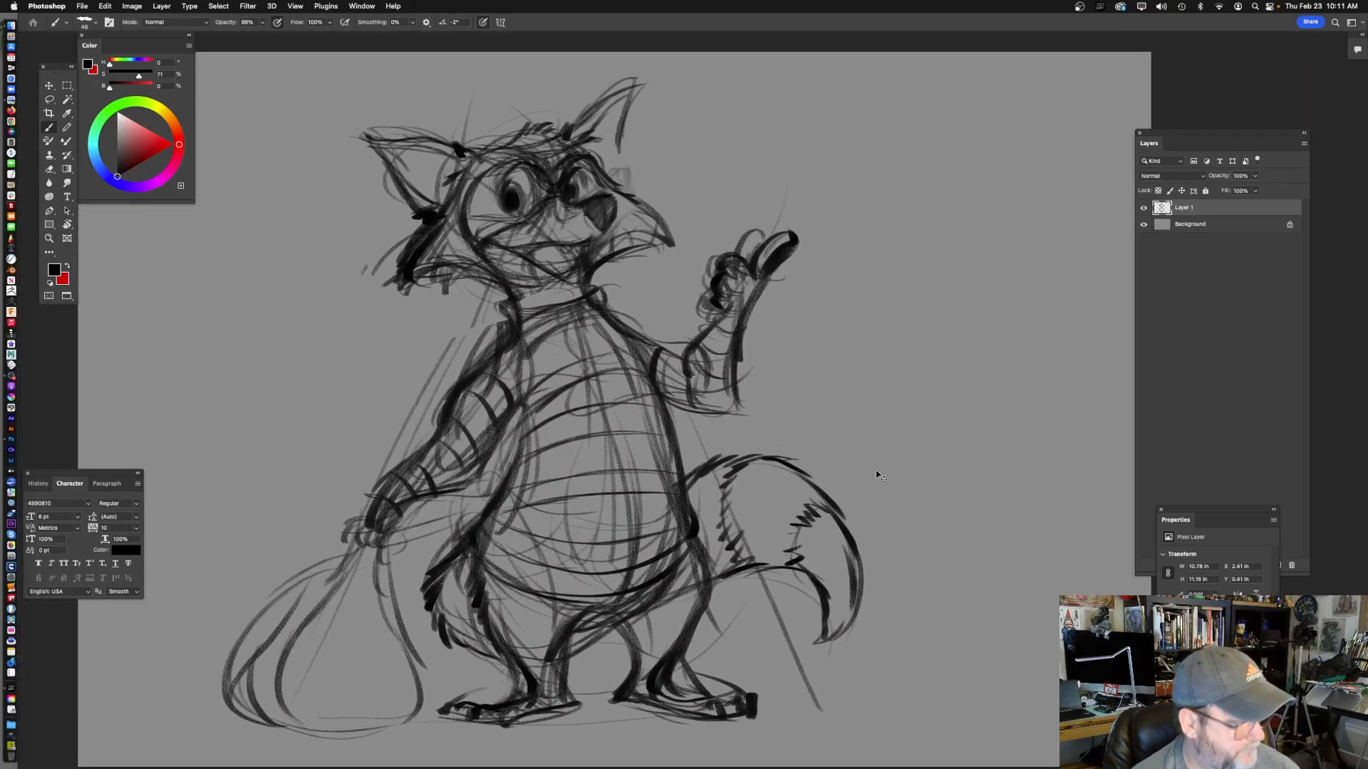
drag(498, 518, 603, 444)
drag(512, 464, 628, 487)
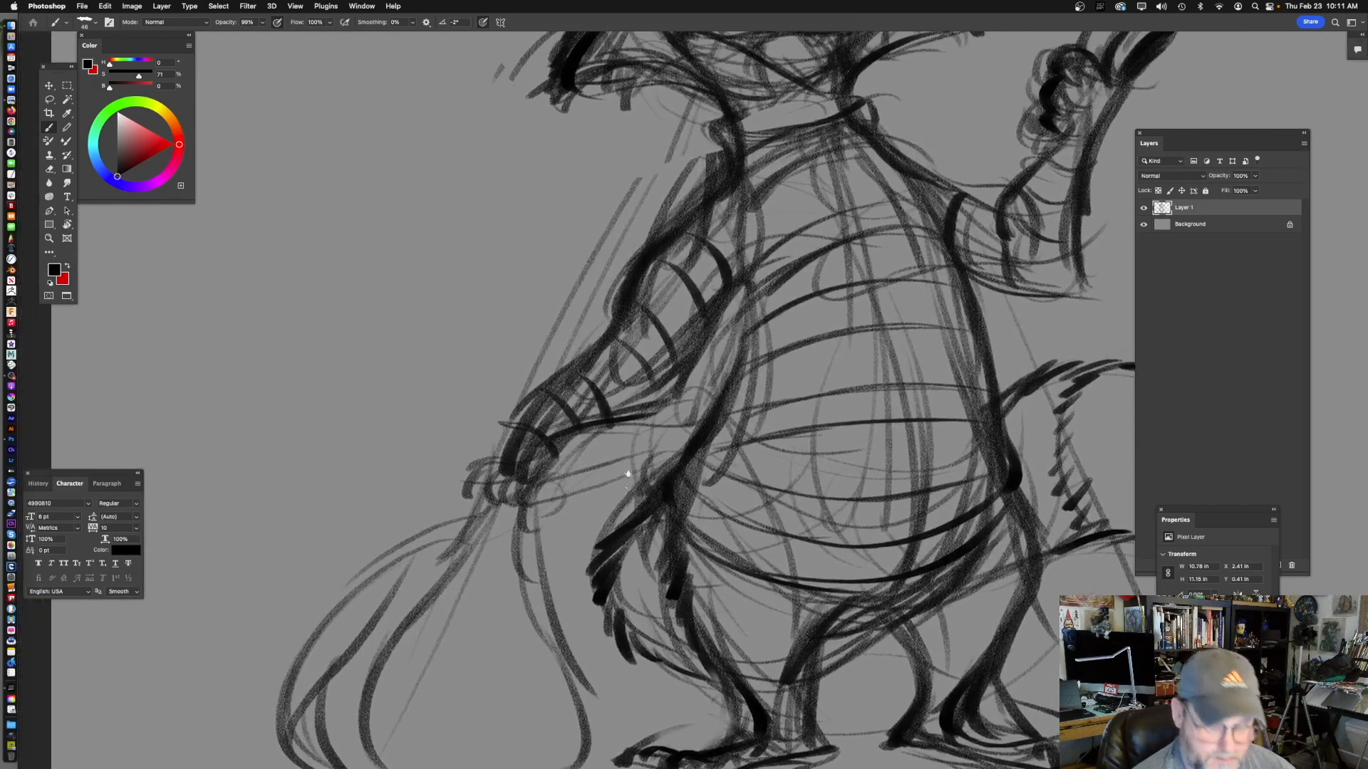
mouse_move(528, 405)
mouse_down()
mouse_move(501, 486)
mouse_move(465, 492)
mouse_move(513, 510)
mouse_up()
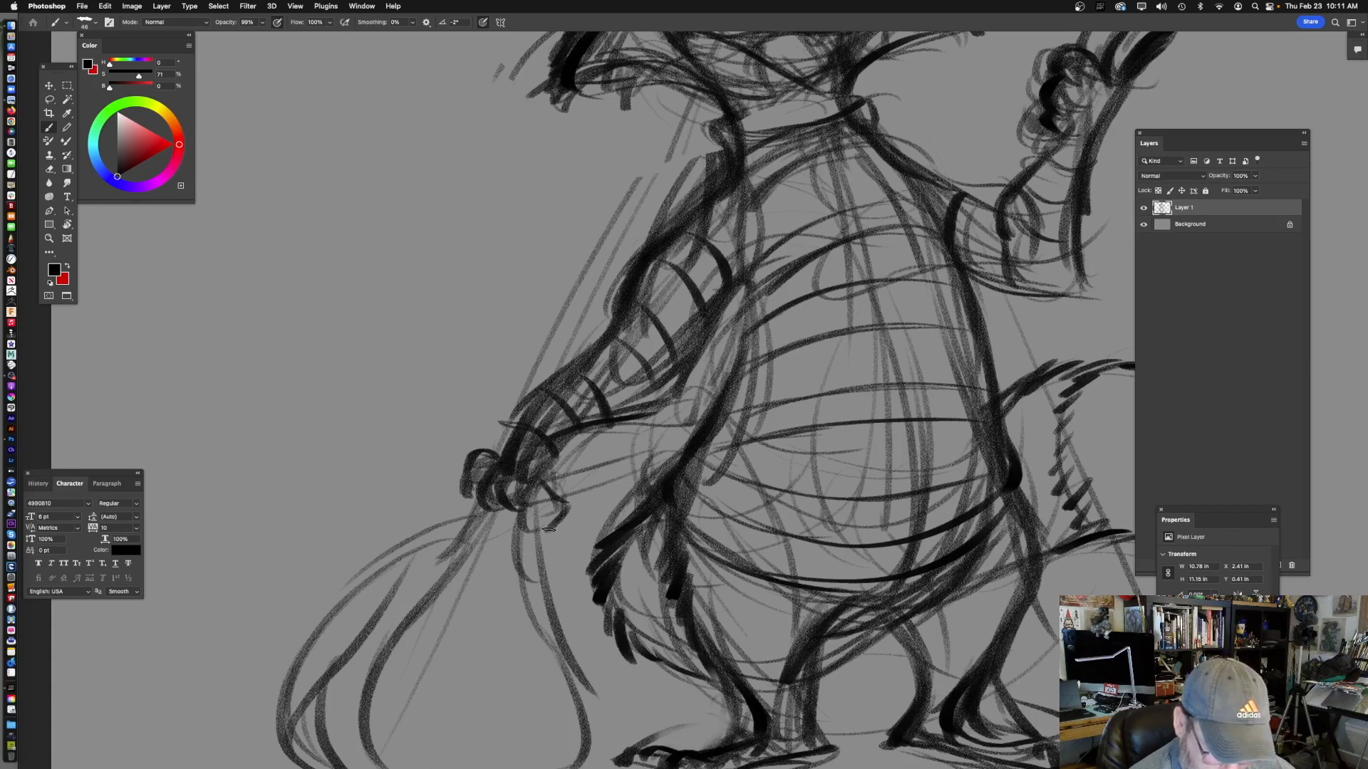
- Reinforce the sack's outer contour and the folds falling from its neck with darker strokes
scroll(538, 528, down, 3)
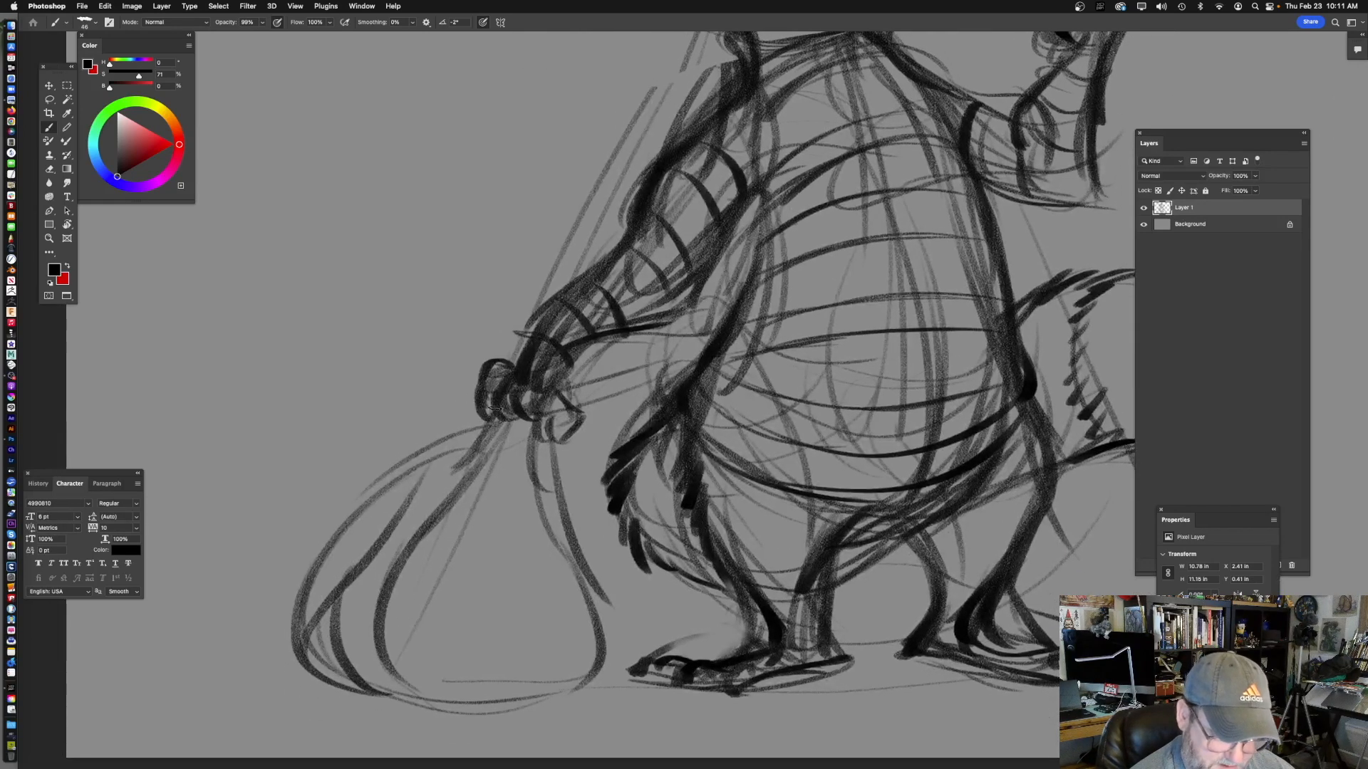
mouse_move(557, 420)
mouse_down()
mouse_move(600, 401)
mouse_move(404, 469)
mouse_move(420, 461)
mouse_move(355, 580)
mouse_move(443, 500)
mouse_up()
mouse_move(488, 445)
mouse_down()
mouse_move(493, 668)
mouse_move(545, 665)
mouse_up()
drag(772, 396, 592, 664)
drag(739, 456, 677, 562)
mouse_move(749, 495)
mouse_down()
mouse_move(721, 500)
mouse_move(670, 349)
mouse_move(730, 250)
mouse_move(617, 547)
mouse_up()
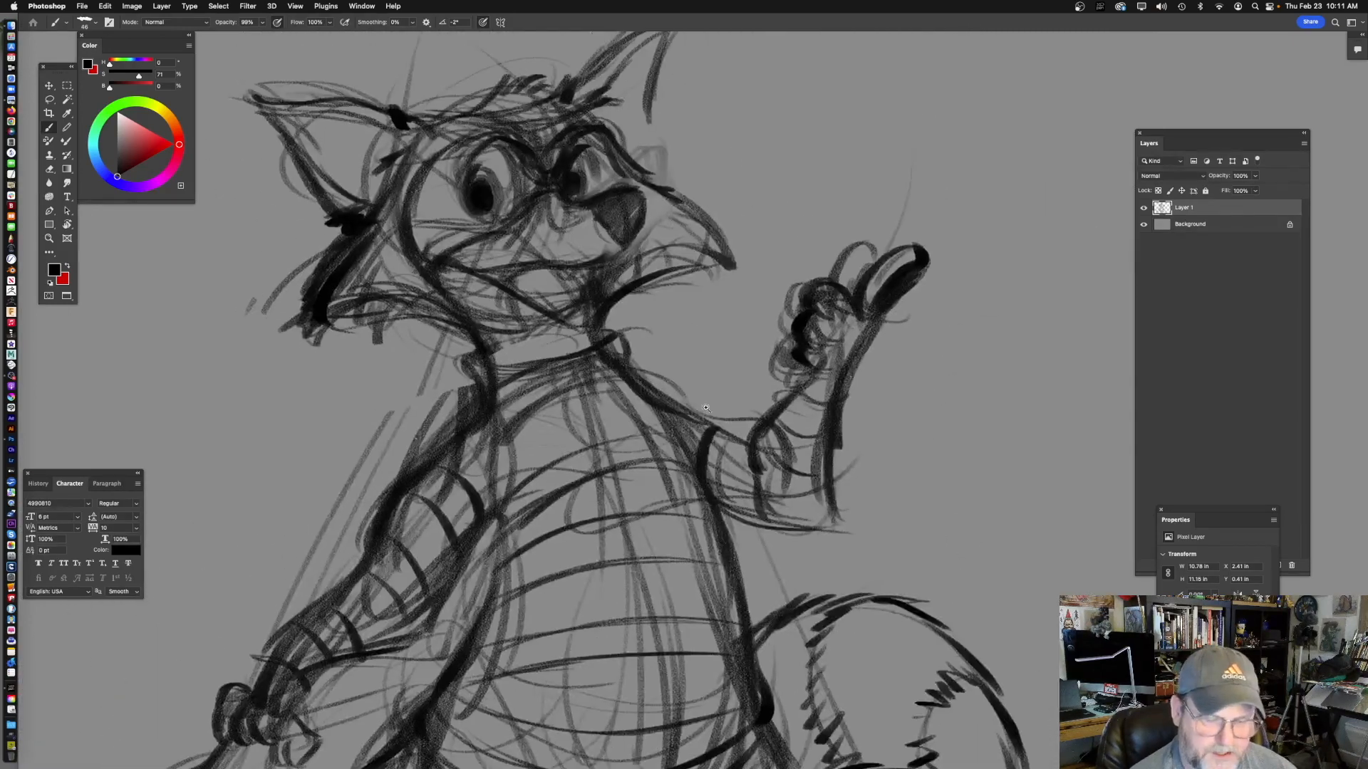
- Try a large rounded form behind the shoulders with light curved strokes
key(super+minus)
key(super+minus)
drag(681, 443, 642, 439)
mouse_move(420, 384)
mouse_down()
mouse_move(635, 497)
mouse_move(541, 640)
mouse_up()
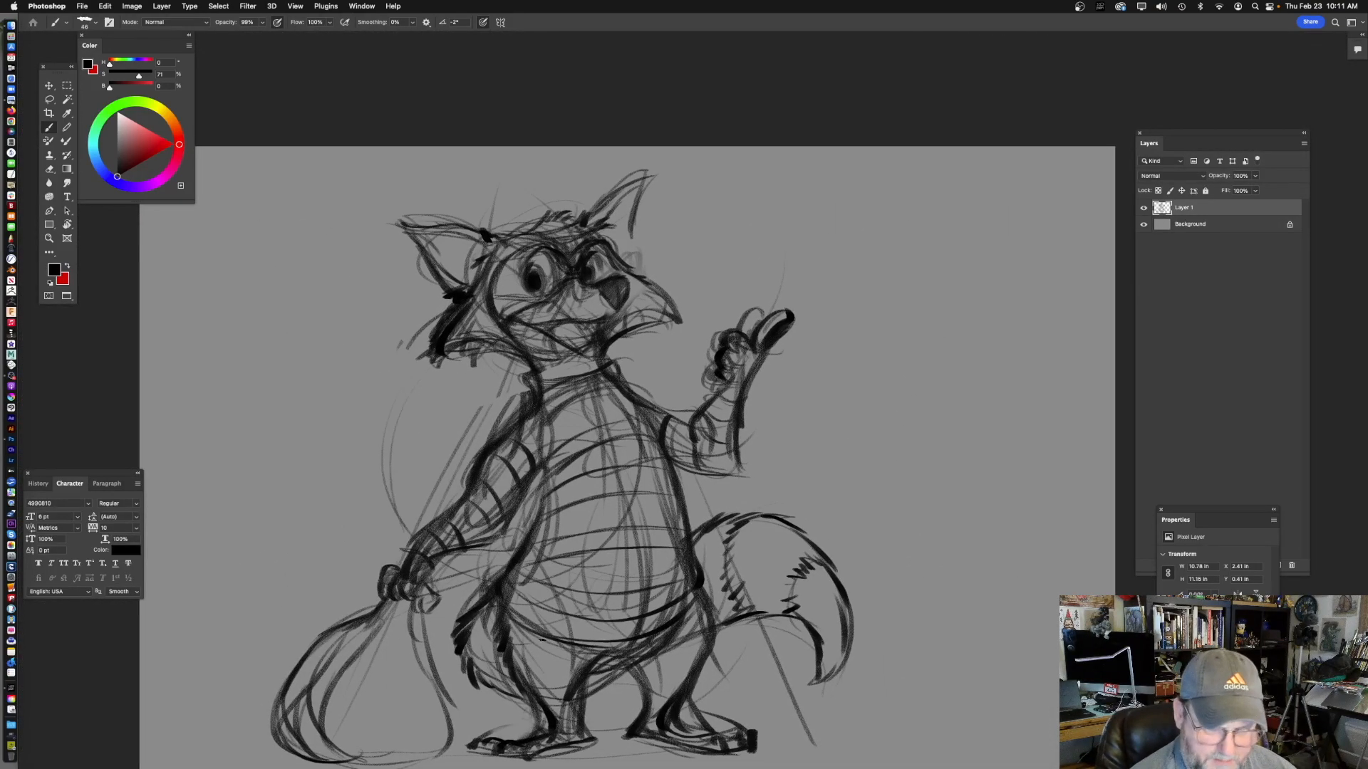
drag(656, 391, 703, 593)
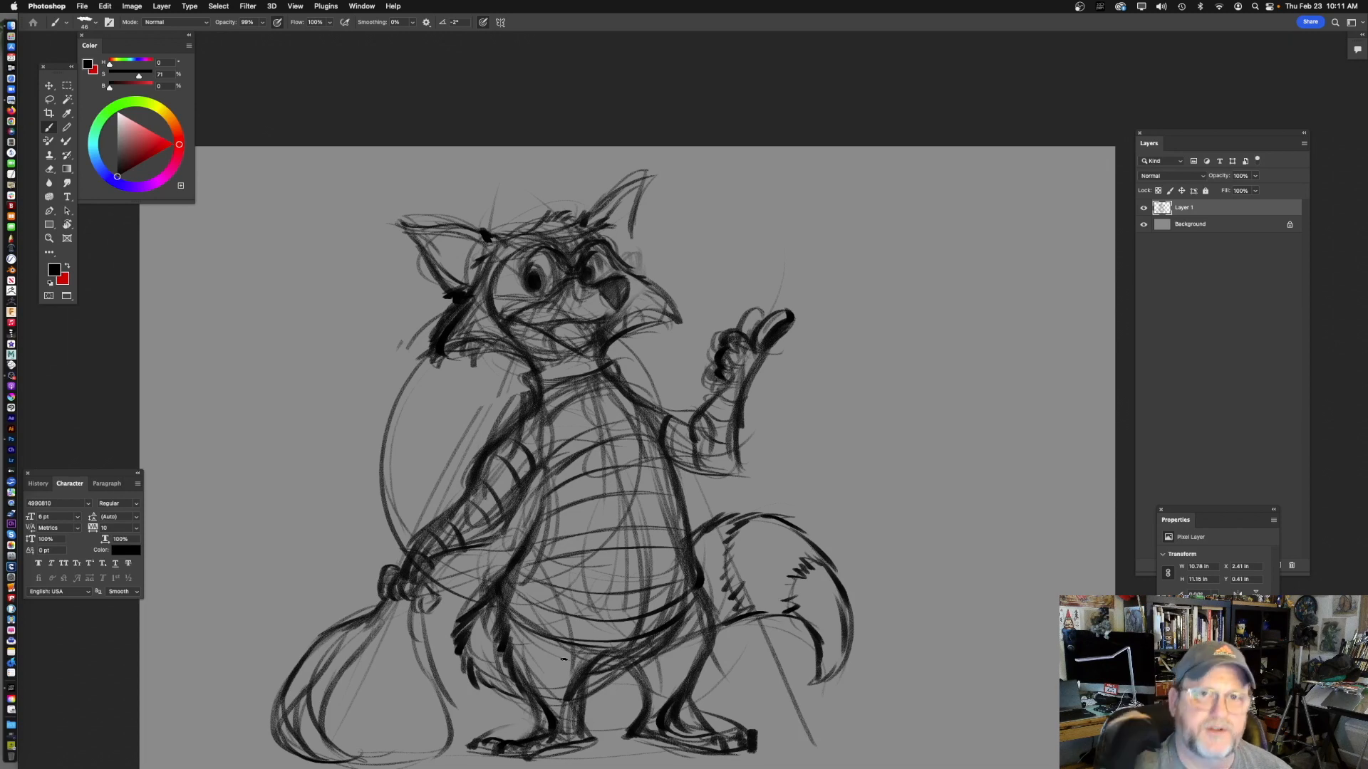
key(super+z)
key(super+z)
- Strengthen the mouth corner and lower lip of the open grin with darker strokes
drag(719, 428, 679, 442)
drag(616, 505, 624, 466)
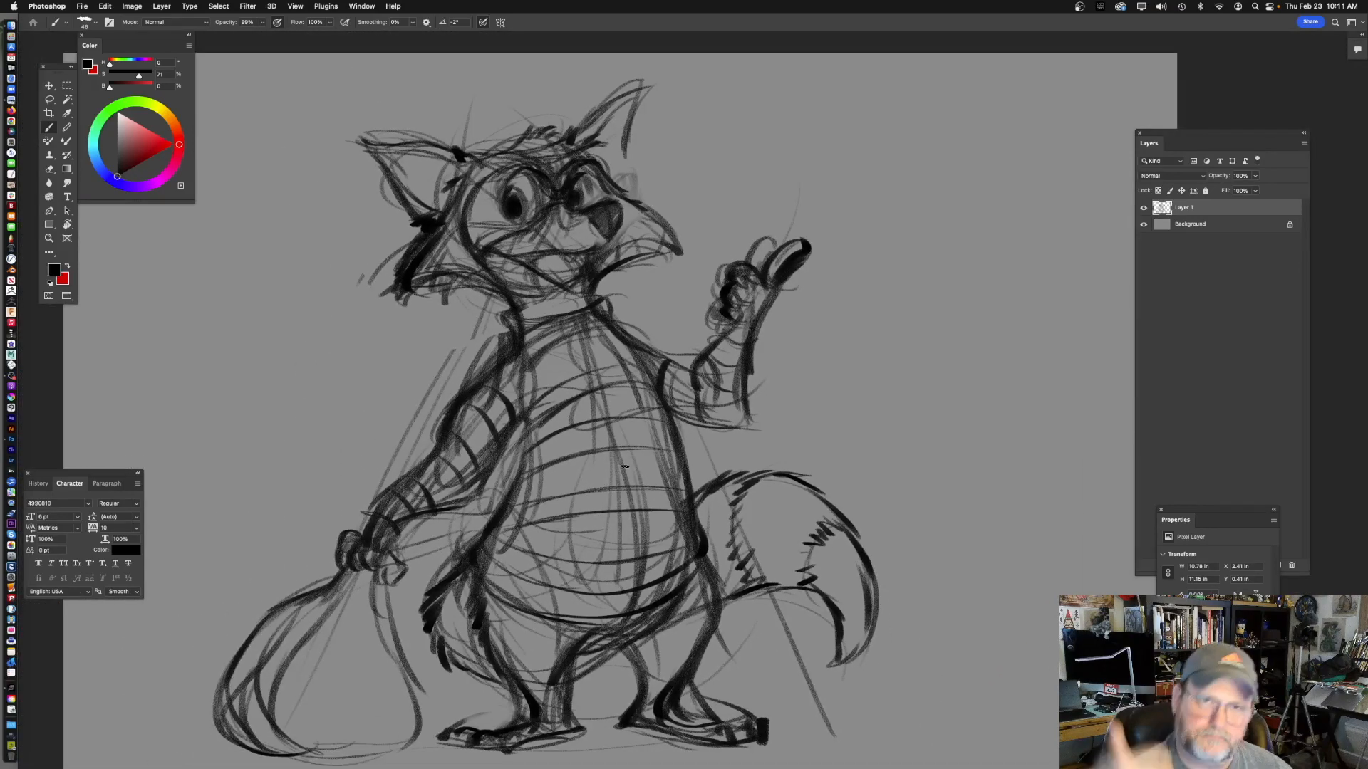
drag(629, 310, 625, 422)
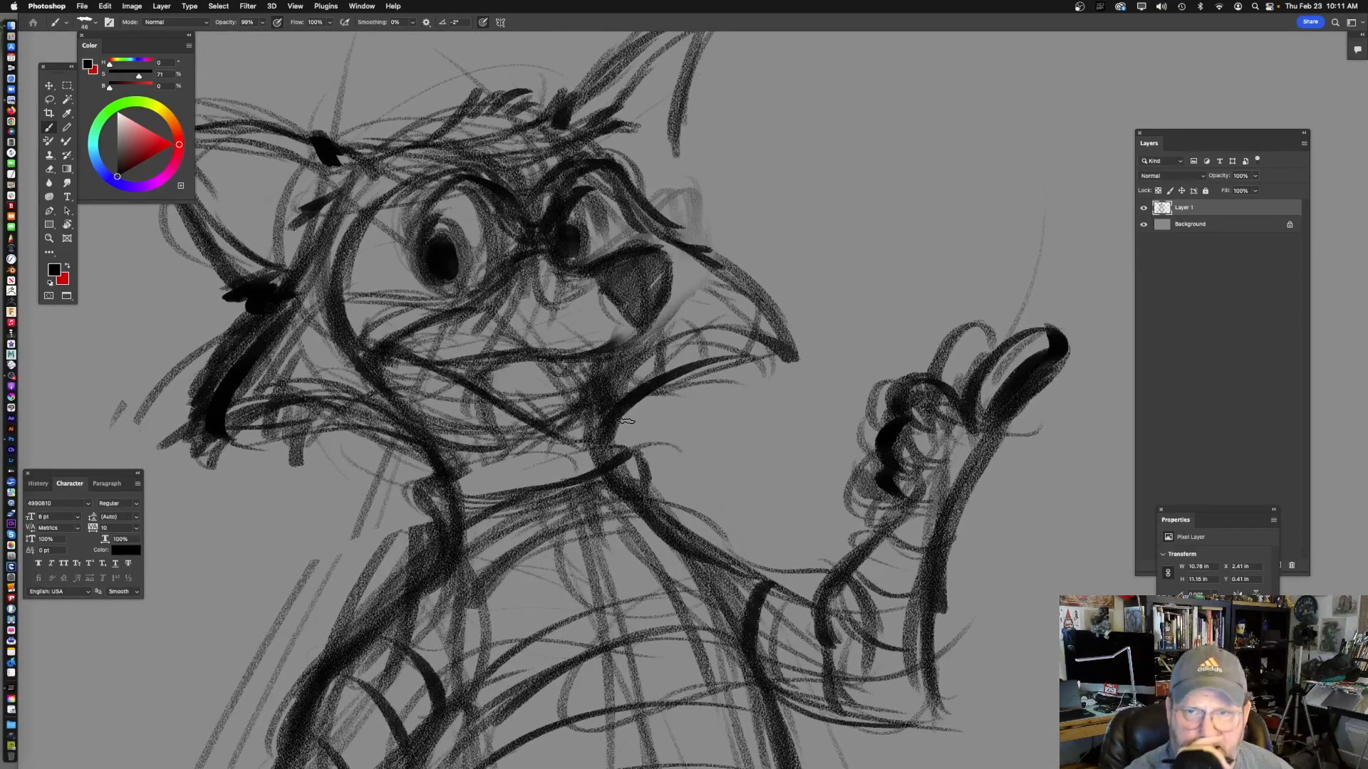
drag(542, 485, 591, 448)
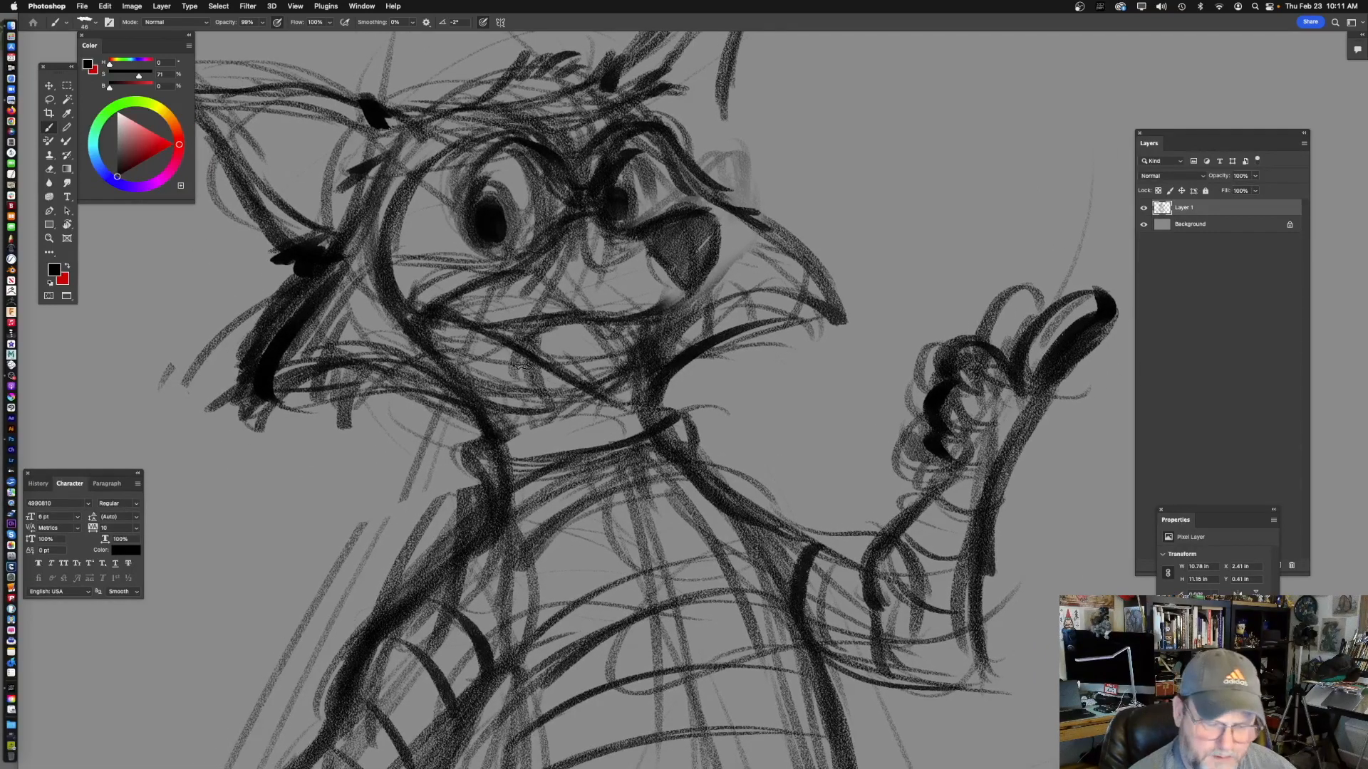
drag(620, 388, 645, 415)
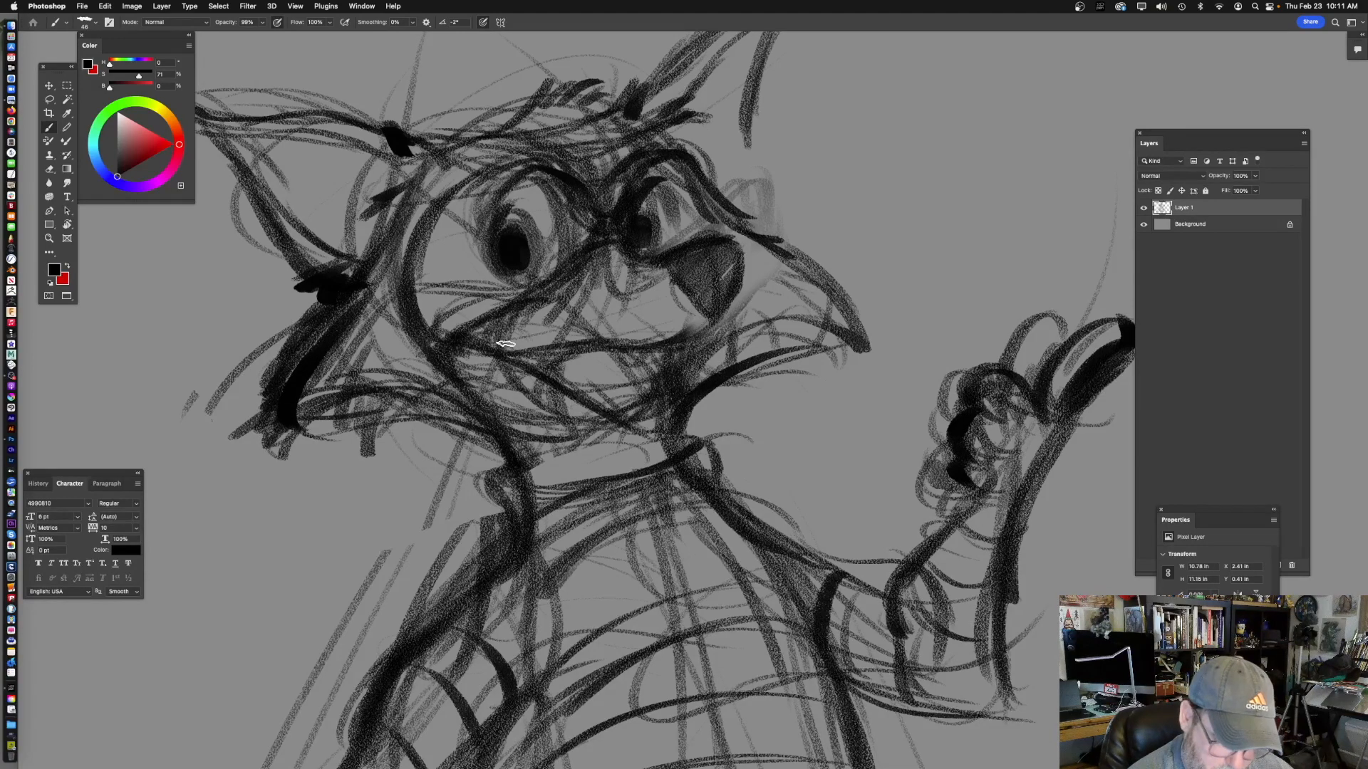
drag(591, 416, 581, 412)
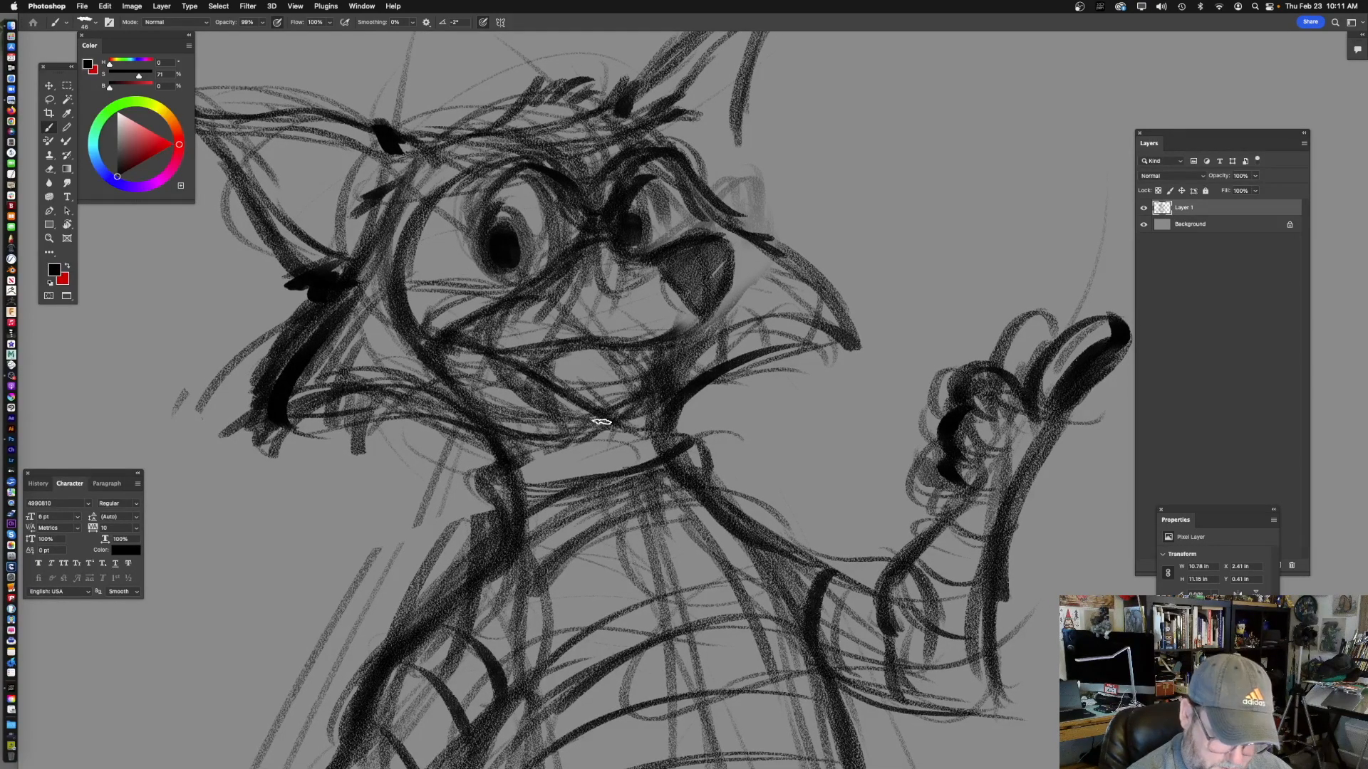
- Shade the dark face mask around both eyes with an enlarged brush and deepen the nose tone
key(bracketright)
key(bracketright)
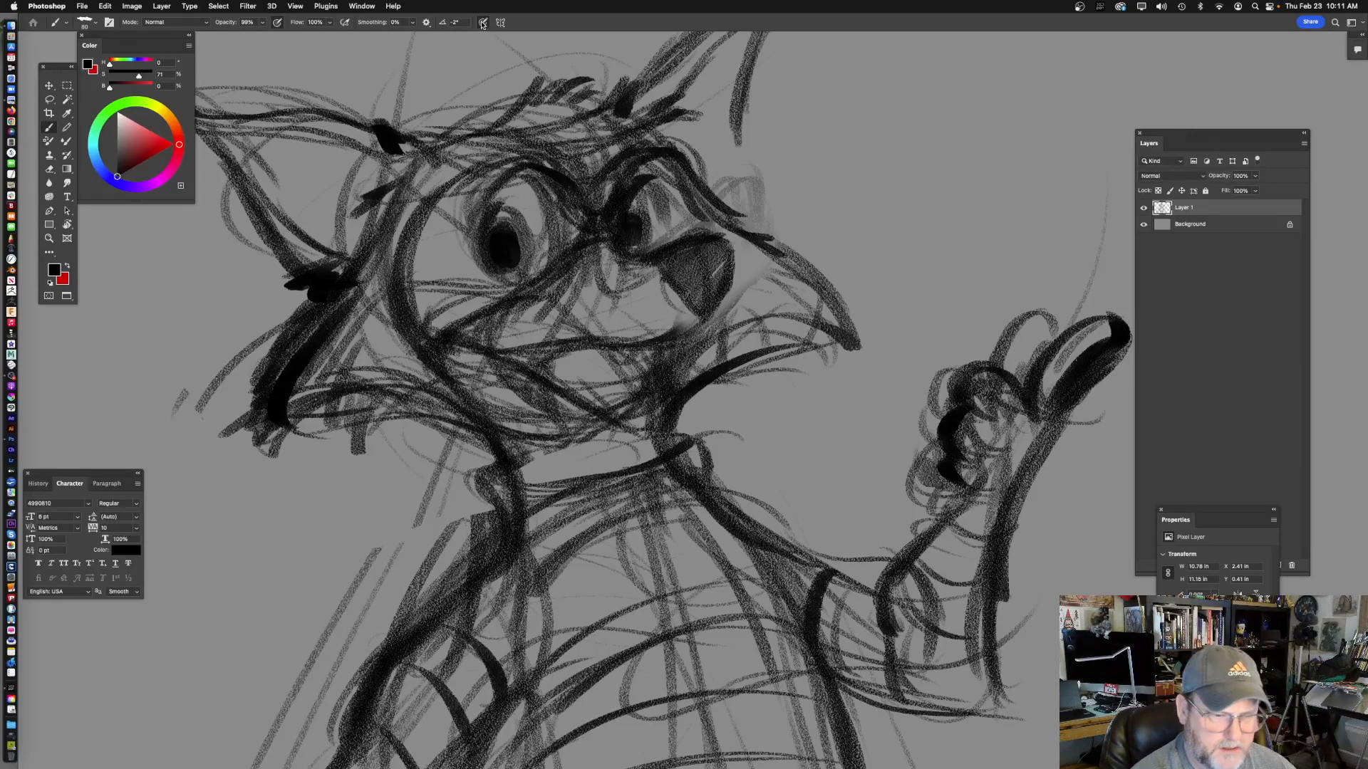
mouse_move(486, 163)
mouse_down()
mouse_move(426, 308)
mouse_move(481, 269)
mouse_move(475, 314)
mouse_up()
mouse_move(591, 213)
mouse_down()
mouse_move(565, 226)
mouse_move(566, 255)
mouse_move(585, 265)
mouse_move(657, 229)
mouse_up()
drag(673, 298, 692, 280)
mouse_move(488, 262)
mouse_down()
mouse_move(438, 292)
mouse_move(480, 400)
mouse_move(528, 391)
mouse_move(567, 447)
mouse_up()
mouse_move(694, 349)
mouse_down()
mouse_move(717, 318)
mouse_move(698, 345)
mouse_up()
- Fill the side of the open mouth with dark tone and add shading to both ears
drag(688, 324, 736, 369)
drag(591, 368, 629, 349)
drag(559, 306, 539, 306)
drag(479, 341, 475, 436)
mouse_move(348, 254)
mouse_down()
mouse_move(366, 253)
mouse_move(308, 267)
mouse_move(285, 245)
mouse_move(311, 234)
mouse_up()
drag(794, 190, 684, 223)
mouse_move(735, 134)
mouse_down()
mouse_move(614, 230)
mouse_move(682, 201)
mouse_move(680, 321)
mouse_up()
drag(718, 399, 612, 428)
drag(692, 449, 637, 396)
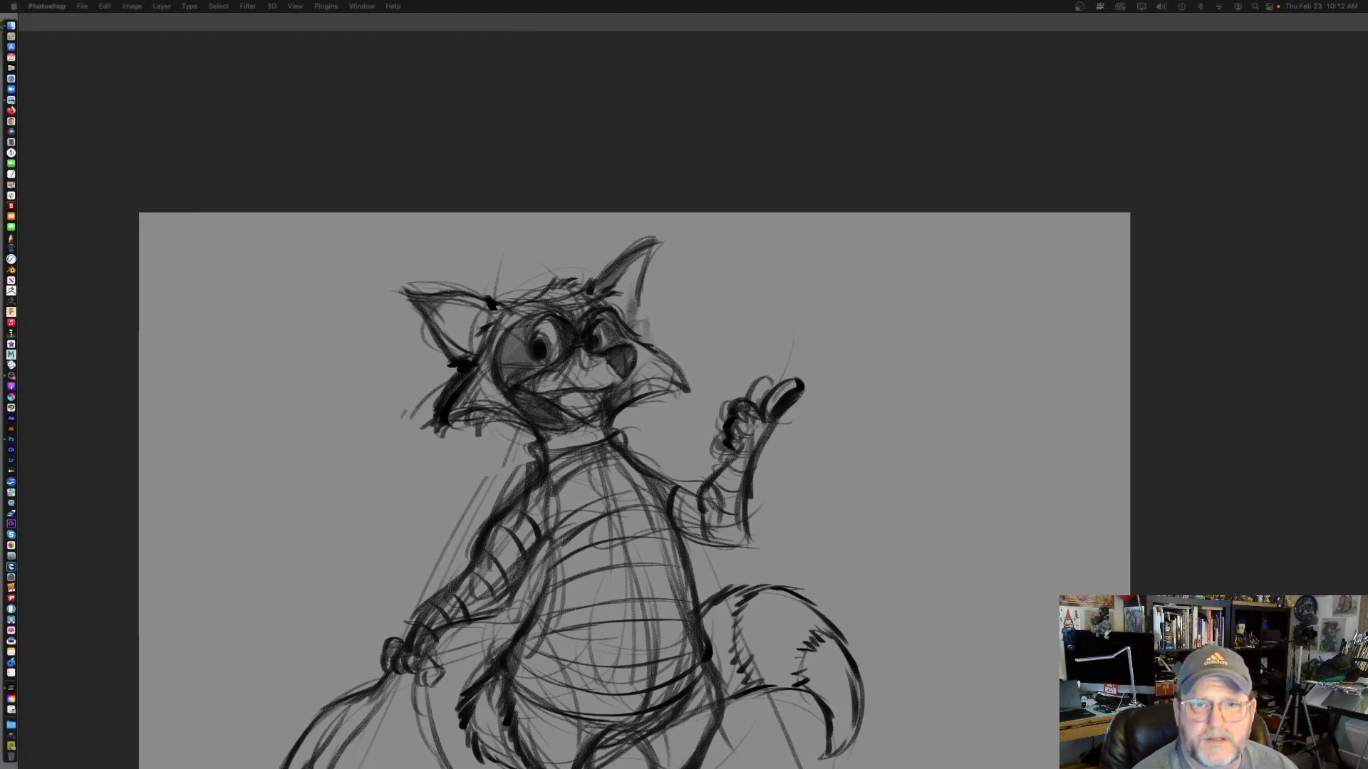
- Check the raccoon reference picture in Preview beside the sketch, and return to the Photoshop drawing
mouse_move(340, 109)
mouse_down()
mouse_move(755, 212)
mouse_move(879, 140)
mouse_up()
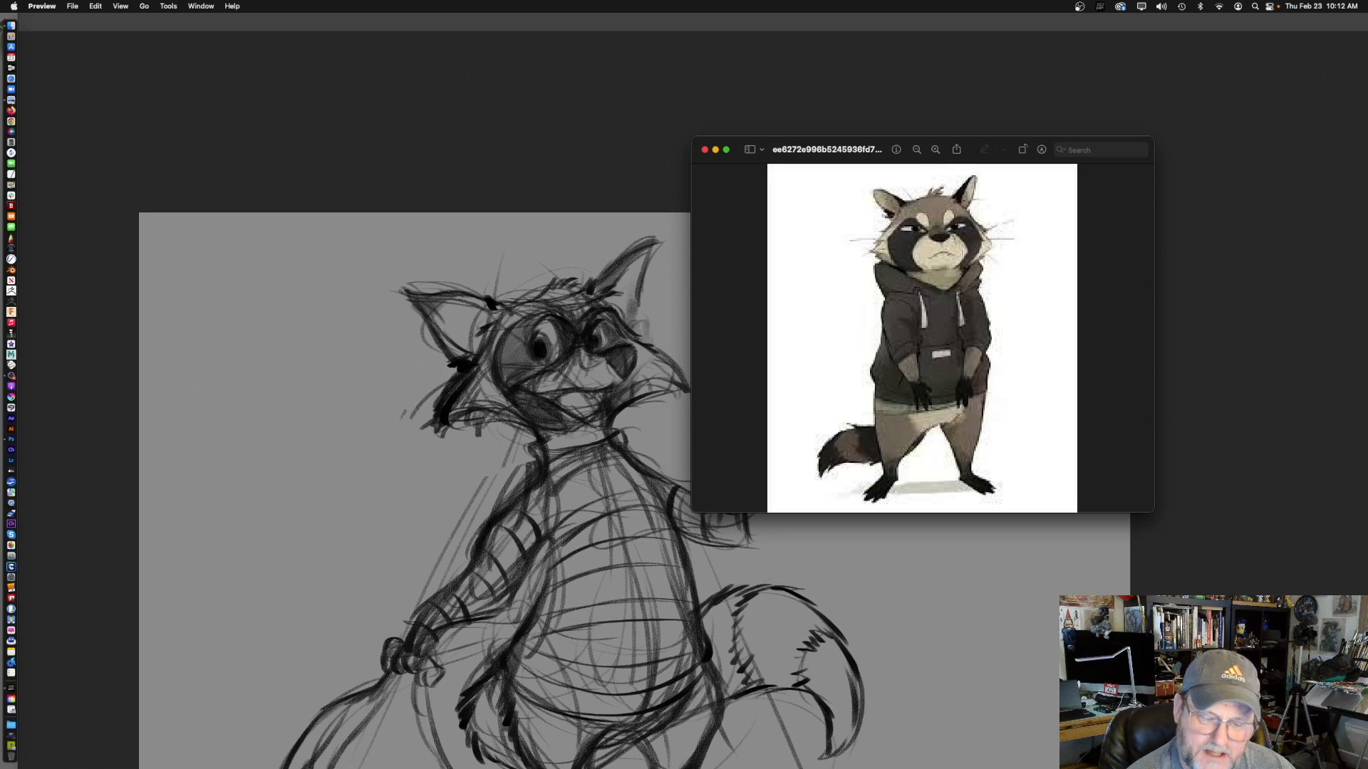
click(571, 369)
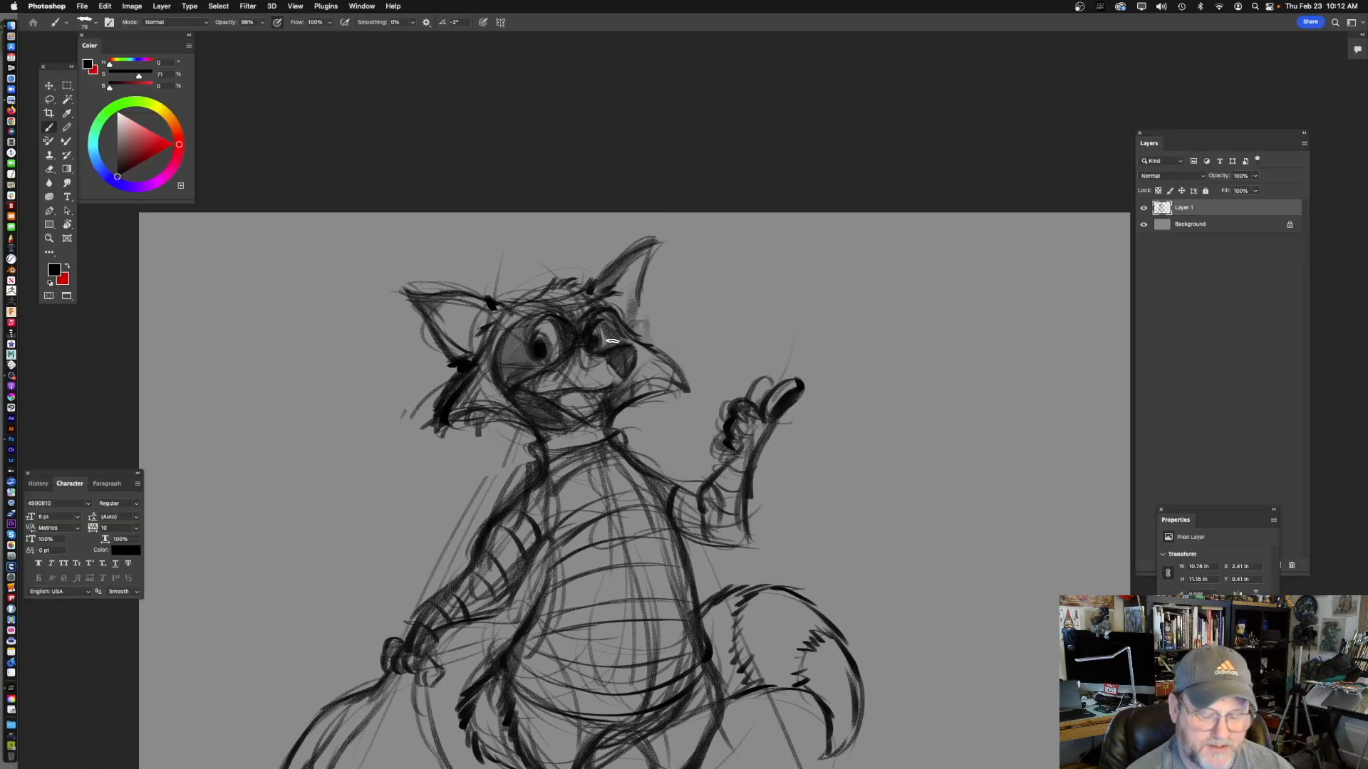
- Shade alternate stripes on the lowered arm's sleeve from the shoulder to the wrist, undoing stray strokes
mouse_move(590, 352)
mouse_down()
mouse_move(673, 356)
mouse_move(560, 363)
mouse_move(575, 367)
mouse_up()
mouse_move(659, 589)
mouse_down()
mouse_move(633, 451)
mouse_move(596, 402)
mouse_up()
mouse_move(438, 307)
mouse_down()
mouse_move(450, 303)
mouse_move(436, 287)
mouse_move(473, 305)
mouse_move(466, 322)
mouse_move(458, 296)
mouse_move(443, 341)
mouse_up()
key(super+z)
key(super+z)
drag(523, 352, 600, 367)
mouse_move(507, 300)
mouse_down()
mouse_move(541, 312)
mouse_move(552, 348)
mouse_up()
drag(463, 372, 499, 430)
mouse_move(412, 421)
mouse_down()
mouse_move(401, 454)
mouse_move(419, 477)
mouse_up()
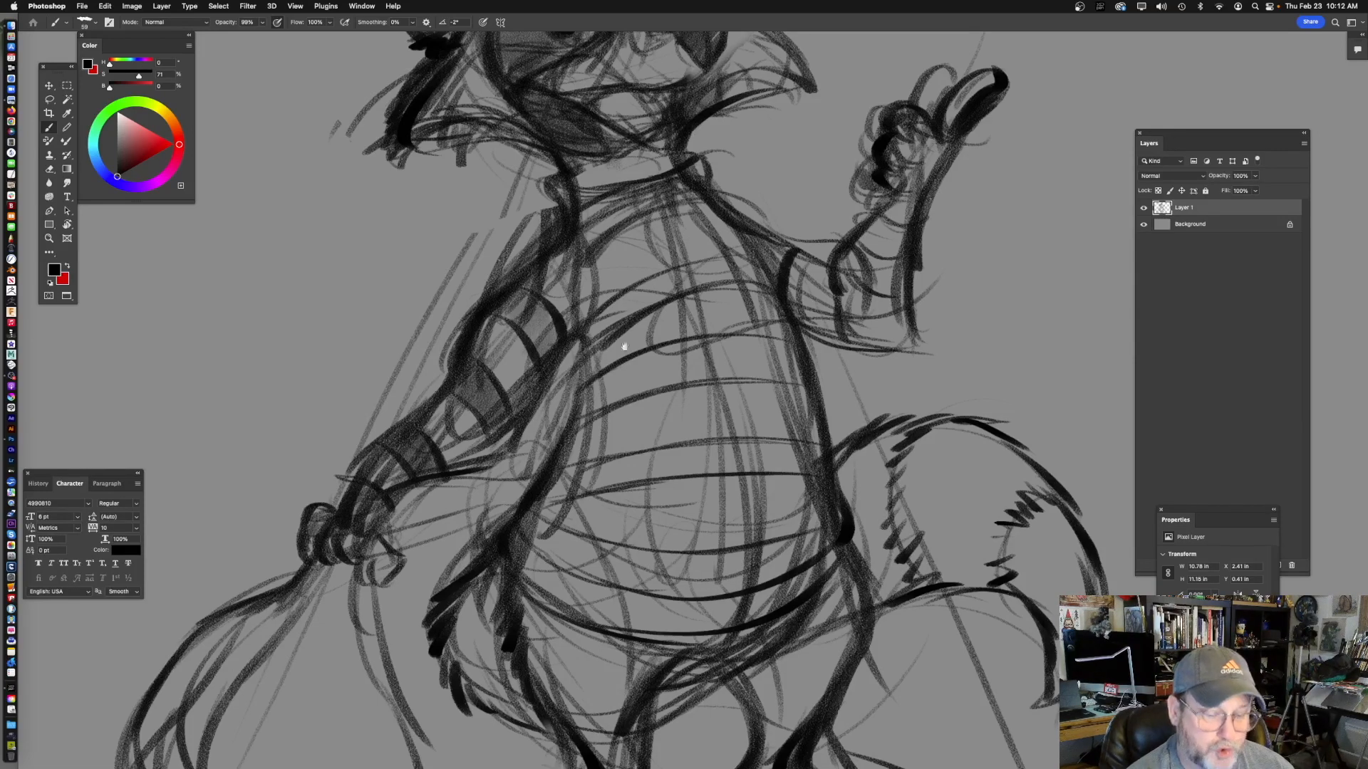
- Fill alternate shirt stripes across the torso from chest to lower belly with grey tone, using a larger brush
drag(625, 347, 529, 427)
mouse_move(568, 263)
mouse_down()
mouse_move(510, 303)
mouse_move(506, 373)
mouse_move(494, 367)
mouse_move(544, 316)
mouse_move(518, 337)
mouse_move(541, 312)
mouse_up()
key(super+z)
mouse_move(539, 311)
mouse_down()
mouse_move(574, 292)
mouse_move(593, 295)
mouse_move(584, 340)
mouse_move(629, 324)
mouse_up()
mouse_move(559, 417)
mouse_down()
mouse_move(482, 456)
mouse_move(627, 395)
mouse_move(671, 394)
mouse_up()
drag(714, 440, 729, 353)
mouse_move(559, 405)
mouse_down()
mouse_move(521, 417)
mouse_move(539, 437)
mouse_move(721, 373)
mouse_move(715, 428)
mouse_move(767, 399)
mouse_move(524, 420)
mouse_move(680, 374)
mouse_move(724, 420)
mouse_up()
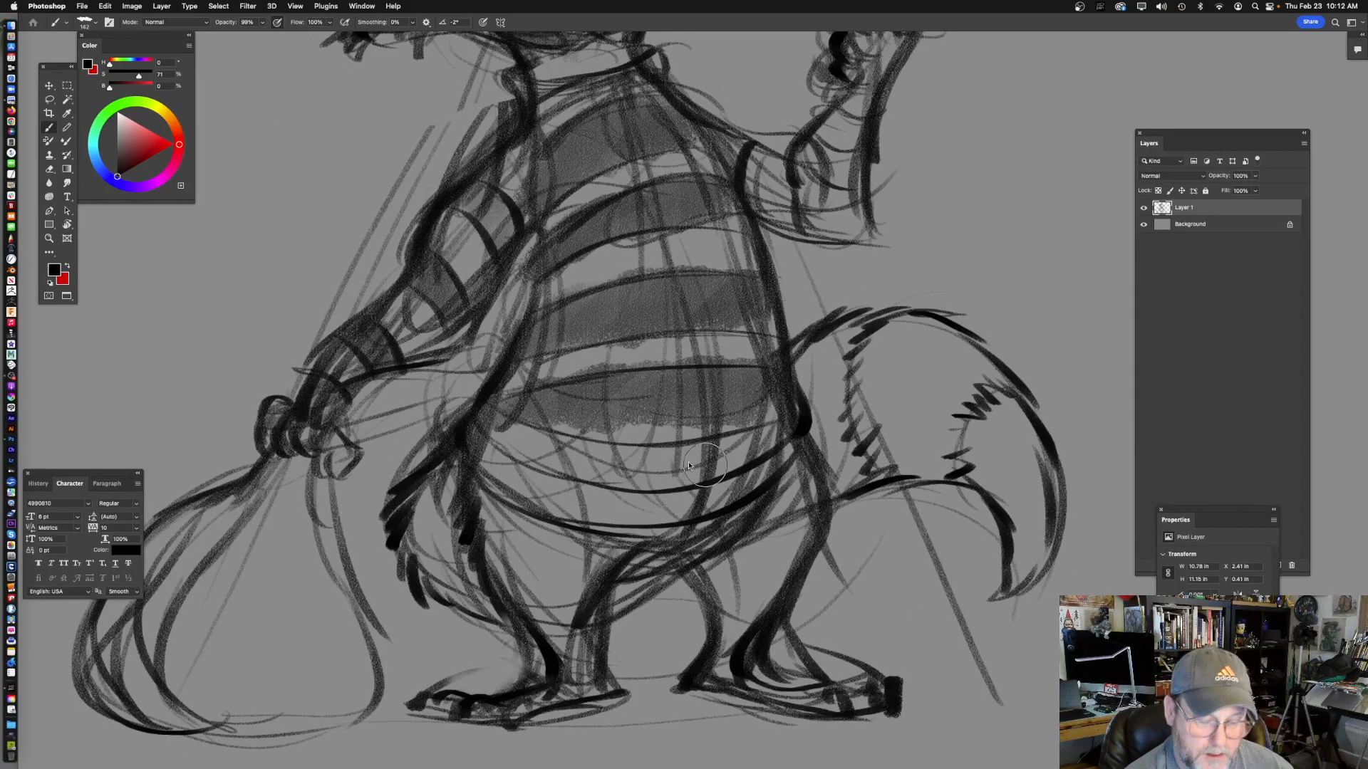
mouse_move(488, 451)
mouse_down()
mouse_move(525, 503)
mouse_move(700, 491)
mouse_move(805, 445)
mouse_up()
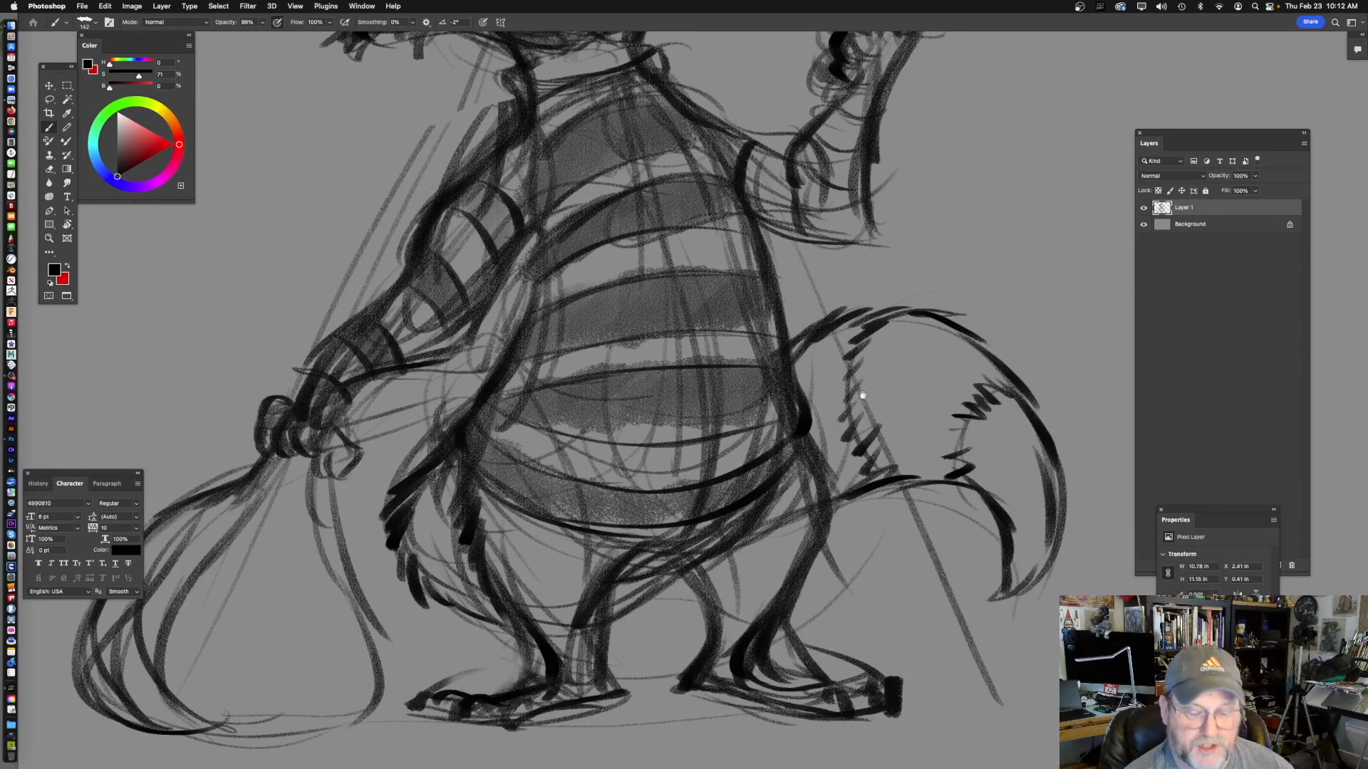
- Shade the base and tip of the bushy tail and the fur on the hip beside the sack
key(super+0)
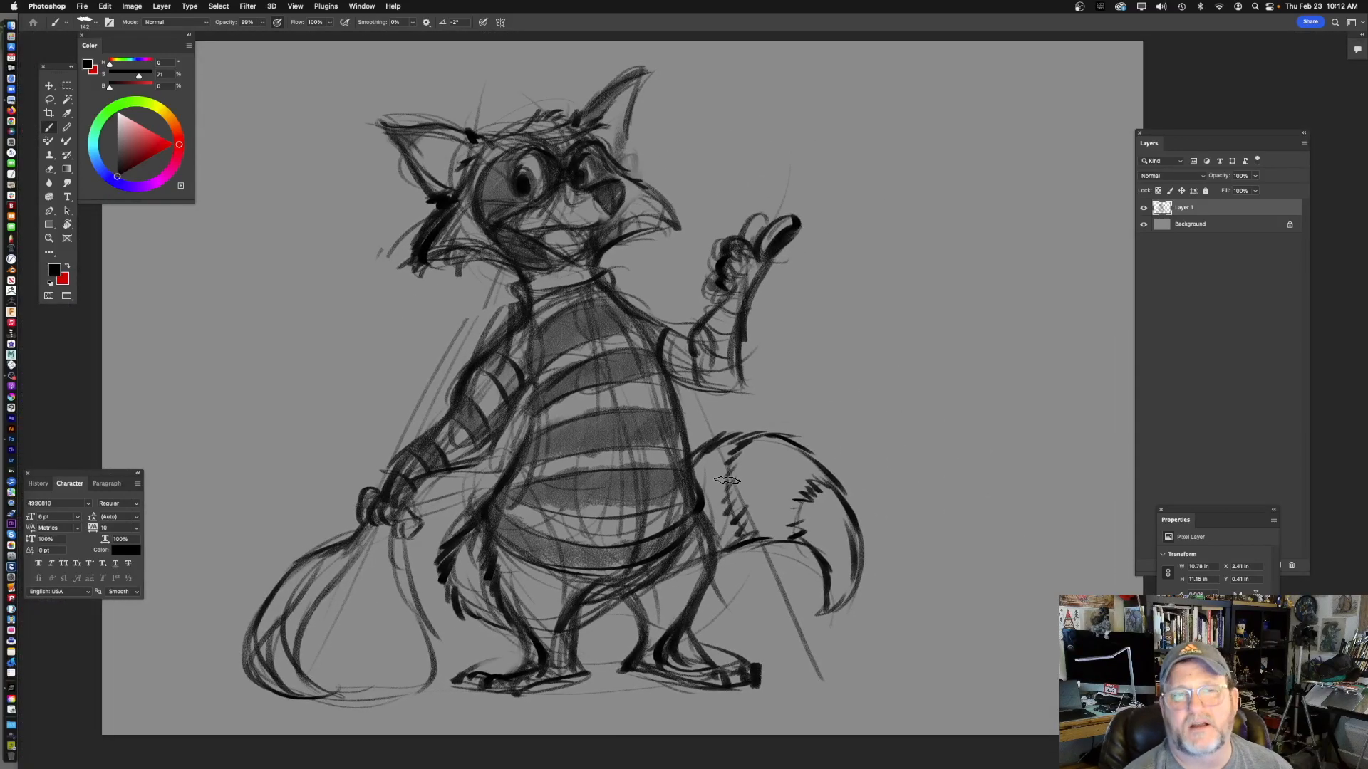
mouse_move(689, 327)
mouse_down()
mouse_move(661, 328)
mouse_move(712, 334)
mouse_move(676, 254)
mouse_up()
drag(725, 445, 757, 445)
mouse_move(320, 483)
mouse_down()
mouse_move(329, 559)
mouse_move(362, 602)
mouse_up()
drag(755, 429, 665, 437)
mouse_move(627, 357)
mouse_down()
mouse_move(634, 458)
mouse_move(619, 495)
mouse_up()
mouse_move(773, 426)
mouse_down()
mouse_move(800, 482)
mouse_move(792, 583)
mouse_move(702, 568)
mouse_up()
mouse_move(735, 541)
mouse_down()
mouse_move(731, 503)
mouse_move(717, 543)
mouse_up()
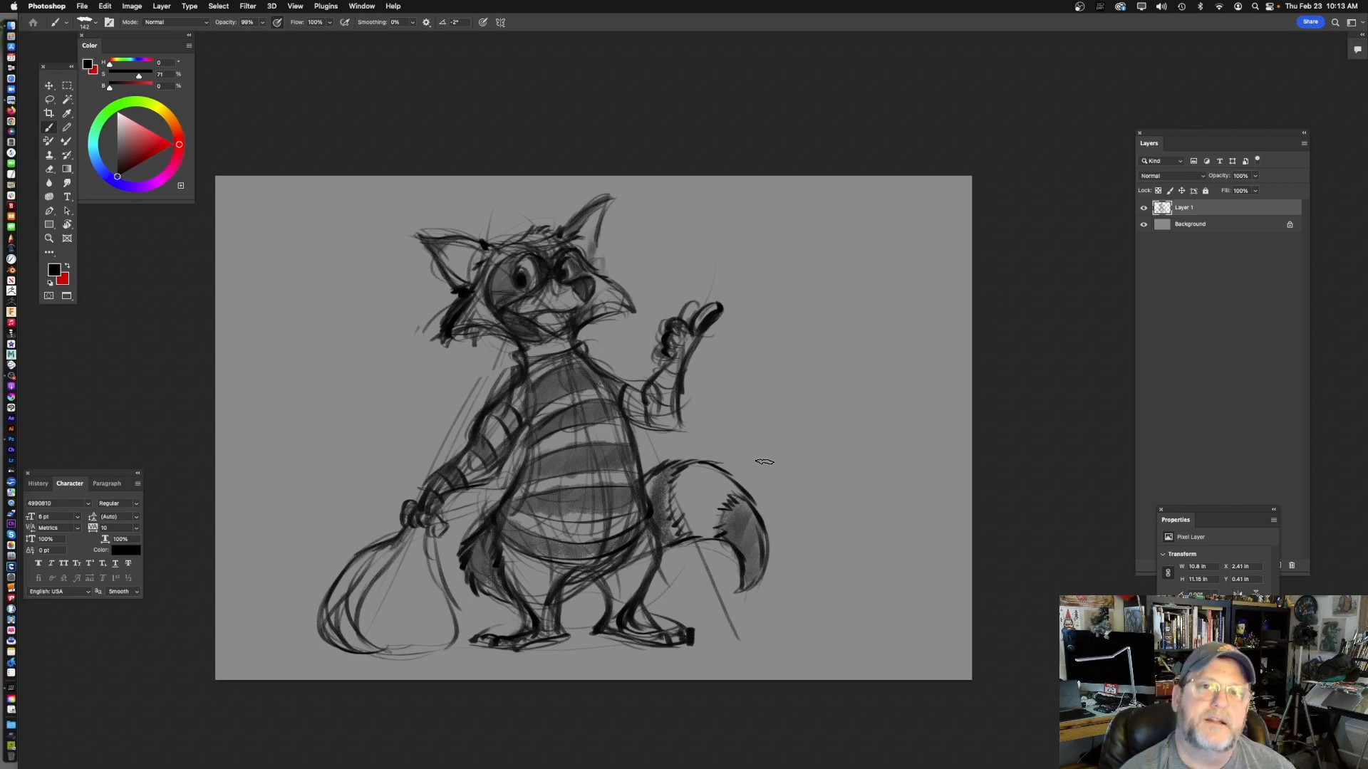
- Paint a small white highlight in each pupil with a reduced brush
drag(591, 318, 644, 302)
drag(620, 238, 636, 288)
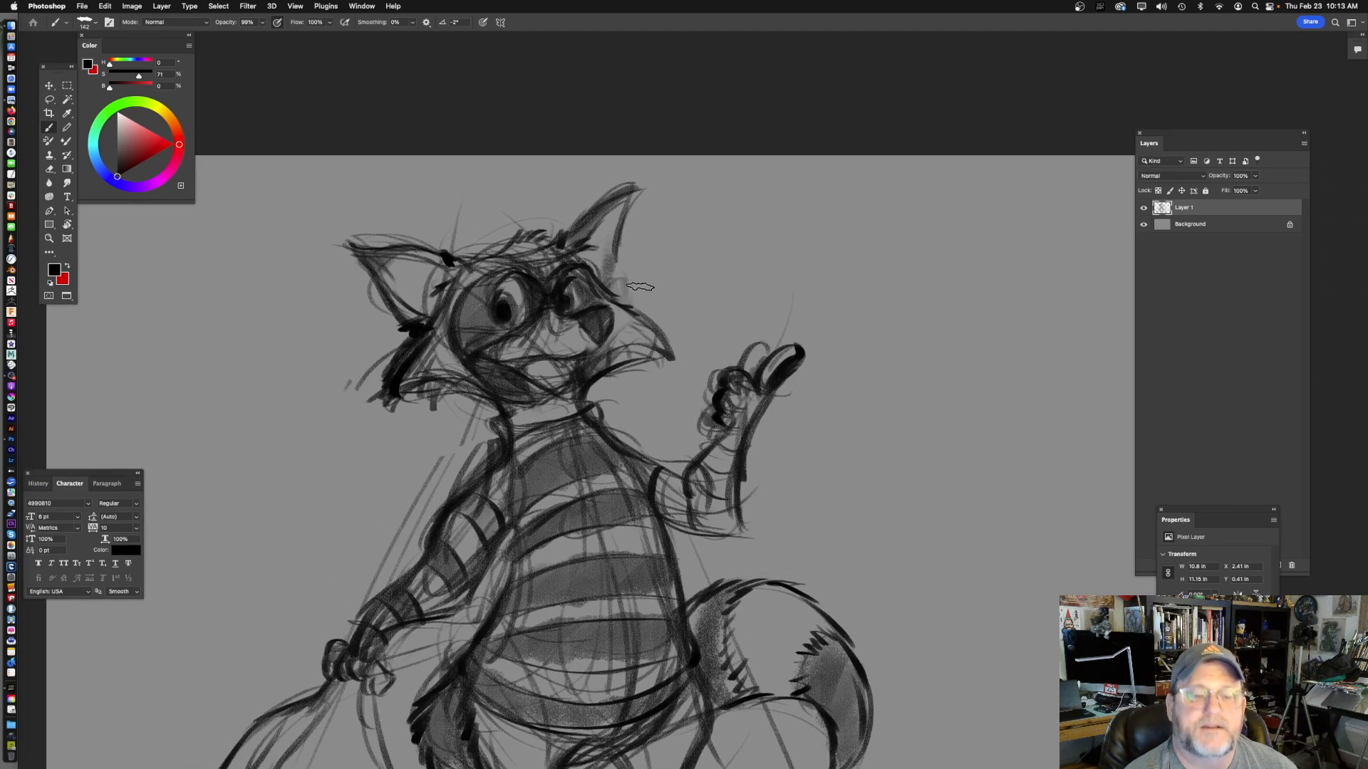
drag(557, 368, 590, 364)
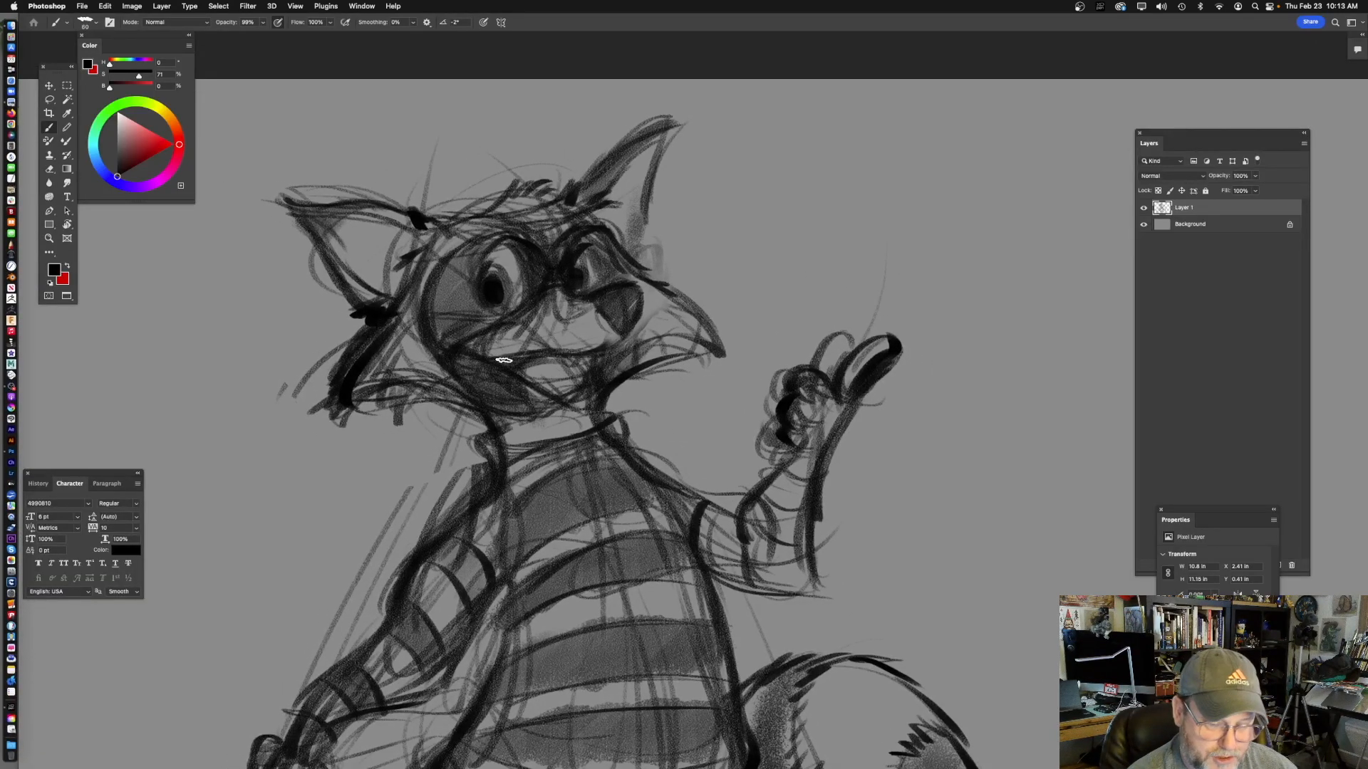
drag(119, 125, 110, 107)
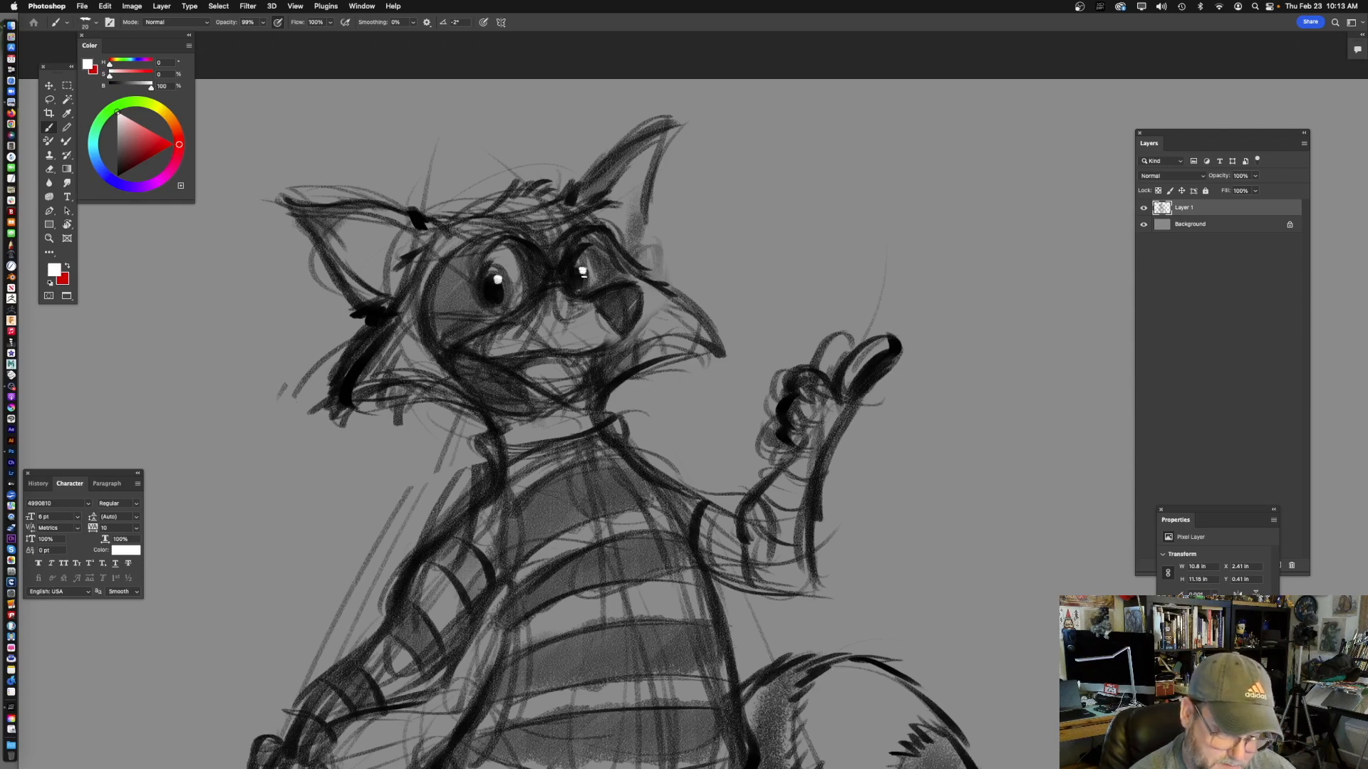
drag(661, 425, 606, 427)
- Shade the sack in black with a large soft-toned brush, leaving a lighter area in its middle
drag(674, 613, 714, 506)
drag(714, 506, 706, 369)
drag(664, 505, 655, 456)
click(117, 176)
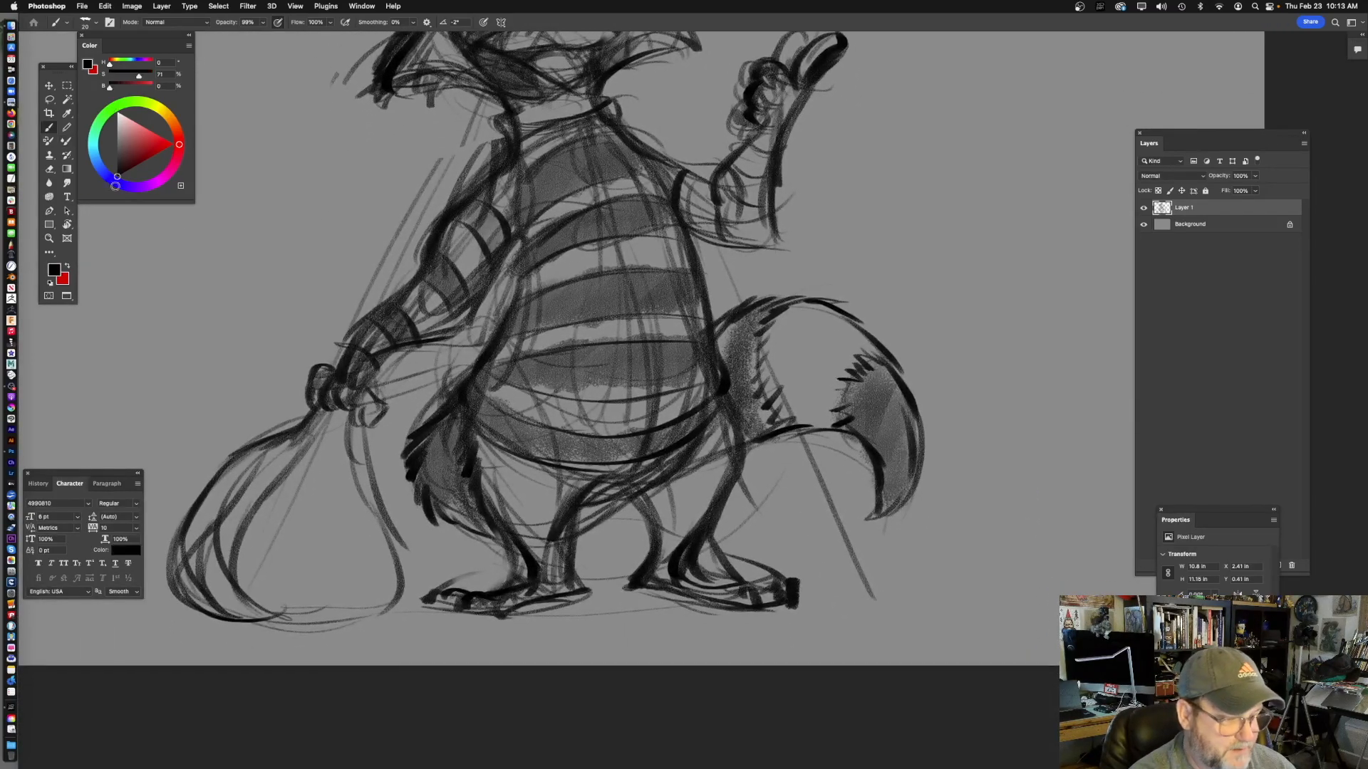
drag(423, 567, 512, 540)
drag(407, 473, 423, 473)
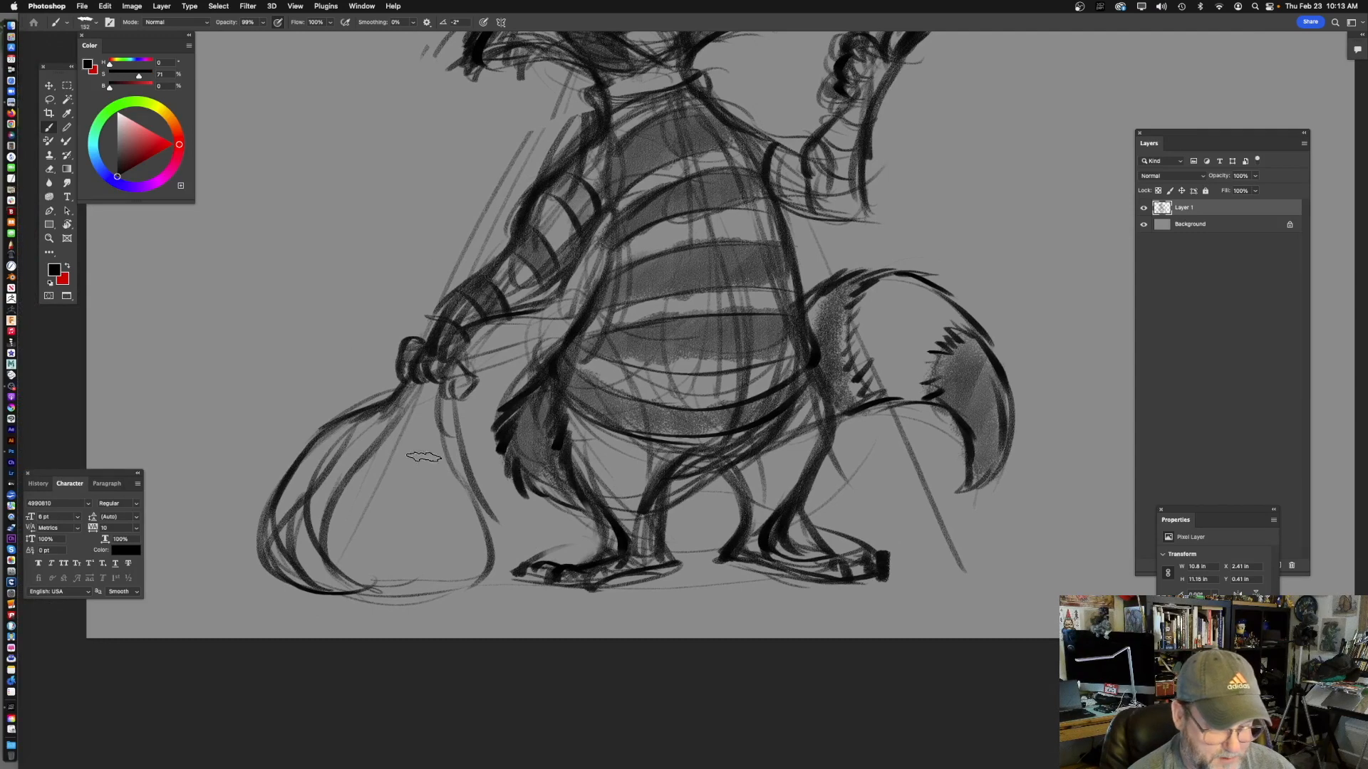
mouse_move(279, 527)
mouse_down()
mouse_move(334, 492)
mouse_move(339, 536)
mouse_up()
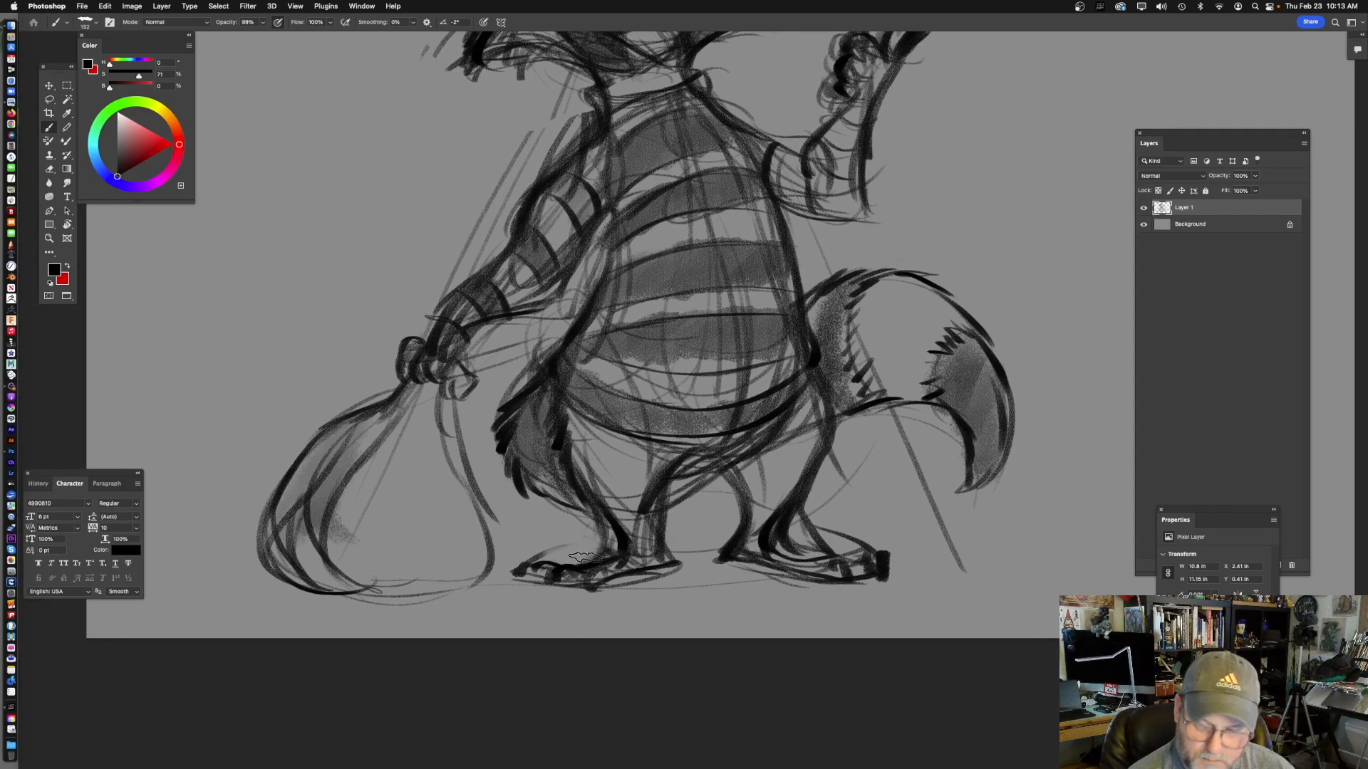
key(super+z)
mouse_move(362, 399)
mouse_down()
mouse_move(333, 471)
mouse_move(456, 531)
mouse_move(449, 563)
mouse_move(484, 570)
mouse_move(426, 541)
mouse_move(327, 566)
mouse_move(292, 491)
mouse_move(406, 406)
mouse_move(468, 515)
mouse_up()
drag(781, 356, 635, 522)
drag(714, 404, 668, 418)
drag(697, 399, 681, 416)
- Scale the whole raccoon drawing down to about 7.93 by 8.16 in with Free Transform, leaving space beneath it
key(super+t)
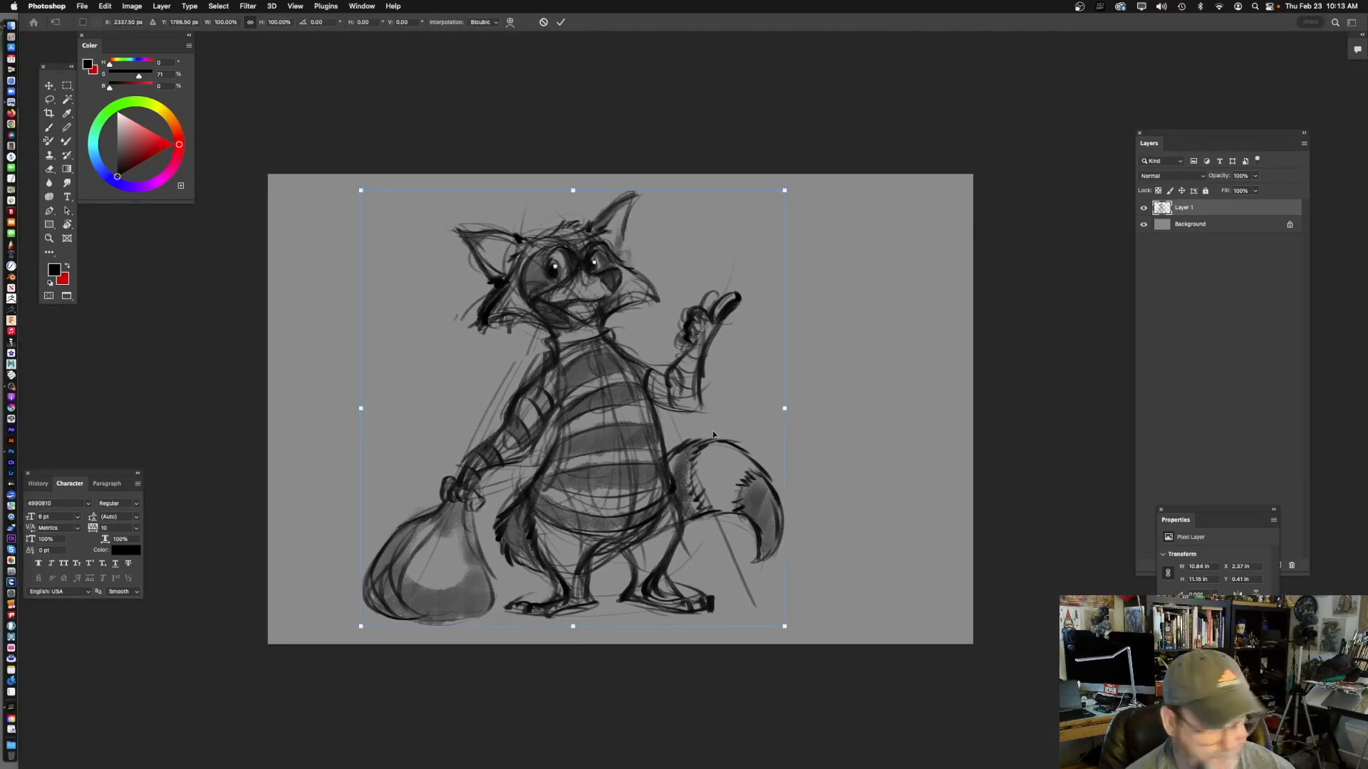
drag(582, 618, 575, 508)
drag(645, 409, 664, 408)
key(Return)
key(b)
key(super+equal)
key(super+equal)
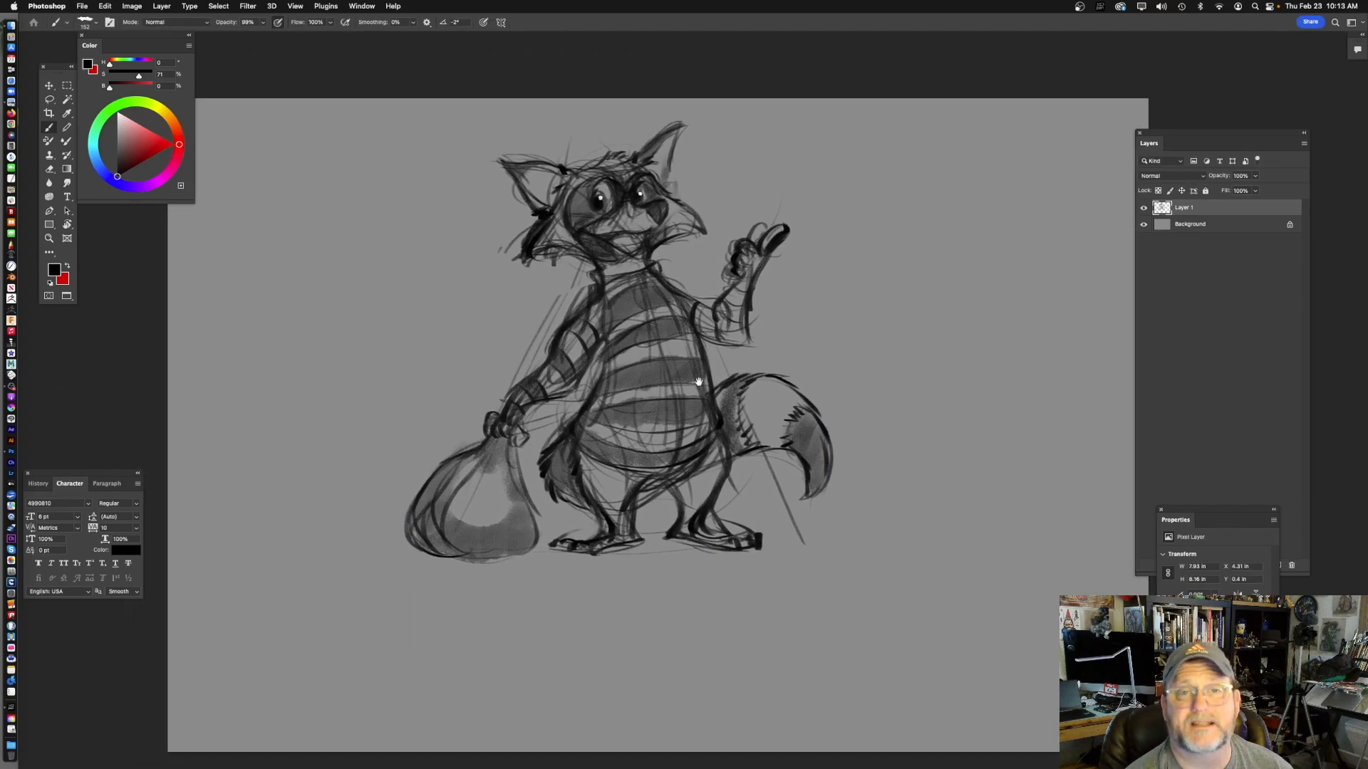
- Add a text label reading "GARGAGE" in the empty space beneath the raccoon
key(t)
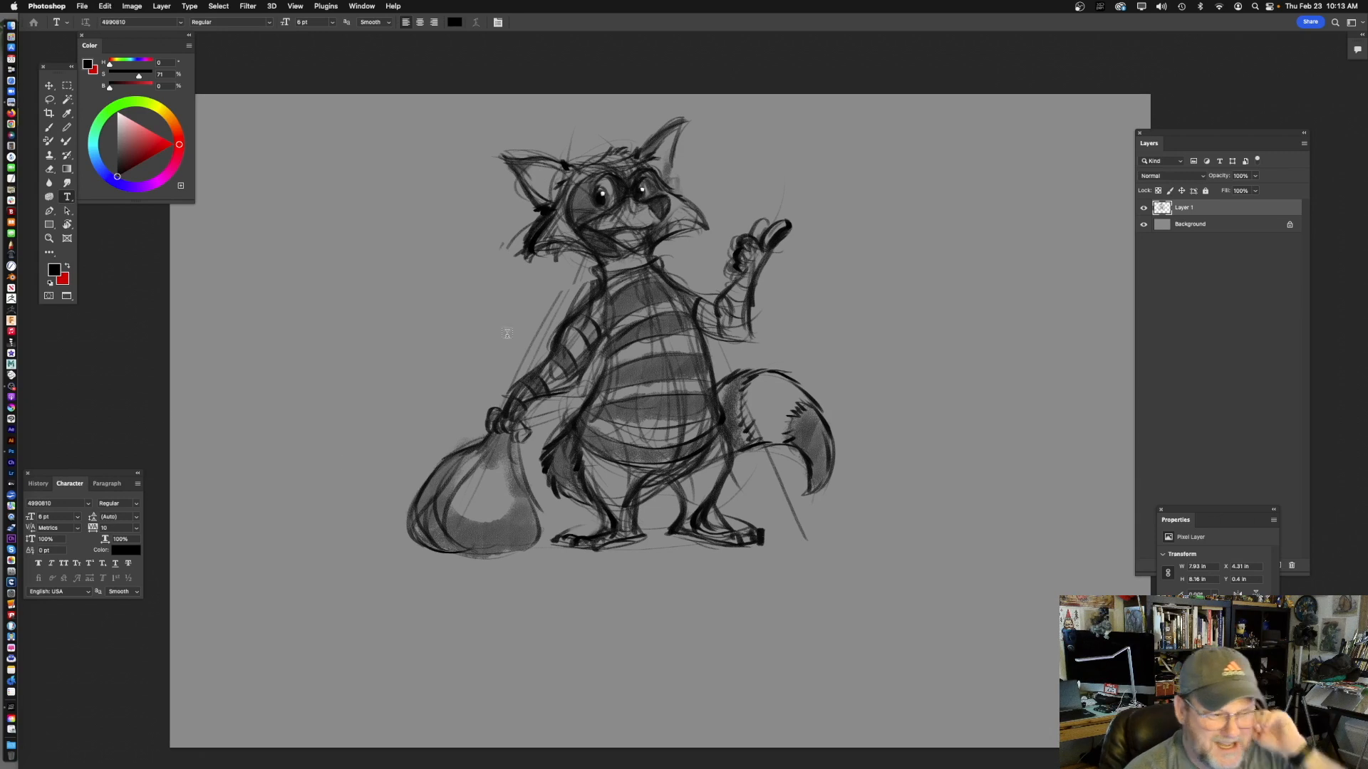
click(491, 616)
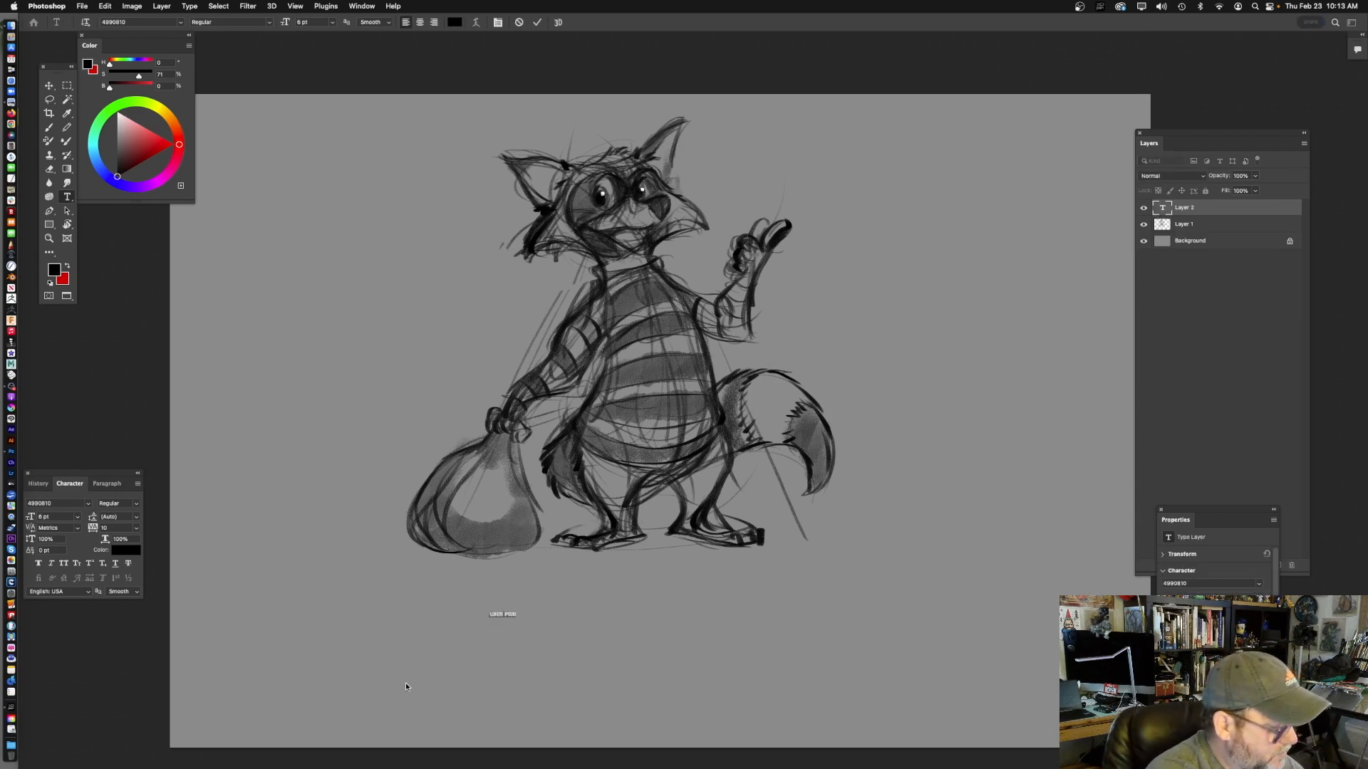
key(BackSpace)
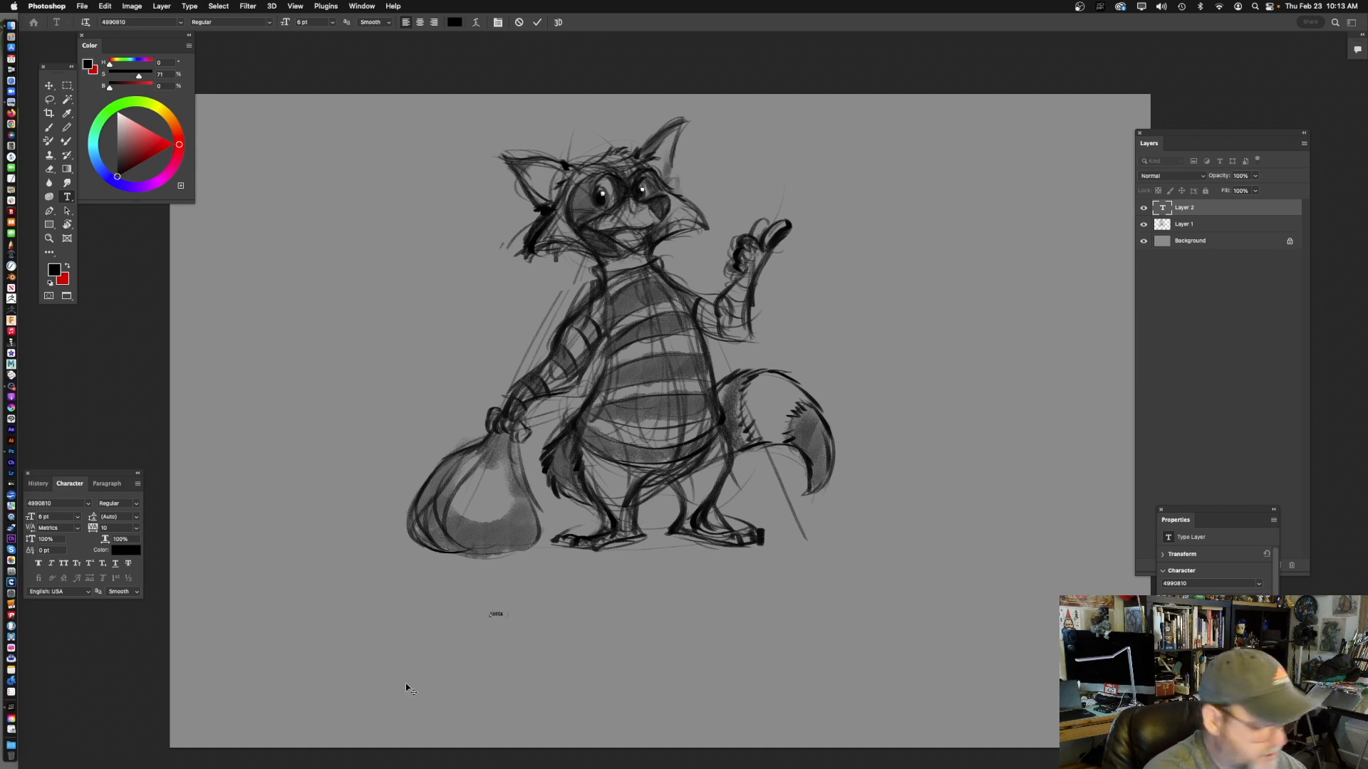
click(49, 85)
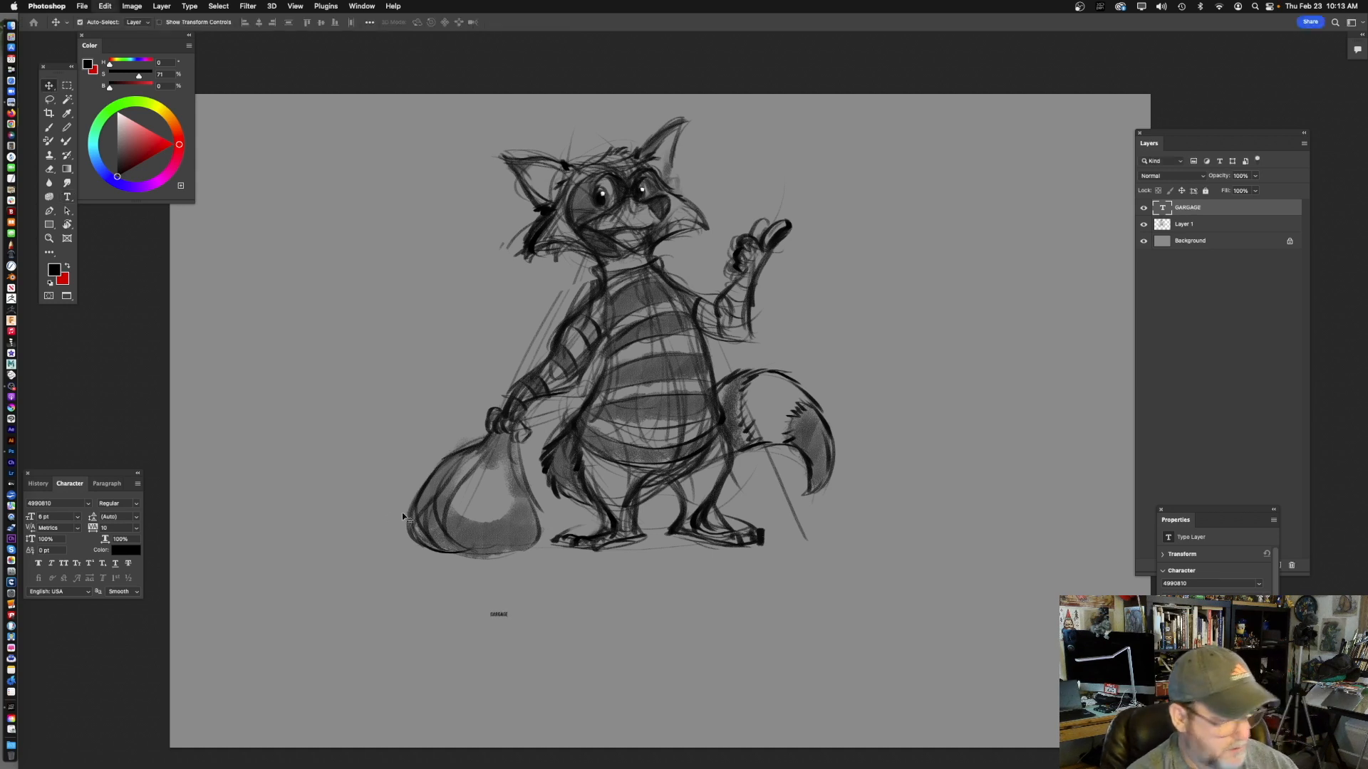
- Scale the text label up to about 95.3 pt and place it directly beneath the raccoon's feet
key(ctrl+t)
drag(516, 606, 764, 540)
key(Return)
drag(725, 587, 706, 649)
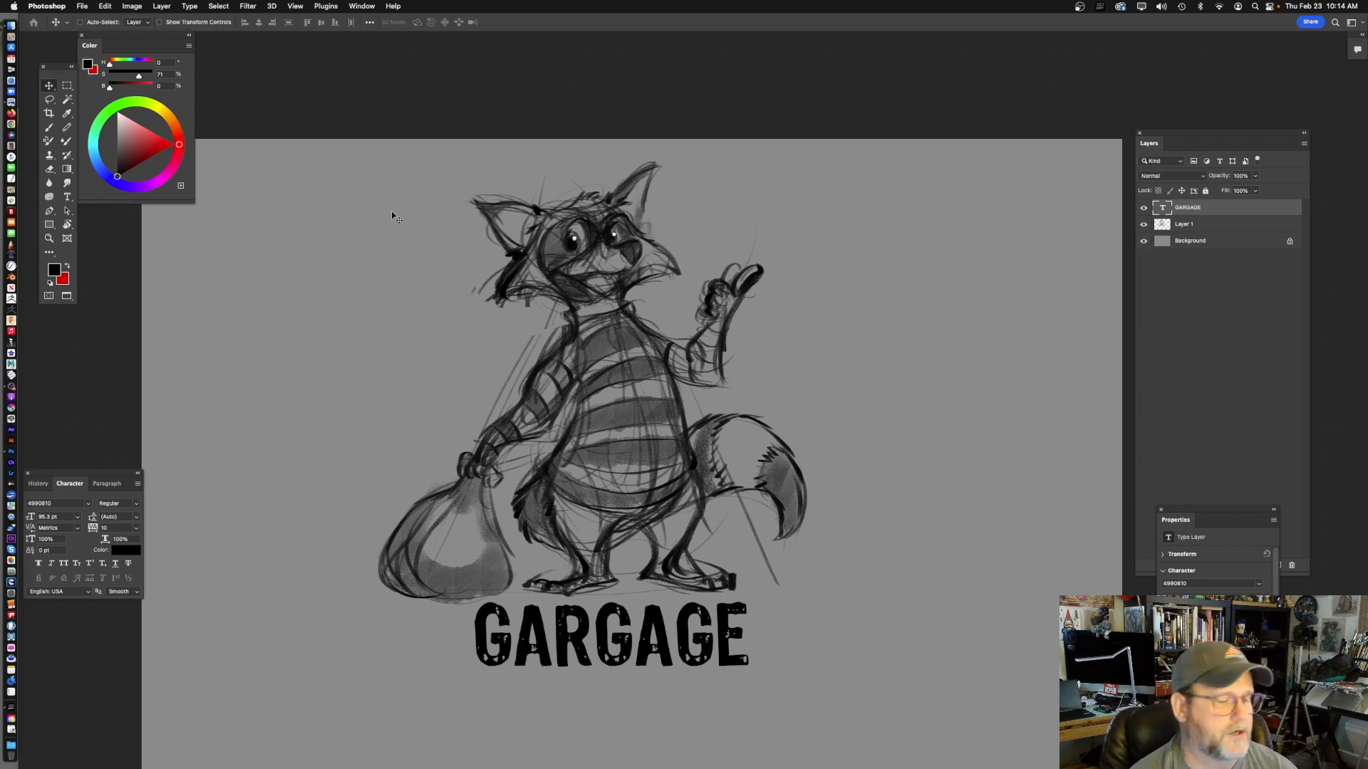
- Set the text label's font to A bite
click(68, 197)
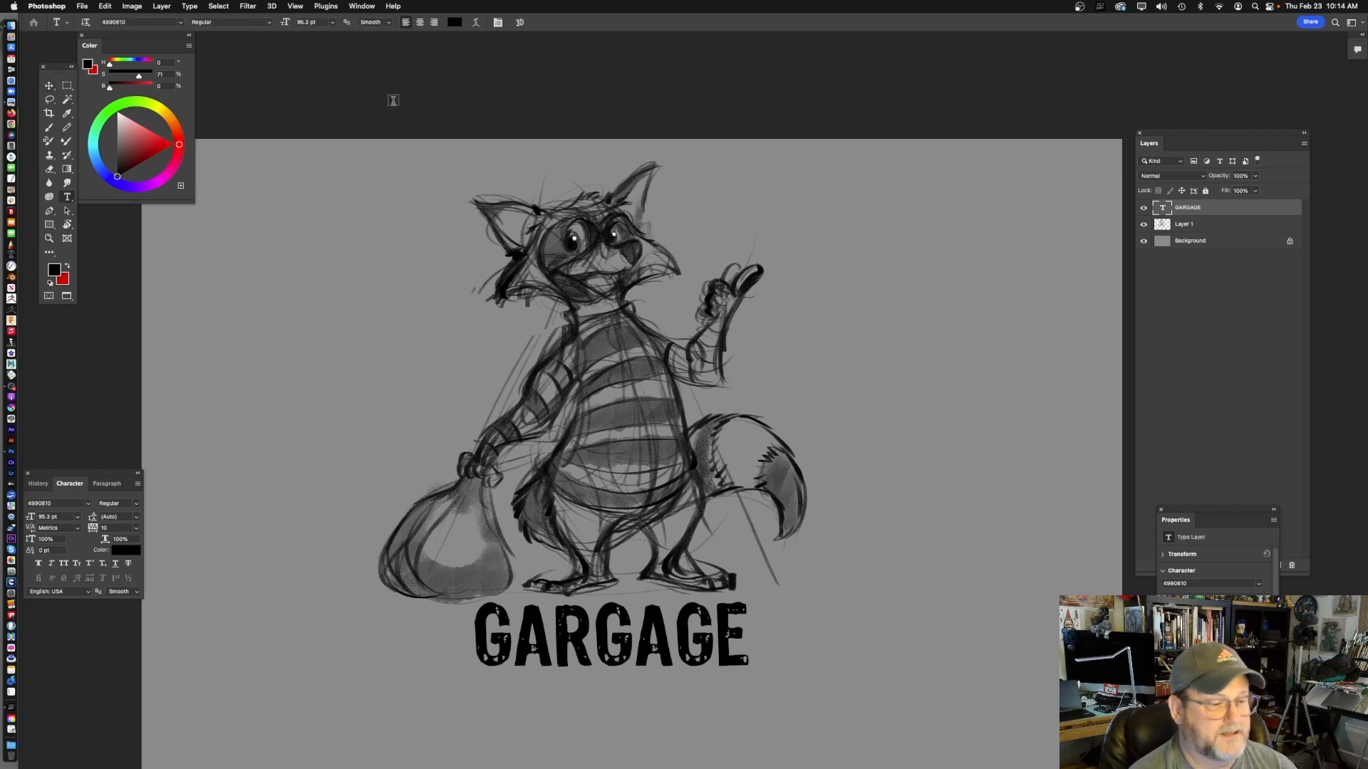
click(180, 22)
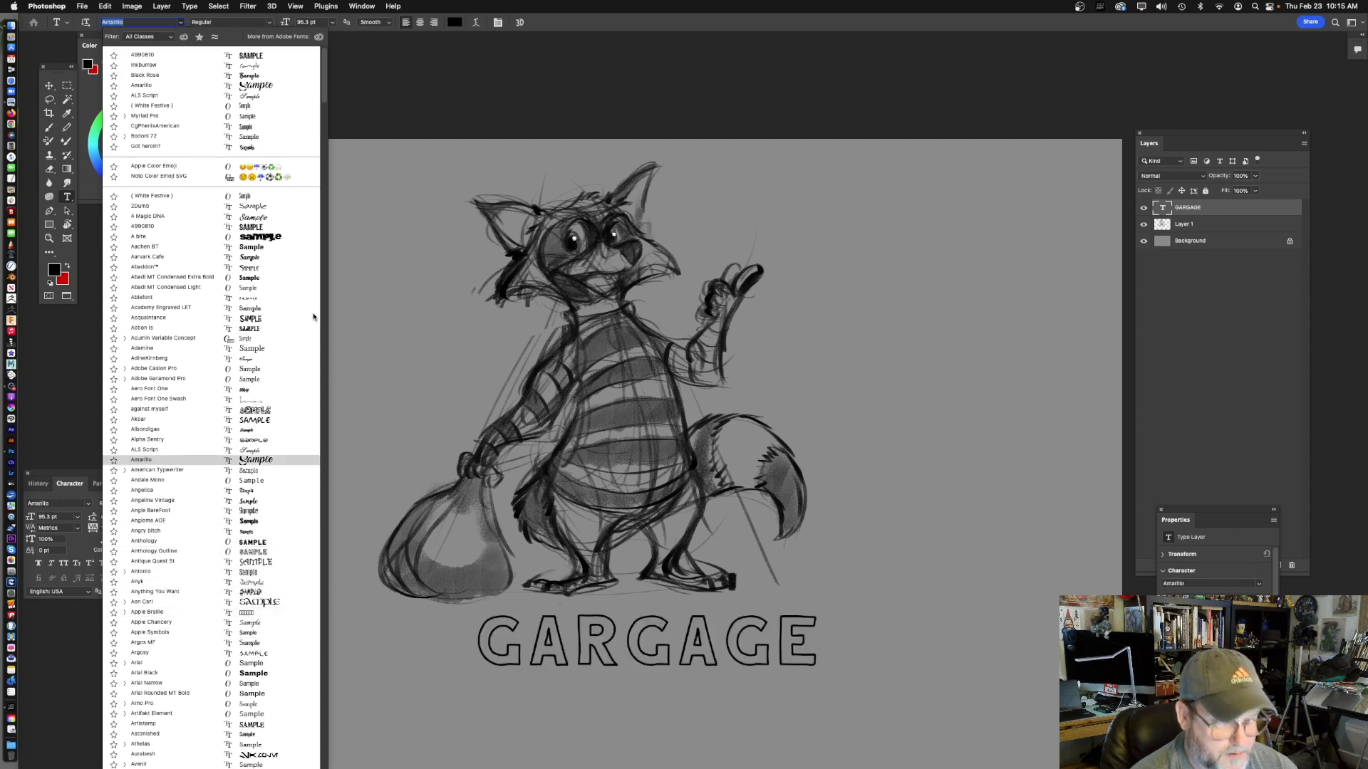
drag(322, 96, 322, 91)
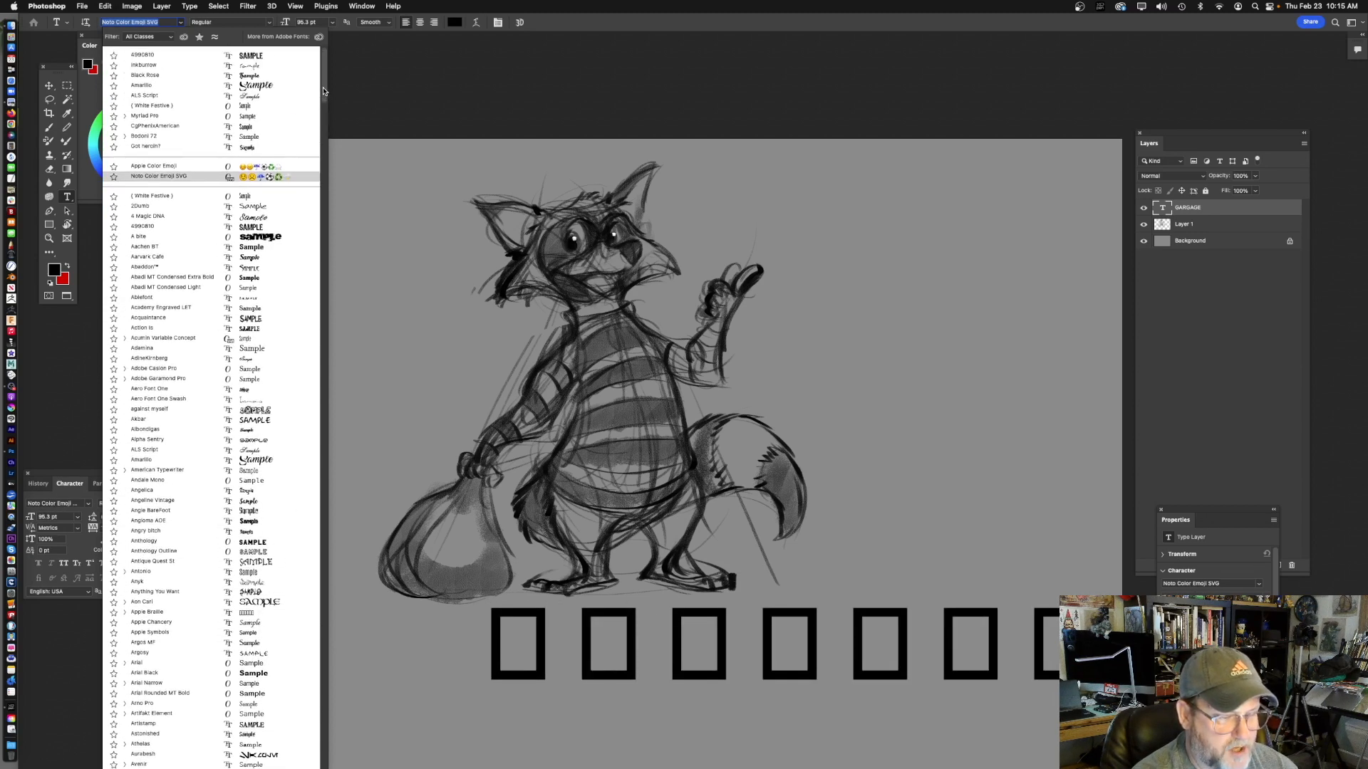
click(271, 237)
scroll(537, 632, down, 3)
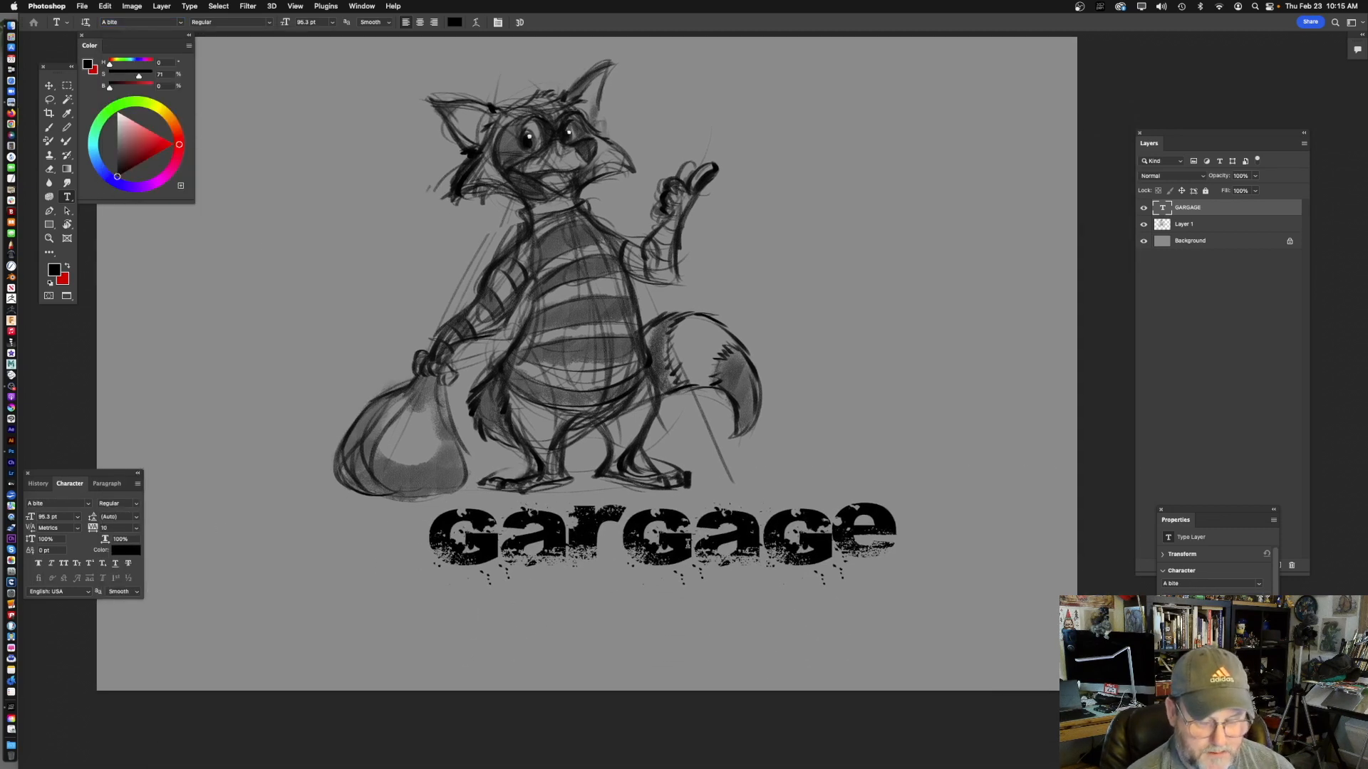
- Correct the label's spelling to "GARBAGE" and scale it down to about 63.33 pt with Free Transform
drag(688, 543, 623, 544)
text(B)
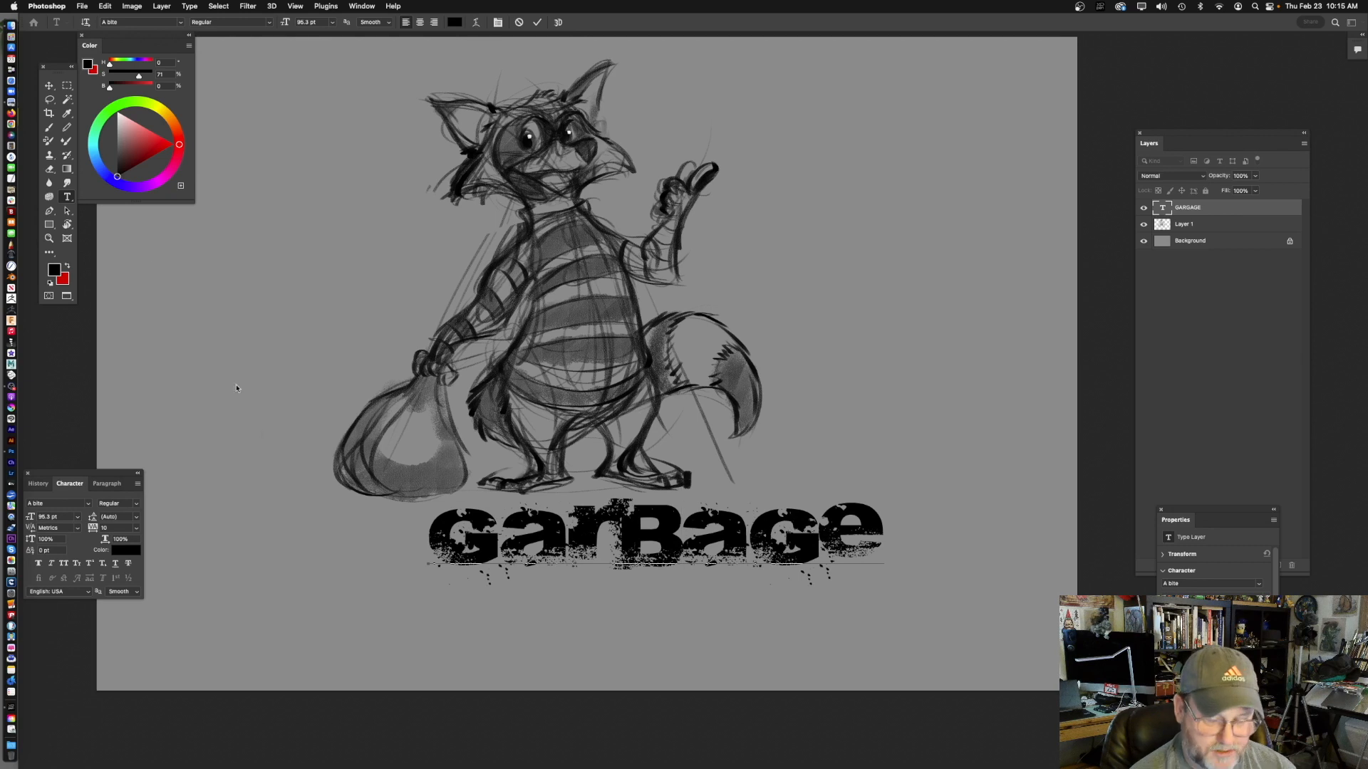
click(49, 85)
key(super+t)
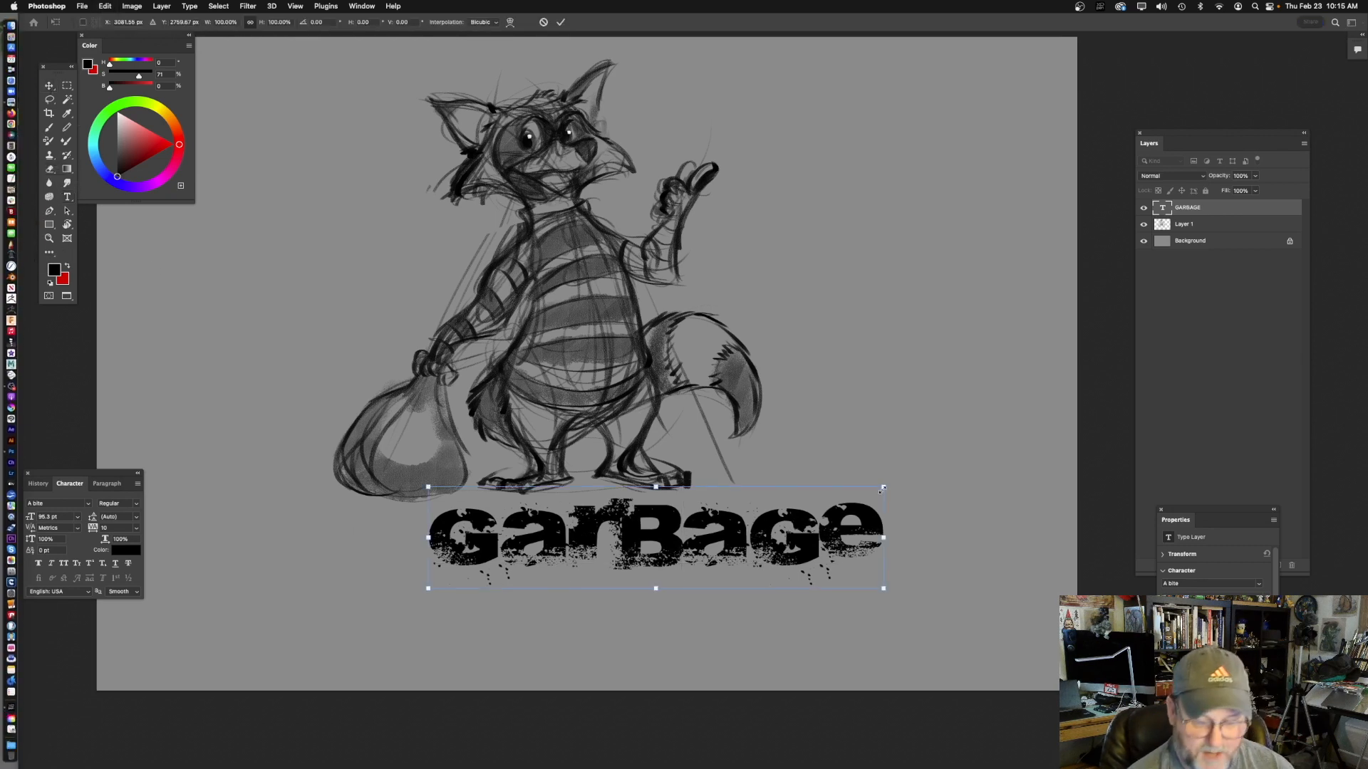
drag(884, 487, 730, 521)
key(Return)
- Duplicate the GARBAGE label just below the original and replace the copy's text with "BANDITS"
mouse_move(674, 565)
mouse_down()
mouse_move(666, 529)
mouse_move(671, 589)
mouse_up()
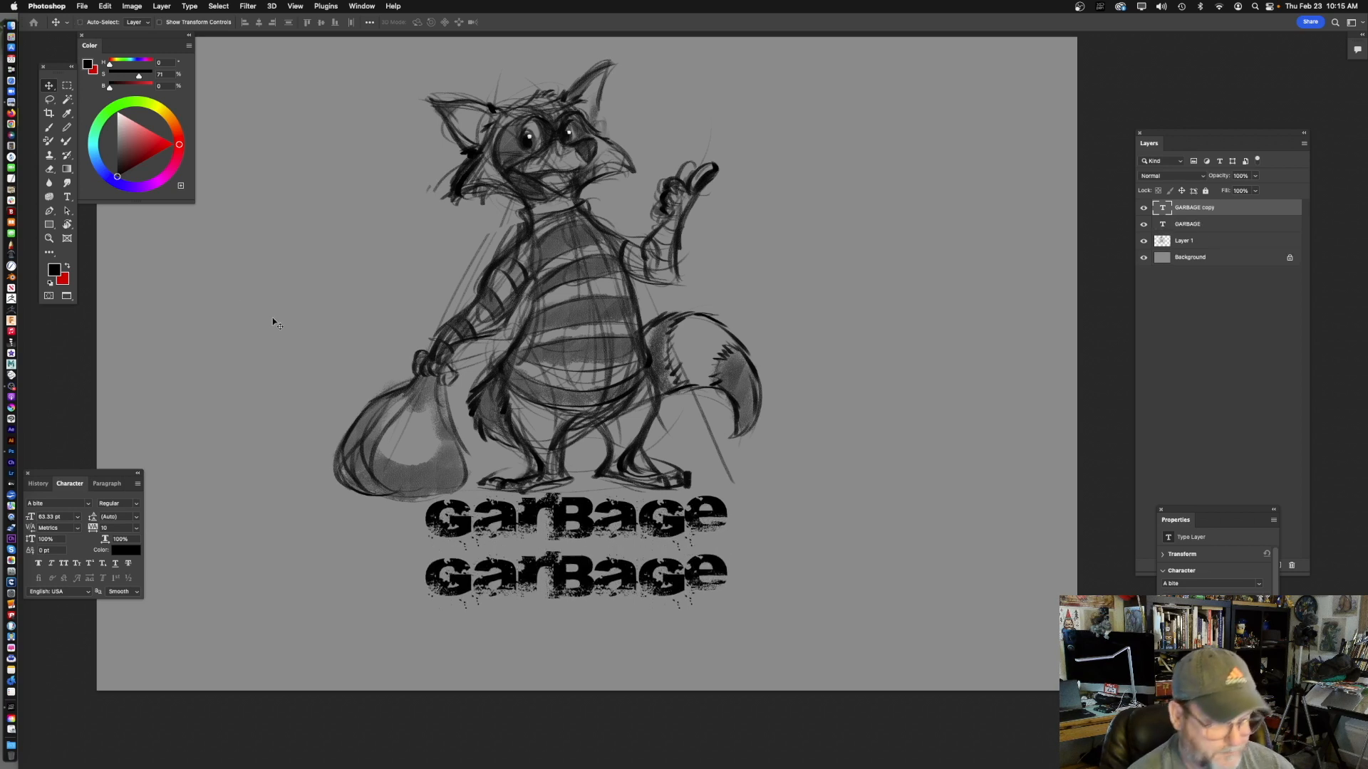
click(67, 198)
click(427, 573)
drag(426, 574, 1001, 470)
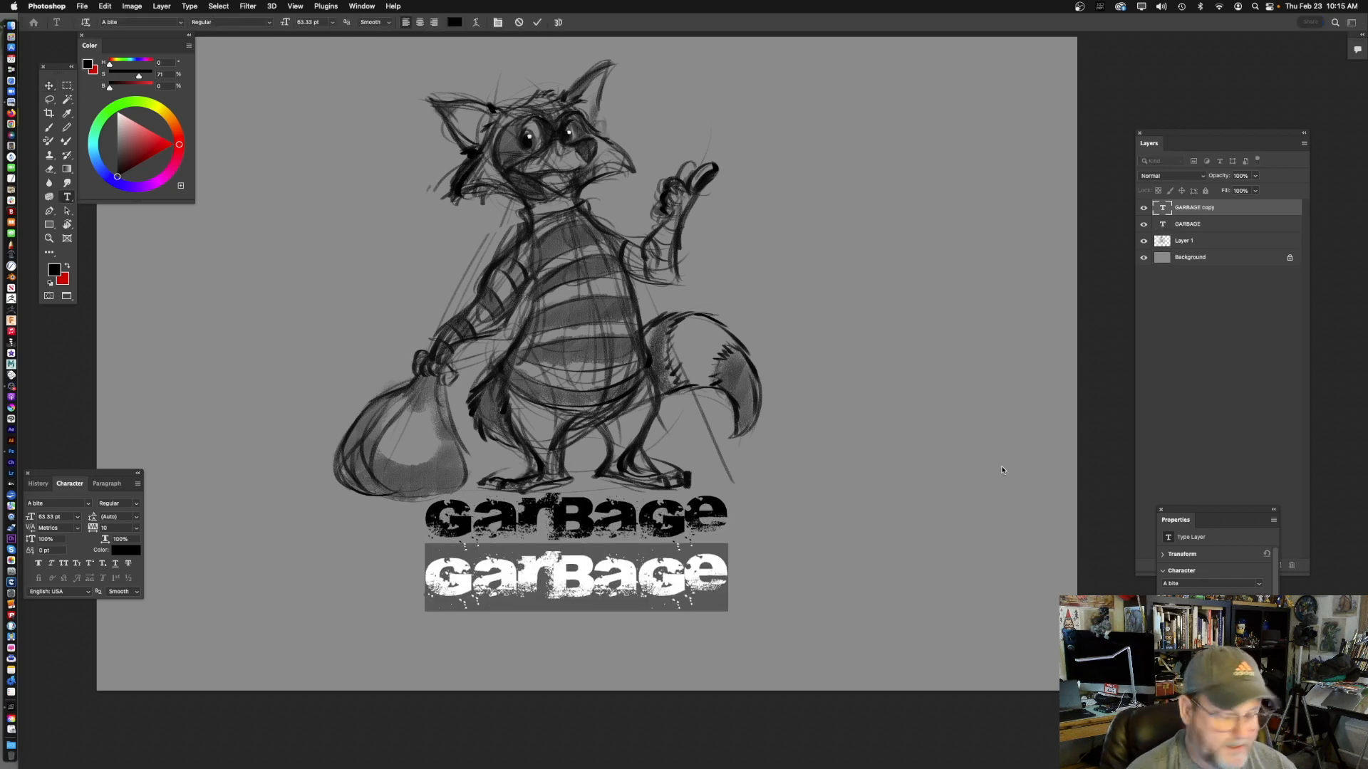
text(Bar)
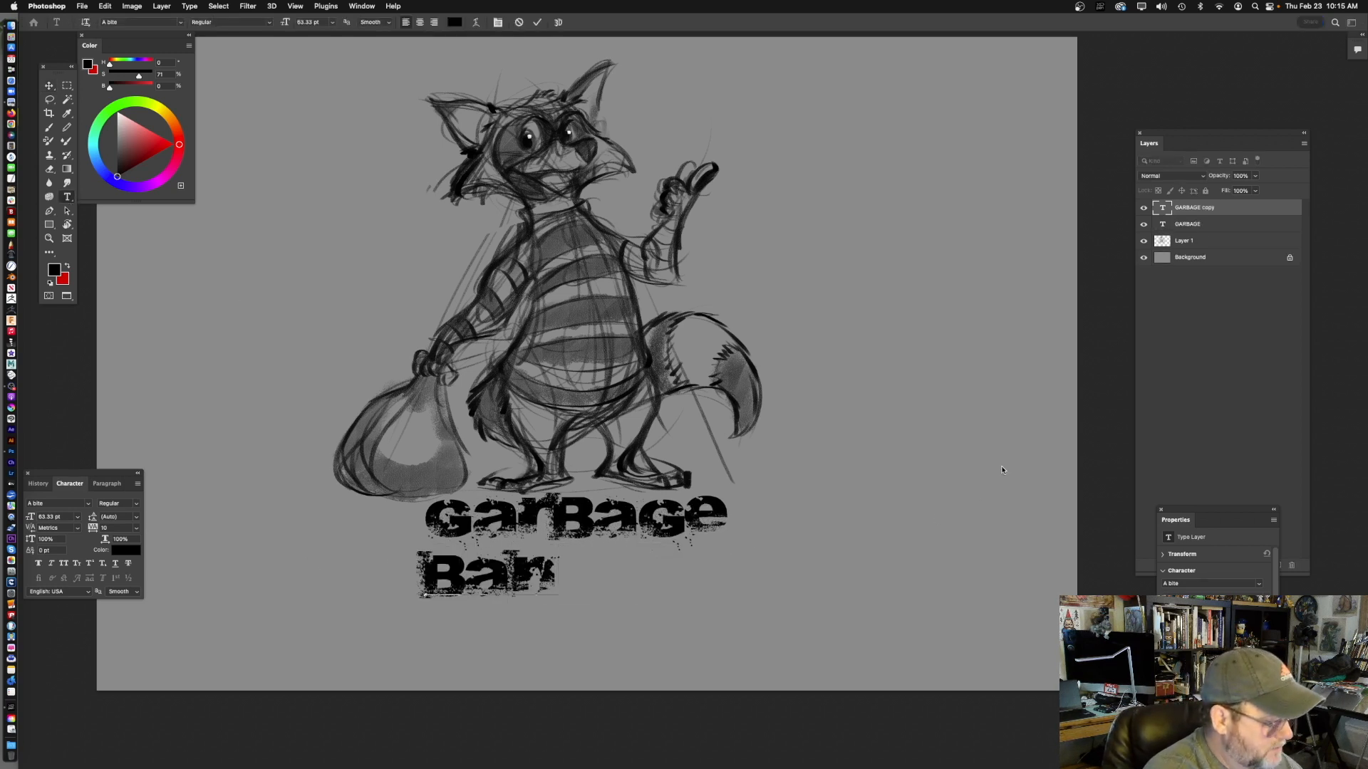
key(BackSpace)
key(BackSpace)
key(BackSpace)
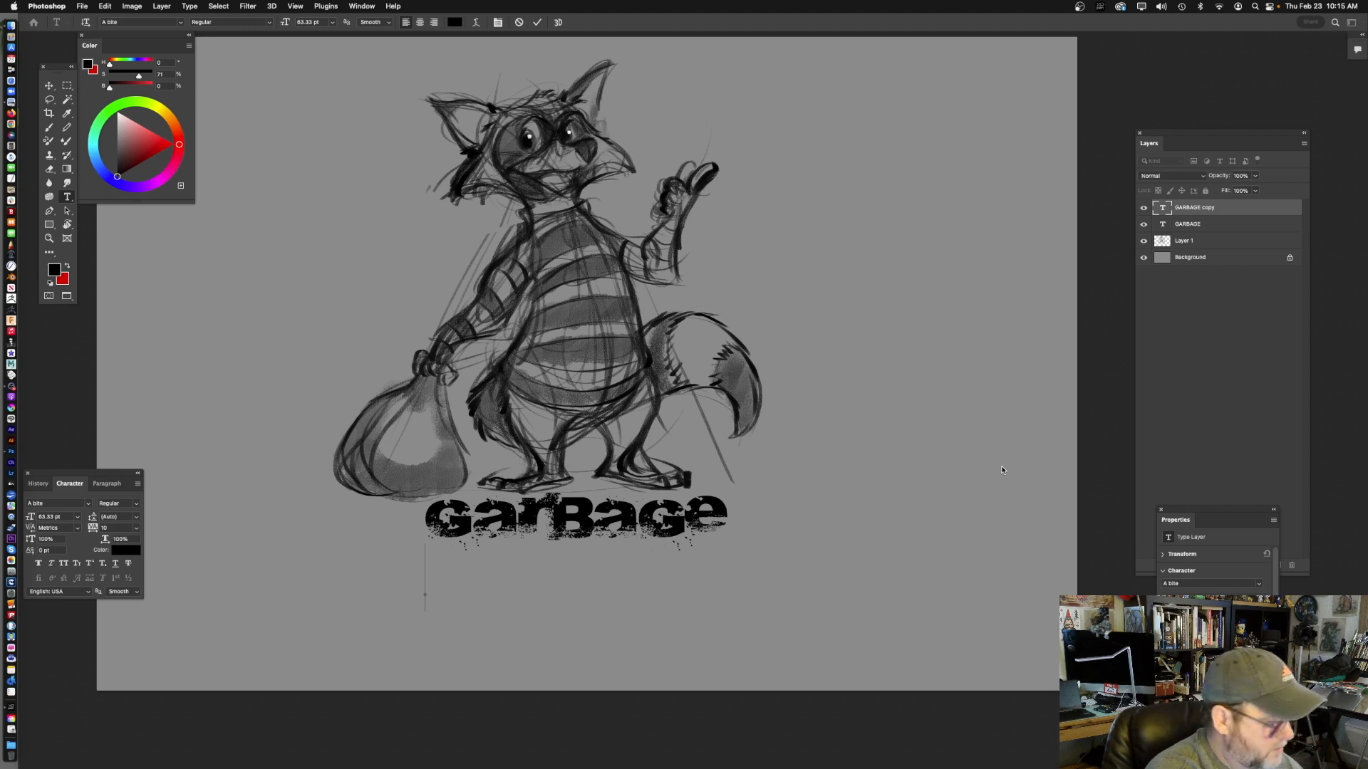
text(Bandits)
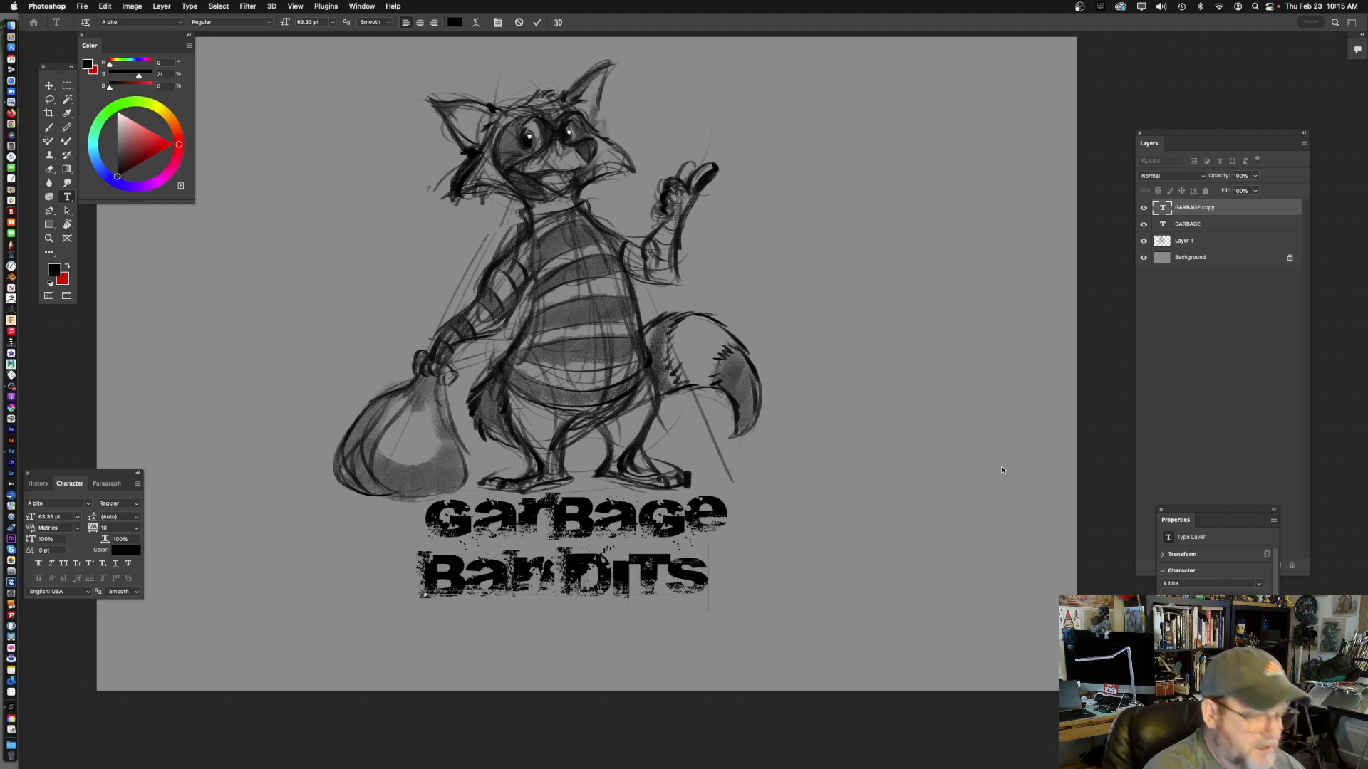
click(49, 85)
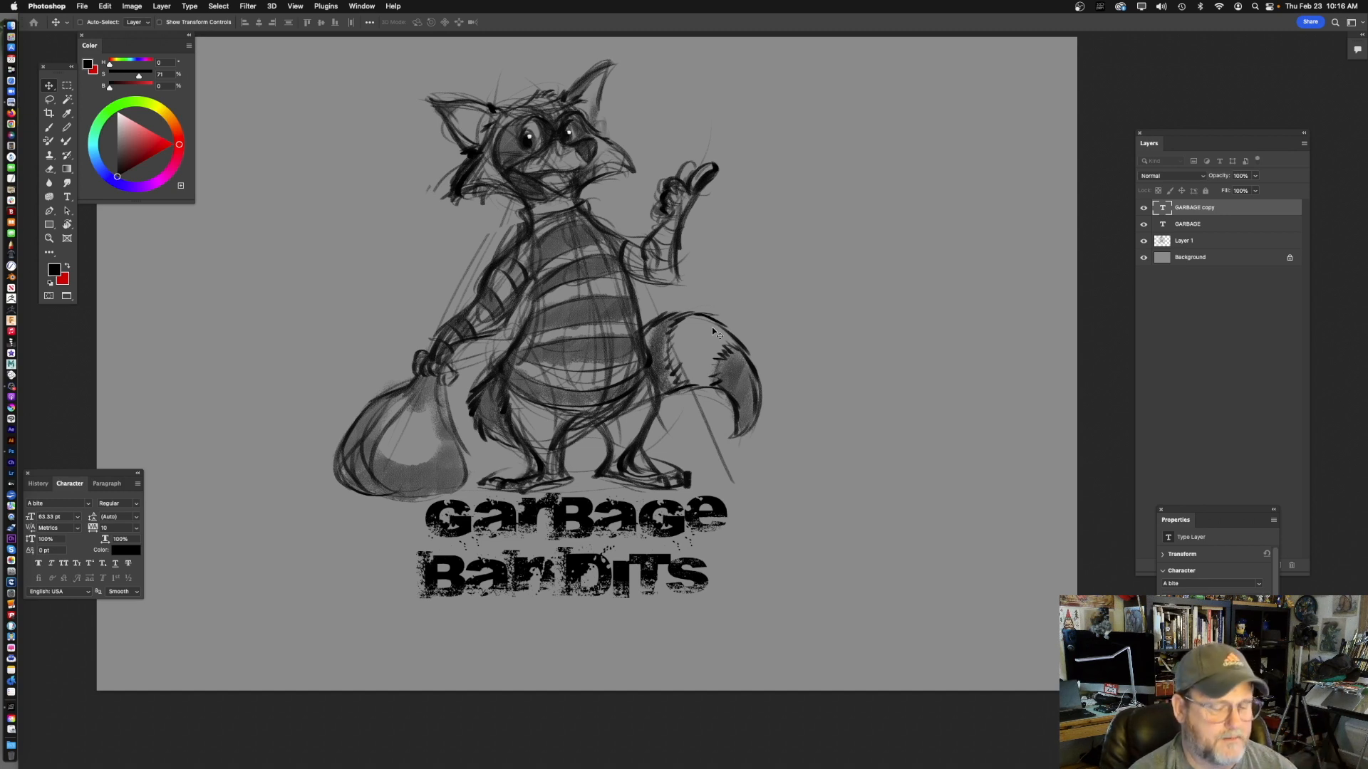
- Set the font of the BANDITS label to Capture it 2
mouse_move(718, 359)
mouse_down()
mouse_move(748, 371)
mouse_move(717, 355)
mouse_up()
drag(689, 389, 721, 391)
drag(720, 396, 736, 444)
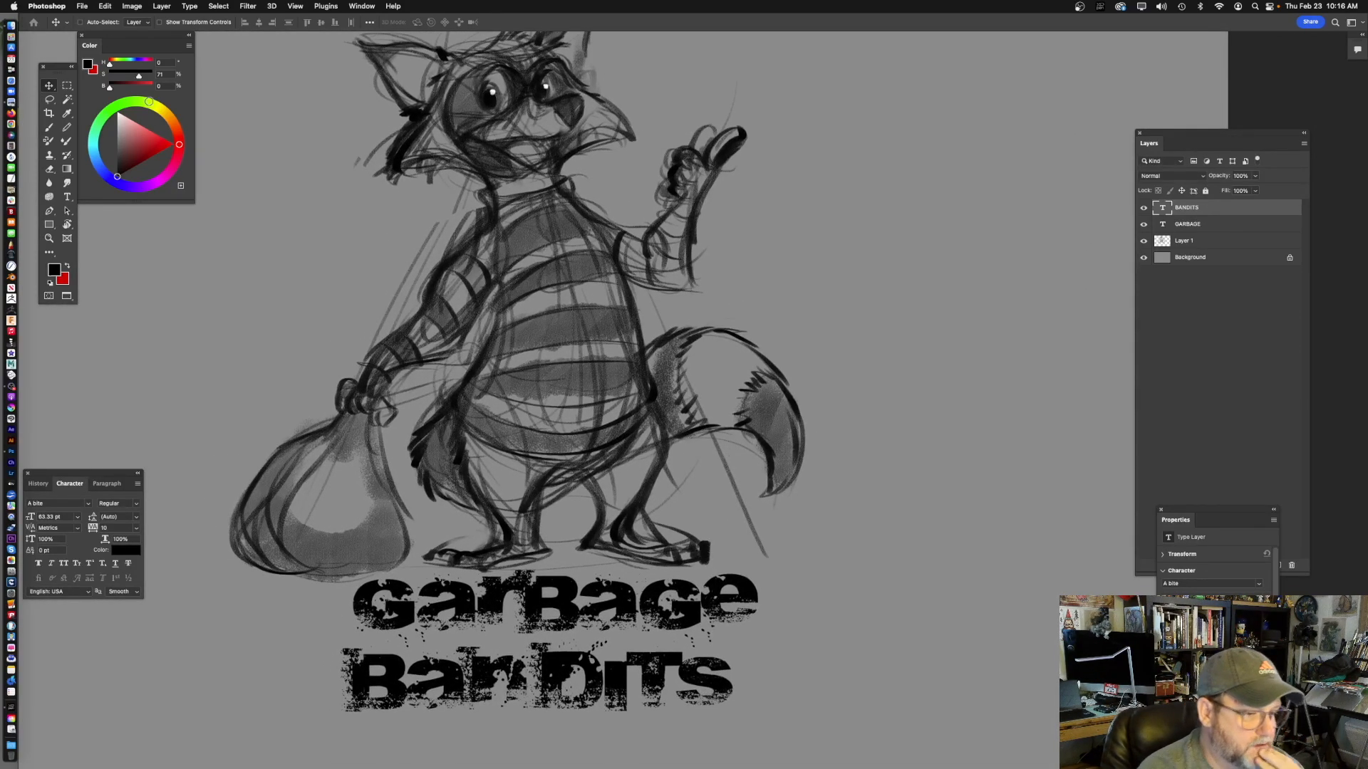
click(88, 504)
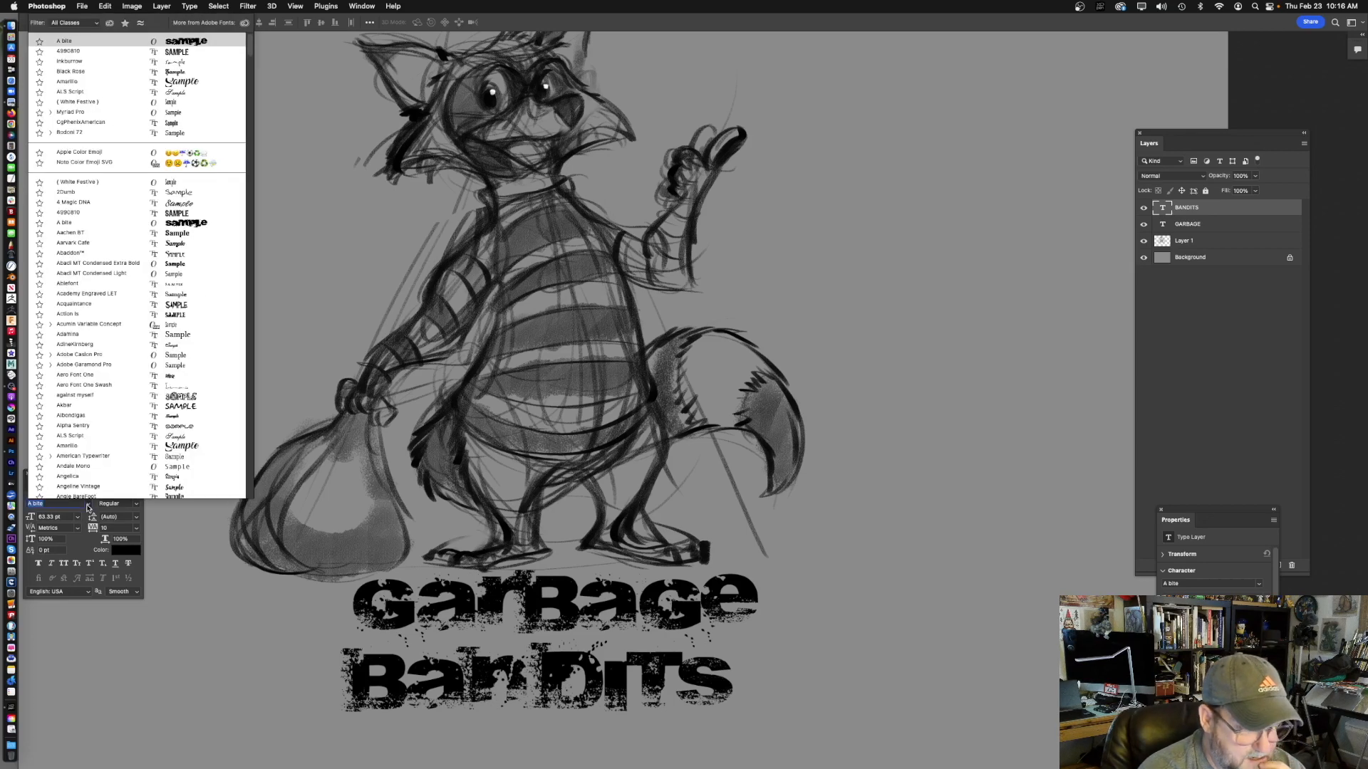
drag(250, 47, 248, 90)
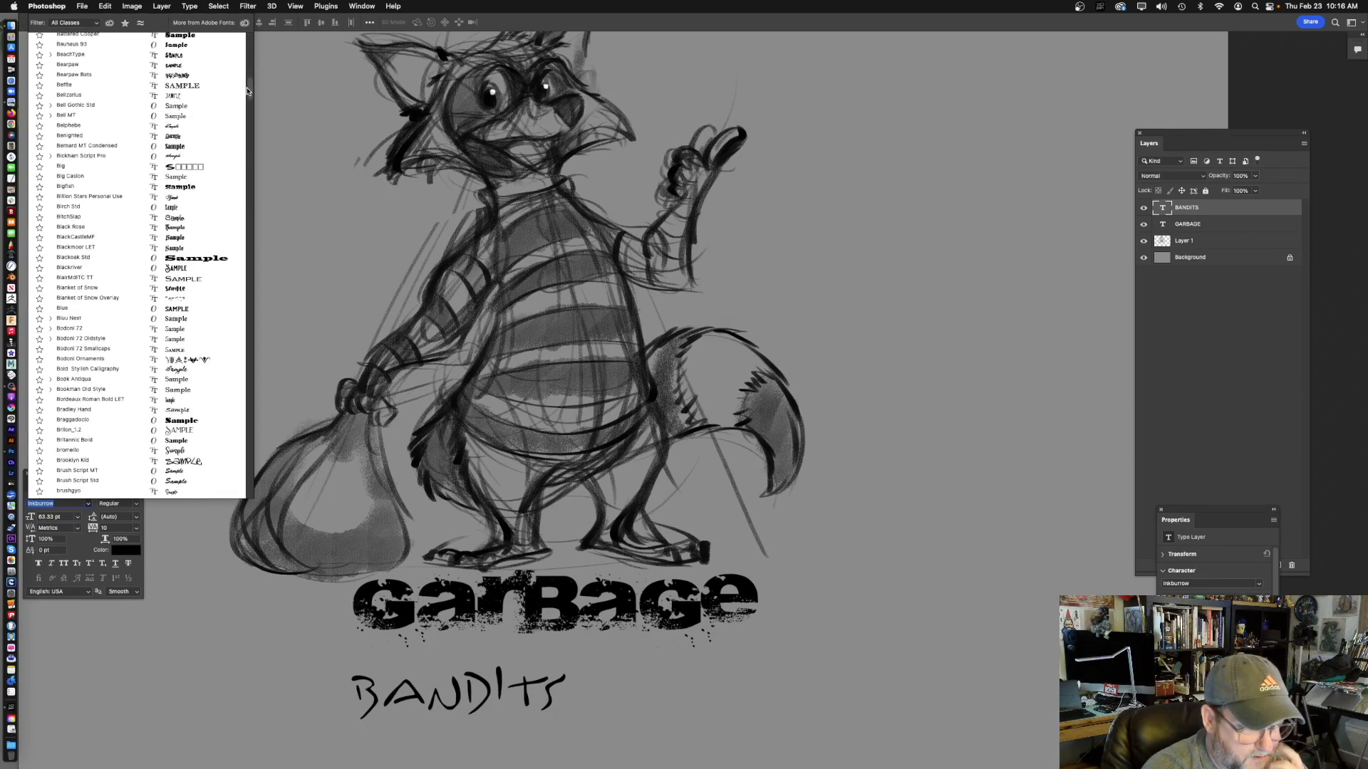
drag(248, 91, 245, 106)
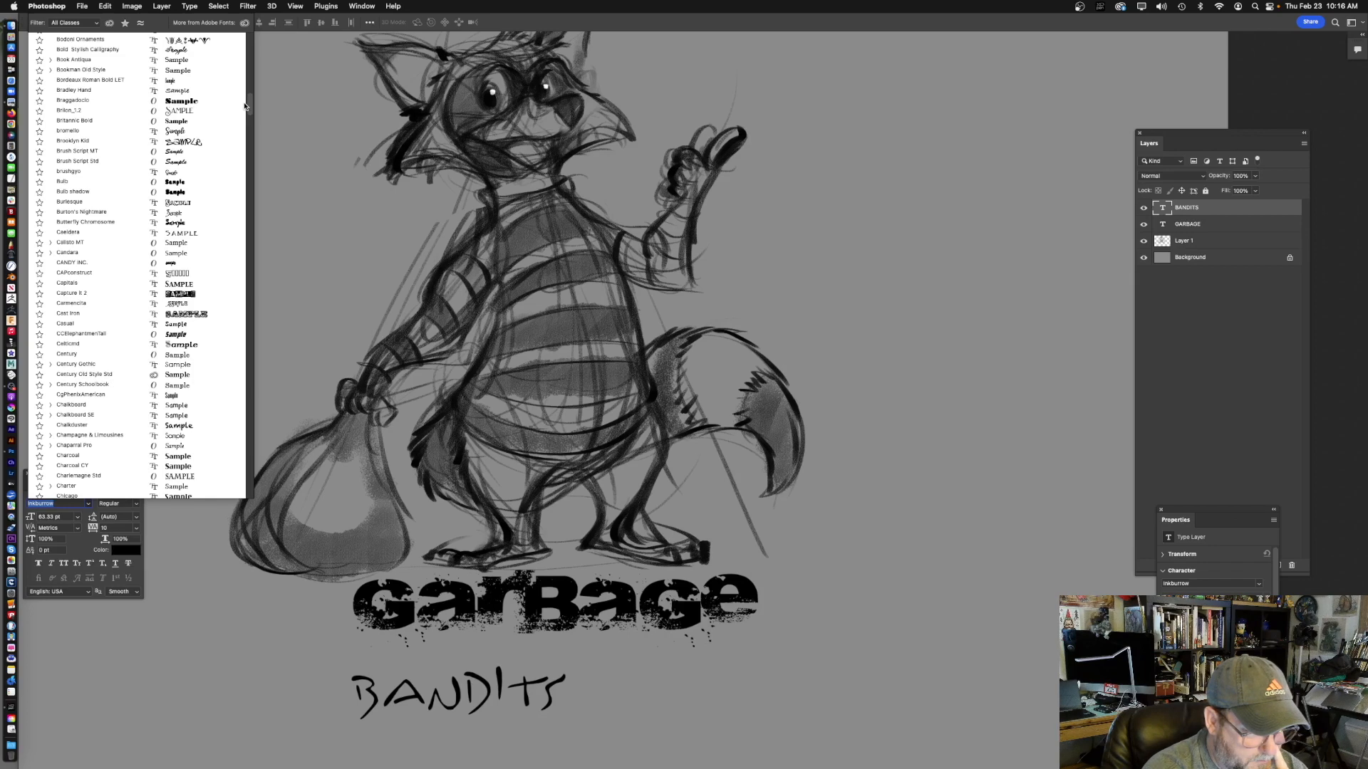
scroll(207, 214, up, 5)
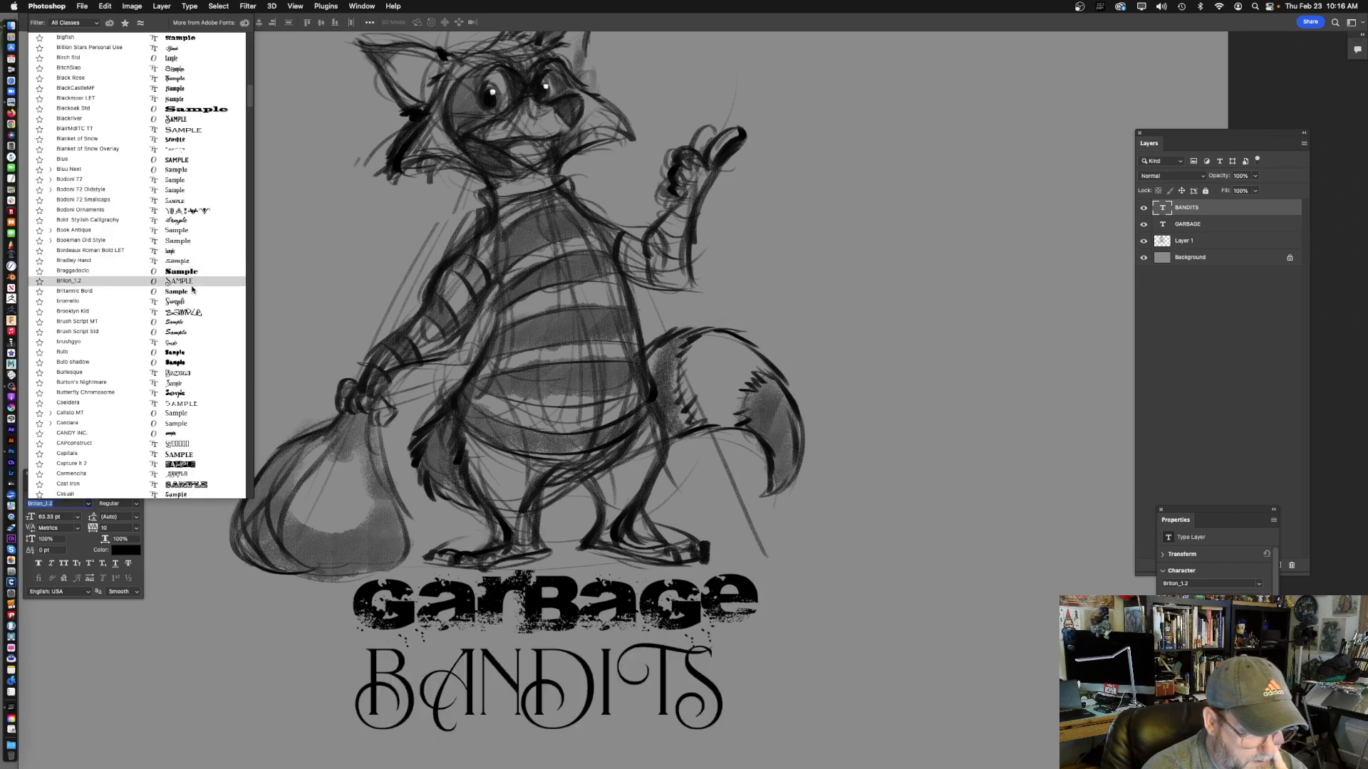
click(184, 465)
- Scale BANDITS to about 96.43 pt, matching the width of GARBAGE, and position it directly beneath that word
key(v)
drag(597, 688, 660, 673)
key(ctrl+t)
drag(548, 700, 549, 734)
key(Return)
scroll(755, 588, down, 5)
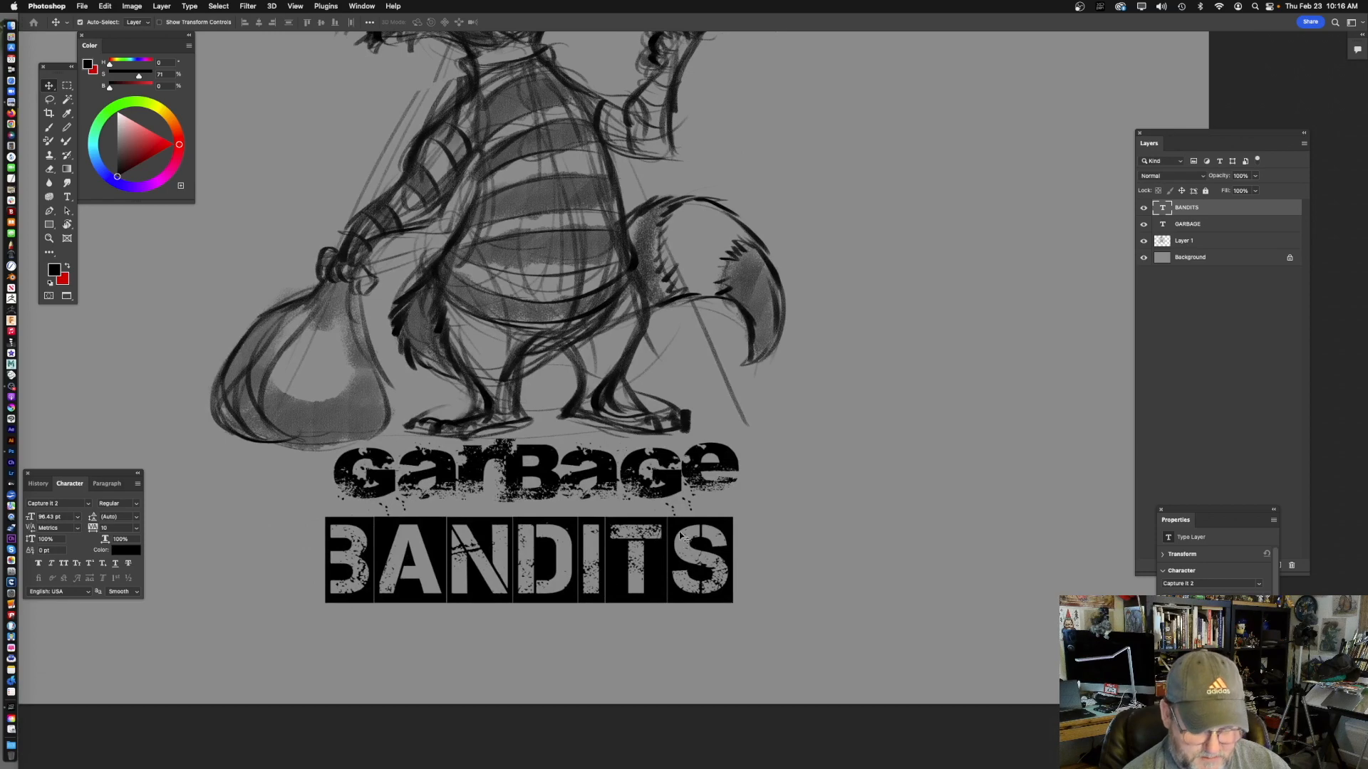
drag(680, 536, 703, 466)
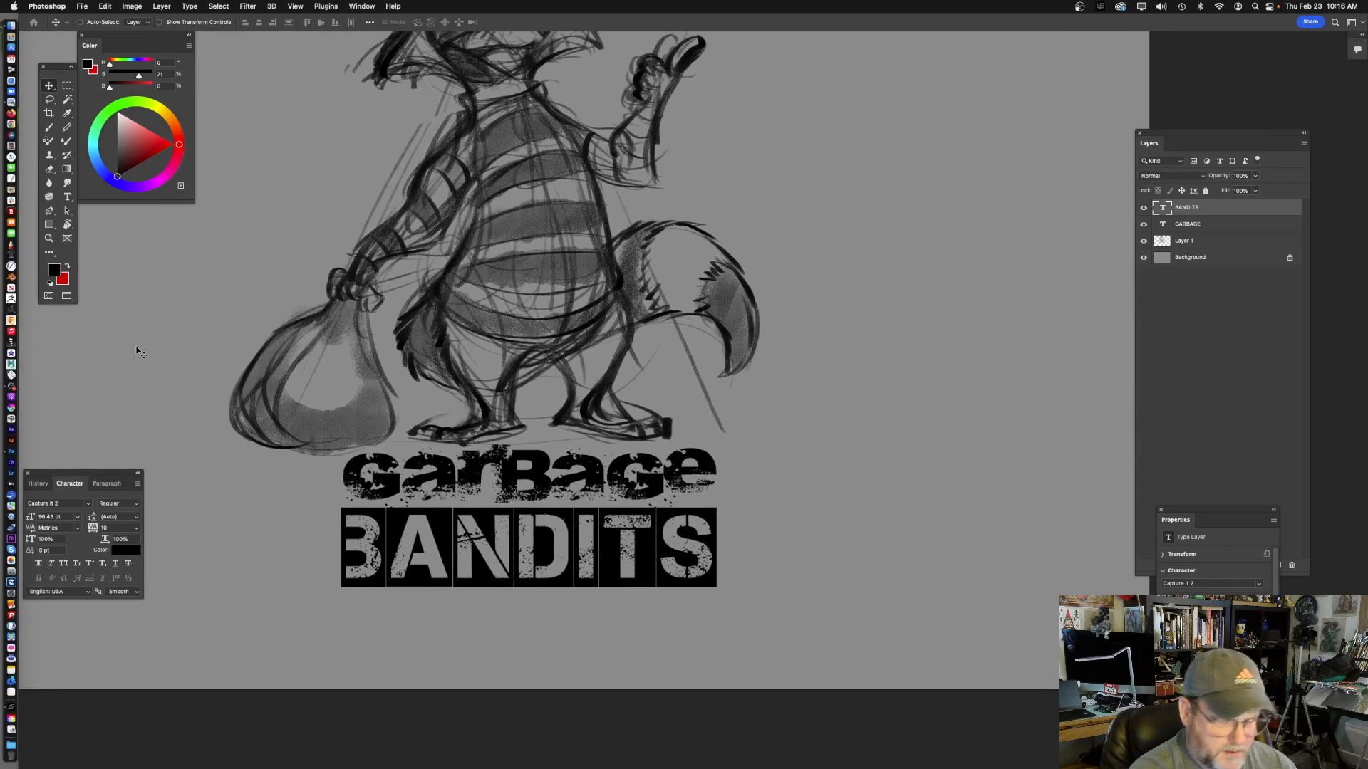
- Duplicate the GARBAGE label and place one copy in the empty area to the right of the raccoon, above tail height
click(621, 474)
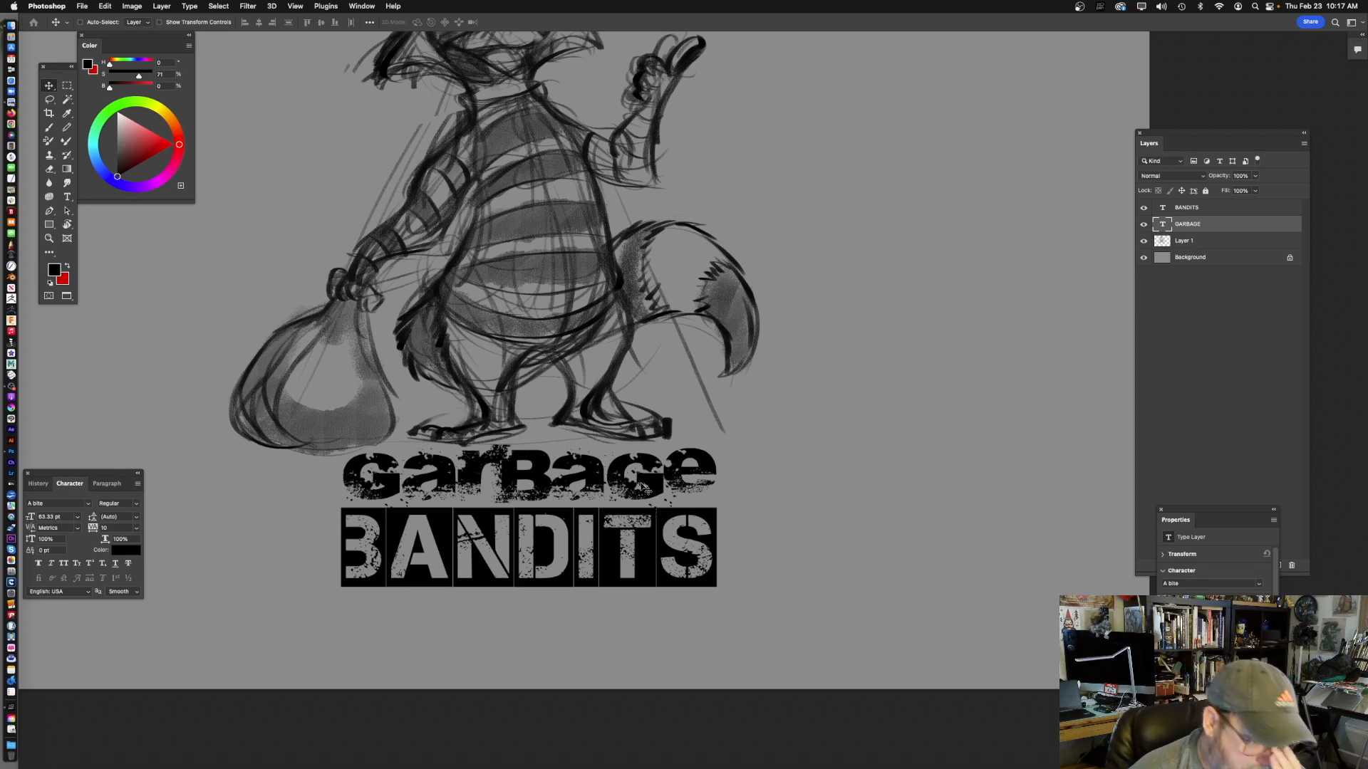
drag(643, 459, 570, 464)
drag(673, 428, 586, 441)
drag(333, 514, 785, 209)
drag(644, 360, 740, 349)
drag(915, 211, 870, 205)
drag(646, 369, 737, 299)
drag(548, 446, 571, 429)
drag(571, 429, 561, 441)
drag(541, 532, 492, 501)
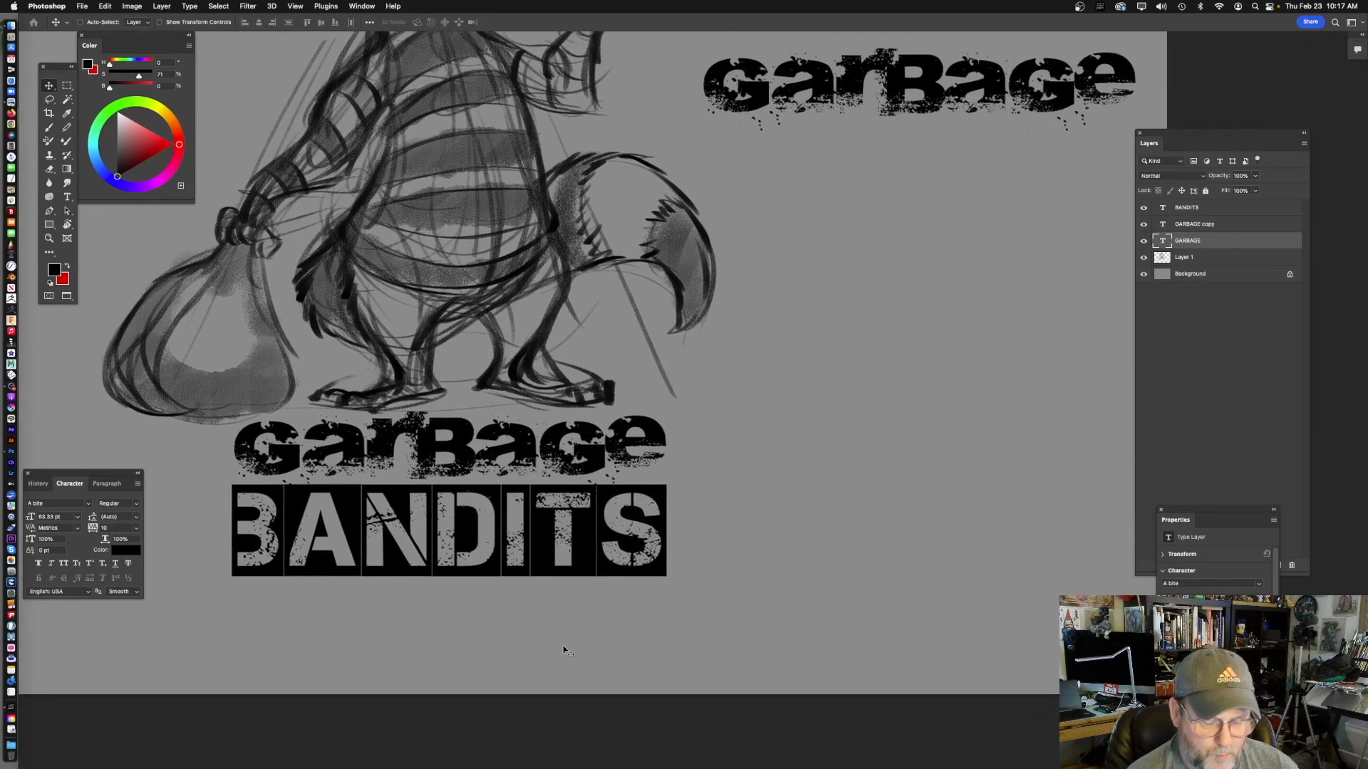
super+click(597, 527)
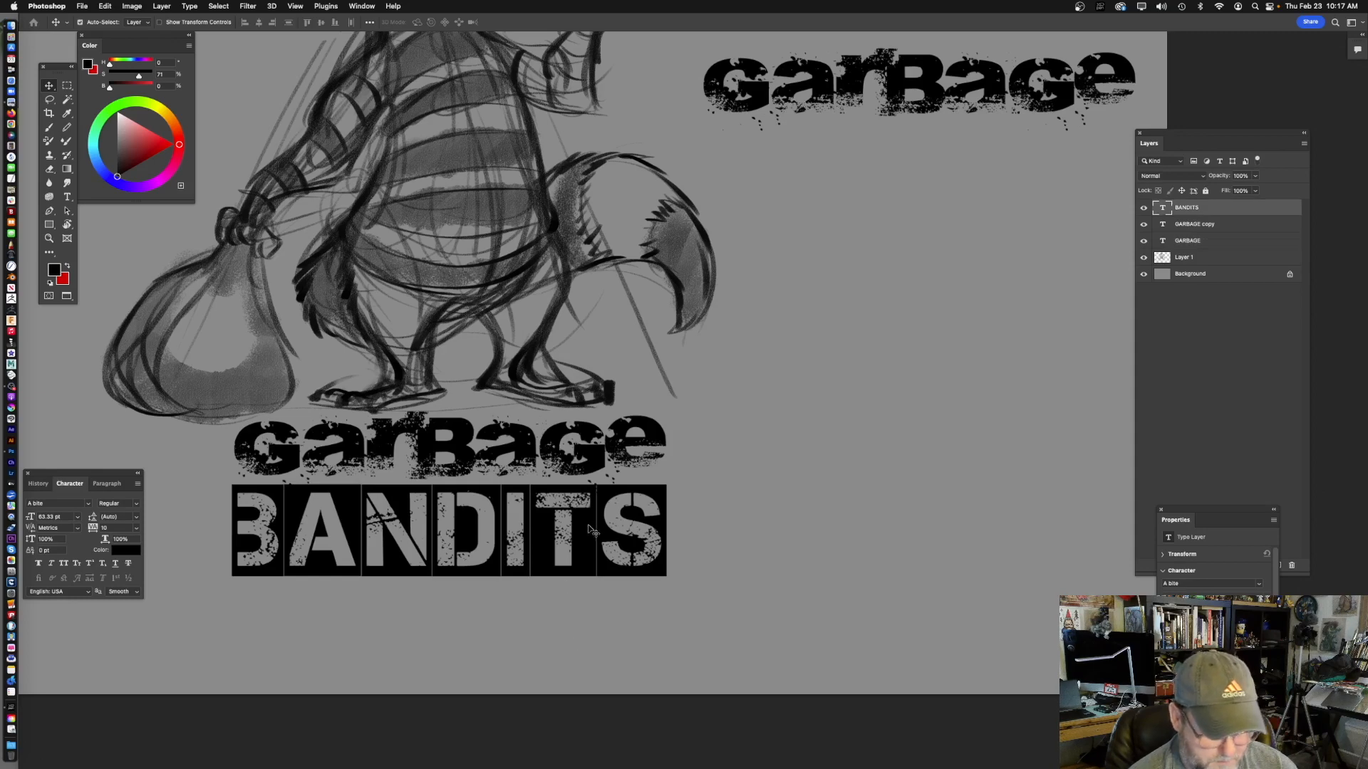
click(136, 503)
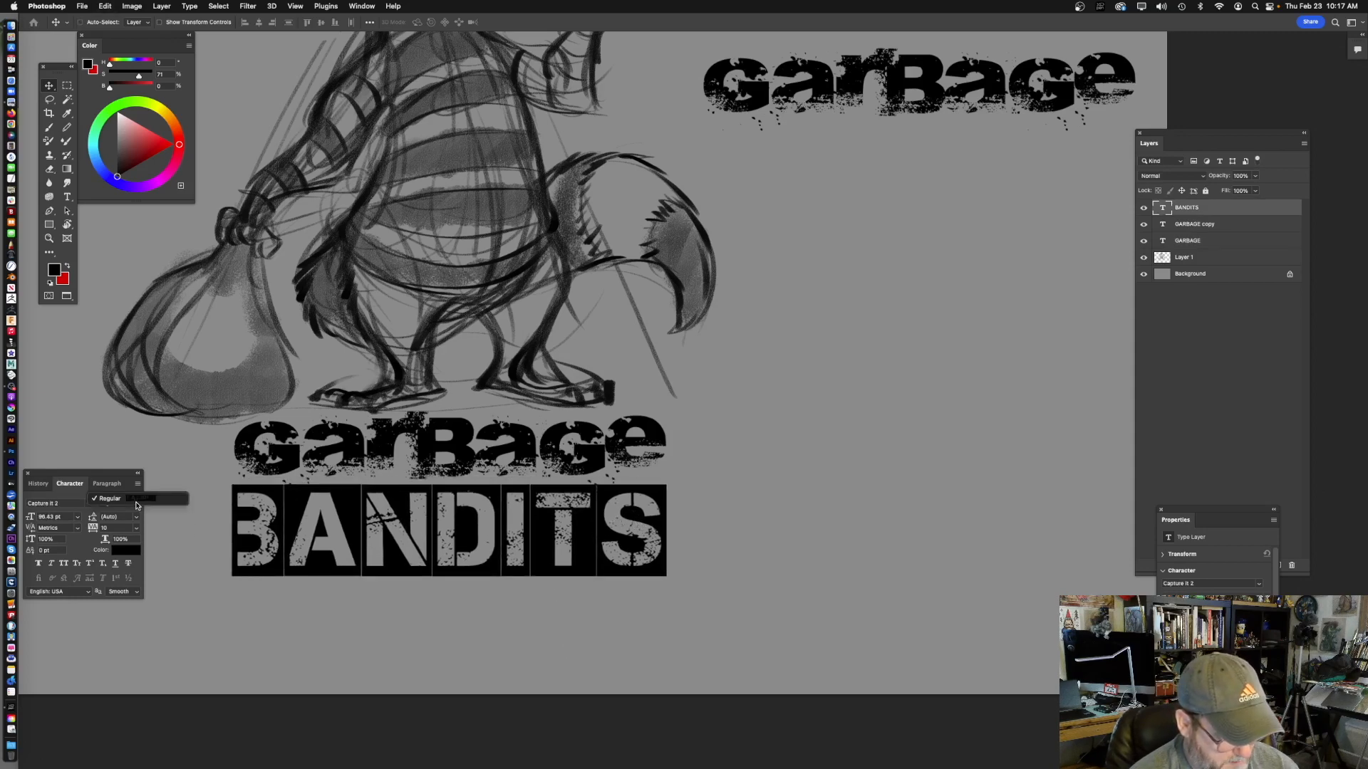
click(178, 450)
- Change the font of the GARBAGE label above BANDITS to Abadi MT Condensed Light
super+click(463, 457)
drag(576, 401, 637, 410)
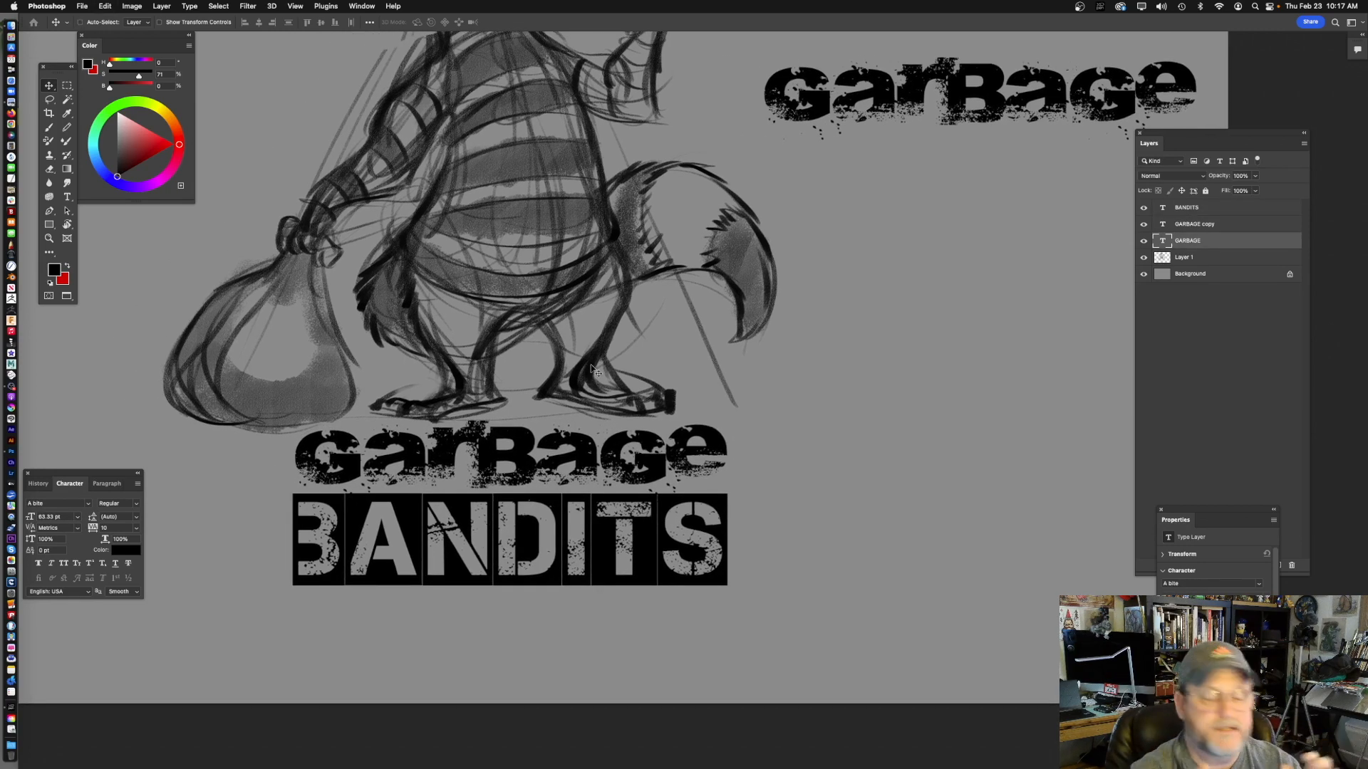
click(67, 198)
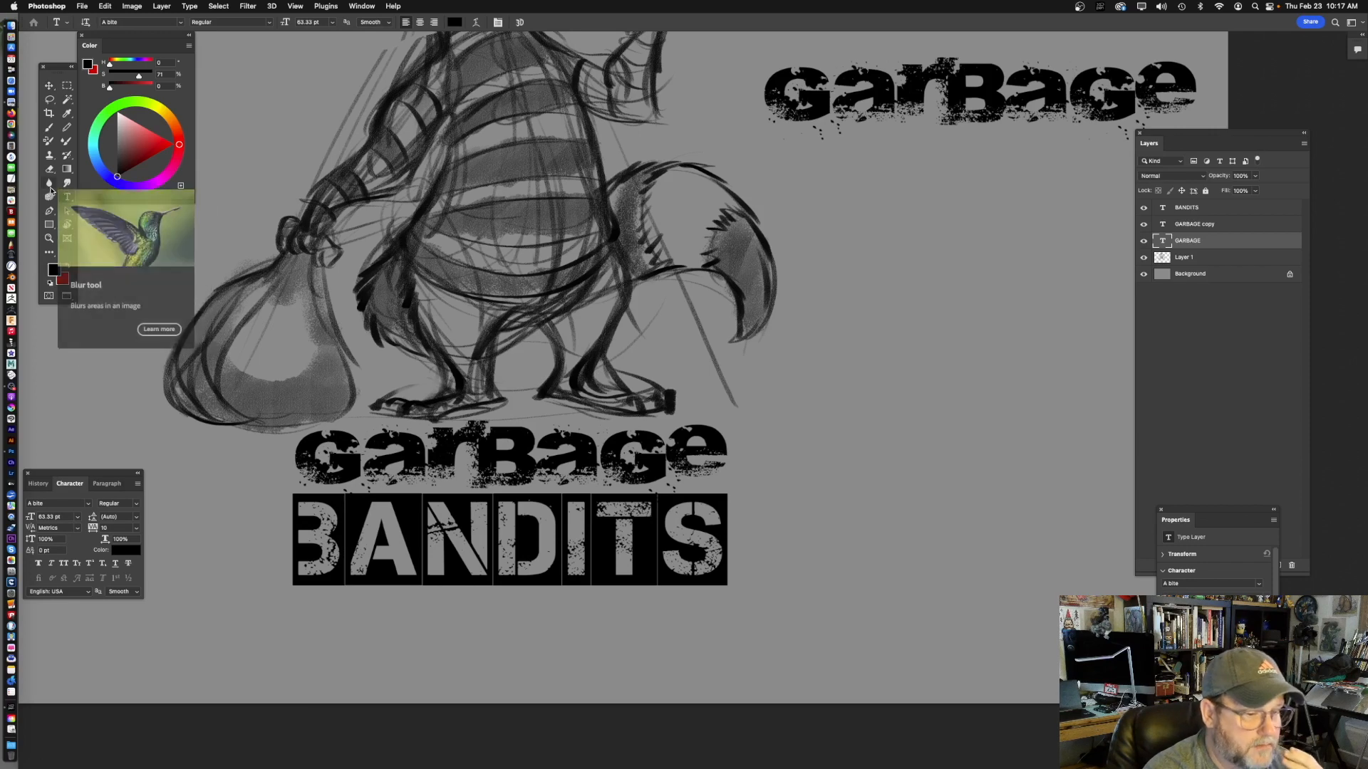
click(180, 22)
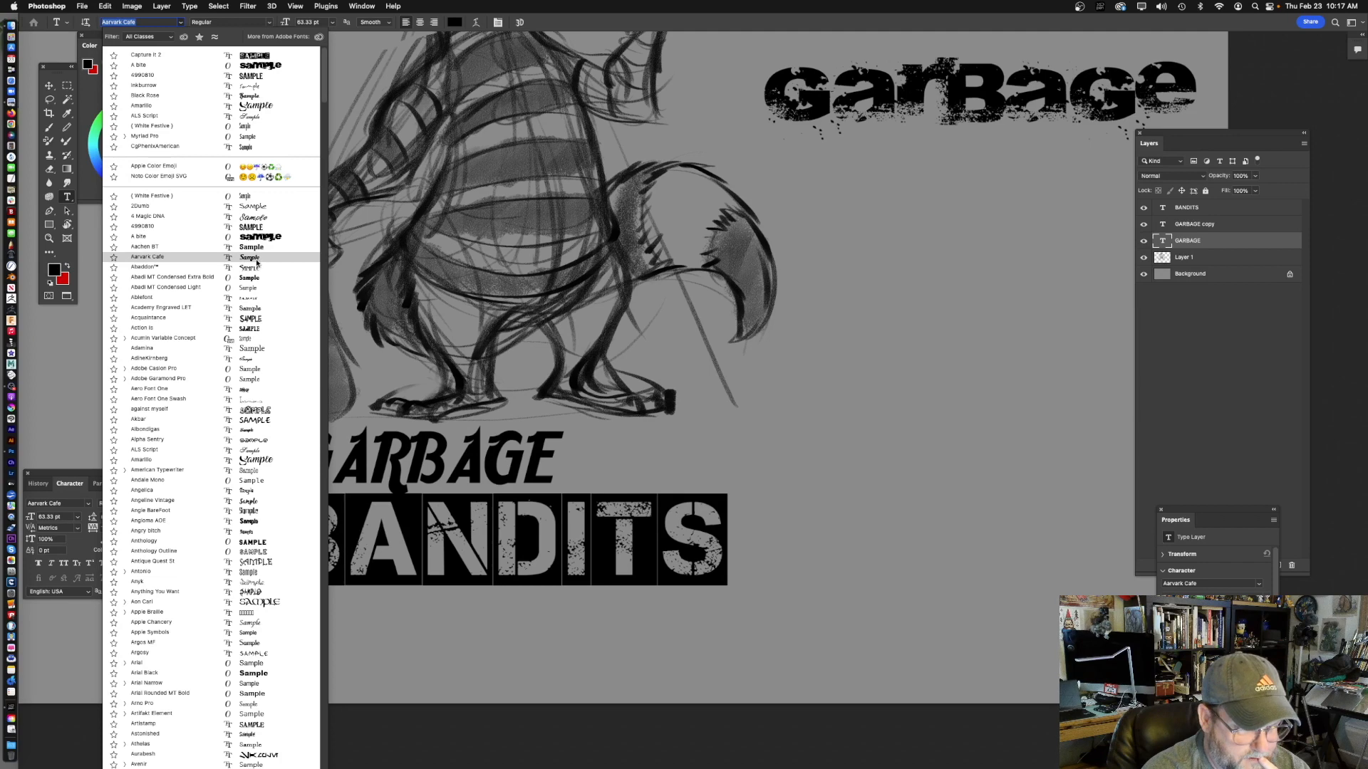
click(252, 288)
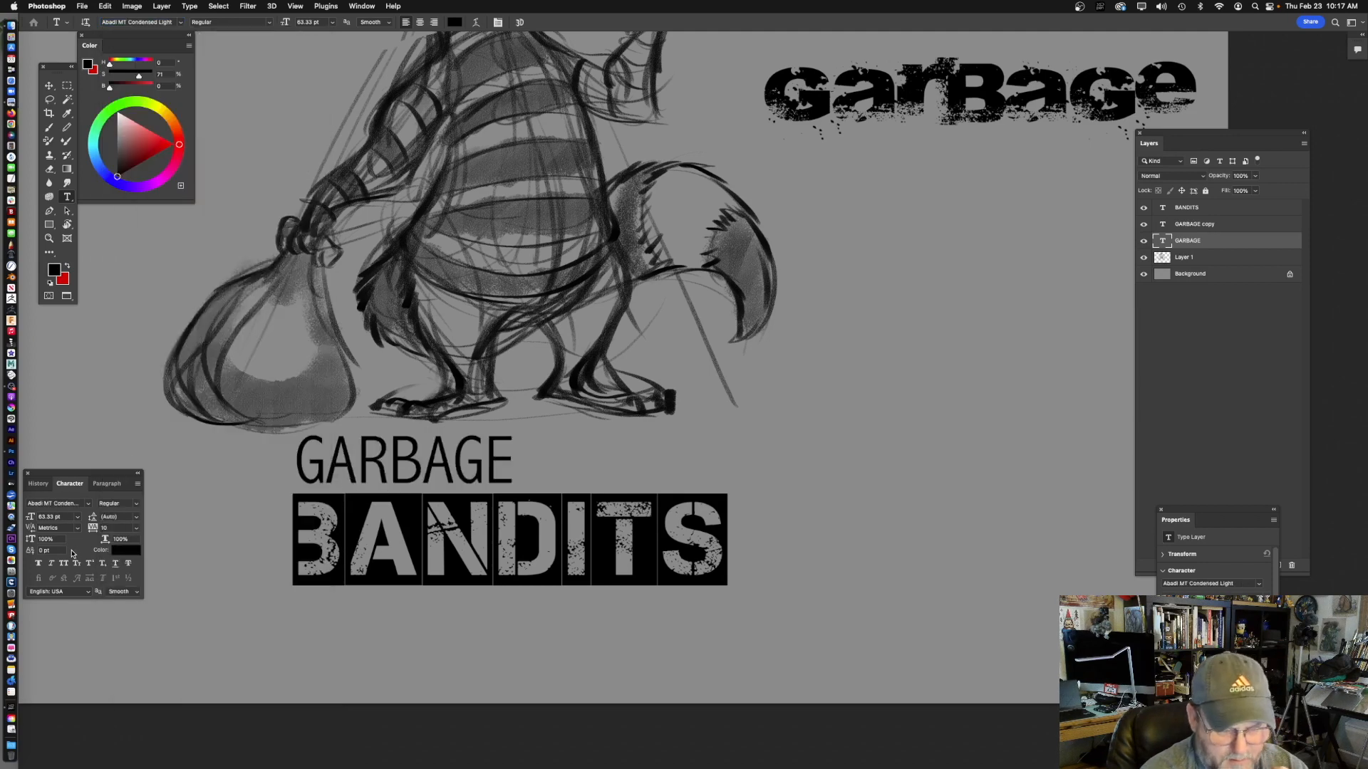
- Preview alternative fonts on the GARBAGE label above BANDITS, including Andale Mono, Candara, CANDY INC. and Cochin
drag(492, 475, 548, 471)
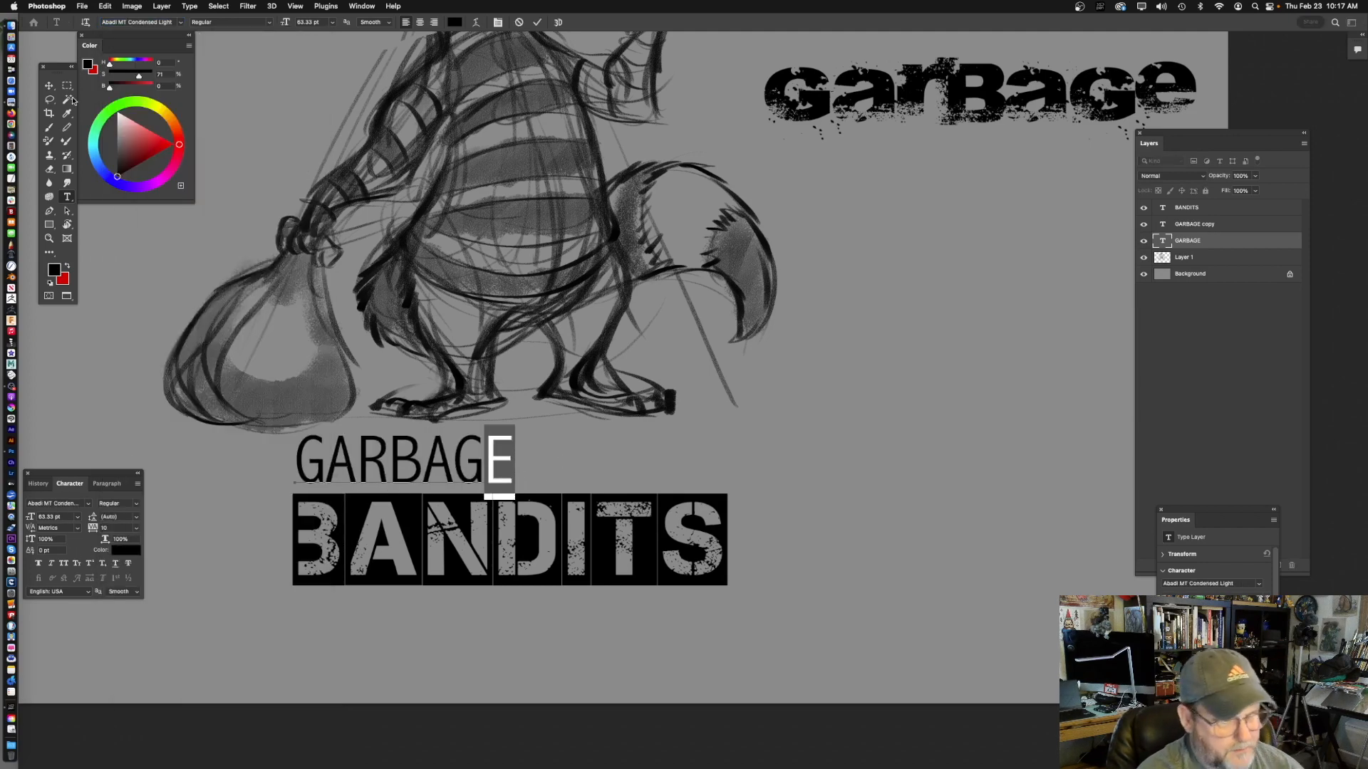
click(50, 85)
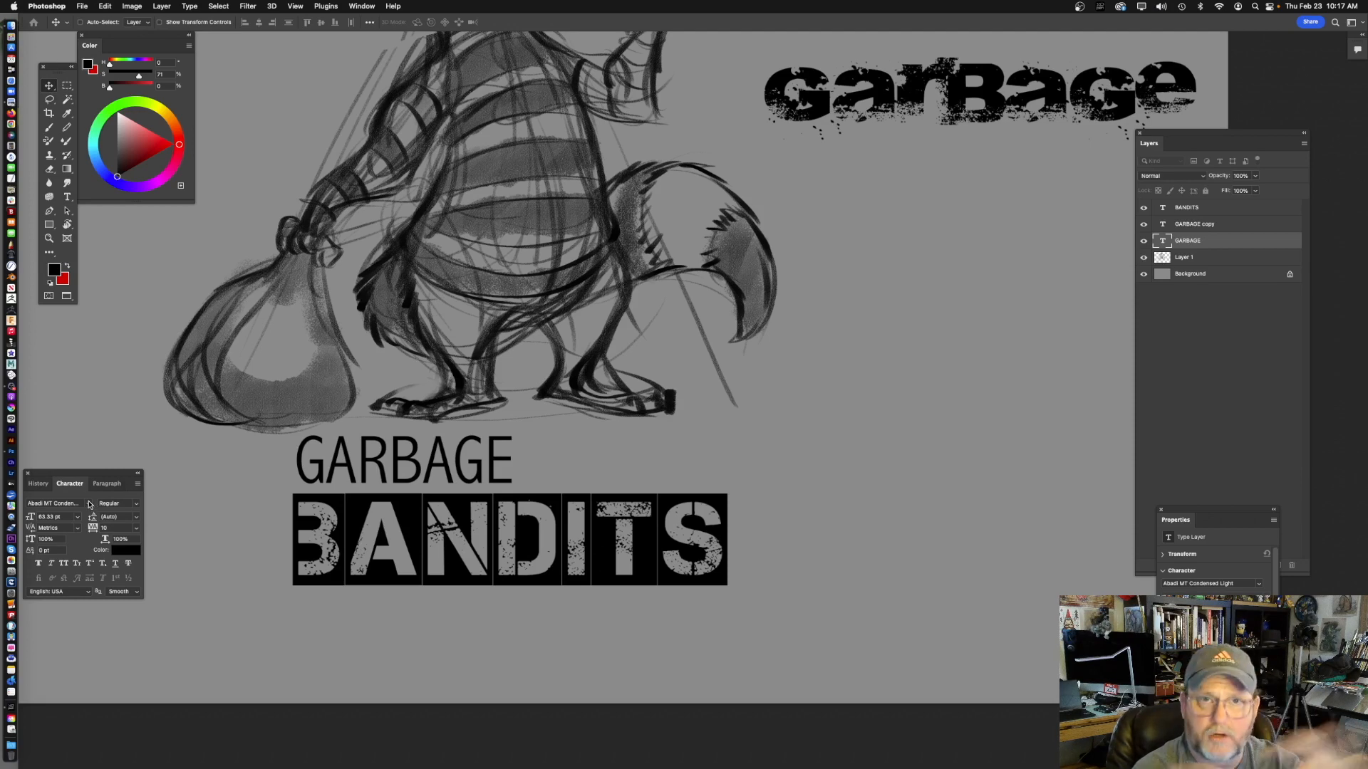
click(90, 504)
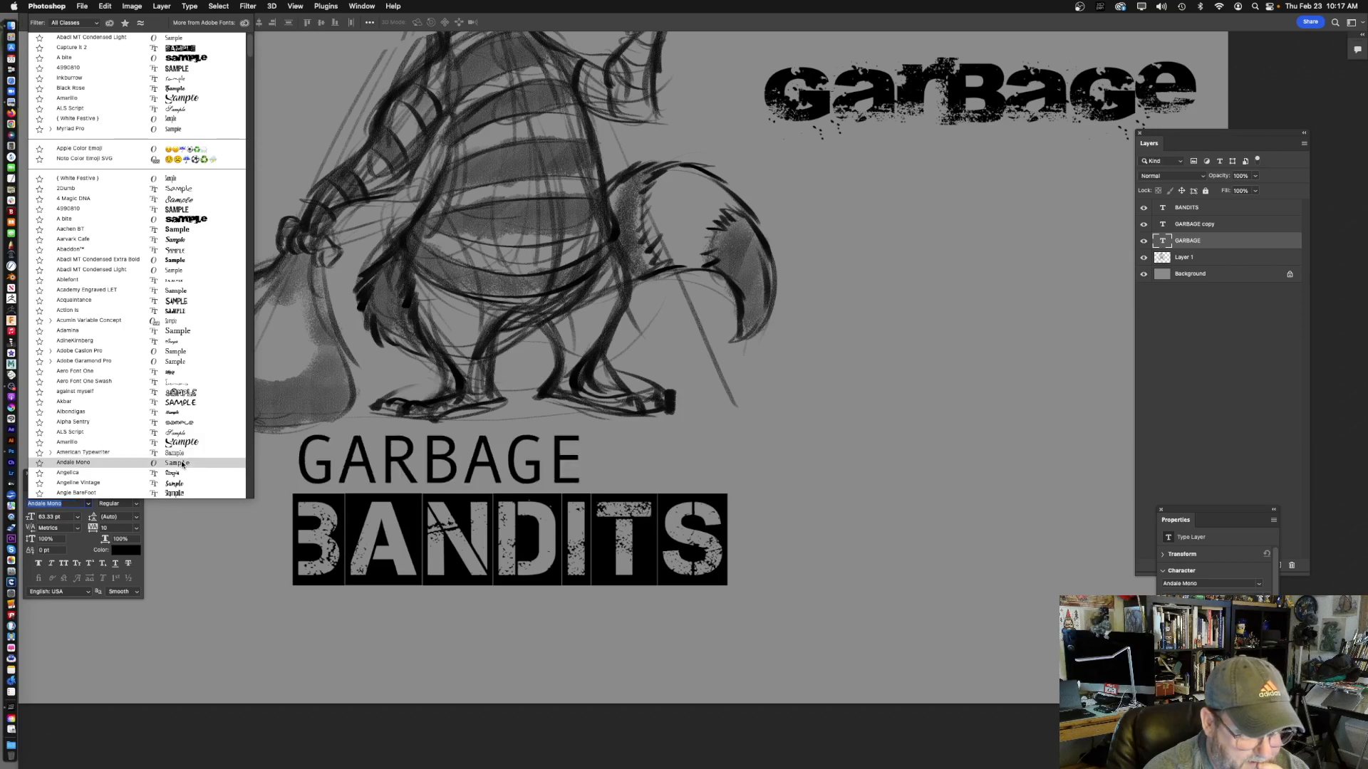
drag(250, 44, 250, 101)
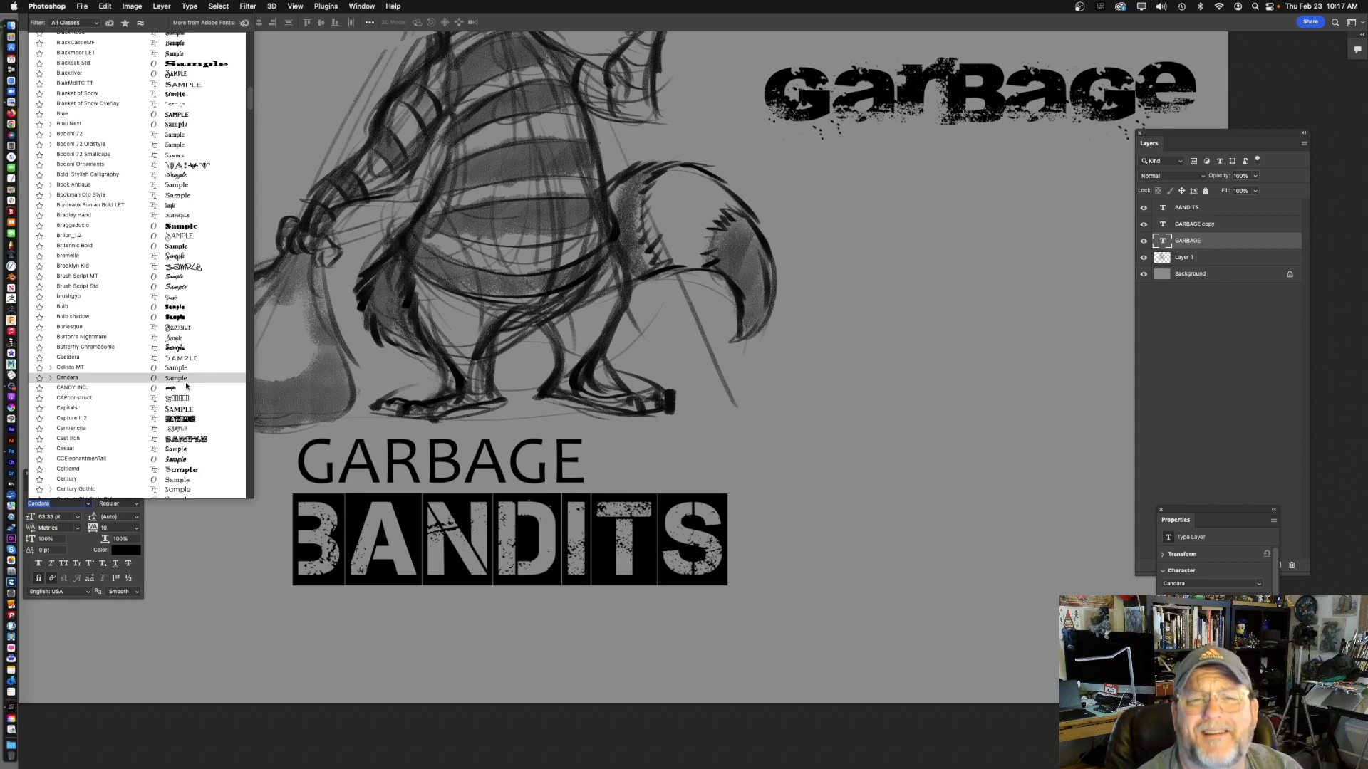
key(Down)
key(Down)
key(Down)
key(Down)
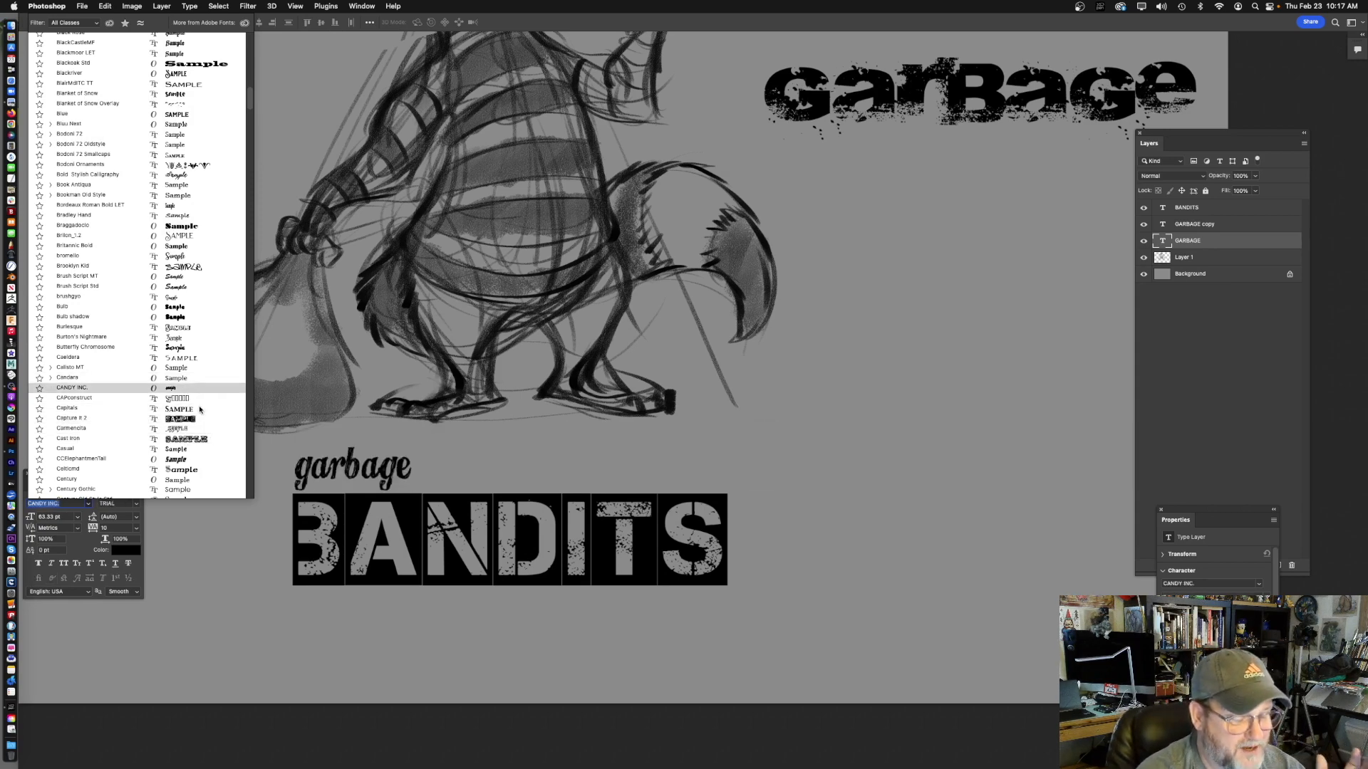
key(Up)
key(Up)
key(Up)
key(Up)
key(Up)
scroll(214, 293, down, 5)
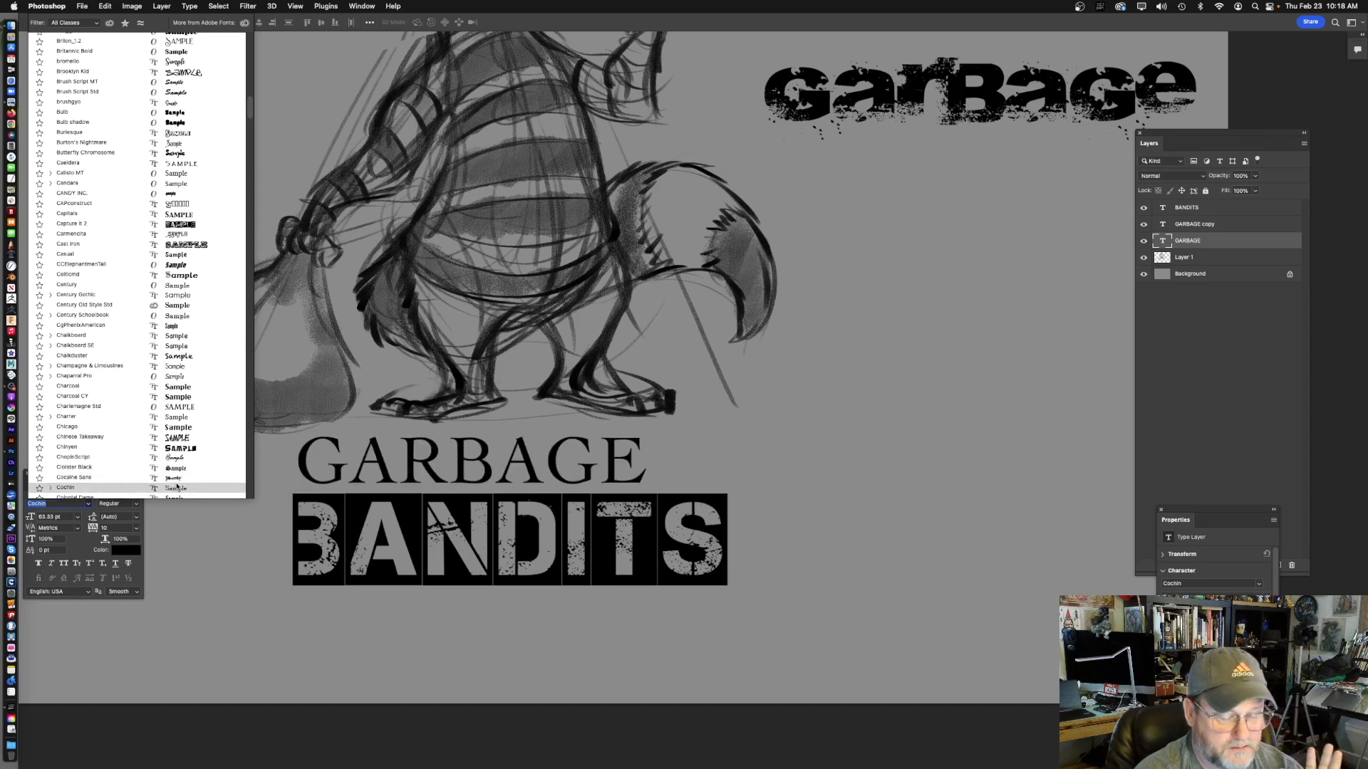
- Try further fonts on the GARBAGE label, from Crown Title and Dampfplatz Shadow through to Eveleth
drag(249, 111, 249, 130)
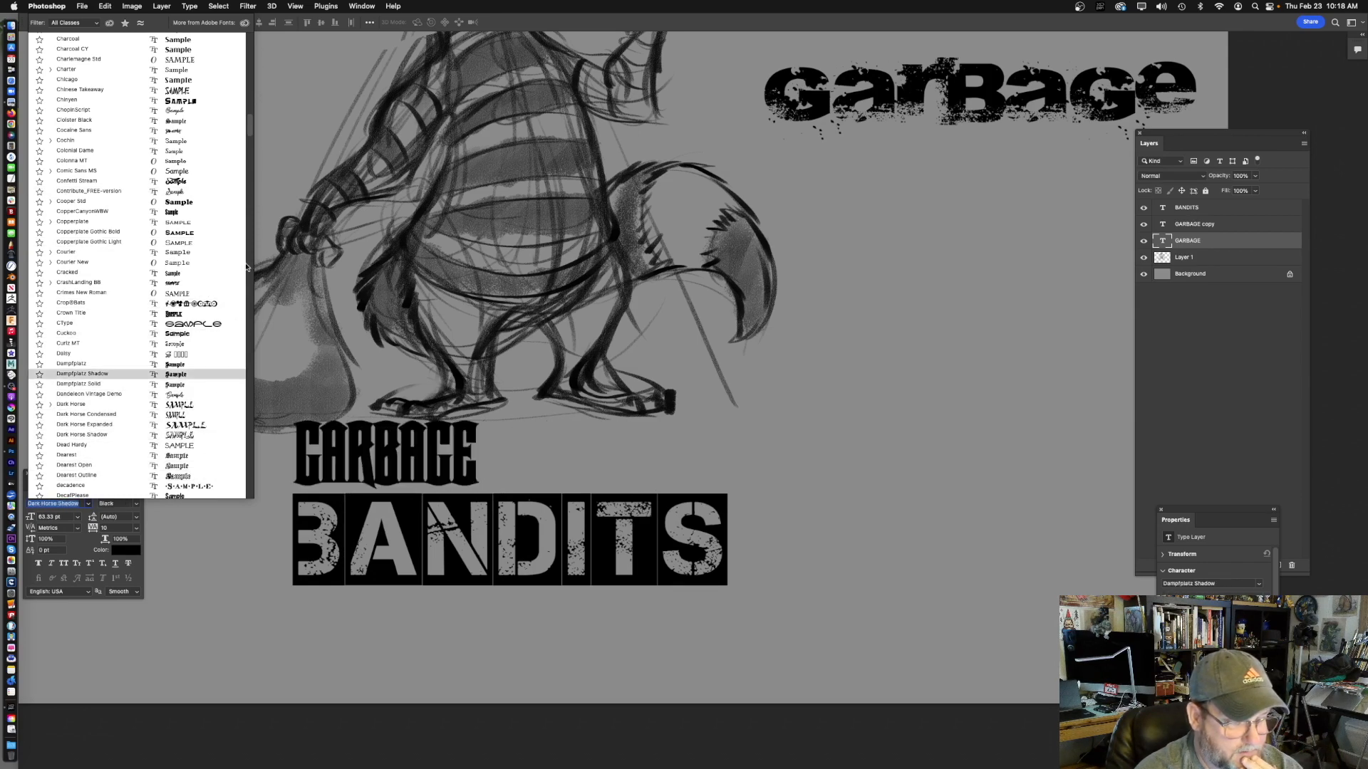
drag(250, 129, 247, 142)
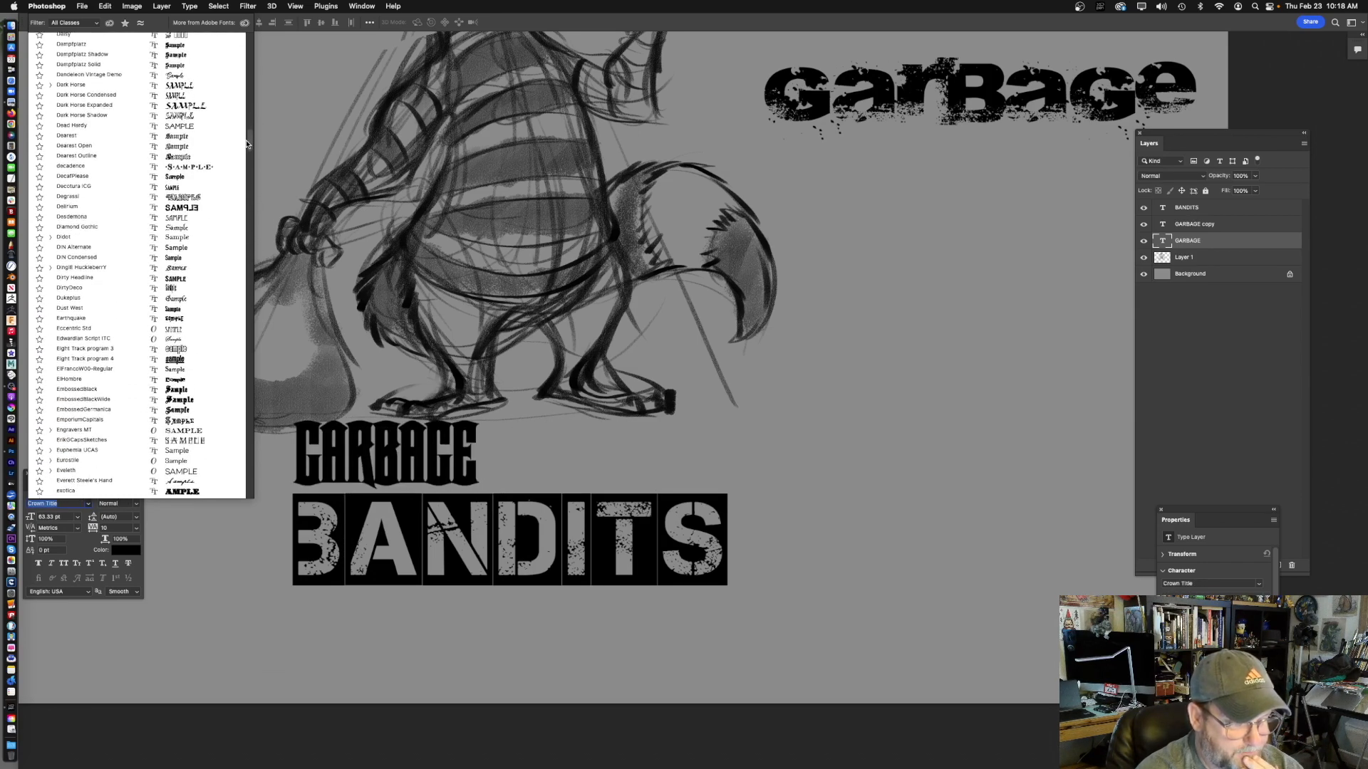
scroll(246, 145, down, 2)
scroll(246, 146, down, 2)
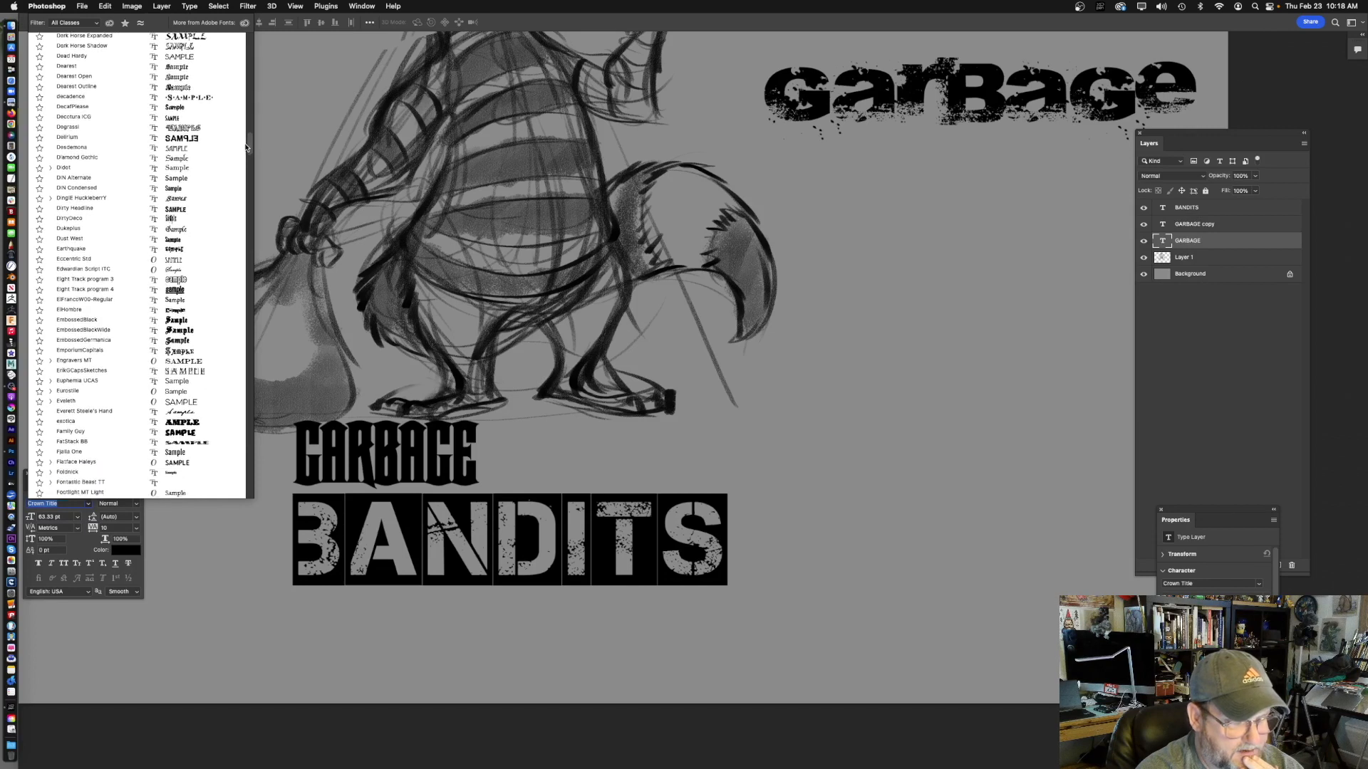
scroll(247, 147, down, 3)
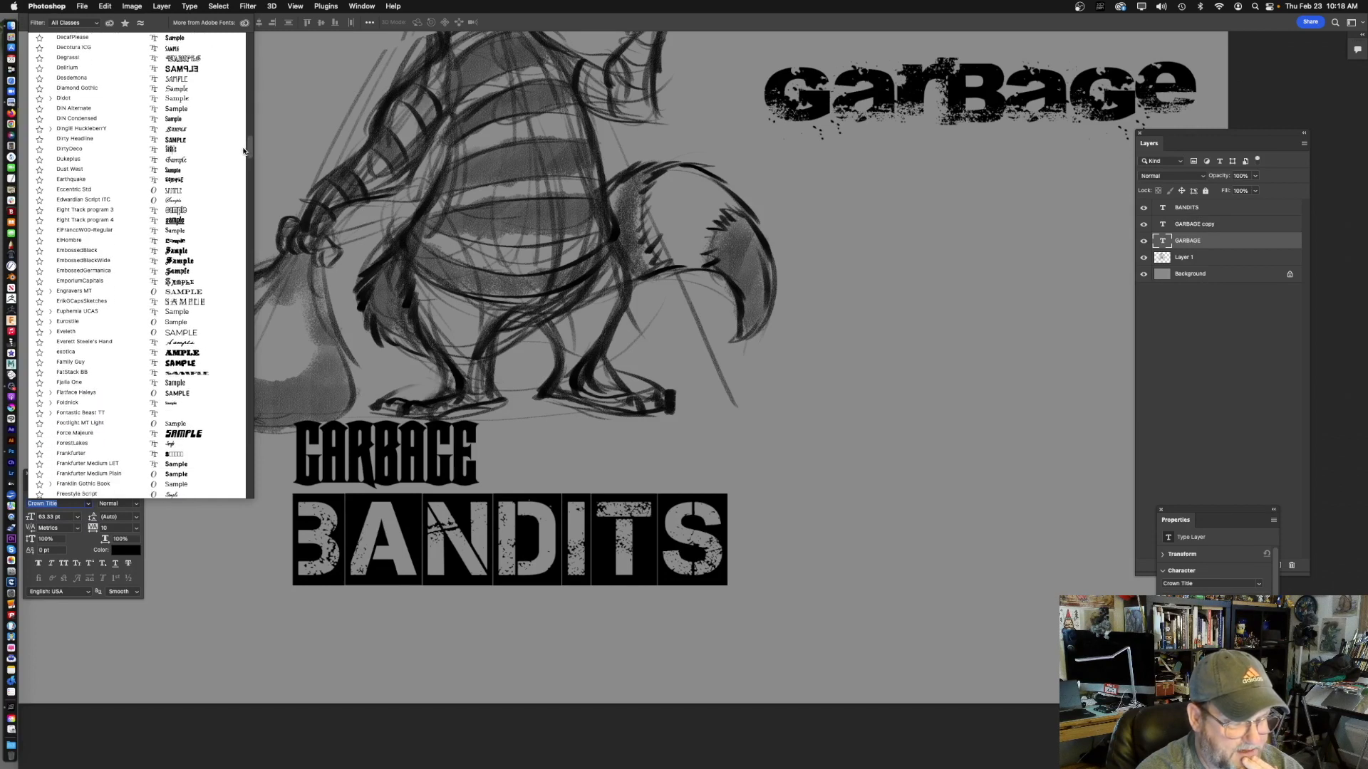
click(188, 333)
- Compare the title below the raccoon with the alternate version by showing Group 1 and hiding it again
drag(614, 472, 611, 540)
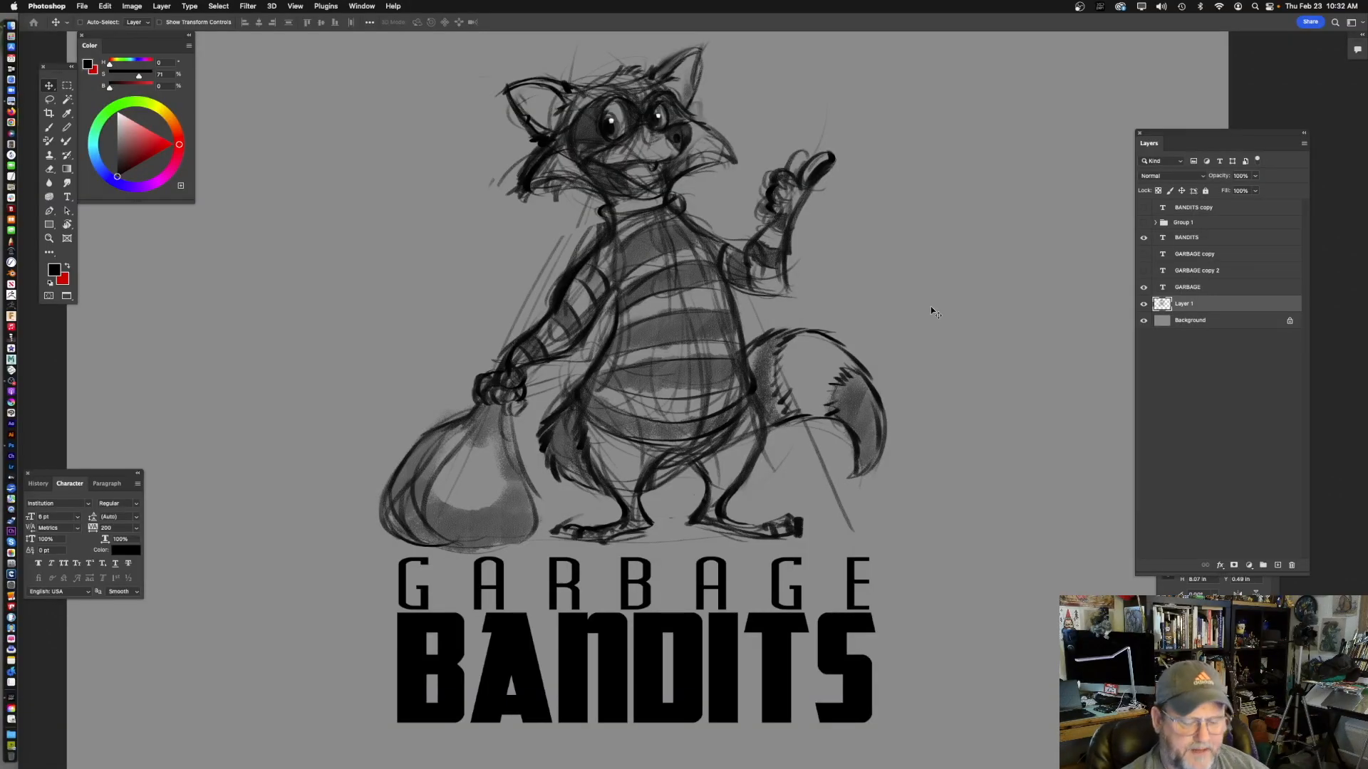
drag(870, 503, 846, 453)
click(1144, 223)
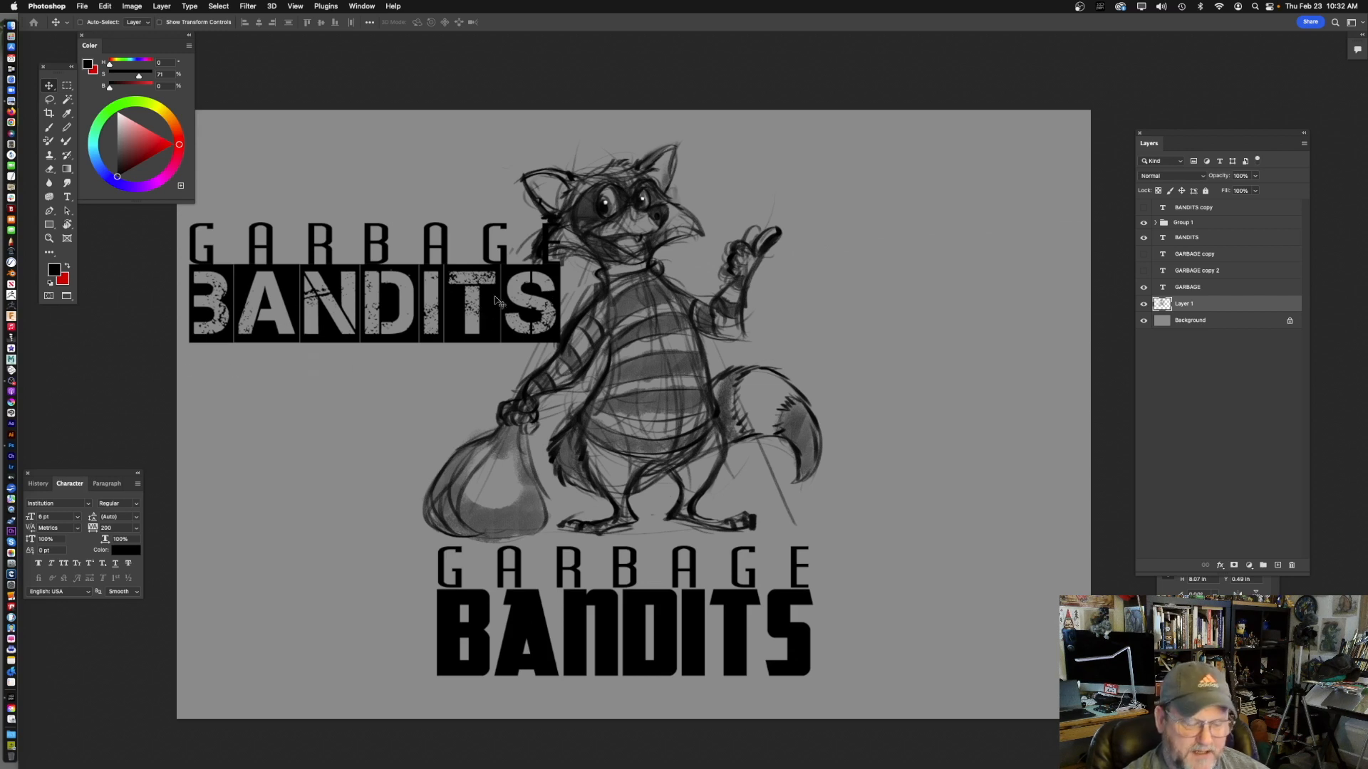
click(1144, 225)
scroll(826, 456, down, 2)
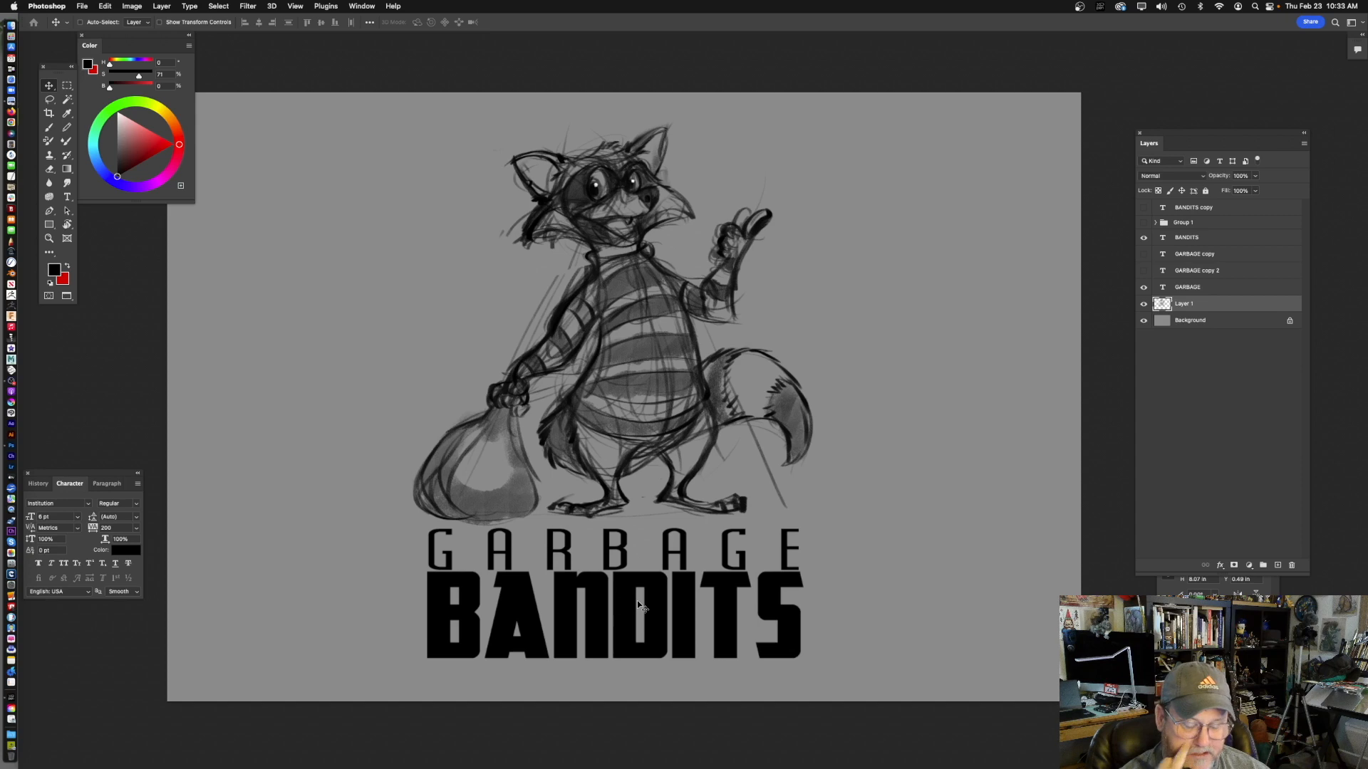
- Add a new empty layer directly above the raccoon sketch on Layer 1
scroll(617, 605, up, 5)
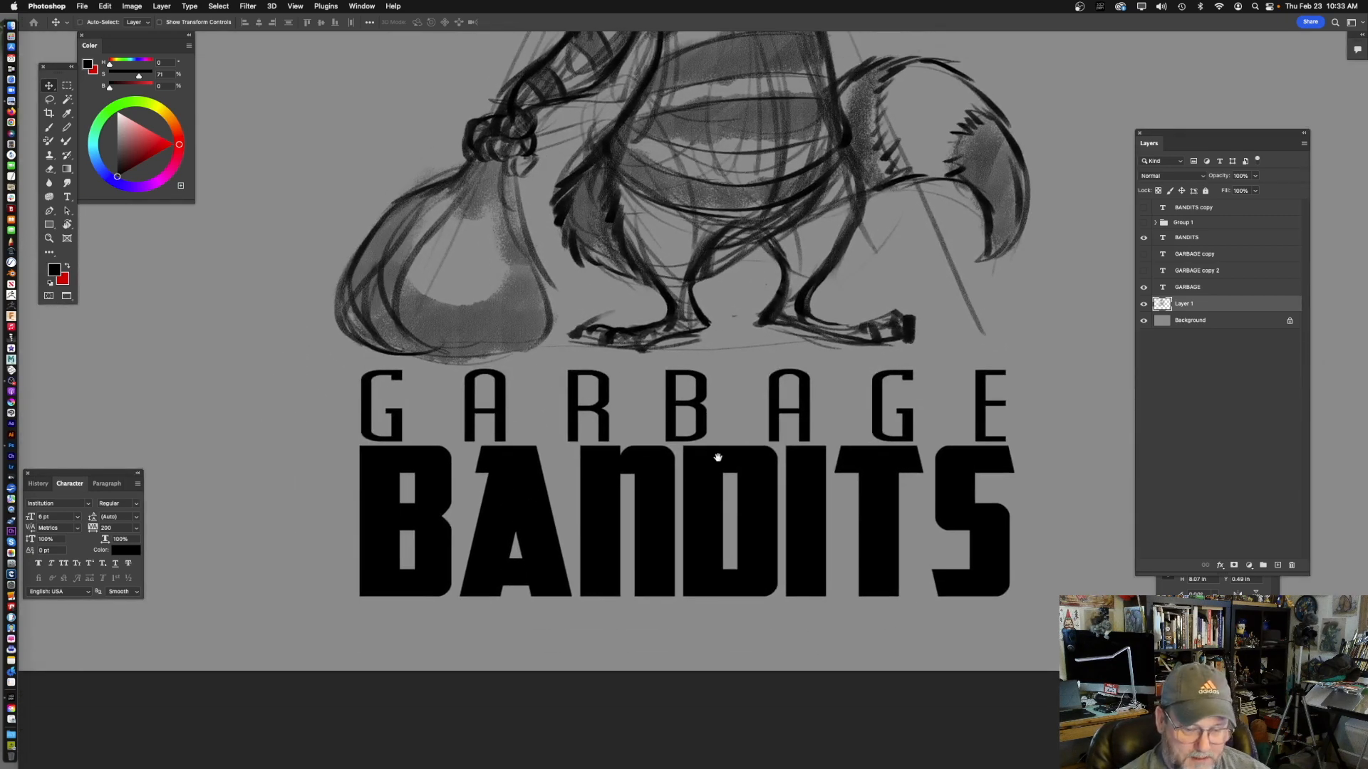
drag(717, 462, 691, 660)
drag(817, 428, 730, 644)
drag(623, 585, 701, 447)
scroll(698, 442, down, 5)
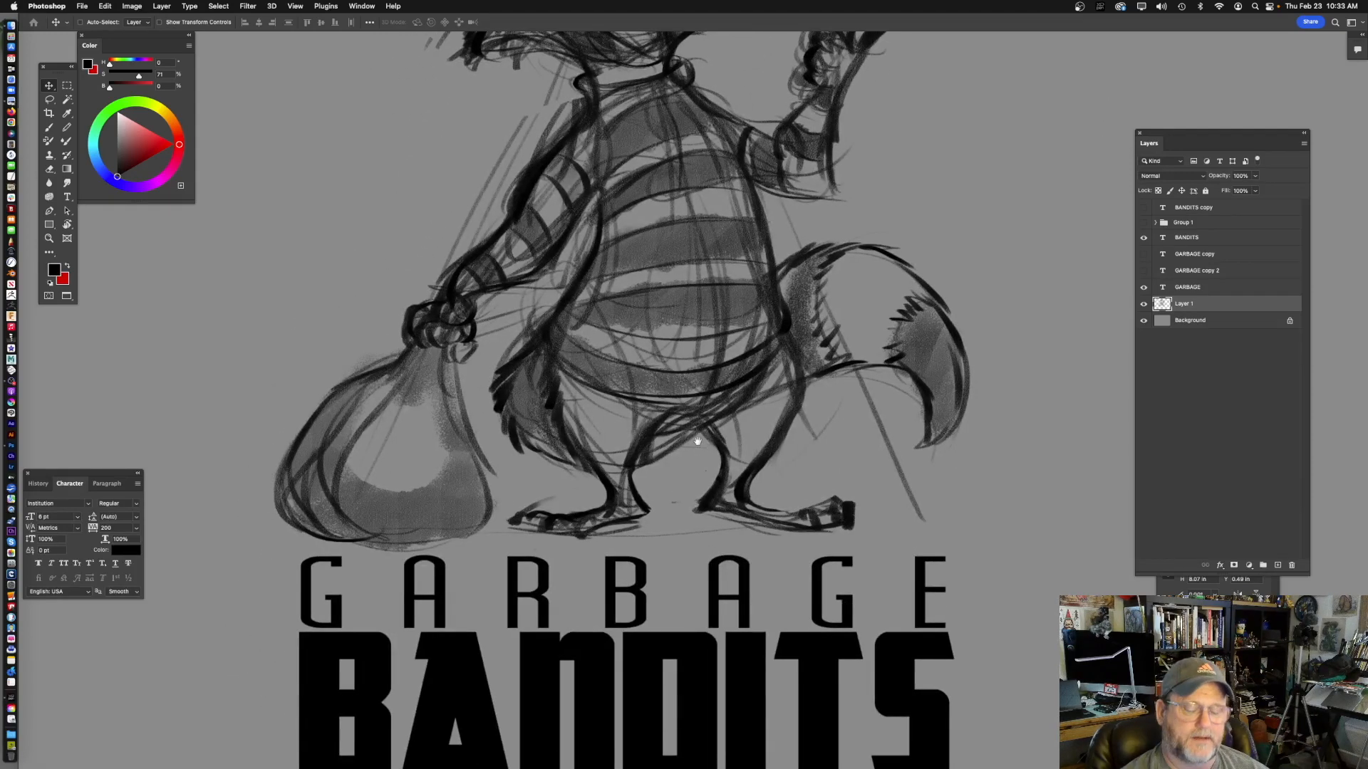
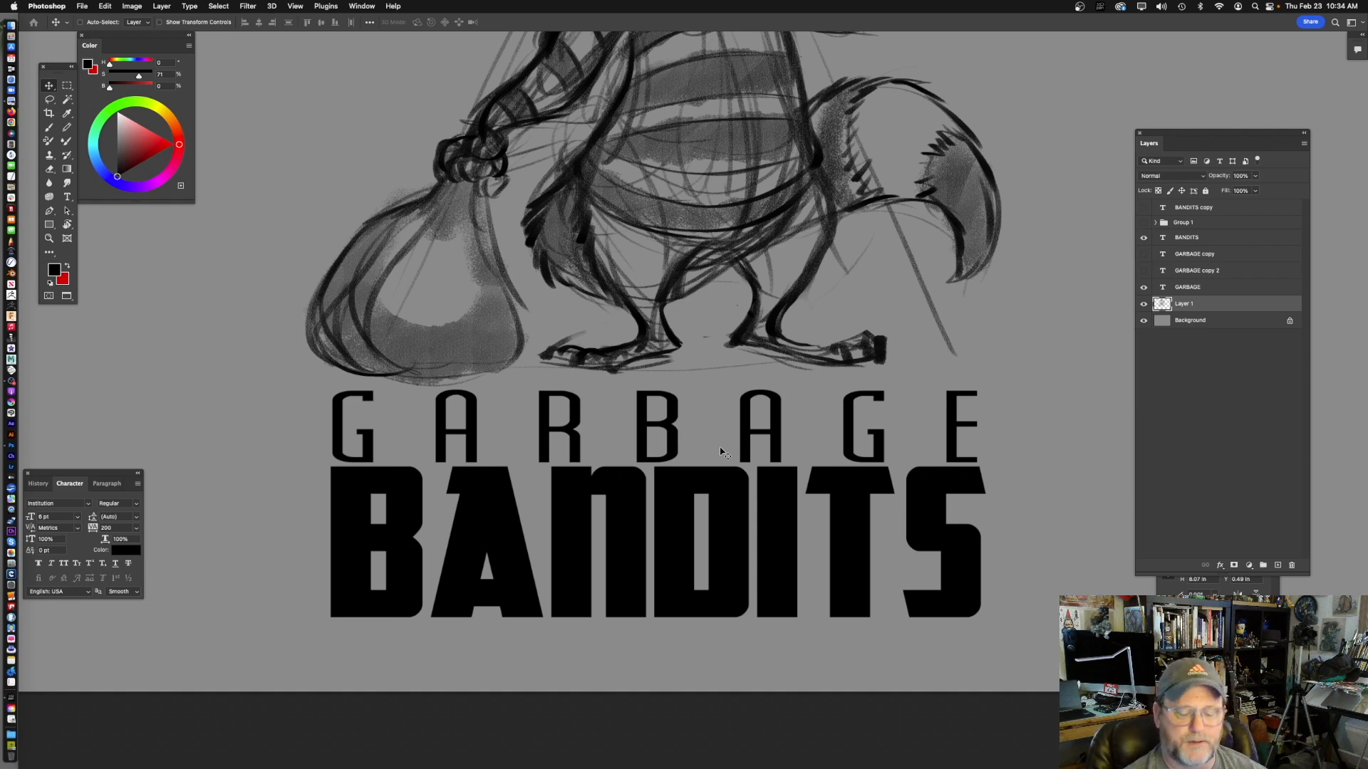
scroll(706, 470, right, 3)
scroll(707, 471, down, 2)
click(1278, 565)
scroll(567, 369, left, 3)
scroll(567, 369, down, 1)
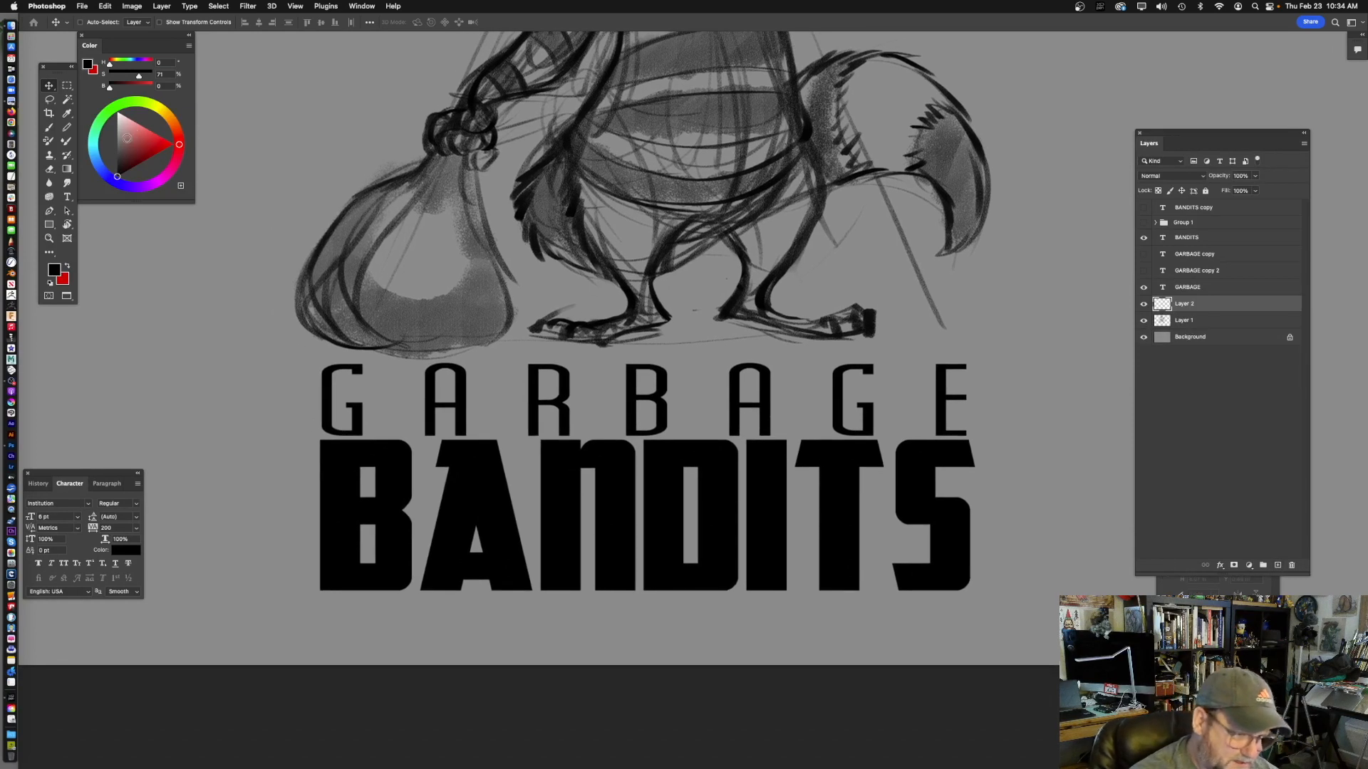
- Sample the gray canvas background as the foreground colour and activate the Brush tool with its current sketch brush
key(i)
click(182, 340)
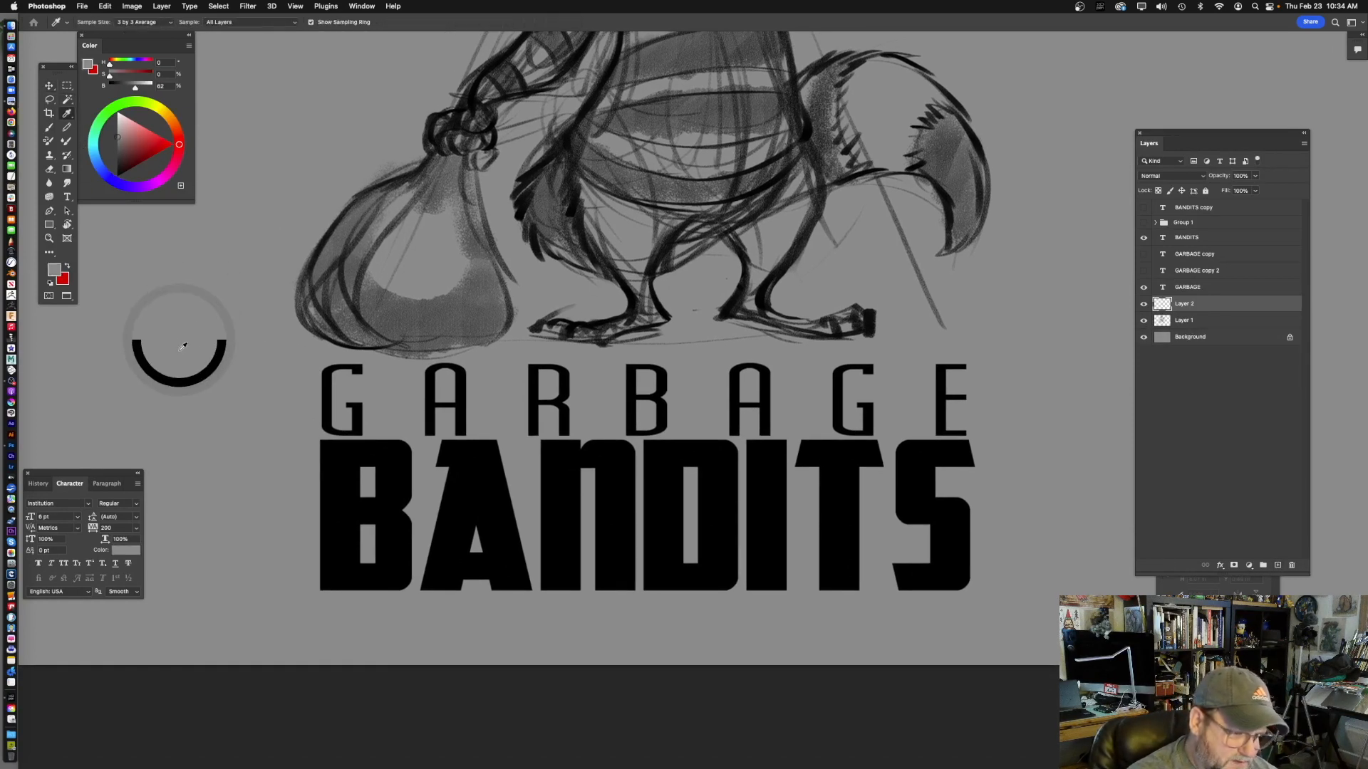
key(b)
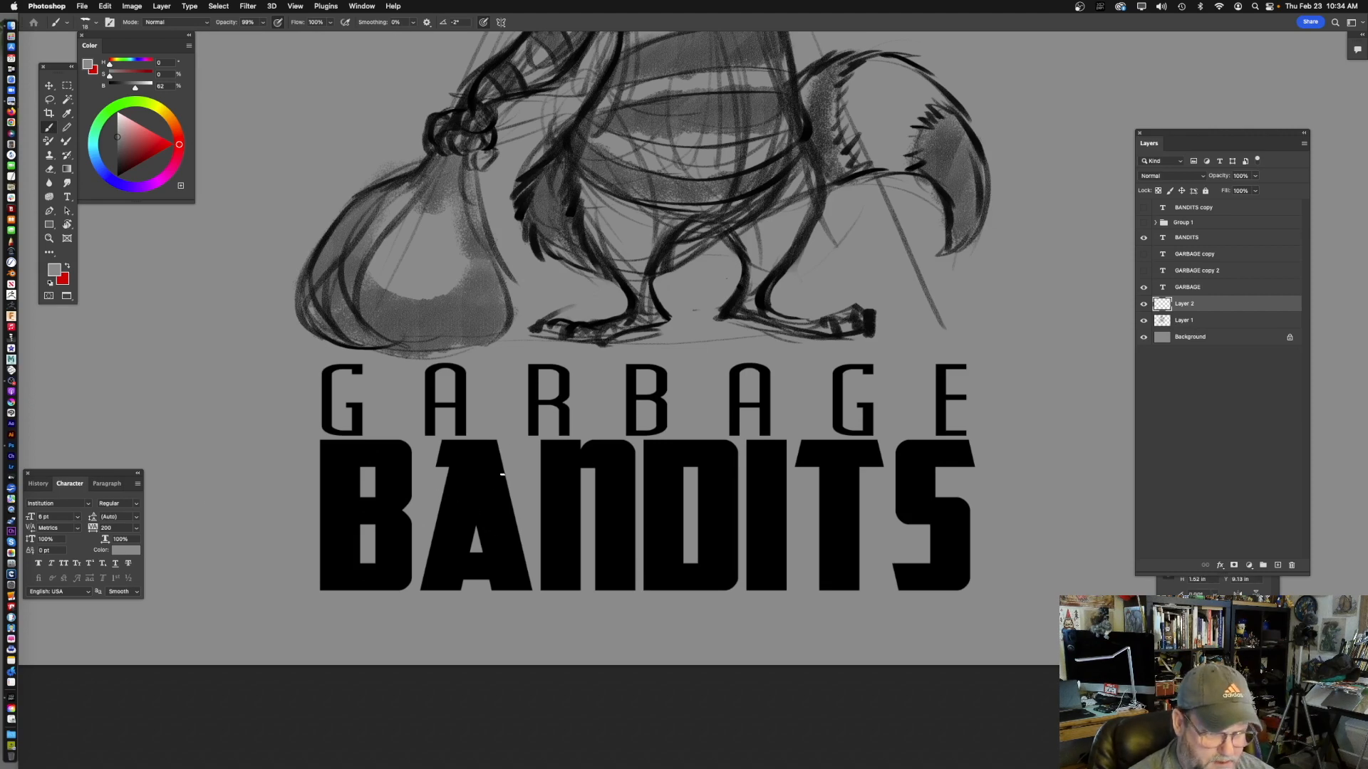
right_click(691, 544)
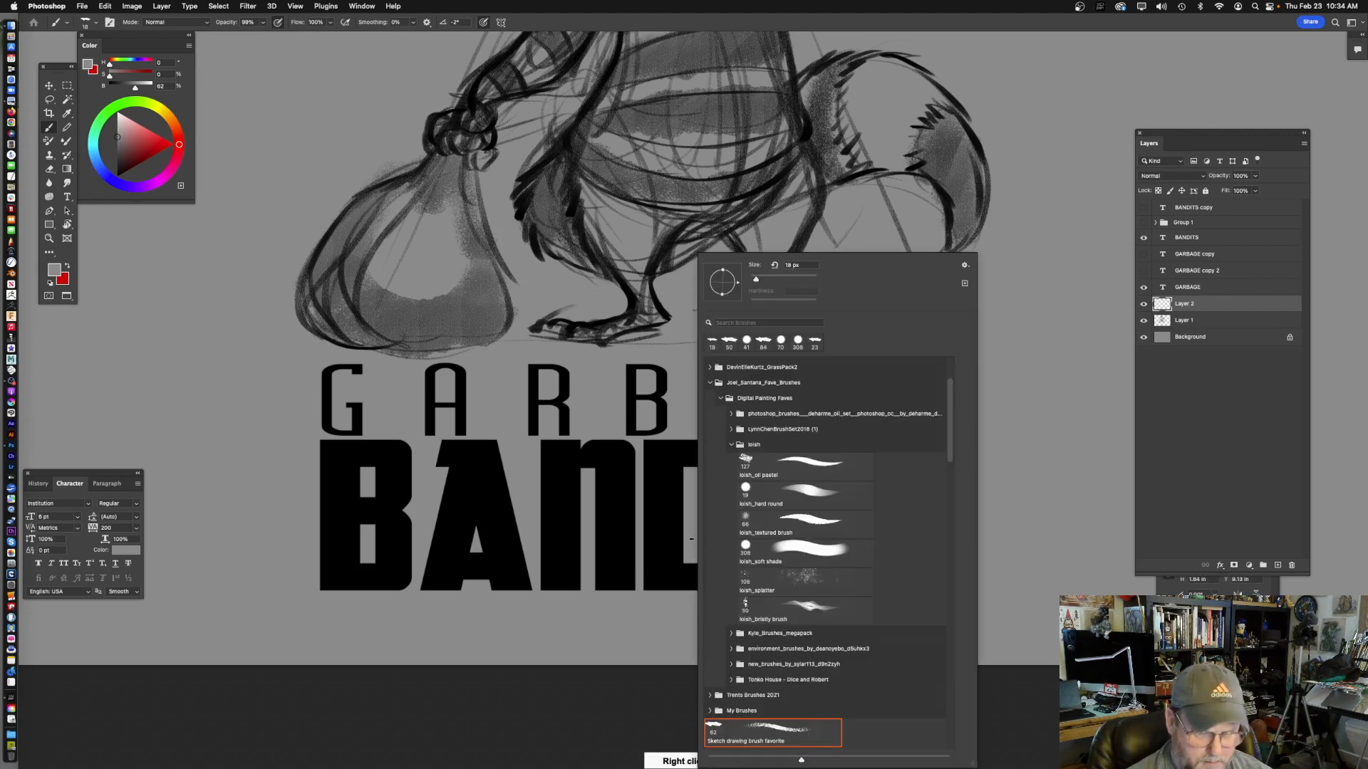
click(243, 461)
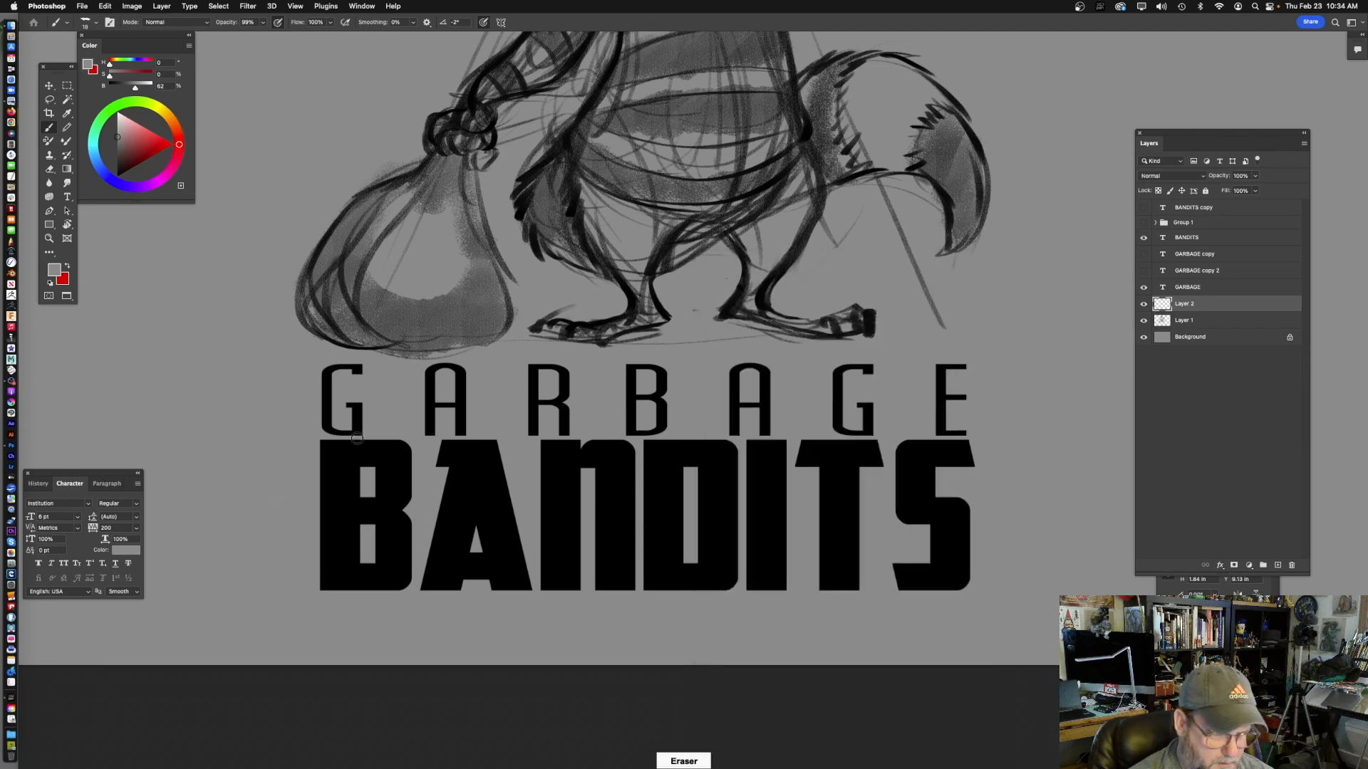
- Try painting gray across BANDITS on Layer 2 and moving that layer up to Group 1, and undo the layer move
drag(444, 532, 724, 519)
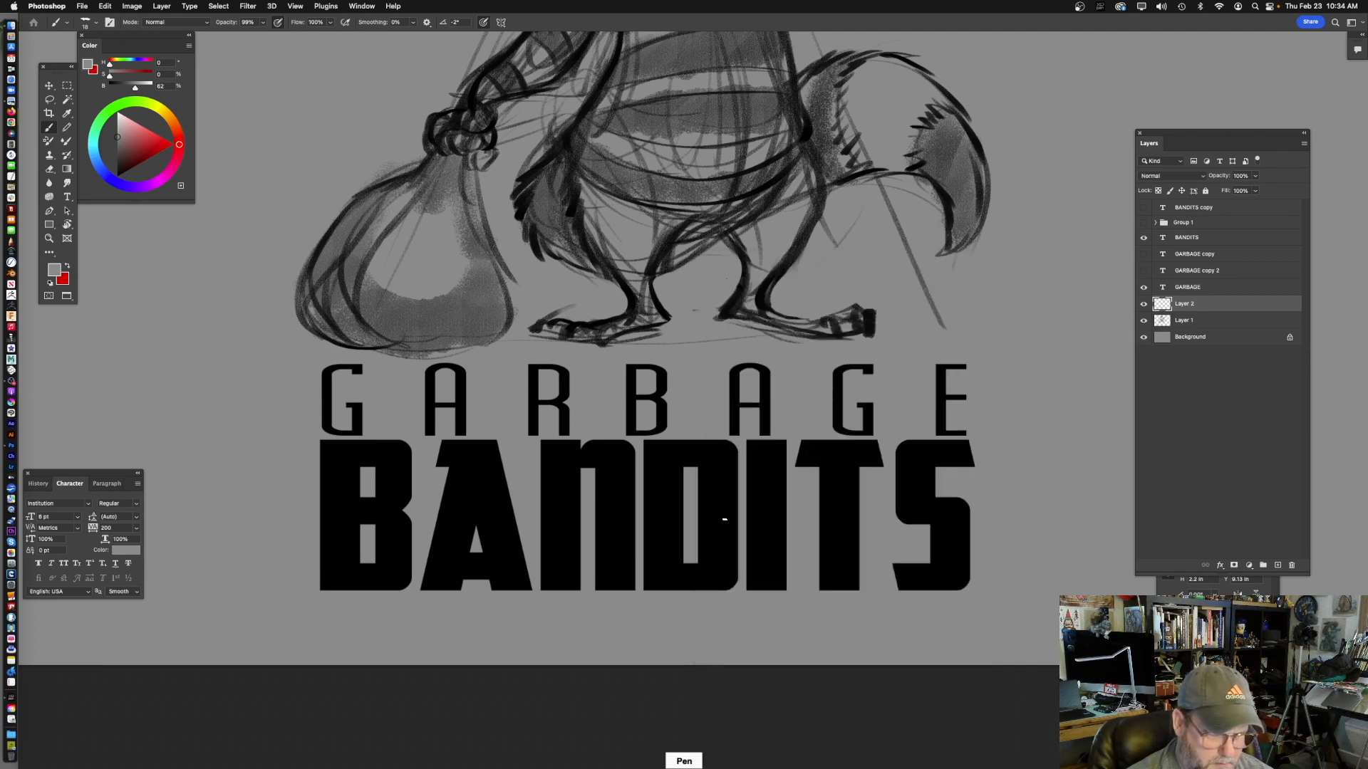
drag(1201, 302, 1190, 229)
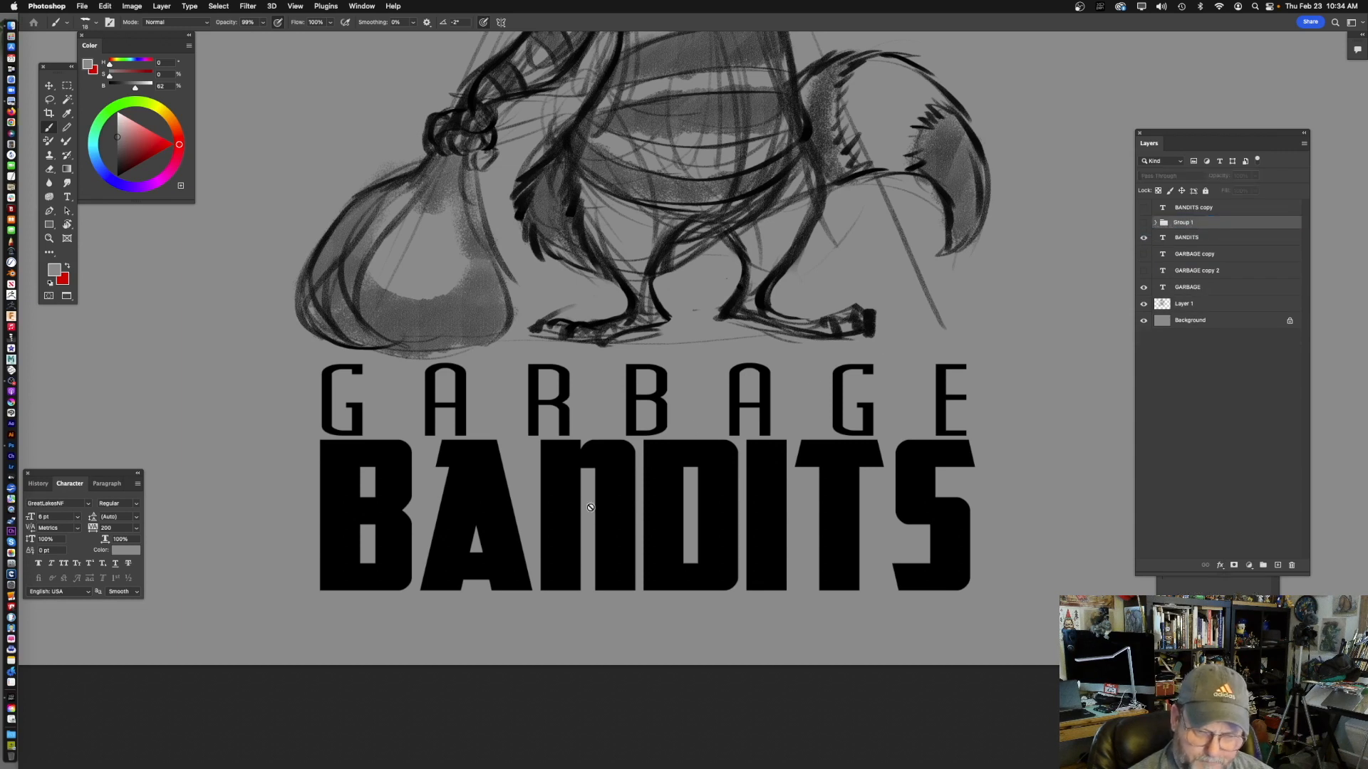
key(super+z)
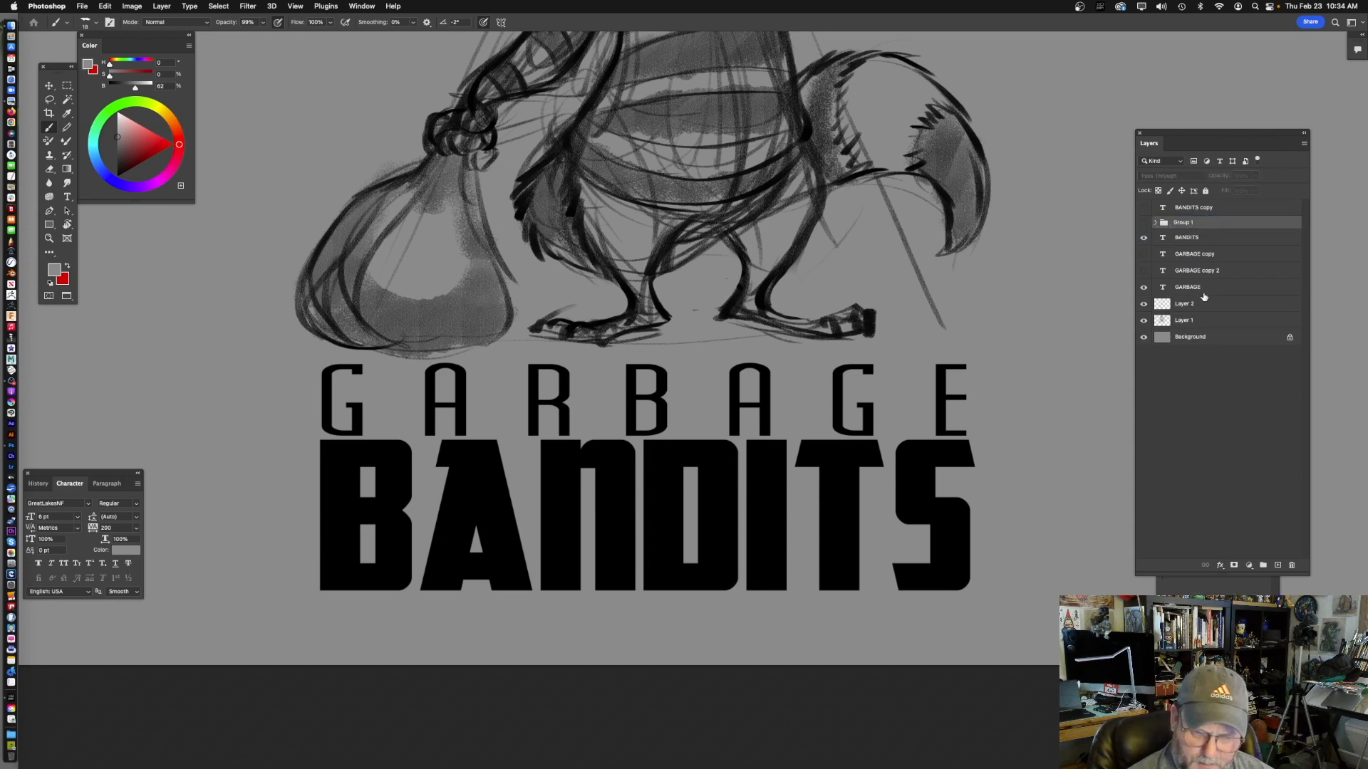
click(1204, 303)
- Add a new layer above BANDITS copy, make a test stroke over the BANDITS letters and undo the stroke
click(1201, 210)
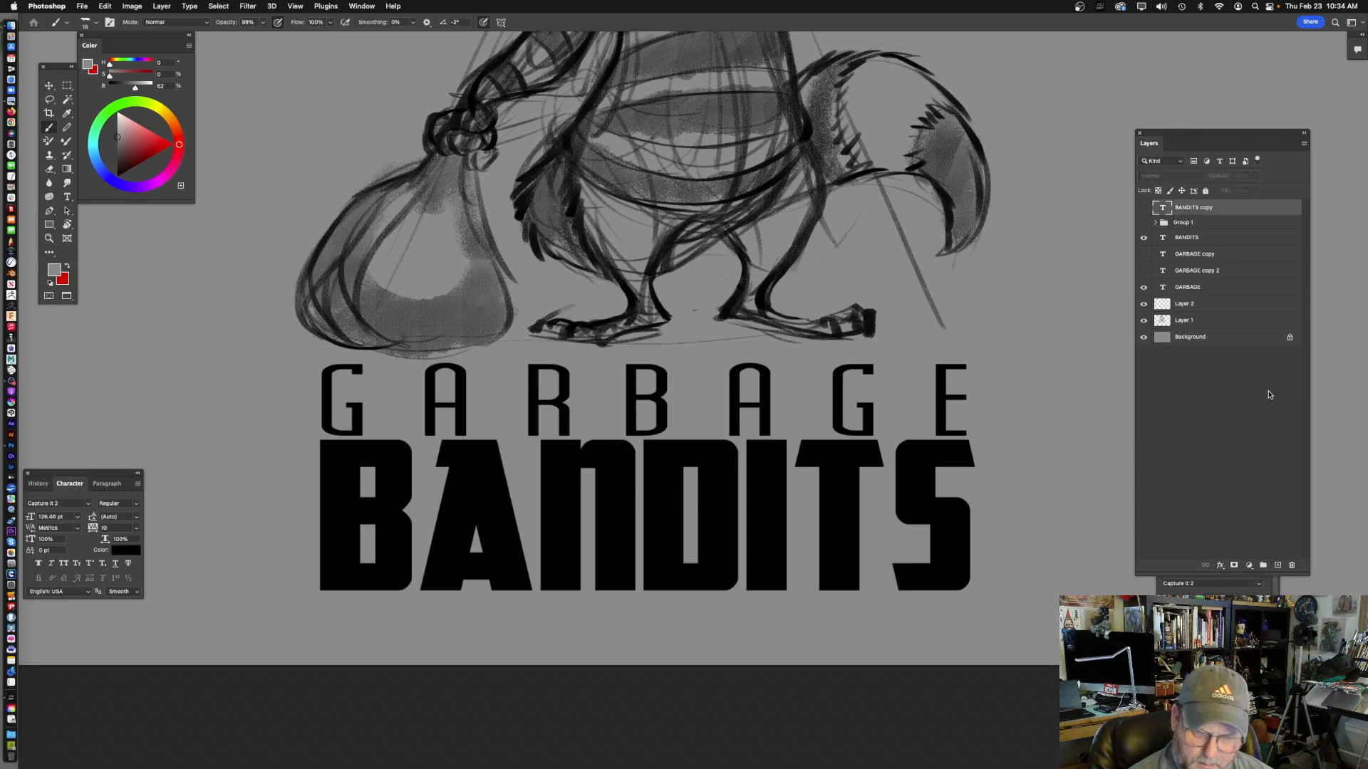
click(1278, 565)
drag(723, 461, 645, 545)
key(super+z)
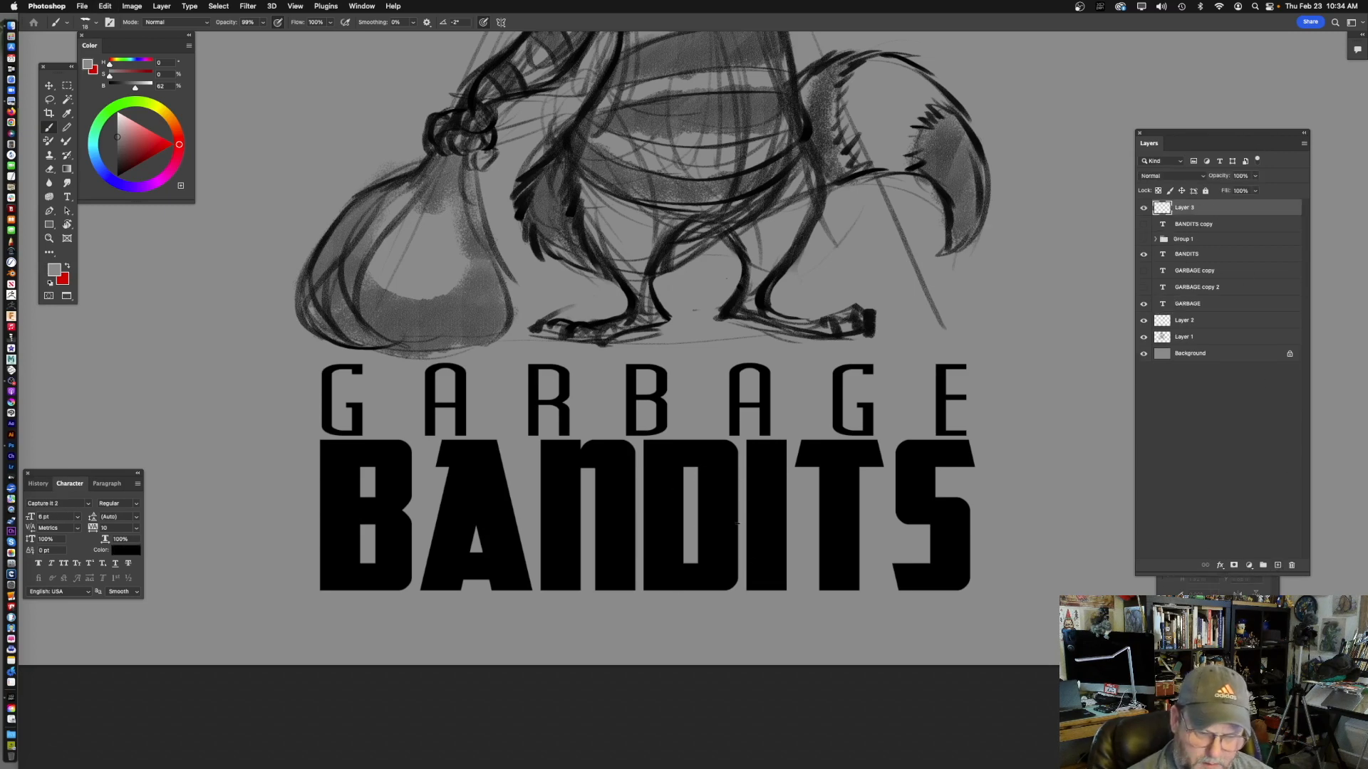
- Delete the unneeded Layer 2 and return to Layer 3 as the active layer
scroll(718, 519, left, 3)
super+click(1161, 322)
key(ctrl+d)
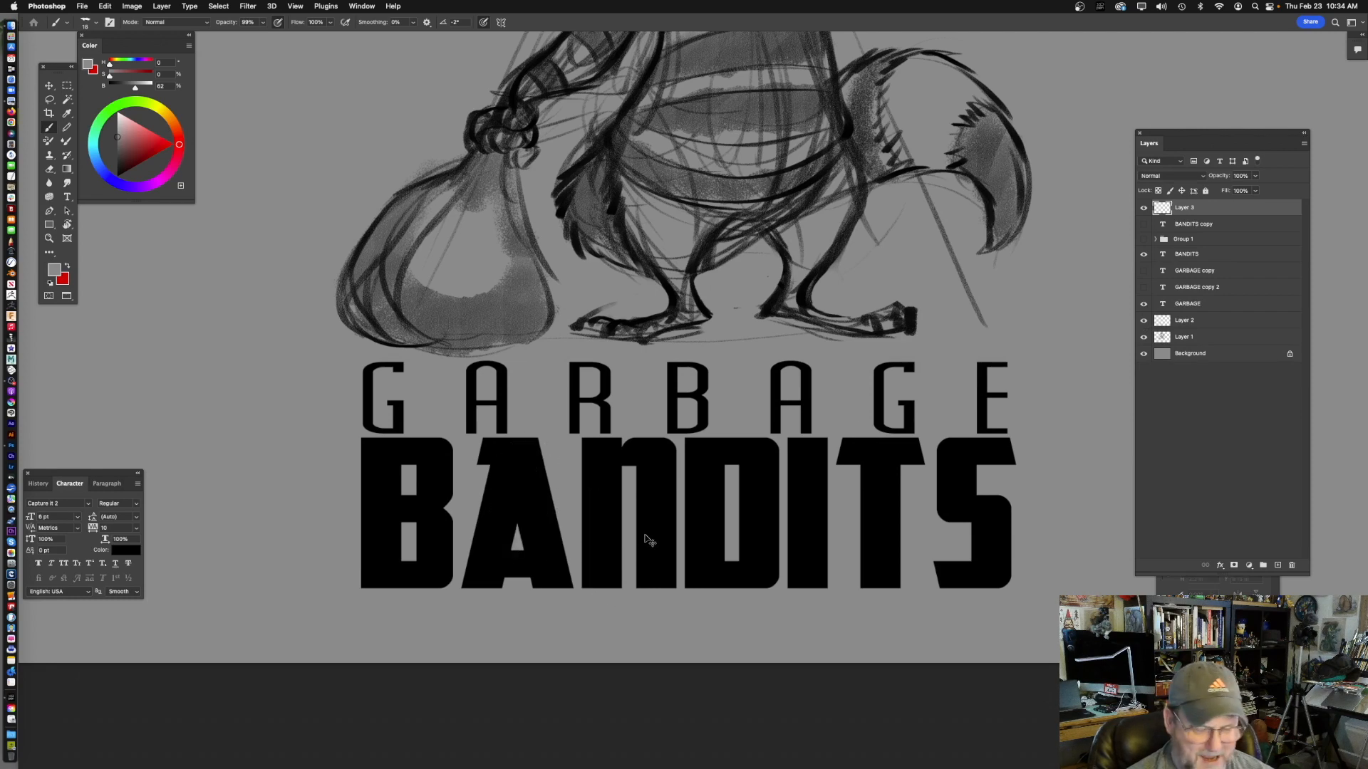
key(ctrl+0)
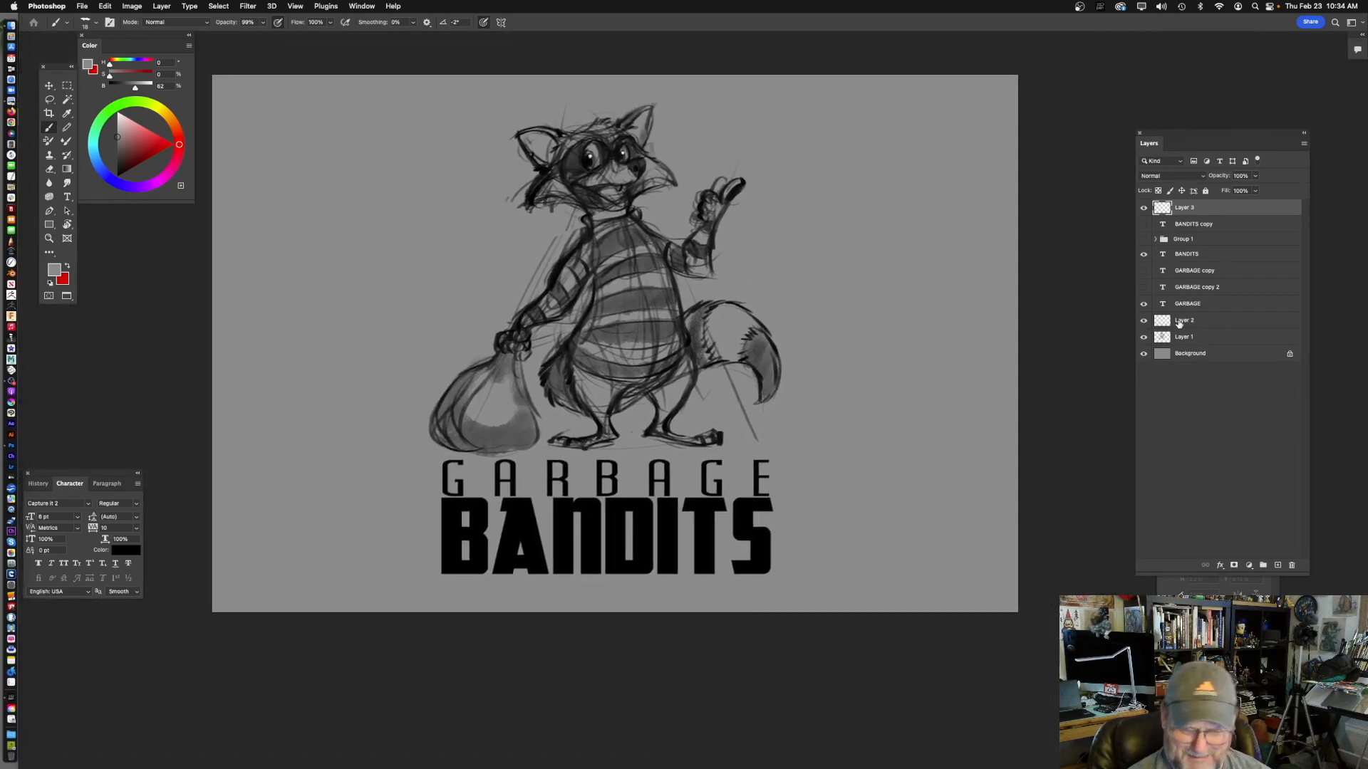
click(1188, 324)
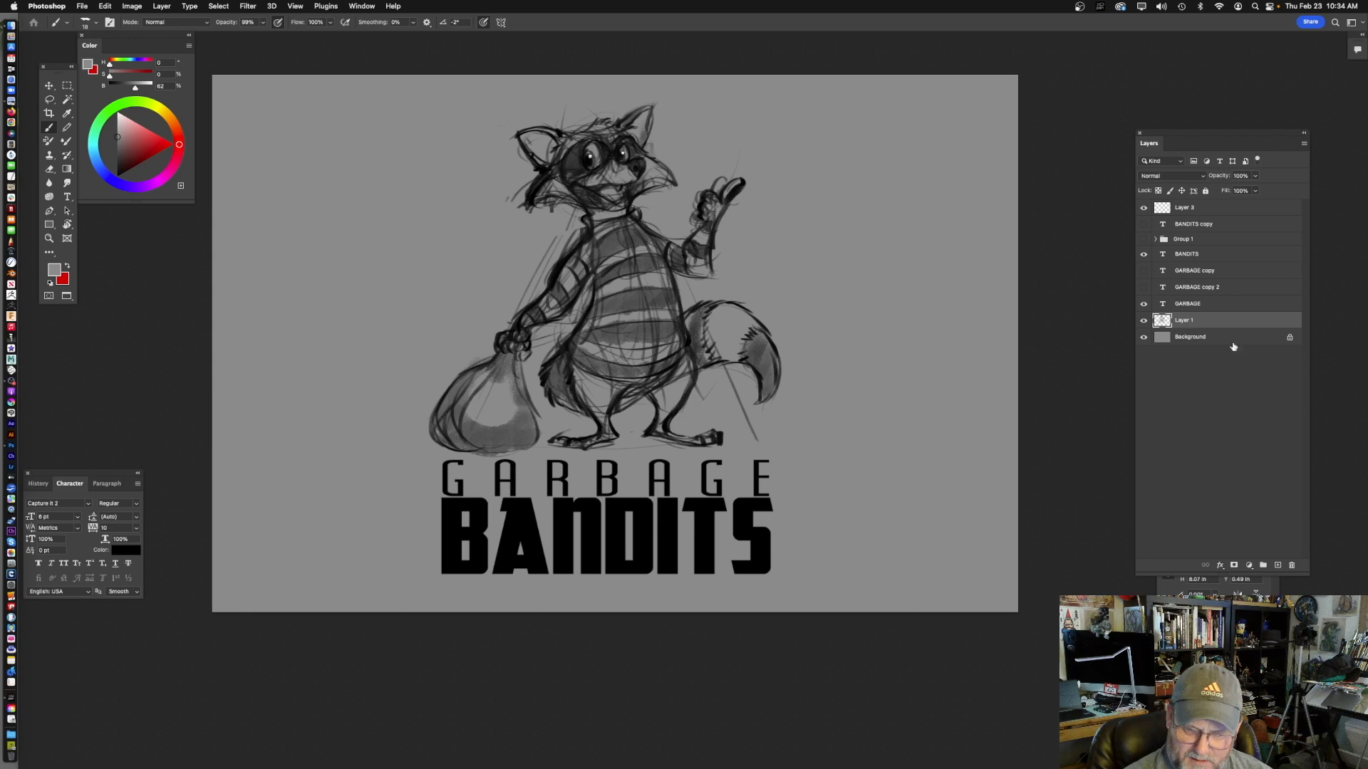
click(1291, 565)
- Examine the BANDITS lettering up close around the letters B, A and N
scroll(662, 349, up, 1)
drag(687, 347, 709, 438)
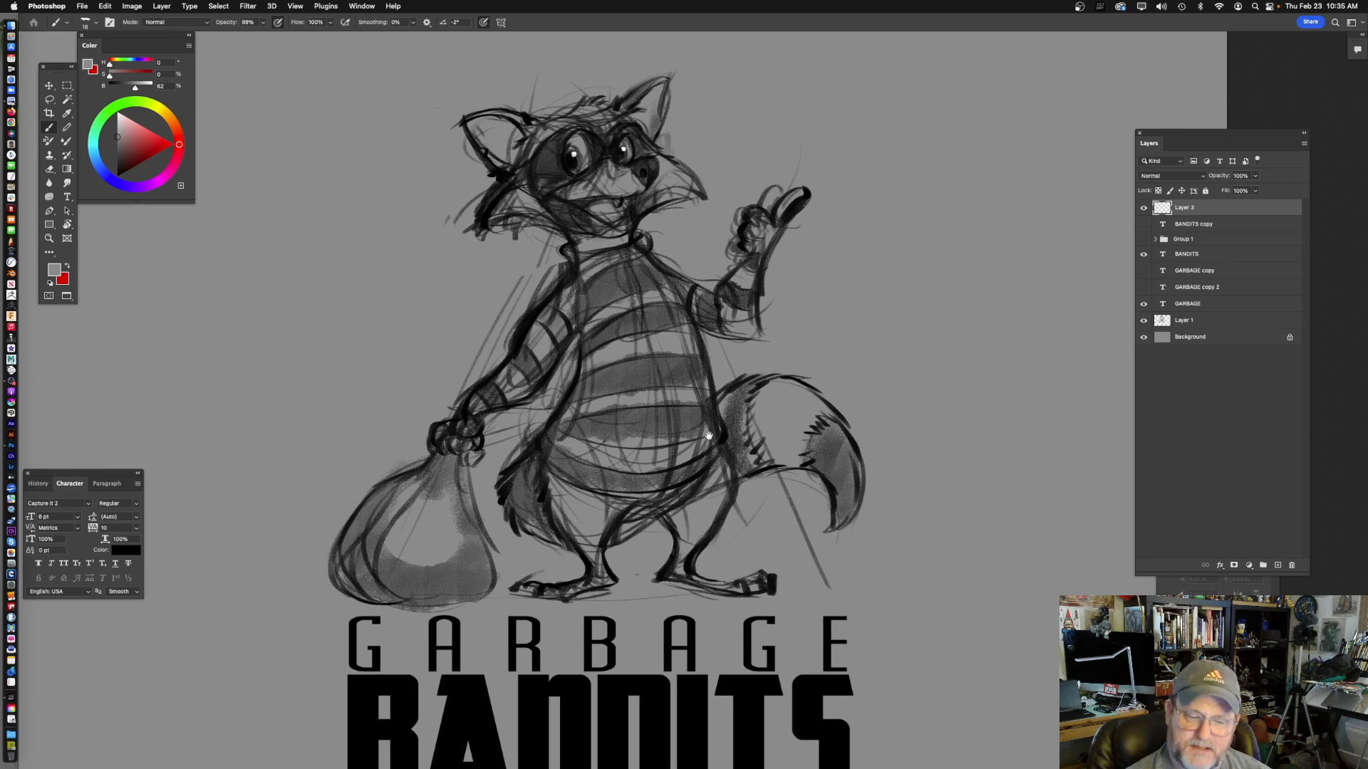
drag(709, 437, 730, 356)
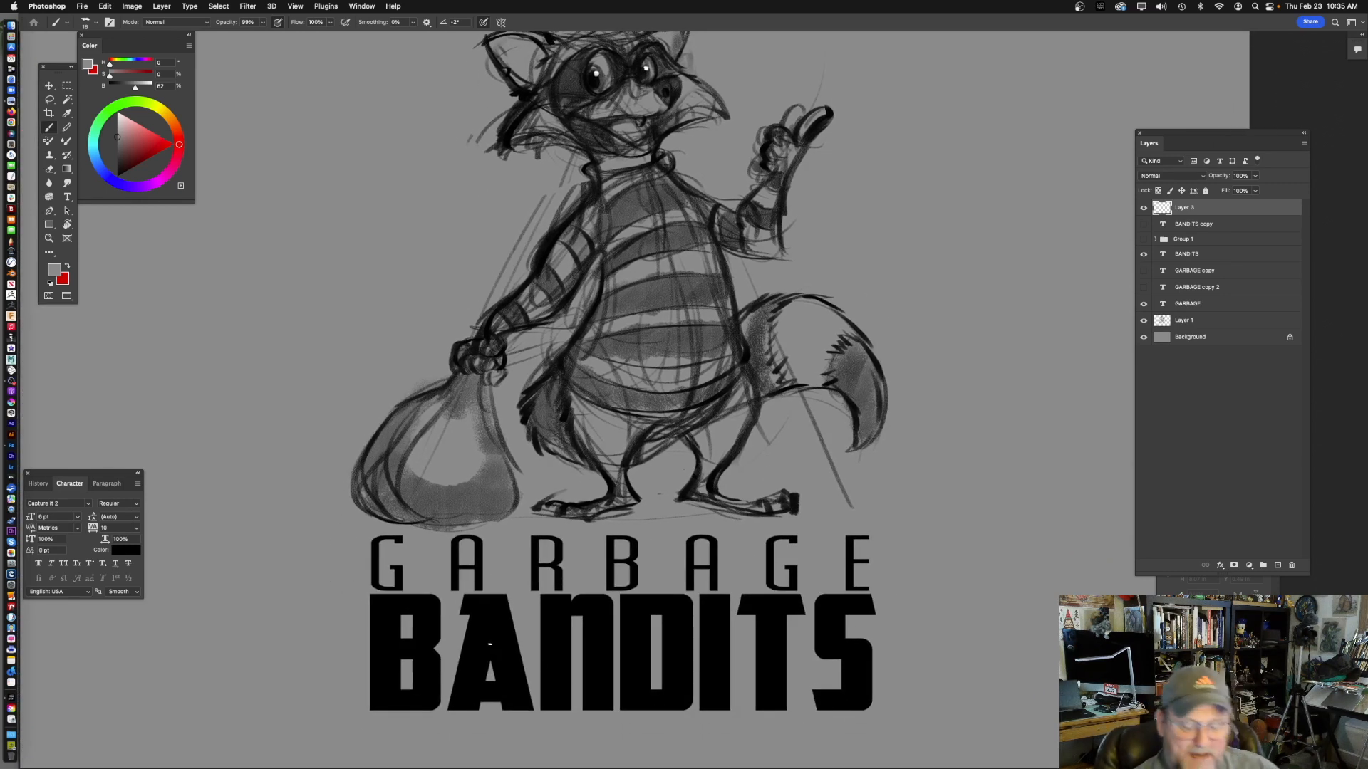
scroll(634, 632, up, 5)
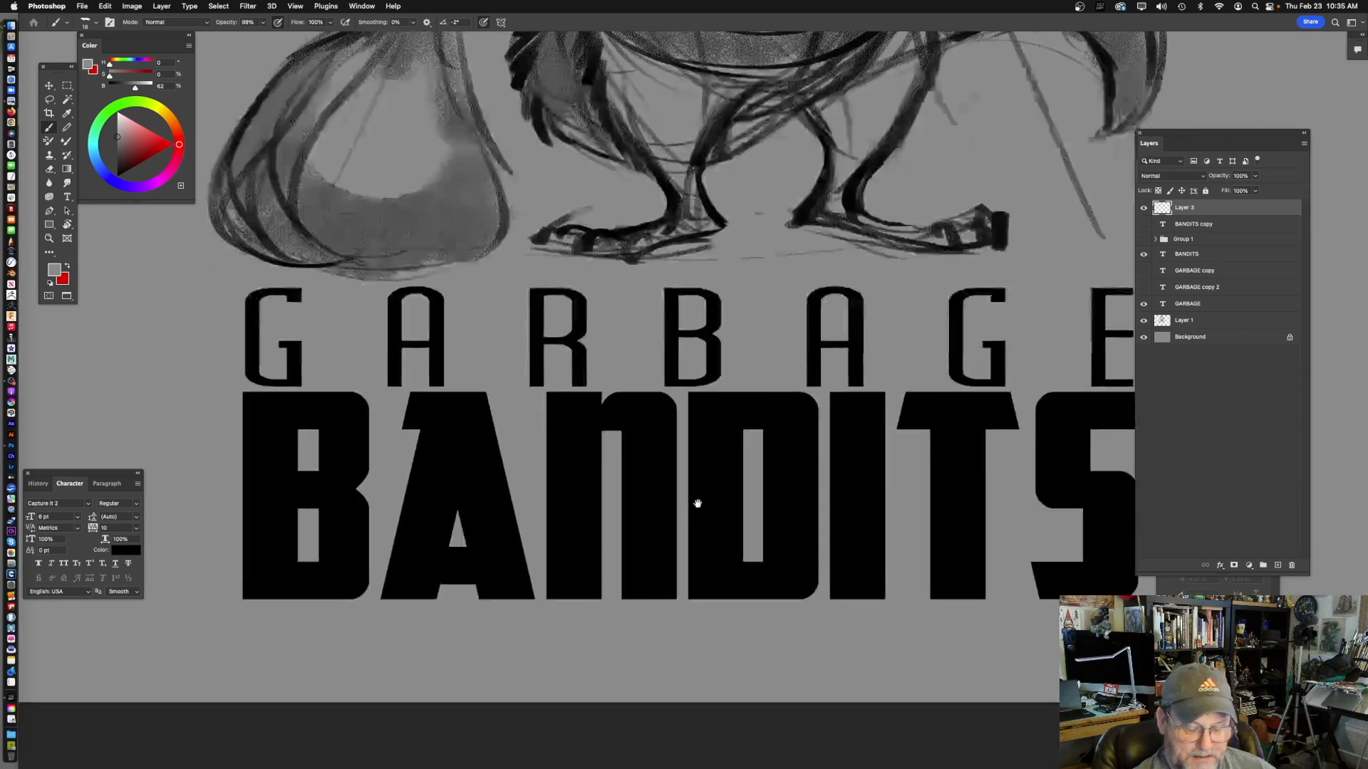
scroll(485, 470, left, 3)
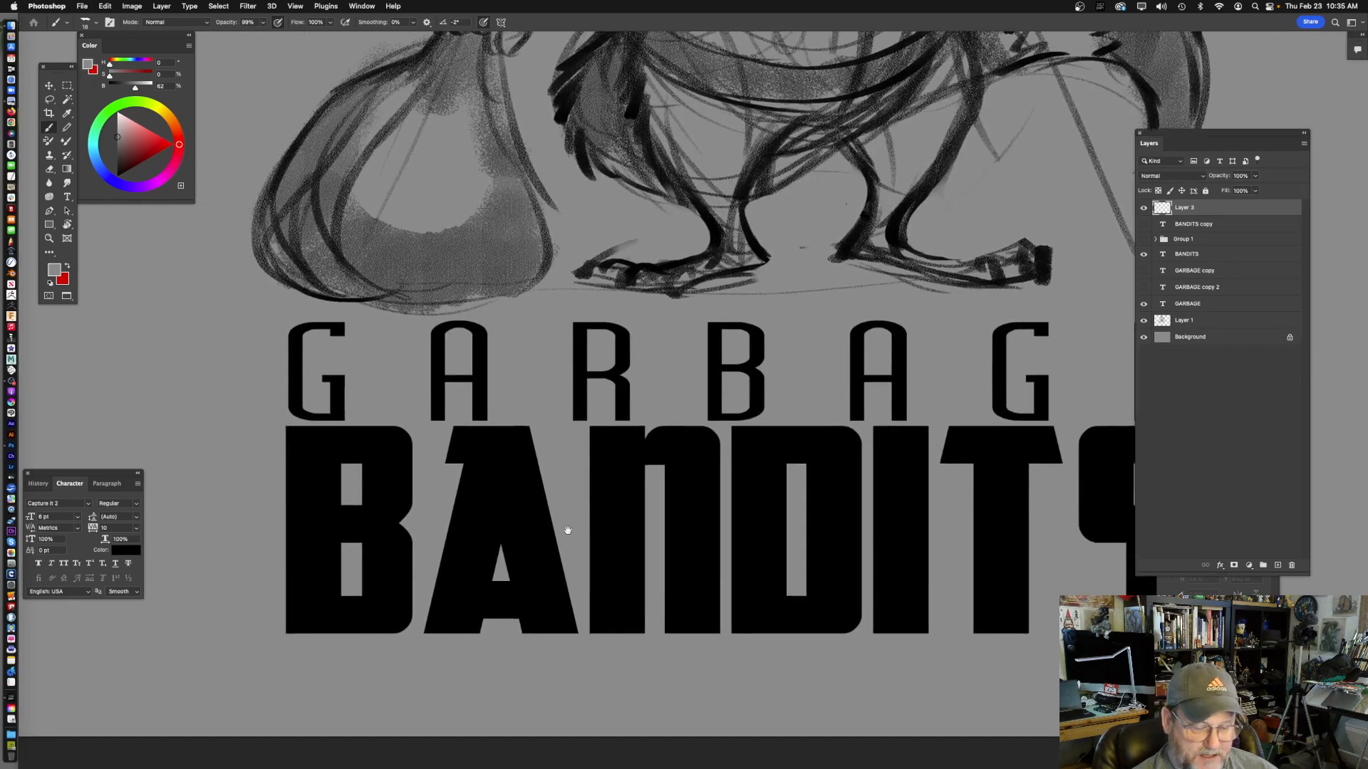
drag(505, 486, 527, 487)
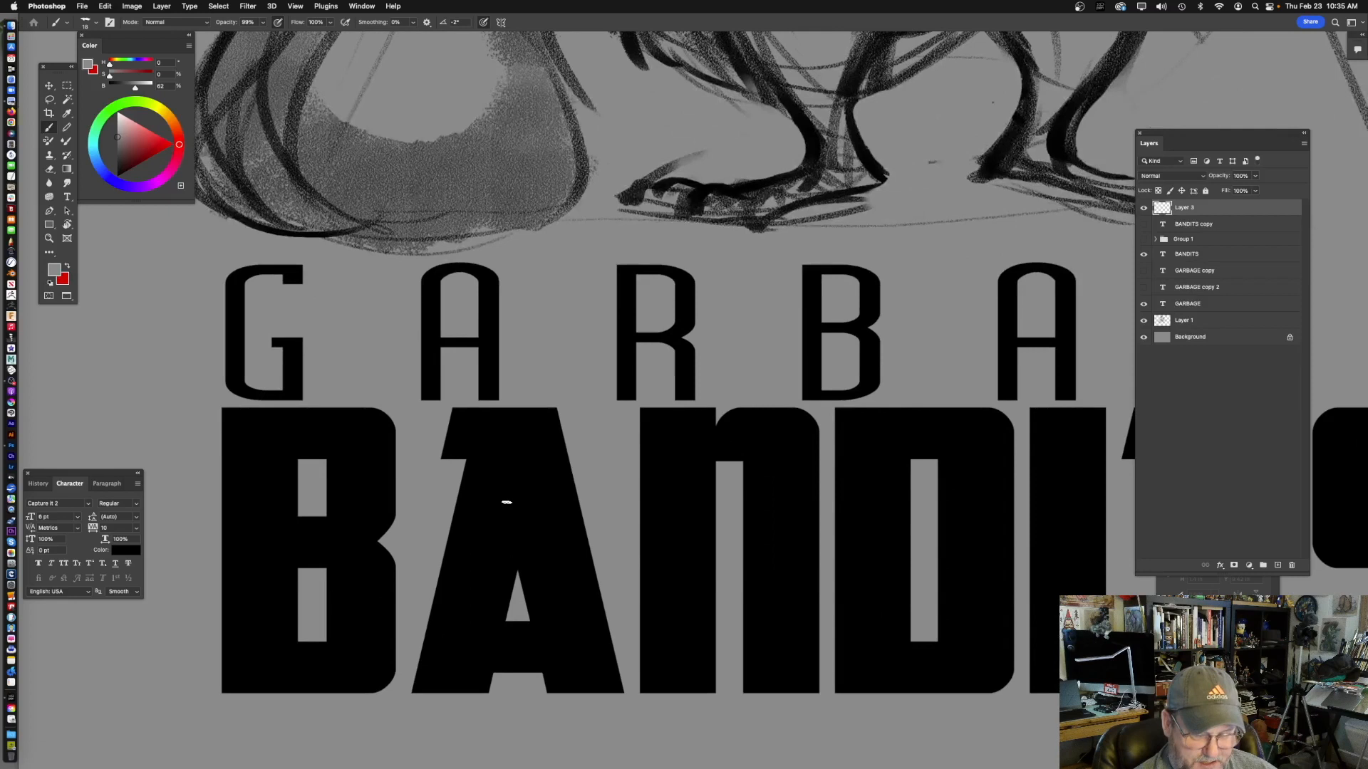
scroll(507, 506, left, 1)
scroll(507, 506, down, 1)
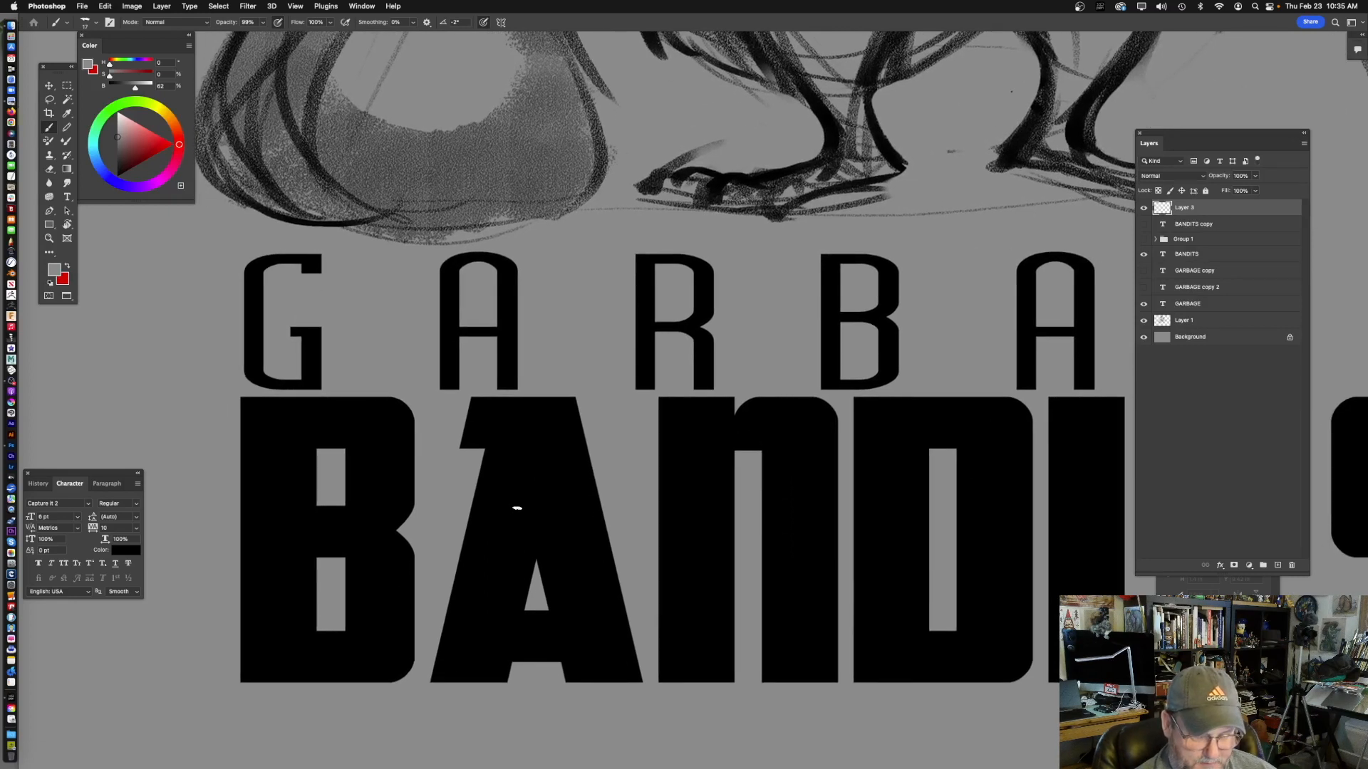
- Try painting two small gray eyes with dark pupils on the letter A of BANDITS, undoing the unwanted strokes
drag(492, 500, 517, 509)
key(super+z)
drag(496, 500, 517, 502)
mouse_move(528, 502)
mouse_down()
mouse_move(508, 510)
mouse_move(562, 506)
mouse_up()
key(super+z)
key(super+z)
alt+click(530, 494)
key(super+z)
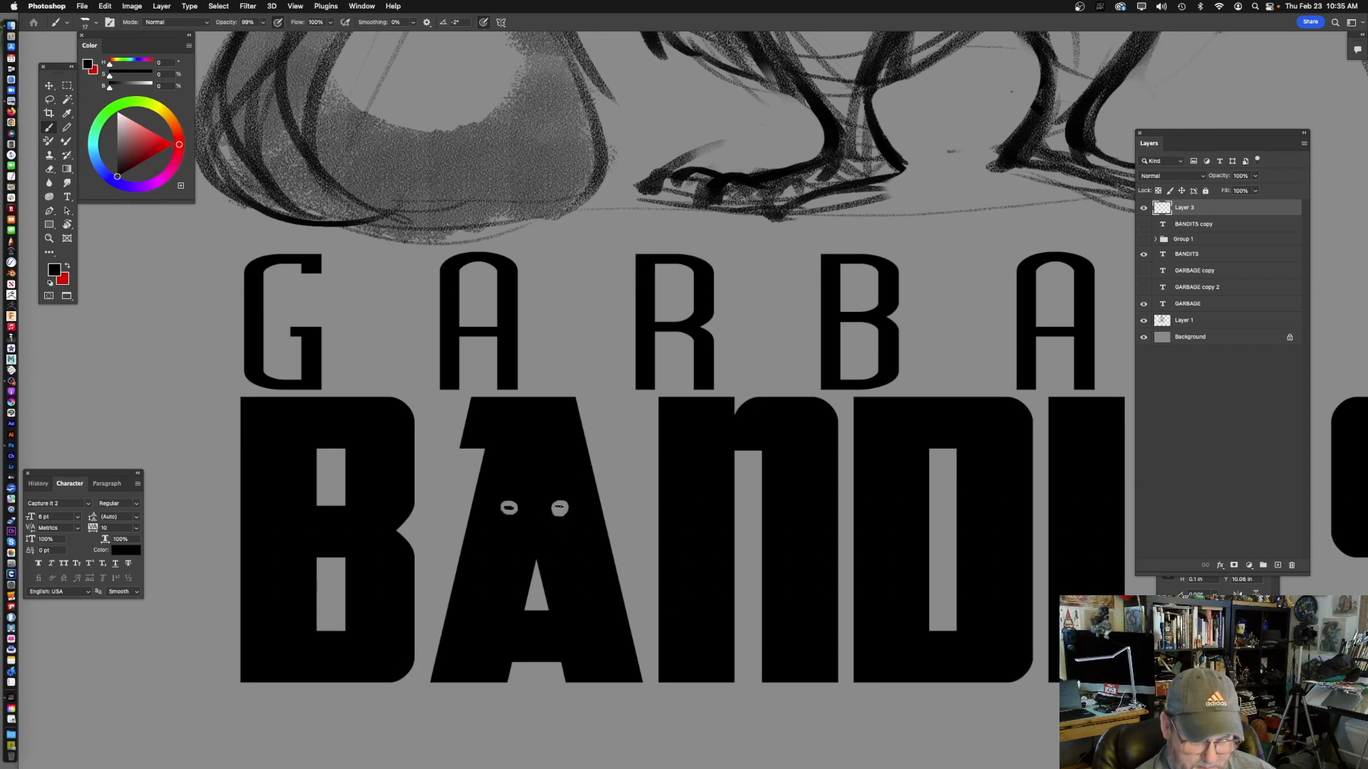
- Sample the gray again and sketch a mask outline around the eyes on the letter A
alt+click(565, 505)
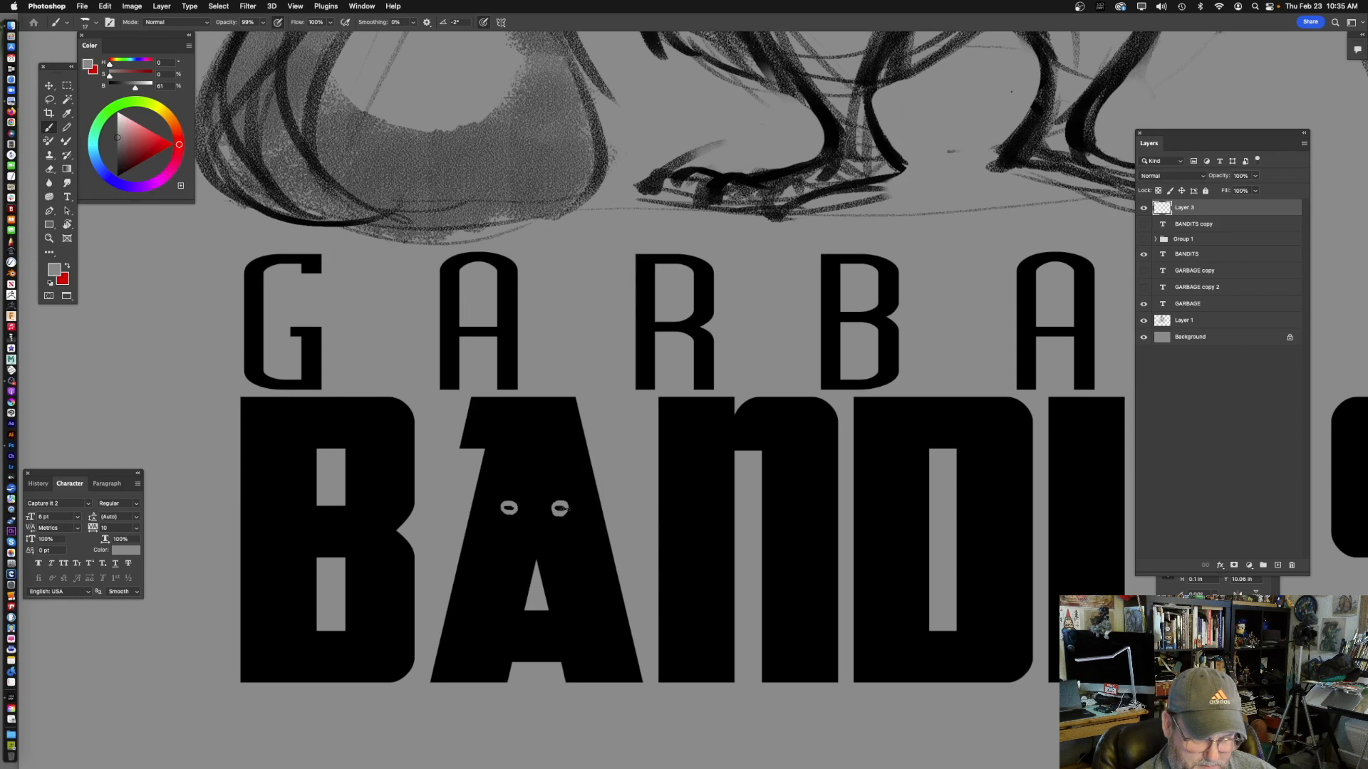
mouse_move(524, 495)
mouse_down()
mouse_move(572, 488)
mouse_move(580, 522)
mouse_move(485, 522)
mouse_move(501, 490)
mouse_up()
mouse_move(684, 518)
mouse_down()
mouse_move(630, 522)
mouse_move(677, 526)
mouse_up()
drag(690, 526, 639, 525)
- Clear all the brushwork from Layer 3 and deselect
key(super+a)
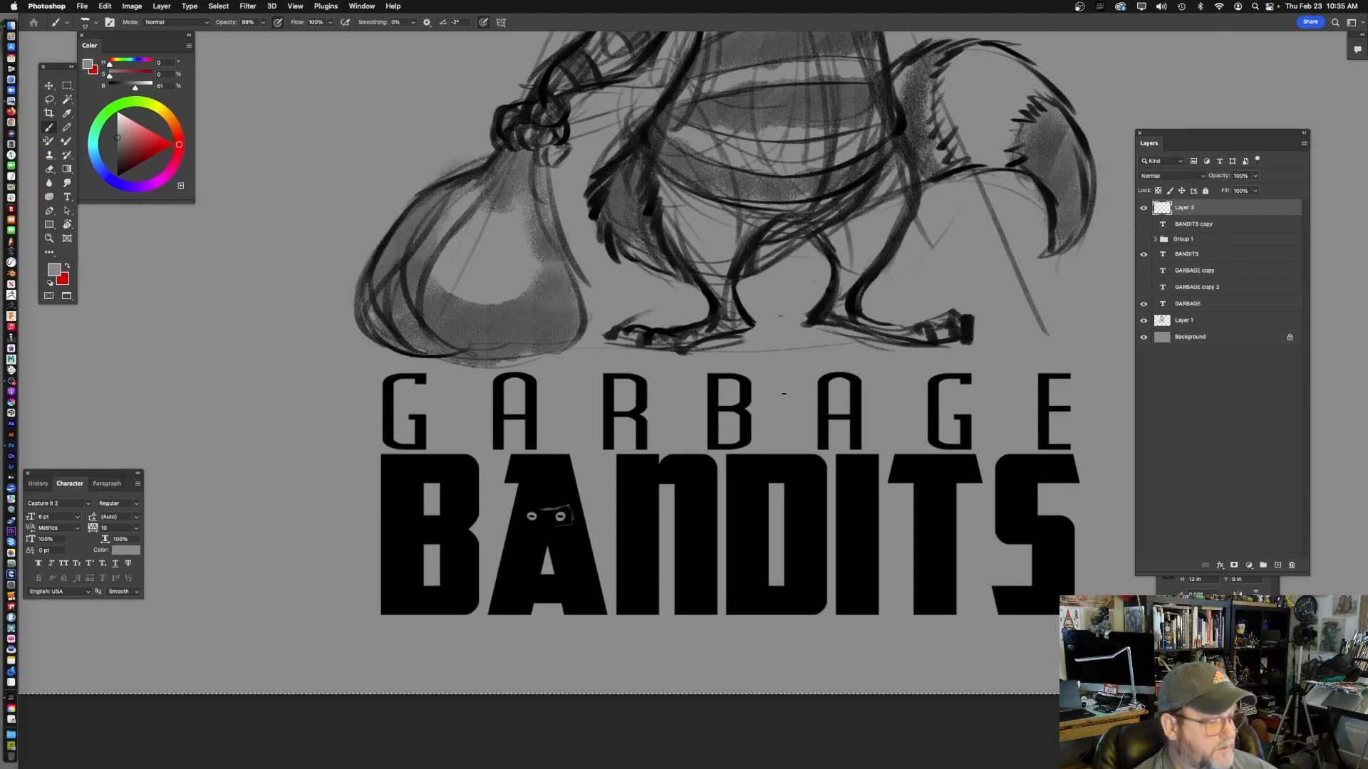
key(Delete)
key(super+d)
- Set the brush opacity to 100% and paint gray scalloped paw shapes at both lower corners of the T's crossbar
drag(715, 489, 698, 511)
drag(776, 610, 755, 558)
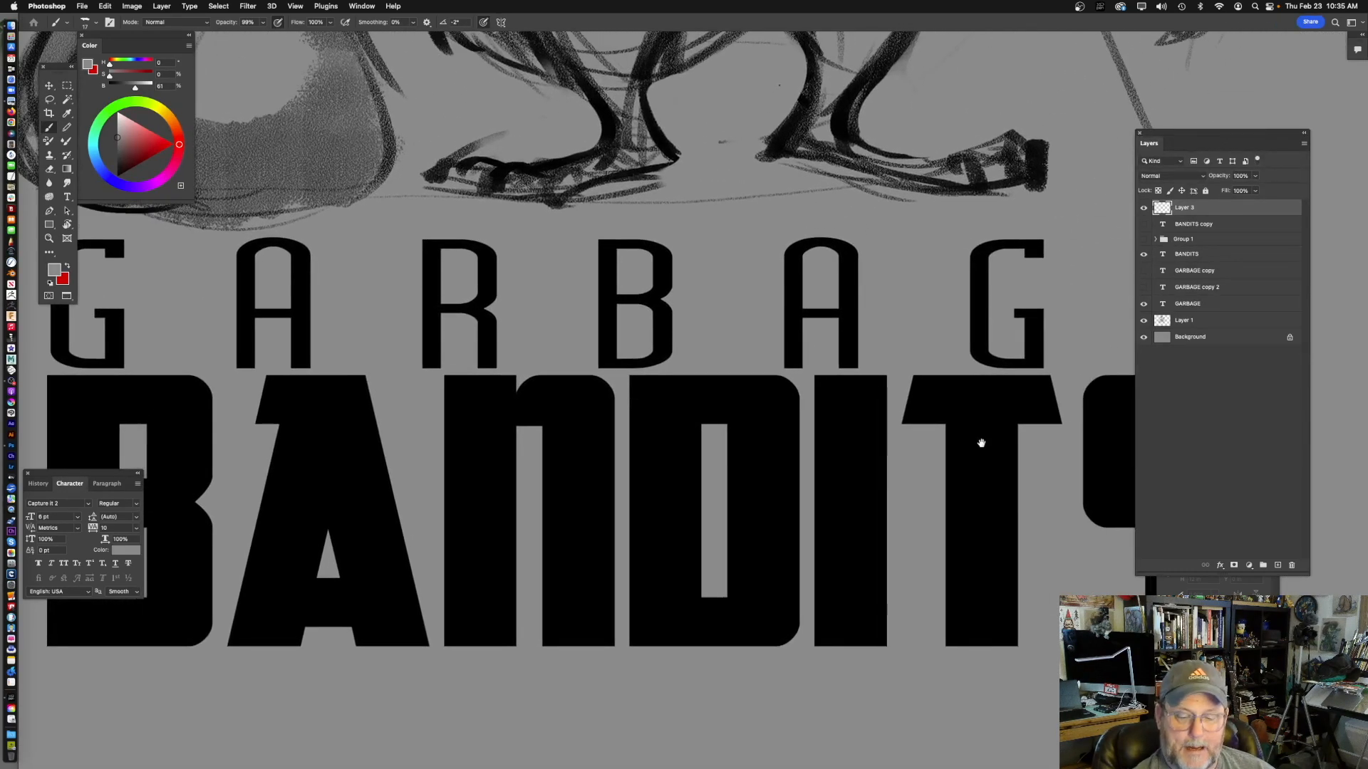
drag(998, 442, 605, 443)
scroll(629, 430, up, 4)
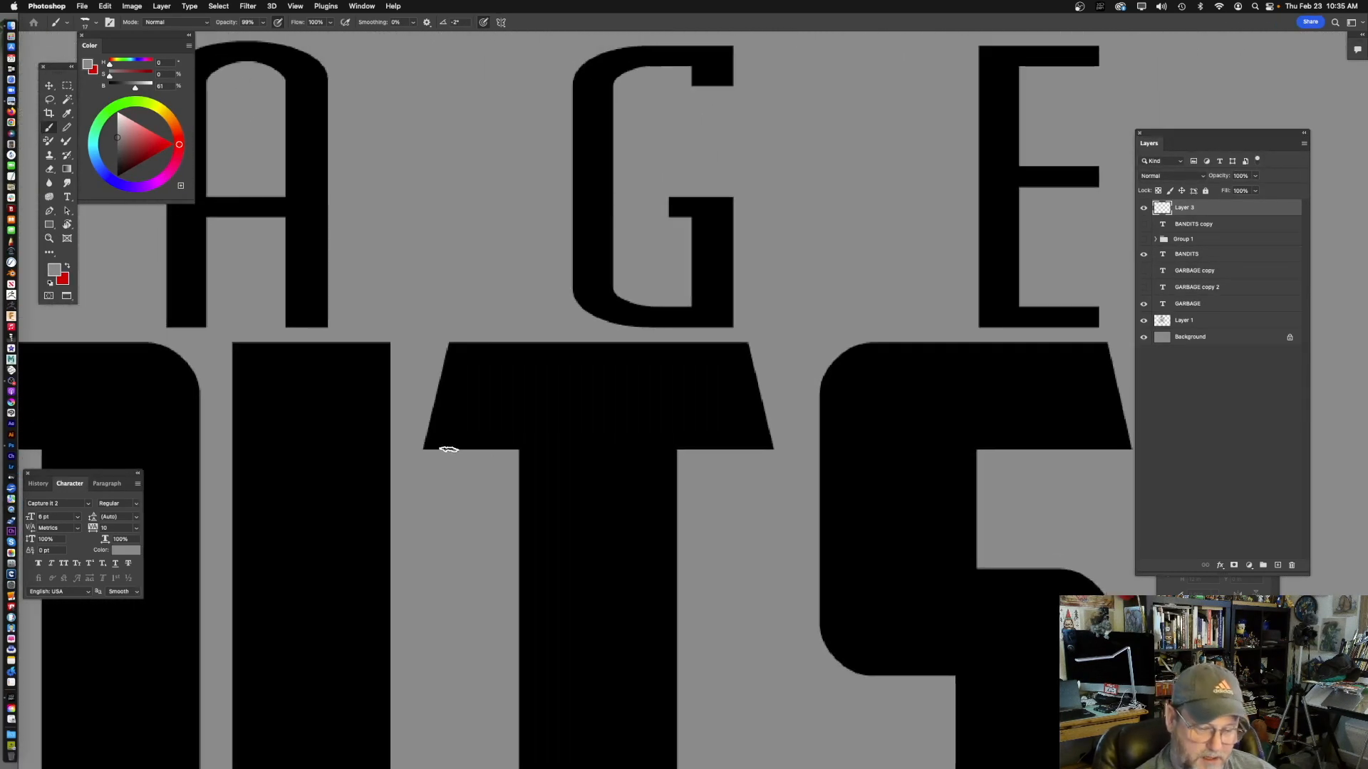
key(0)
mouse_move(442, 449)
mouse_down()
mouse_move(472, 428)
mouse_move(506, 446)
mouse_up()
mouse_move(690, 447)
mouse_down()
mouse_move(707, 424)
mouse_move(749, 447)
mouse_up()
scroll(738, 431, left, 2)
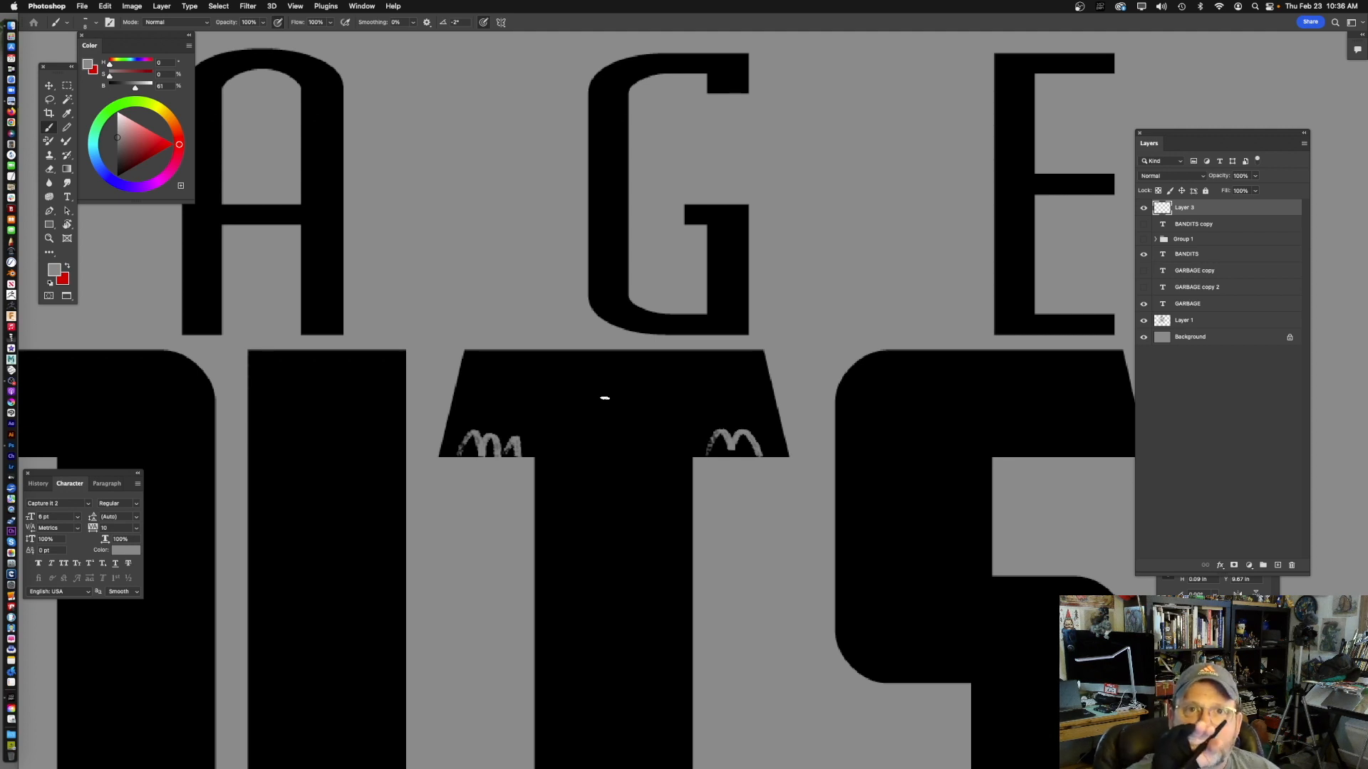
- Paint gray slanted brows, angry eyes and a small nose on the T's crossbar between the paws
drag(571, 399, 699, 379)
key(super+z)
key(super+z)
mouse_move(577, 400)
mouse_down()
mouse_move(520, 382)
mouse_move(626, 434)
mouse_move(554, 423)
mouse_move(533, 402)
mouse_up()
mouse_move(649, 412)
mouse_down()
mouse_move(676, 417)
mouse_move(659, 422)
mouse_move(659, 403)
mouse_move(683, 405)
mouse_move(673, 400)
mouse_up()
key(super+z)
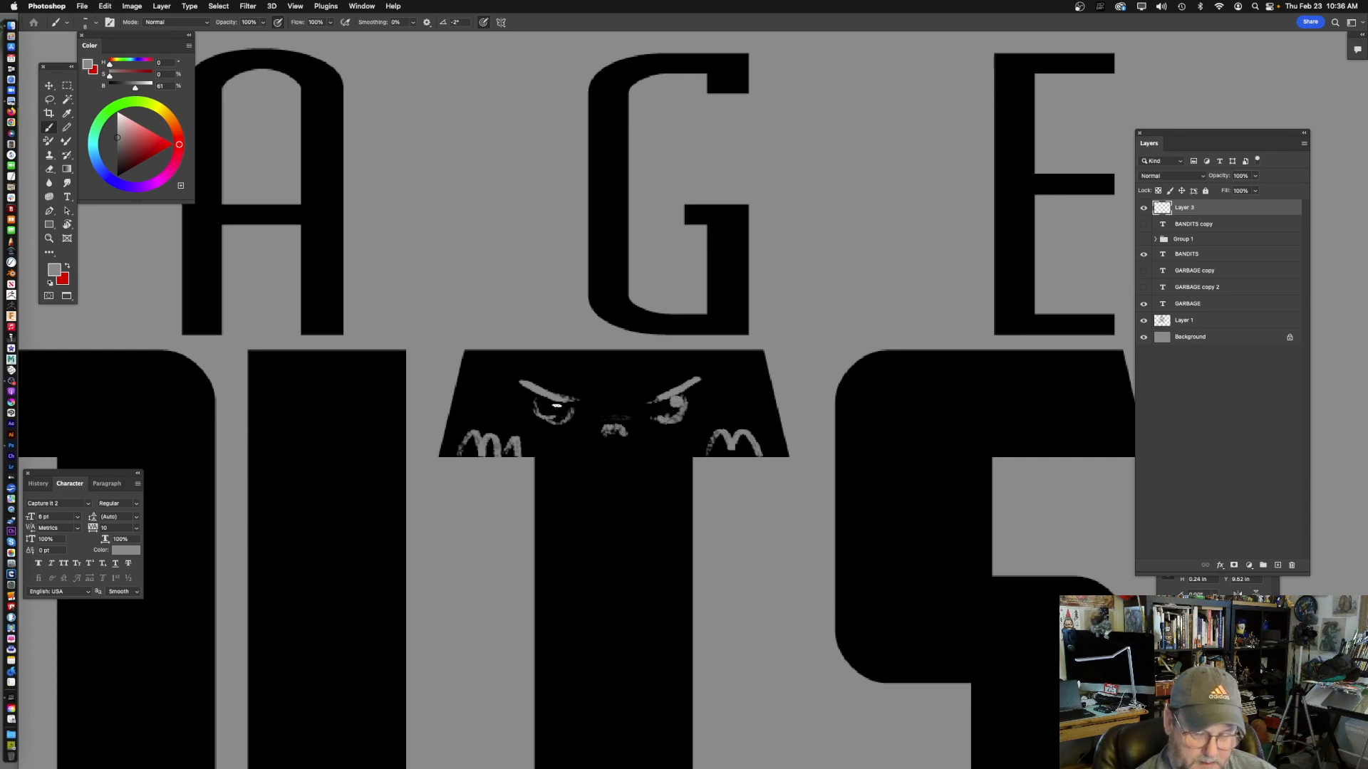
- Delete Layer 3 together with the face and paws painted on the T
drag(731, 446, 679, 457)
key(Delete)
mouse_move(603, 432)
mouse_down()
mouse_move(659, 446)
mouse_move(619, 453)
mouse_move(729, 428)
mouse_up()
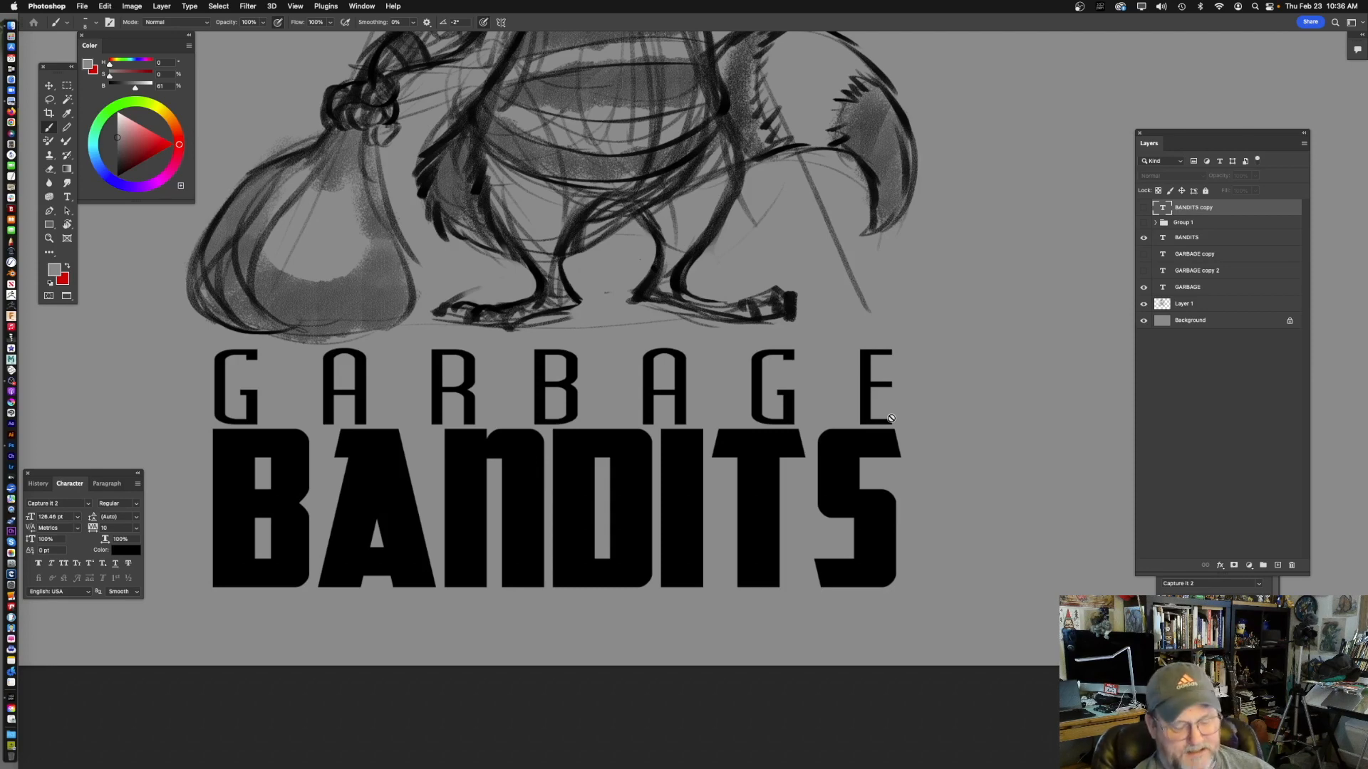
- Add a new layer above BANDITS copy and block in a black head and body peeking out between the A and the N
scroll(442, 467, up, 3)
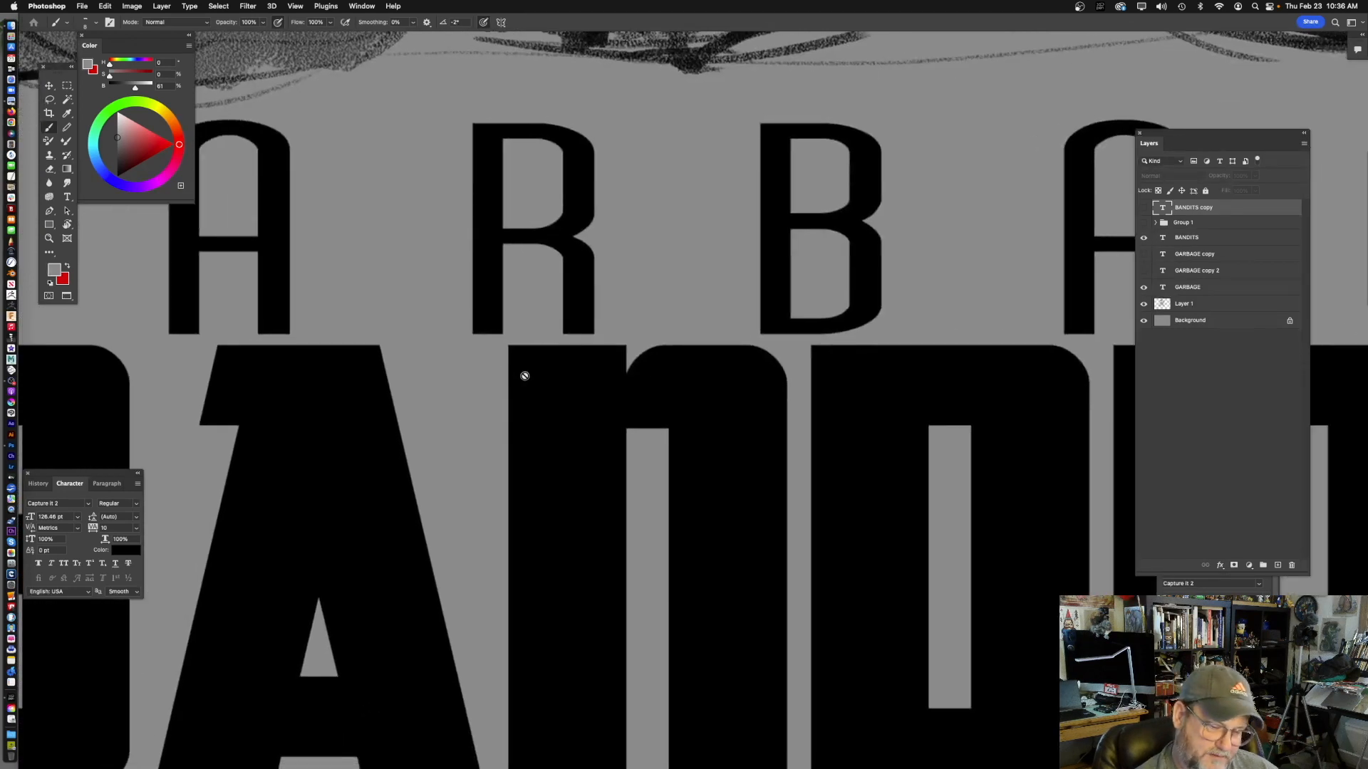
click(1278, 566)
alt+click(577, 427)
mouse_move(462, 429)
mouse_down()
mouse_move(491, 403)
mouse_move(474, 418)
mouse_up()
scroll(499, 403, down, 3)
mouse_move(458, 368)
mouse_down()
mouse_move(481, 334)
mouse_move(492, 372)
mouse_move(471, 373)
mouse_move(500, 423)
mouse_move(480, 475)
mouse_move(509, 503)
mouse_move(508, 388)
mouse_up()
drag(541, 399, 536, 368)
mouse_move(497, 393)
mouse_down()
mouse_move(482, 452)
mouse_move(493, 467)
mouse_move(505, 356)
mouse_move(495, 366)
mouse_up()
drag(523, 298, 522, 308)
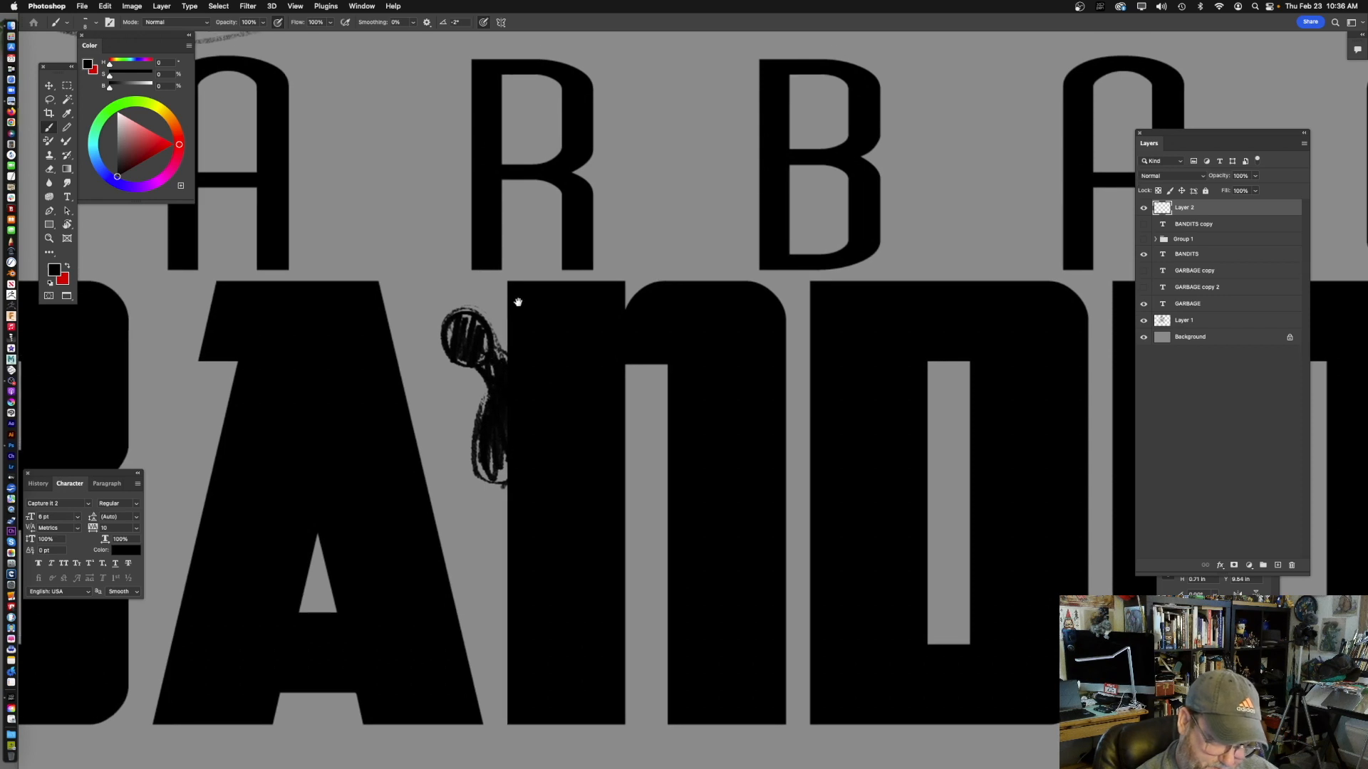
- Fill in the peeking figure in black with pointed ears, jagged cheeks and a leg along the N's edge
mouse_move(443, 351)
mouse_down()
mouse_move(426, 368)
mouse_move(474, 363)
mouse_up()
mouse_move(481, 313)
mouse_down()
mouse_move(506, 315)
mouse_move(434, 334)
mouse_move(482, 315)
mouse_up()
scroll(520, 385, down, 2)
mouse_move(474, 391)
mouse_down()
mouse_move(493, 534)
mouse_move(490, 413)
mouse_up()
mouse_move(491, 397)
mouse_down()
mouse_move(502, 292)
mouse_move(516, 369)
mouse_move(463, 350)
mouse_move(439, 375)
mouse_move(459, 323)
mouse_move(455, 342)
mouse_move(420, 339)
mouse_move(459, 334)
mouse_up()
scroll(489, 275, up, 2)
- Paint two gray eyes on the peeking raccoon's head with a smaller brush and sample black again
key(bracketleft)
alt+click(431, 288)
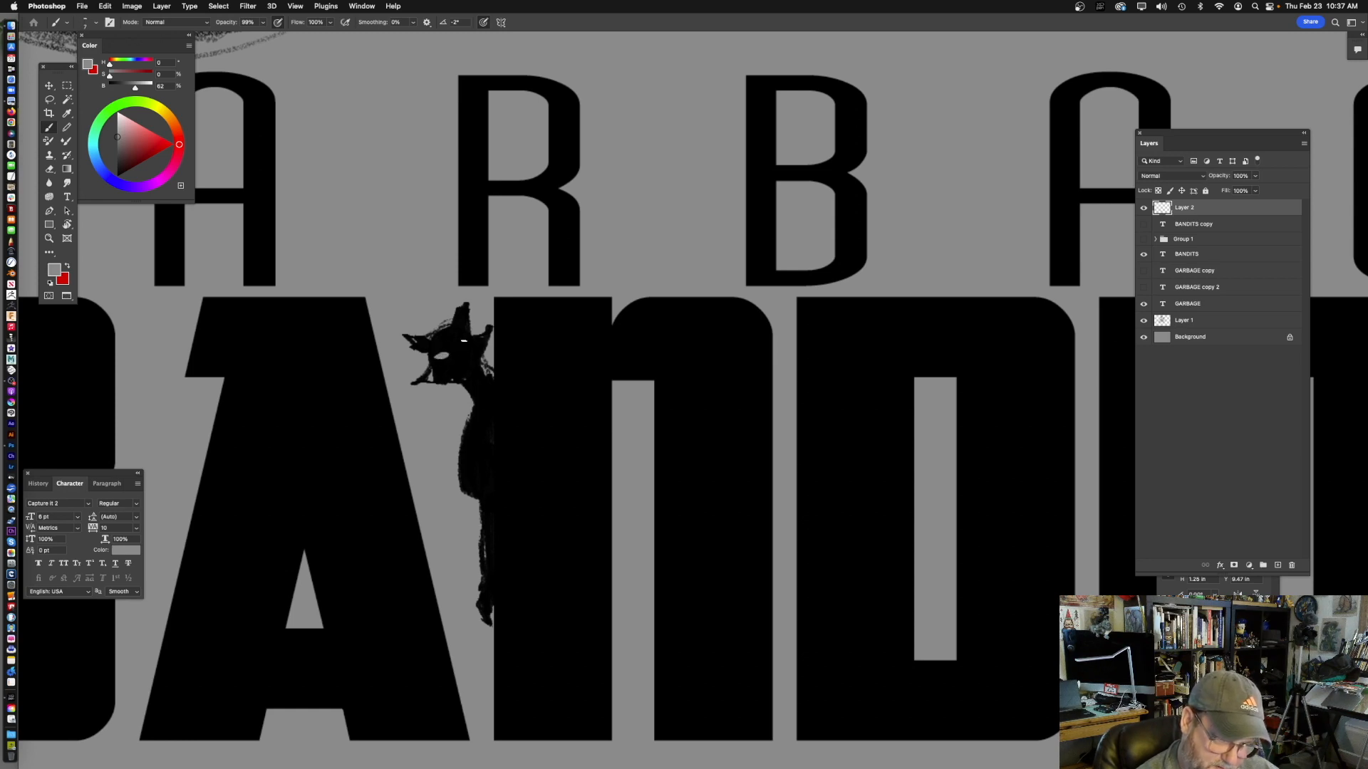
alt+click(629, 491)
mouse_move(728, 507)
mouse_down()
mouse_move(635, 501)
mouse_move(724, 470)
mouse_up()
super+click(627, 502)
mouse_move(500, 473)
mouse_down()
mouse_move(519, 463)
mouse_move(576, 496)
mouse_up()
alt+click(425, 365)
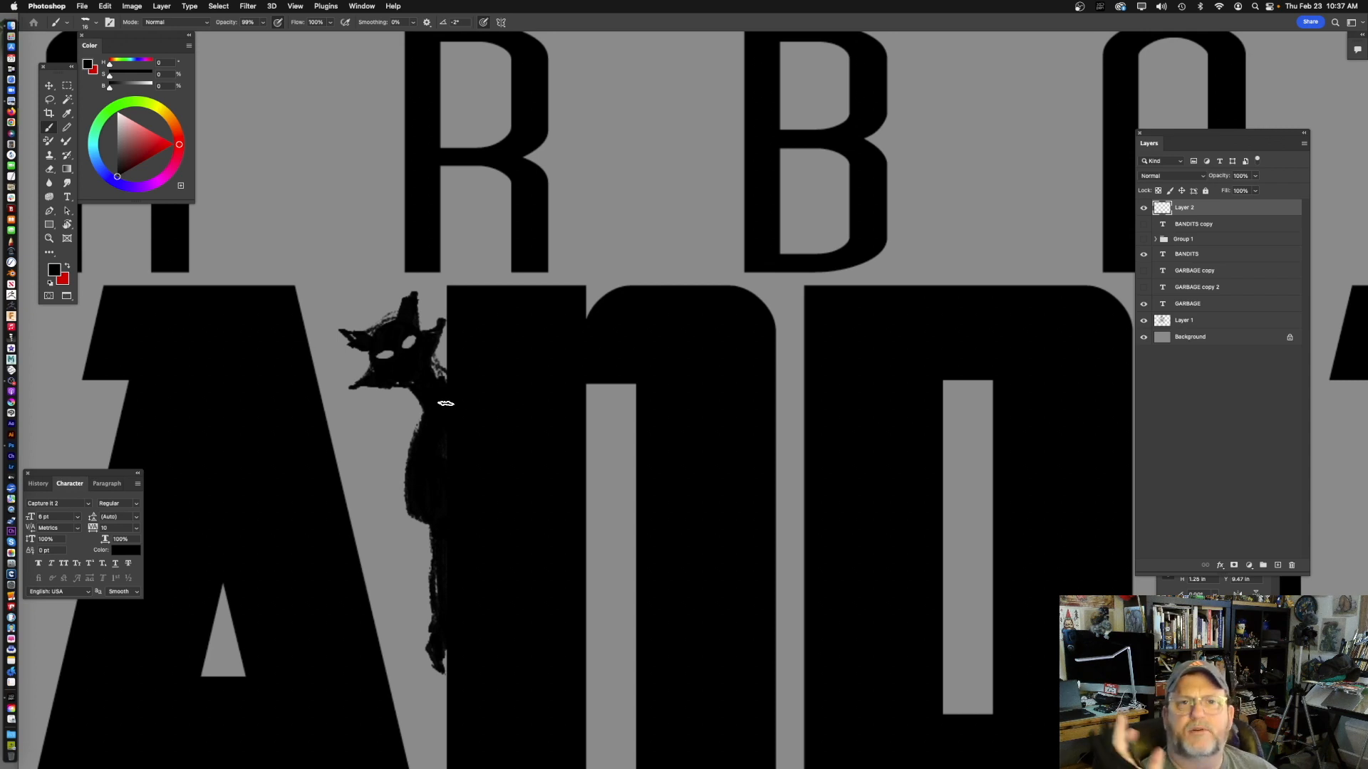
- Thicken the peeking raccoon's leg and smooth its back in black, using a smaller brush
scroll(427, 456, down, 5)
scroll(428, 456, right, 2)
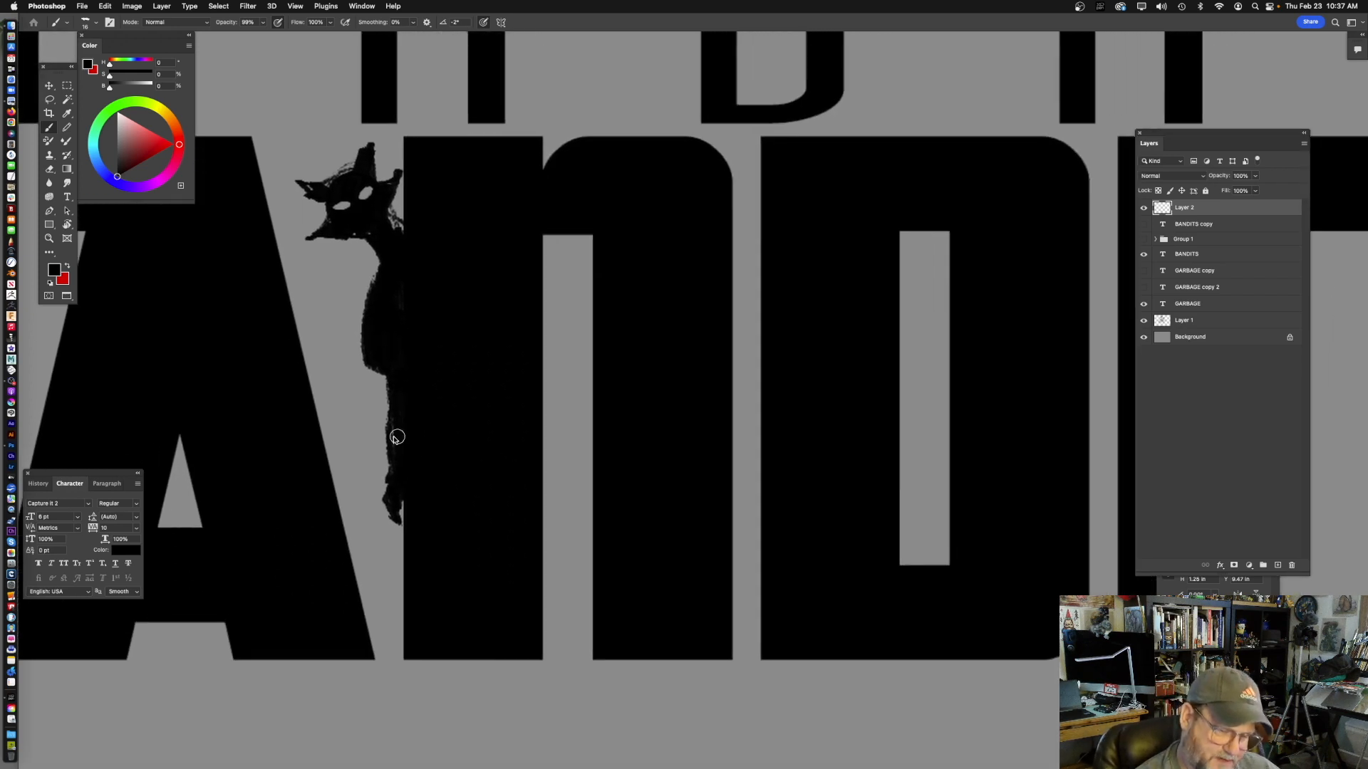
drag(392, 459, 396, 406)
key(bracketleft)
key(bracketleft)
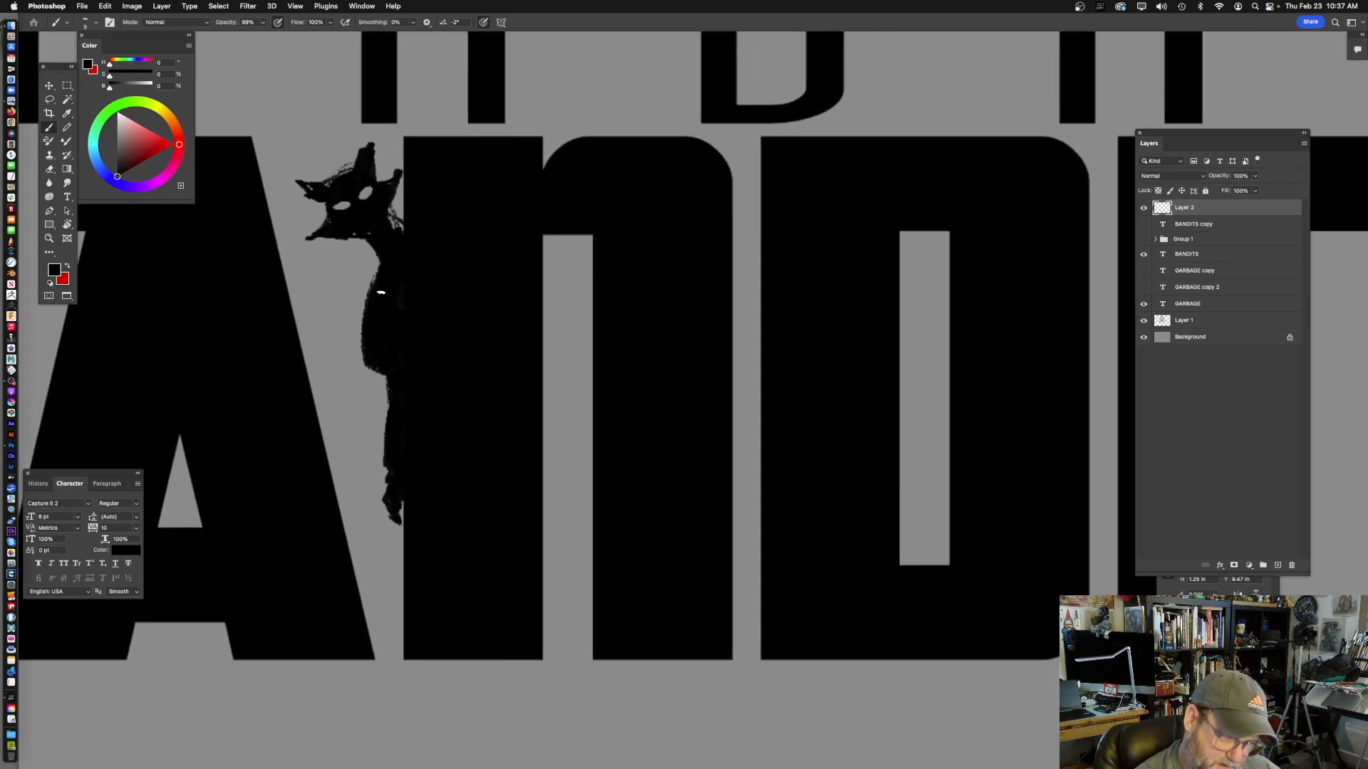
scroll(420, 311, up, 1)
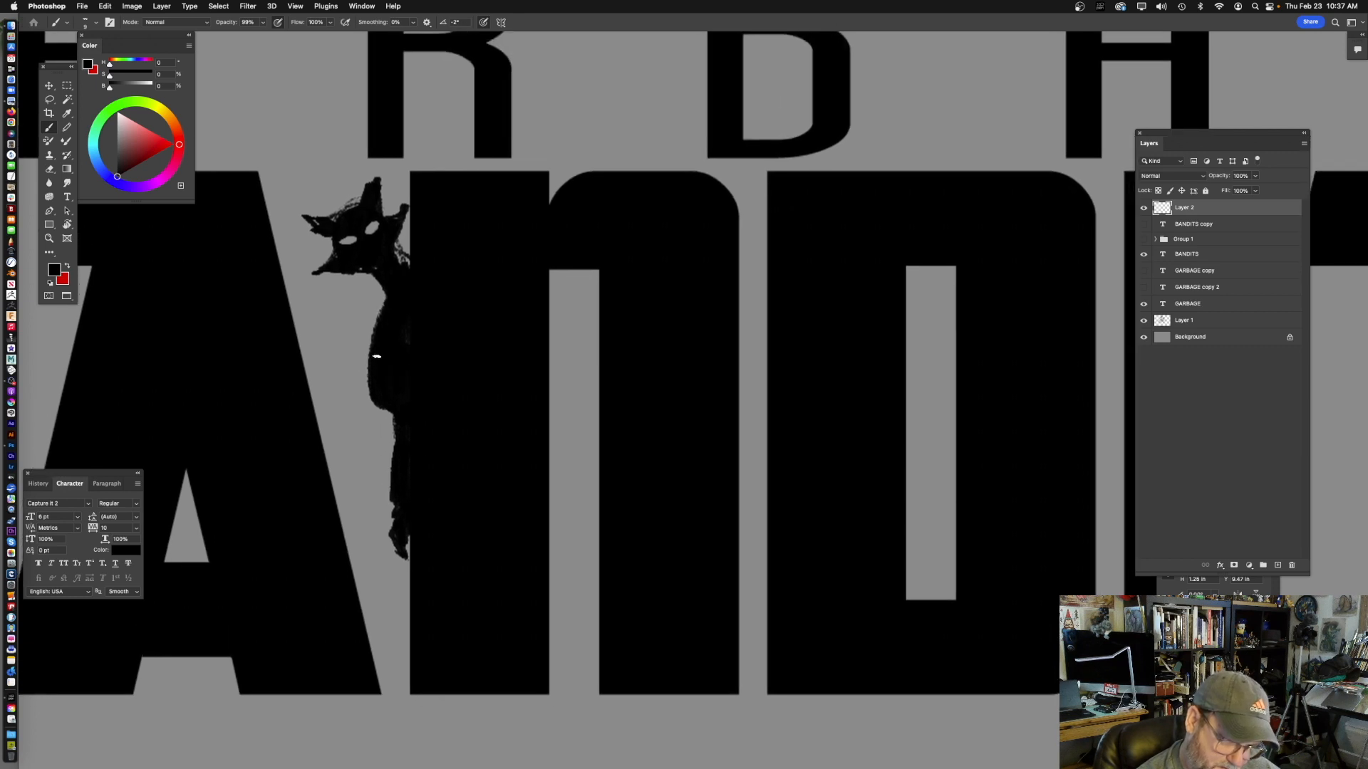
scroll(417, 317, up, 1)
- Sample the background gray and paint a line down the peeking raccoon's body to separate it from the N
alt+click(366, 239)
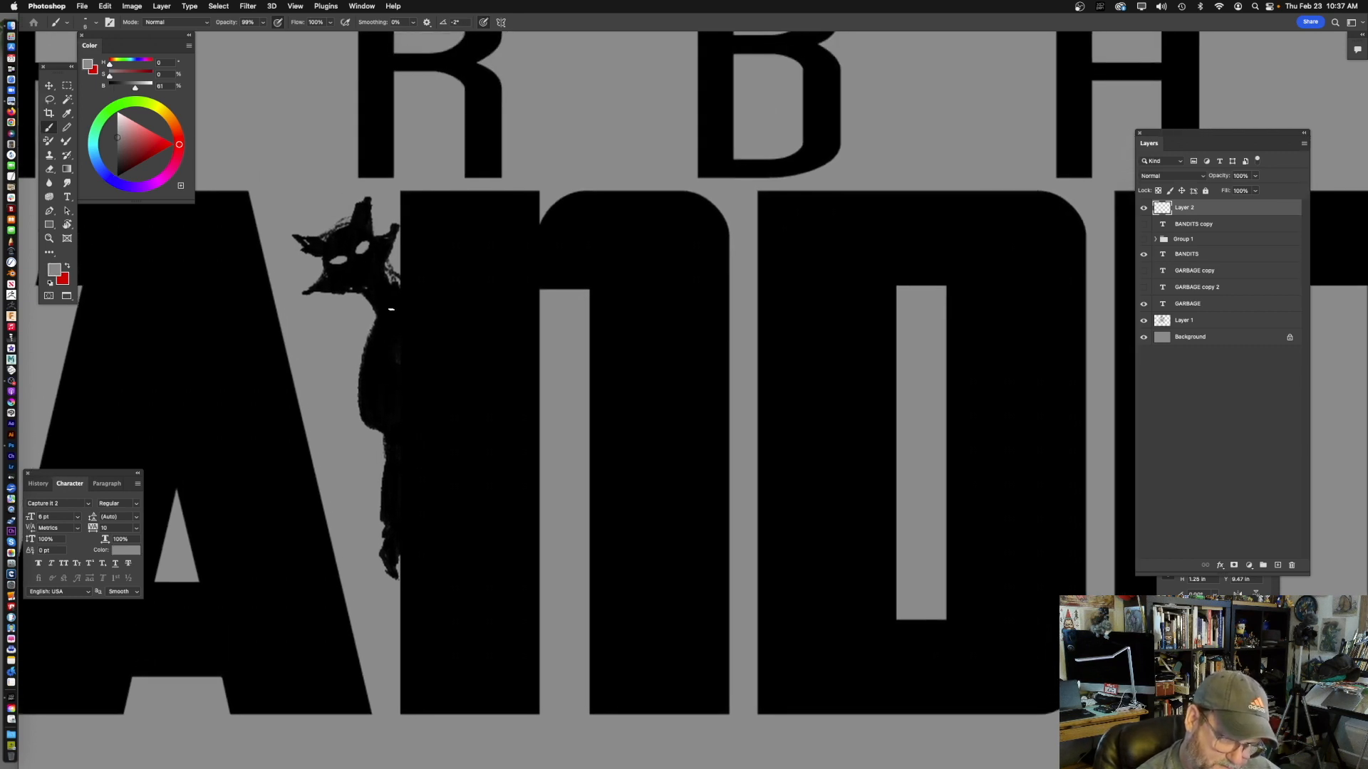
mouse_move(390, 306)
mouse_down()
mouse_move(393, 429)
mouse_move(384, 358)
mouse_up()
drag(426, 413, 421, 323)
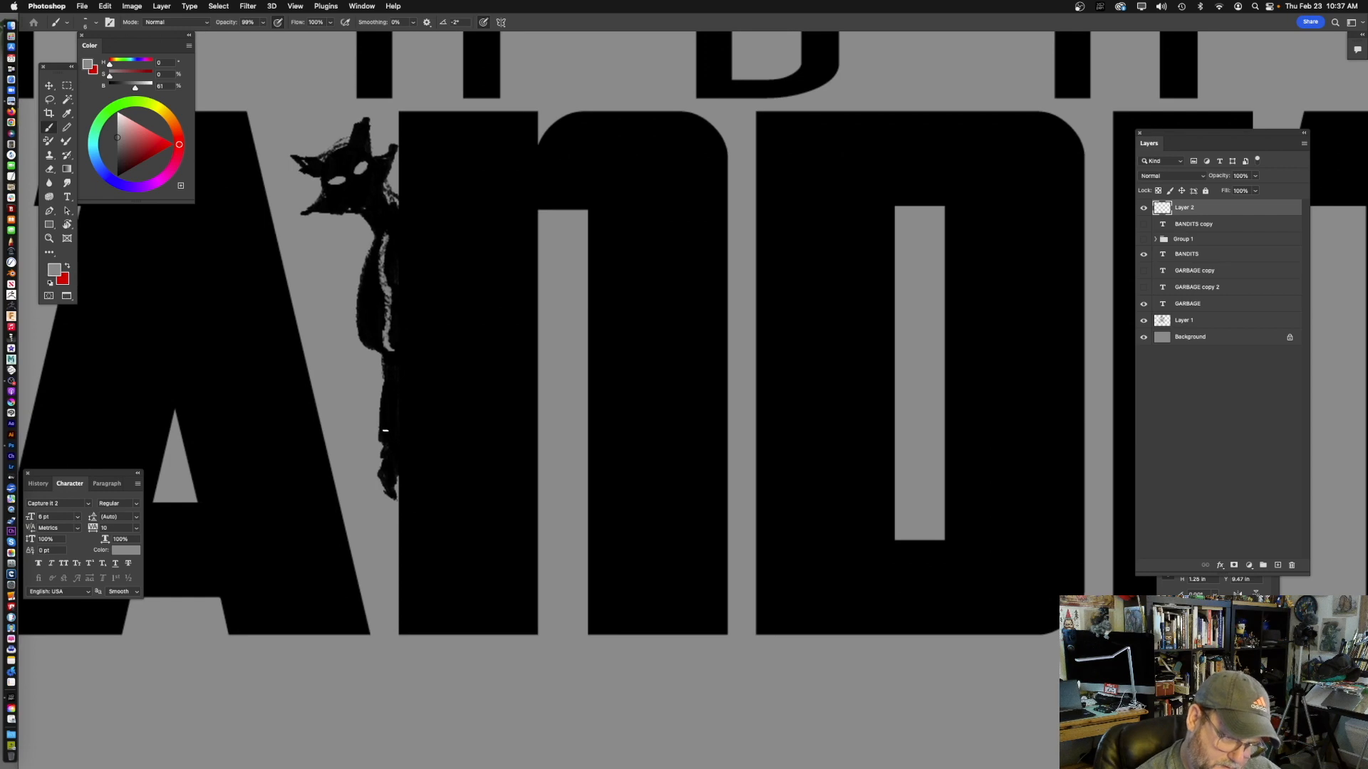
- Examine the peeking raccoon silhouette in the title, both up close and with the full illustration in view
scroll(495, 473, down, 6)
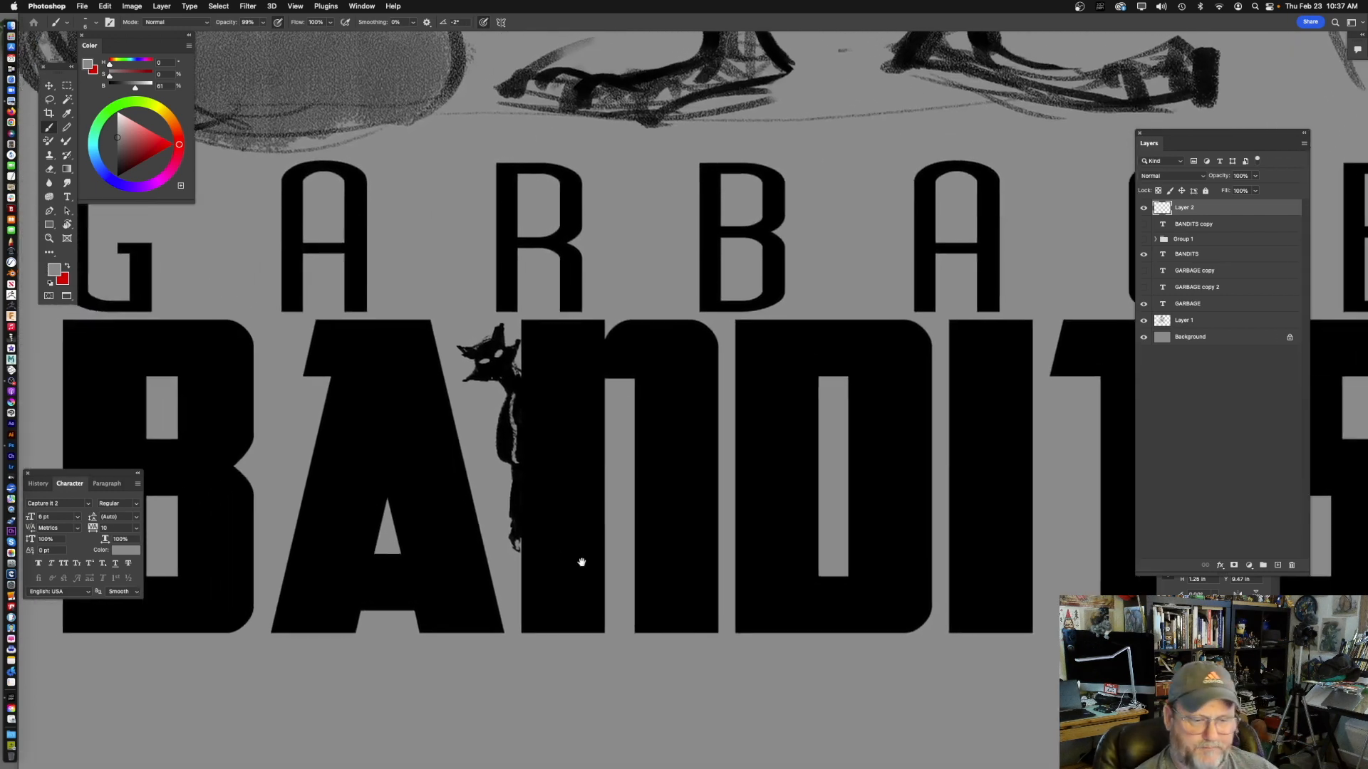
scroll(549, 560, down, 1)
scroll(571, 541, up, 5)
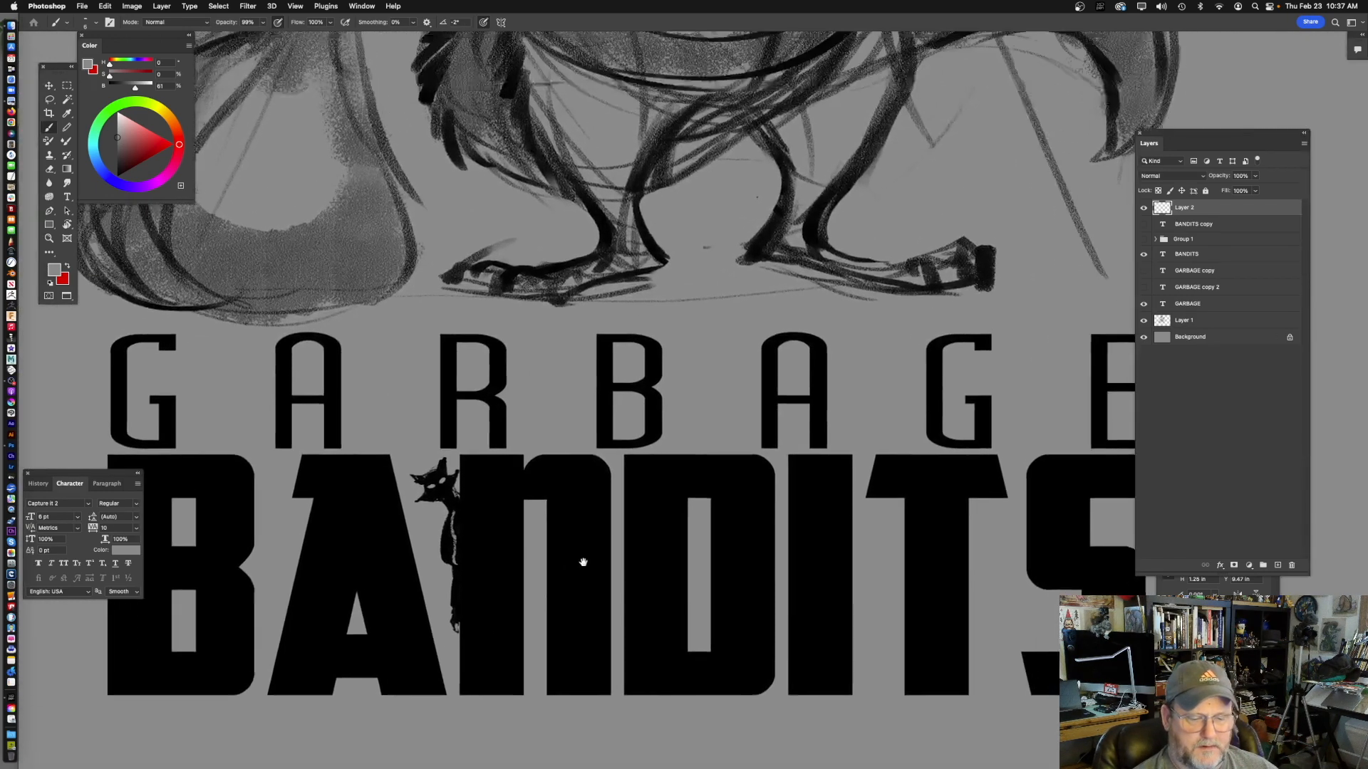
scroll(573, 513, down, 4)
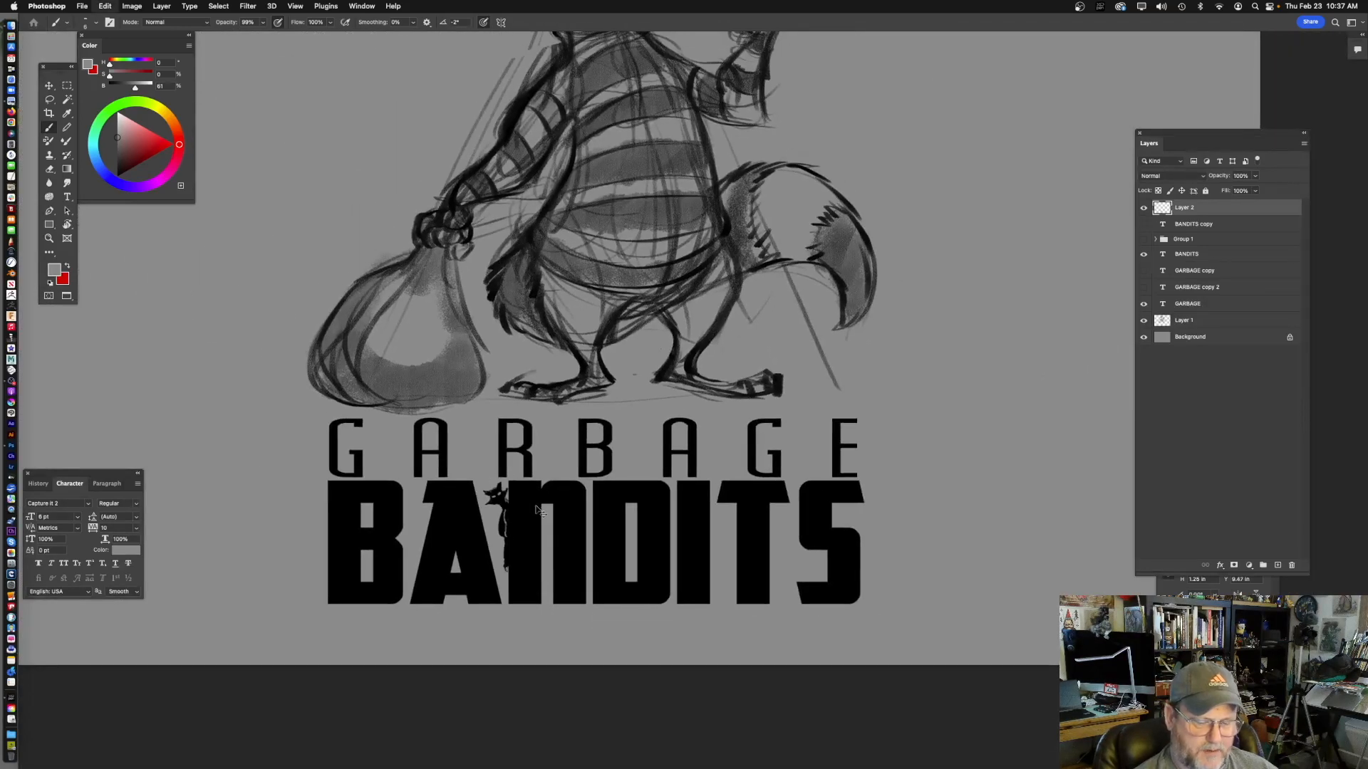
scroll(625, 519, up, 2)
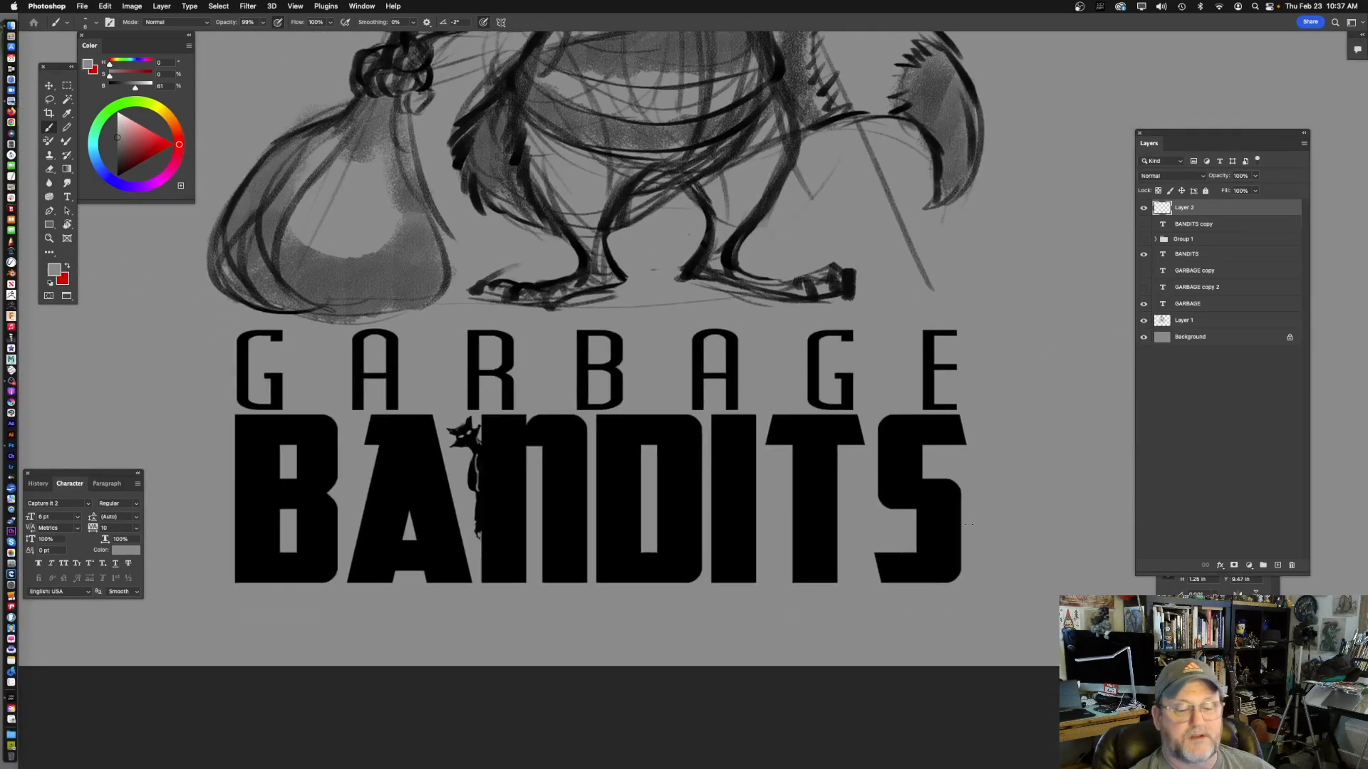
scroll(919, 513, down, 4)
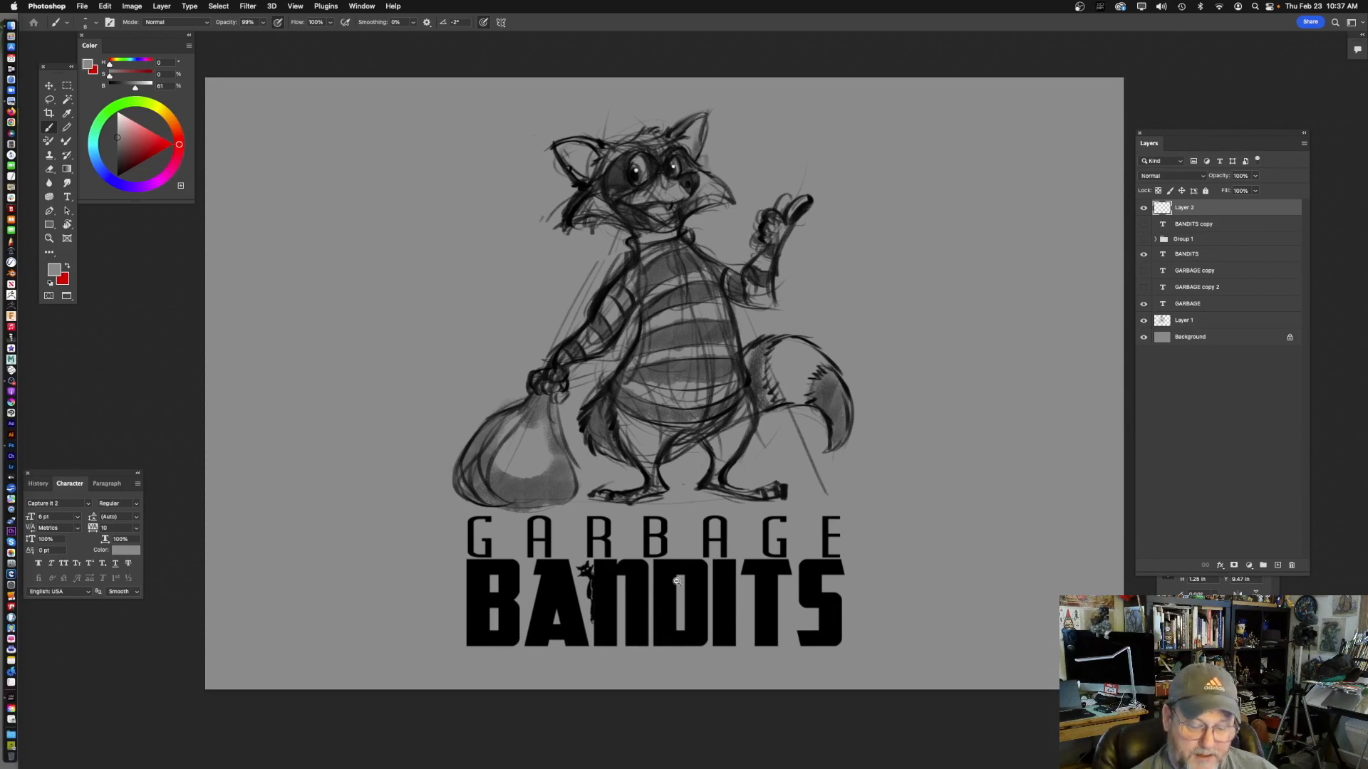
scroll(673, 577, up, 3)
scroll(540, 511, down, 1)
scroll(540, 511, right, 1)
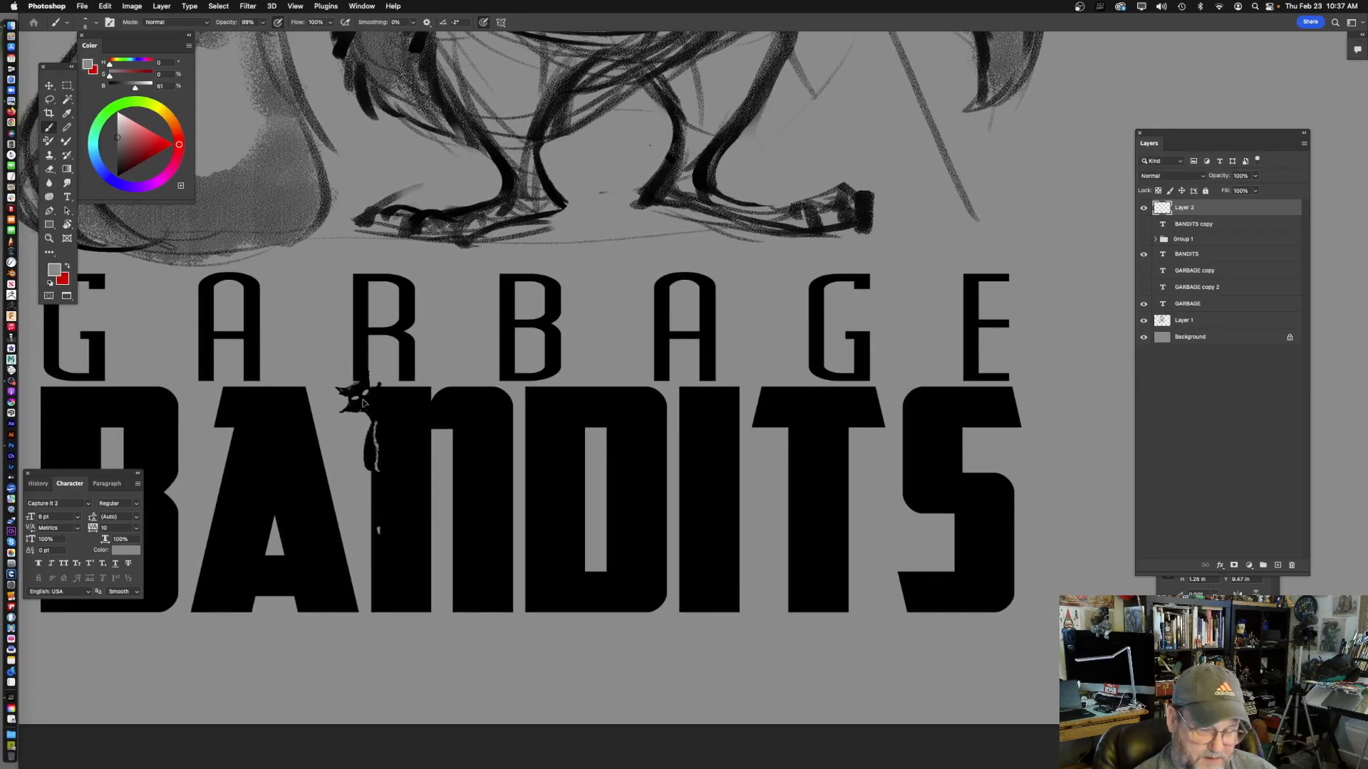
- Clear the peeking raccoon from Layer 2 and deselect
key(super+a)
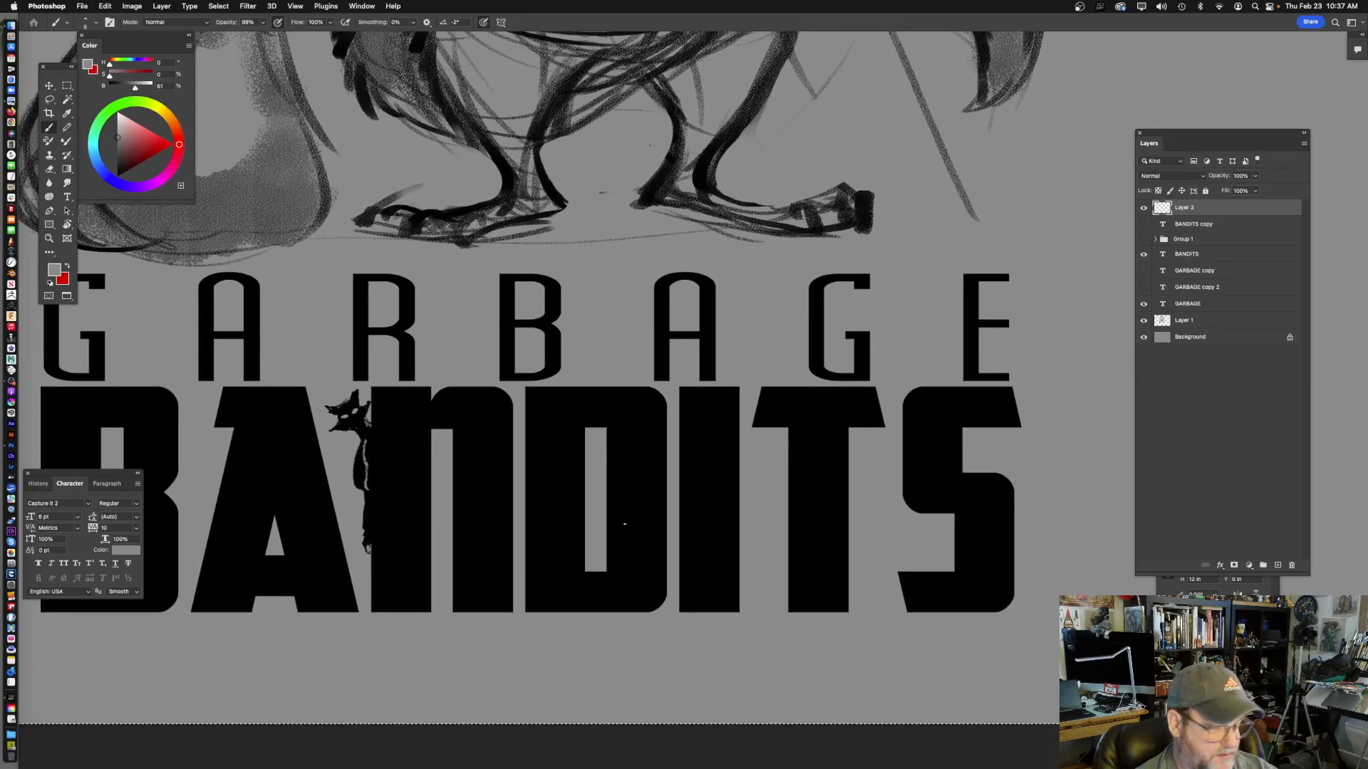
key(Delete)
key(super+d)
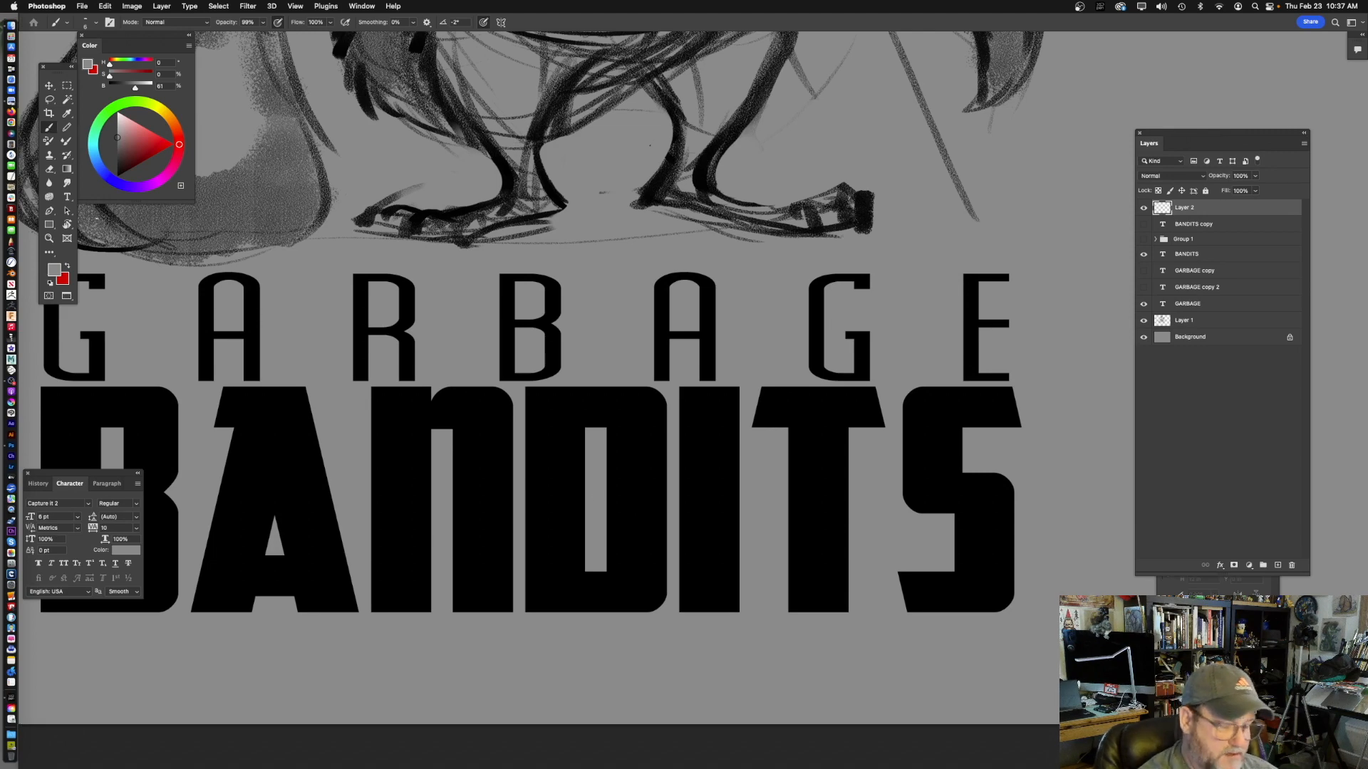
- Paint a gray raccoon head with ears at the top of the D's counter and a black mask across it
drag(633, 454, 668, 460)
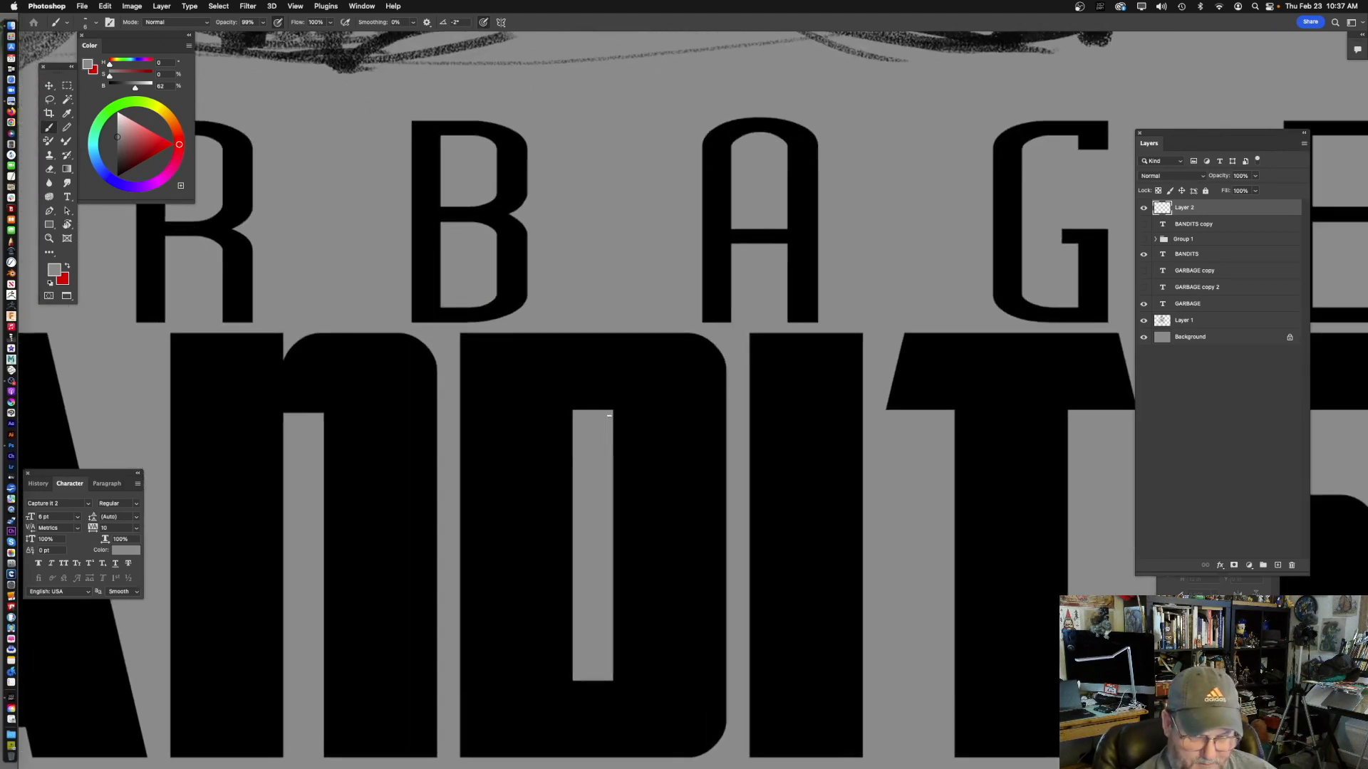
mouse_move(553, 411)
mouse_down()
mouse_move(641, 409)
mouse_move(554, 406)
mouse_move(625, 398)
mouse_move(520, 388)
mouse_move(537, 412)
mouse_move(537, 399)
mouse_move(626, 405)
mouse_move(669, 389)
mouse_move(639, 413)
mouse_move(622, 393)
mouse_move(555, 374)
mouse_move(525, 430)
mouse_move(545, 443)
mouse_move(560, 428)
mouse_move(558, 448)
mouse_move(532, 425)
mouse_move(559, 387)
mouse_move(556, 428)
mouse_move(584, 380)
mouse_move(520, 366)
mouse_move(570, 395)
mouse_move(647, 381)
mouse_move(619, 397)
mouse_move(639, 390)
mouse_move(621, 402)
mouse_move(646, 423)
mouse_move(628, 442)
mouse_move(634, 412)
mouse_move(611, 429)
mouse_move(594, 410)
mouse_move(656, 366)
mouse_up()
alt+click(634, 333)
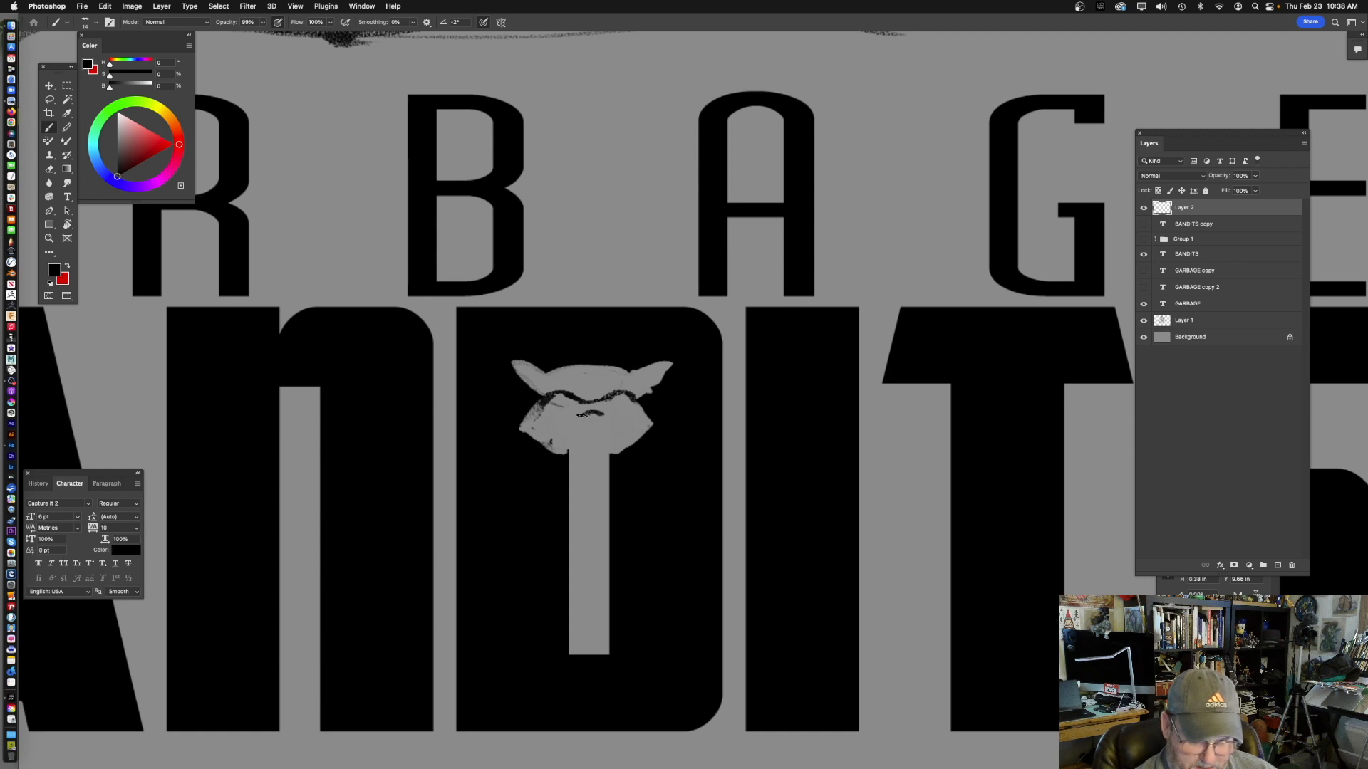
mouse_move(633, 407)
mouse_down()
mouse_move(568, 421)
mouse_move(546, 404)
mouse_move(624, 414)
mouse_up()
- Sample the gray and paint two eyes inside the black mask on the D
alt+click(603, 379)
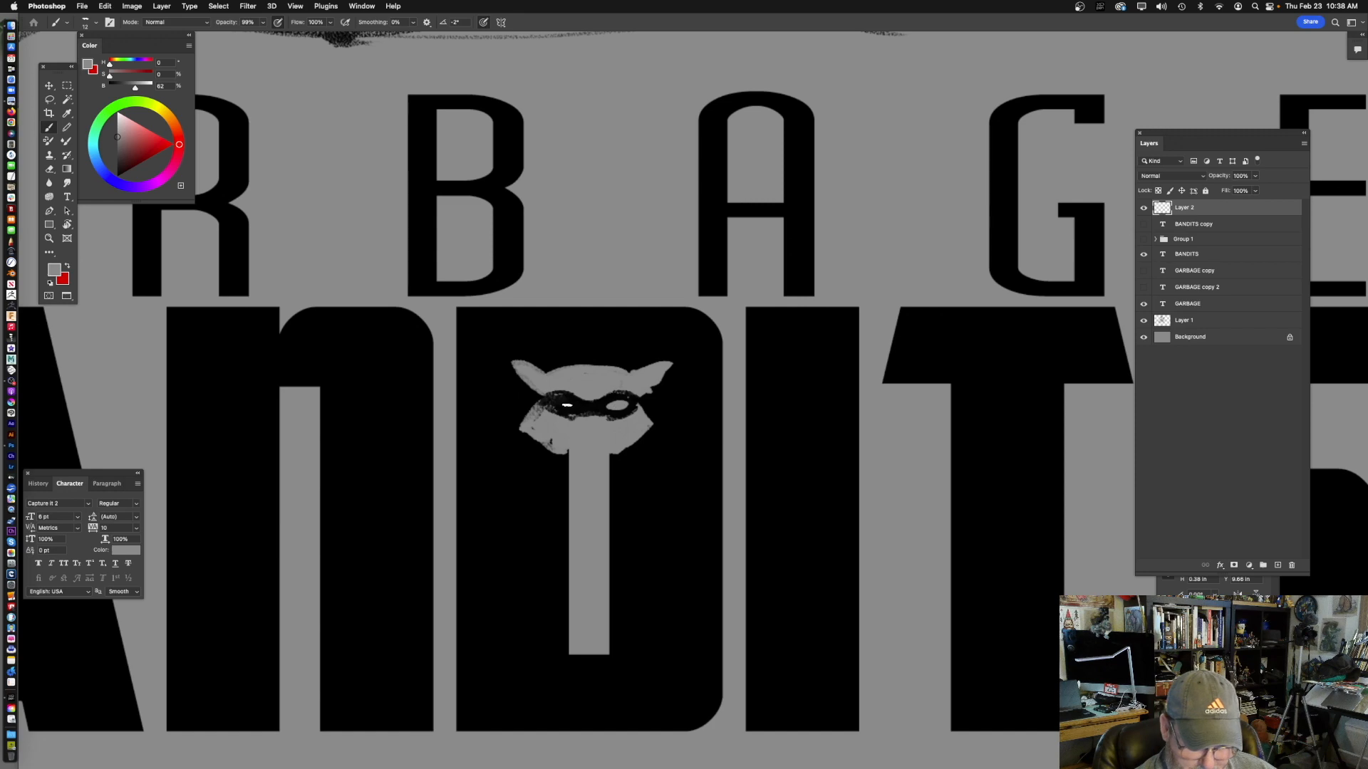
mouse_move(642, 497)
mouse_down()
mouse_move(597, 528)
mouse_move(631, 510)
mouse_up()
drag(736, 483, 659, 479)
drag(618, 485, 654, 470)
- Enlarge the brush and clean up the gray cheeks and jaw of the raccoon head on the D
alt+click(456, 426)
key(bracketright)
key(bracketright)
drag(456, 426, 446, 428)
drag(443, 396, 434, 395)
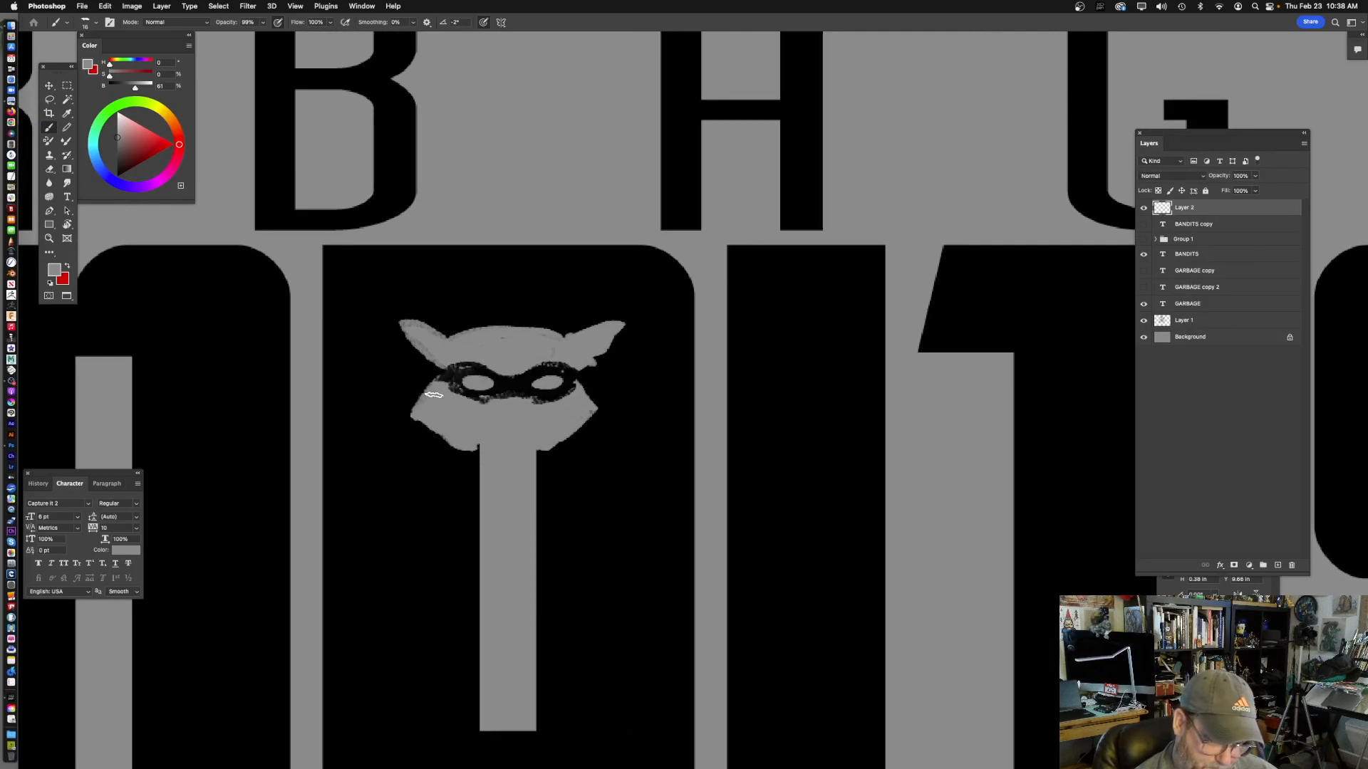
mouse_move(548, 442)
mouse_down()
mouse_move(597, 409)
mouse_move(543, 446)
mouse_move(579, 433)
mouse_up()
drag(559, 456, 585, 449)
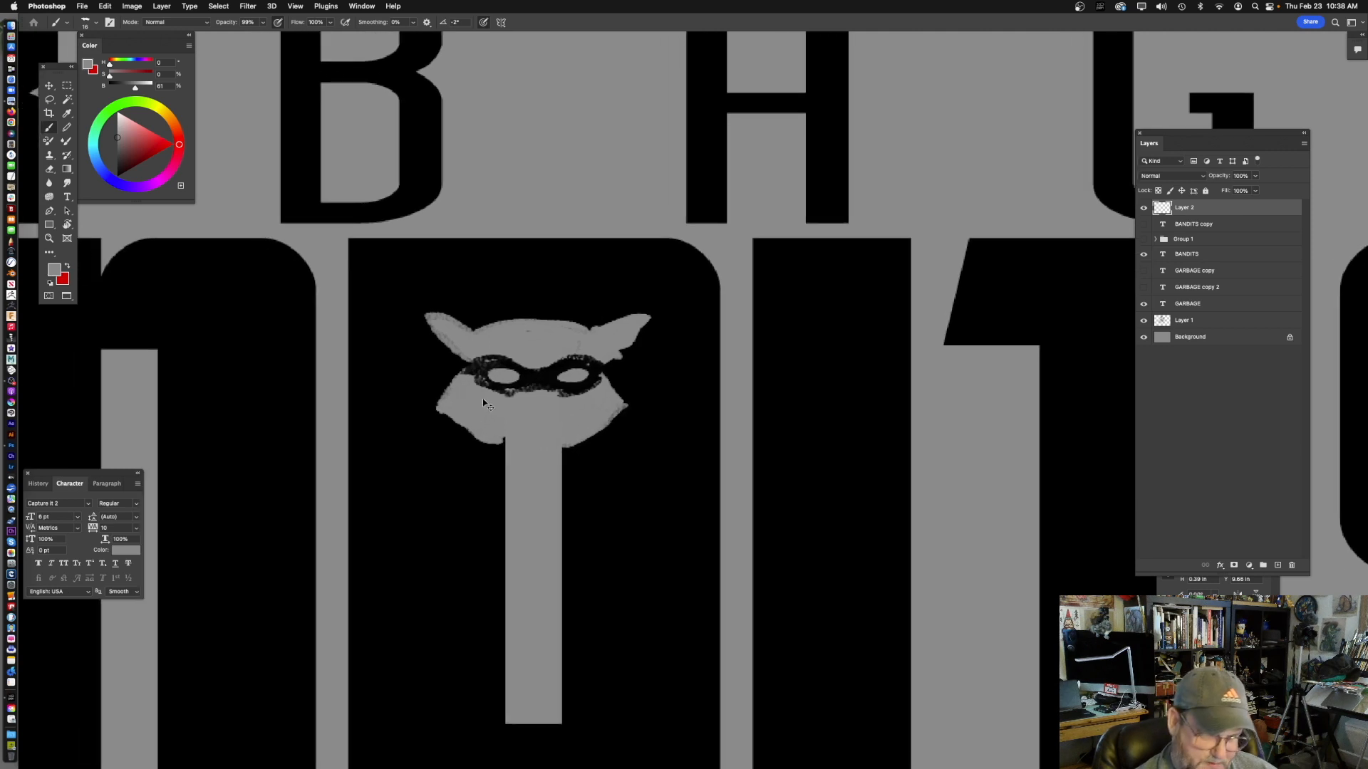
drag(462, 422, 513, 436)
- Refine the gray areas where both ears join the raccoon head on the D
drag(559, 357, 562, 379)
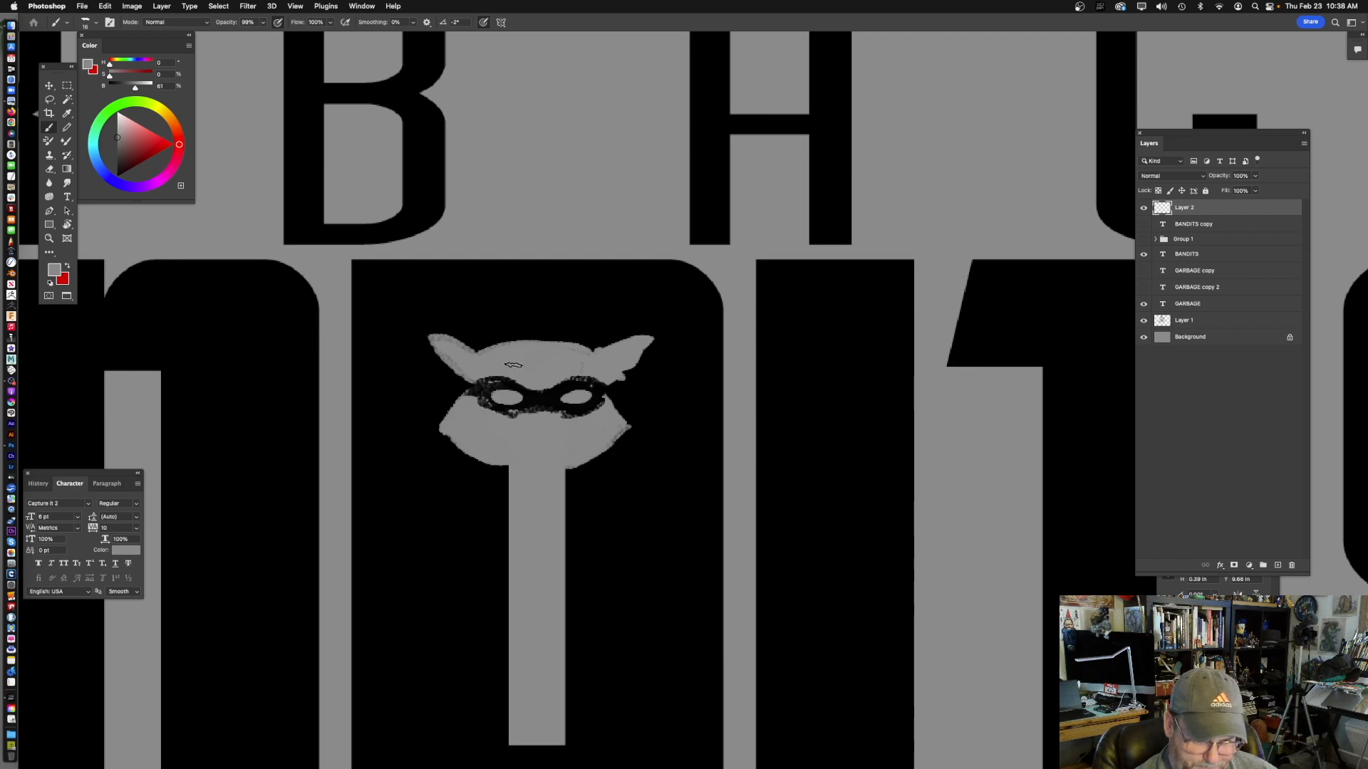
mouse_move(476, 356)
mouse_down()
mouse_move(432, 331)
mouse_move(464, 371)
mouse_up()
mouse_move(600, 358)
mouse_down()
mouse_move(637, 331)
mouse_move(614, 379)
mouse_up()
- Add a new layer directly above the Background, beneath the raccoon sketch layer
scroll(630, 476, down, 5)
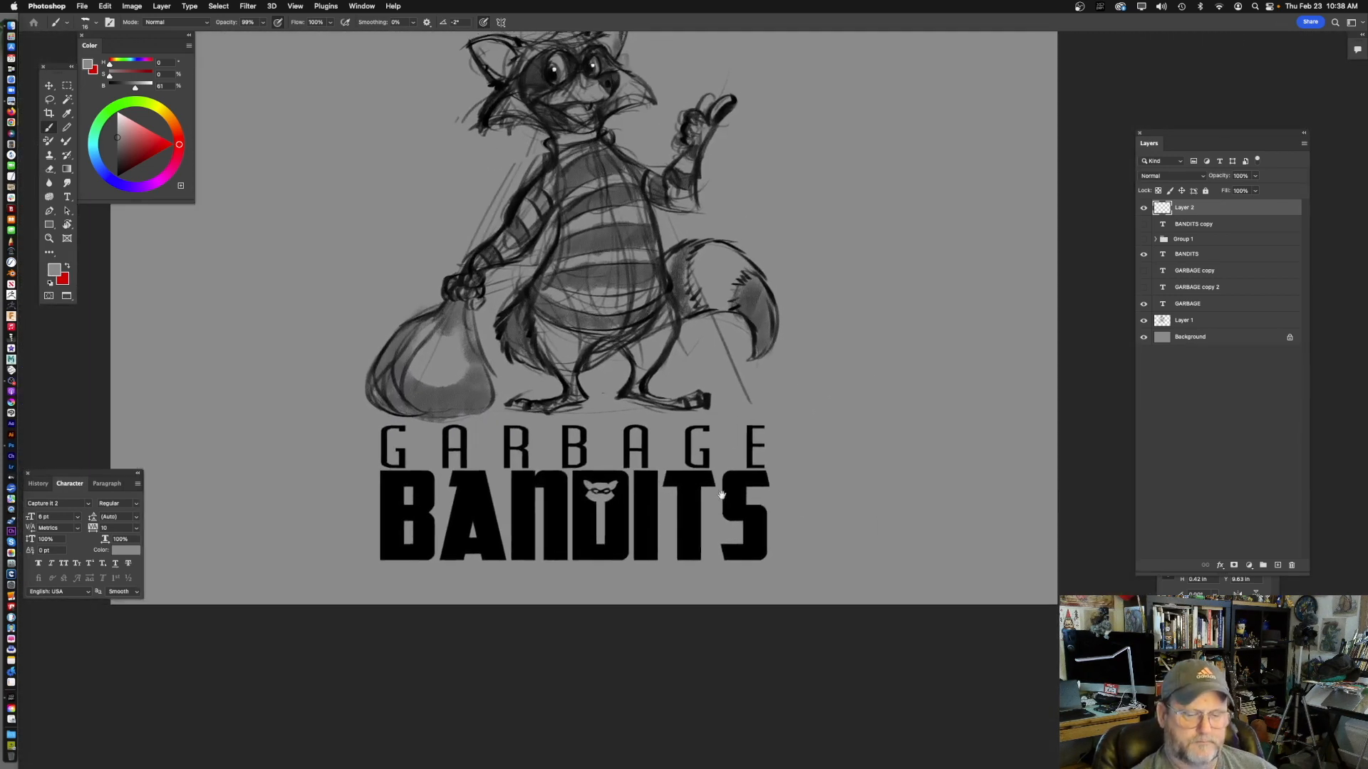
drag(721, 494, 691, 496)
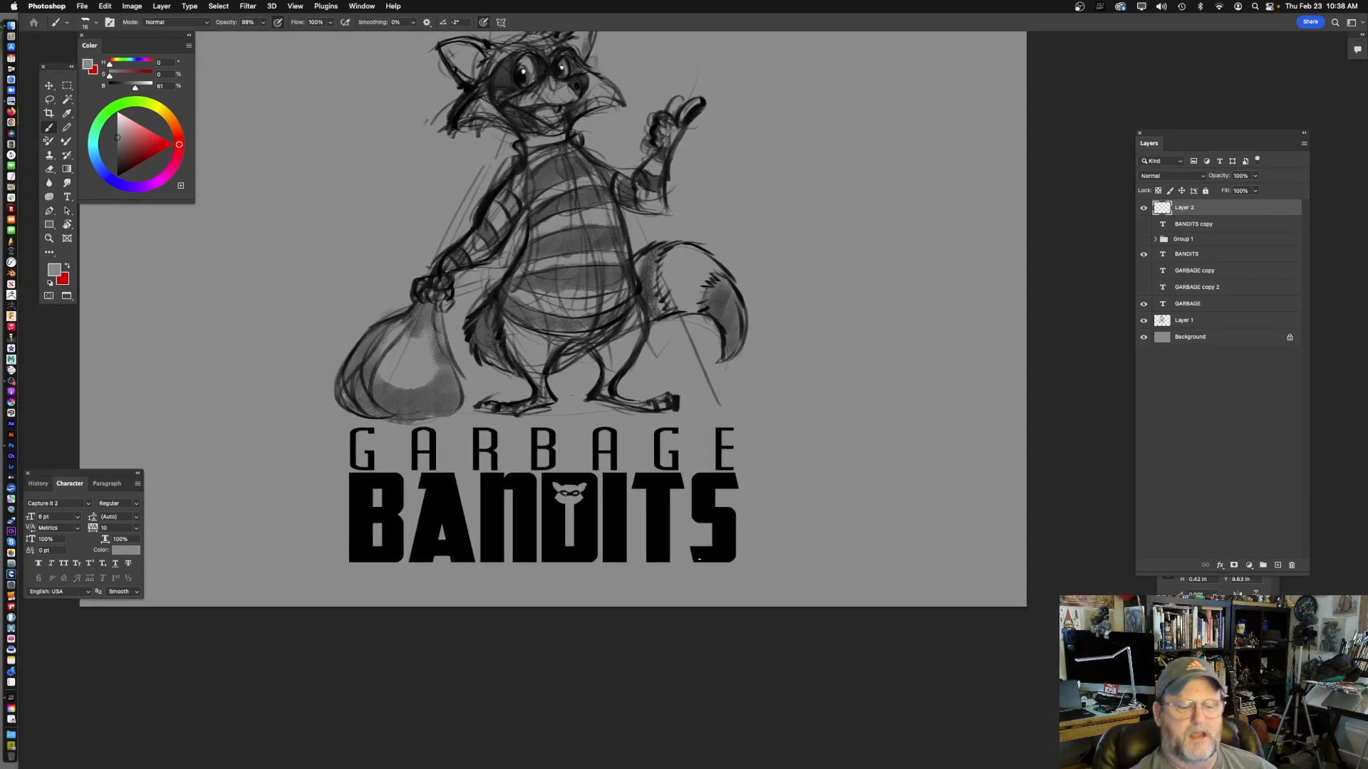
mouse_move(779, 467)
mouse_down()
mouse_move(756, 603)
mouse_move(788, 580)
mouse_up()
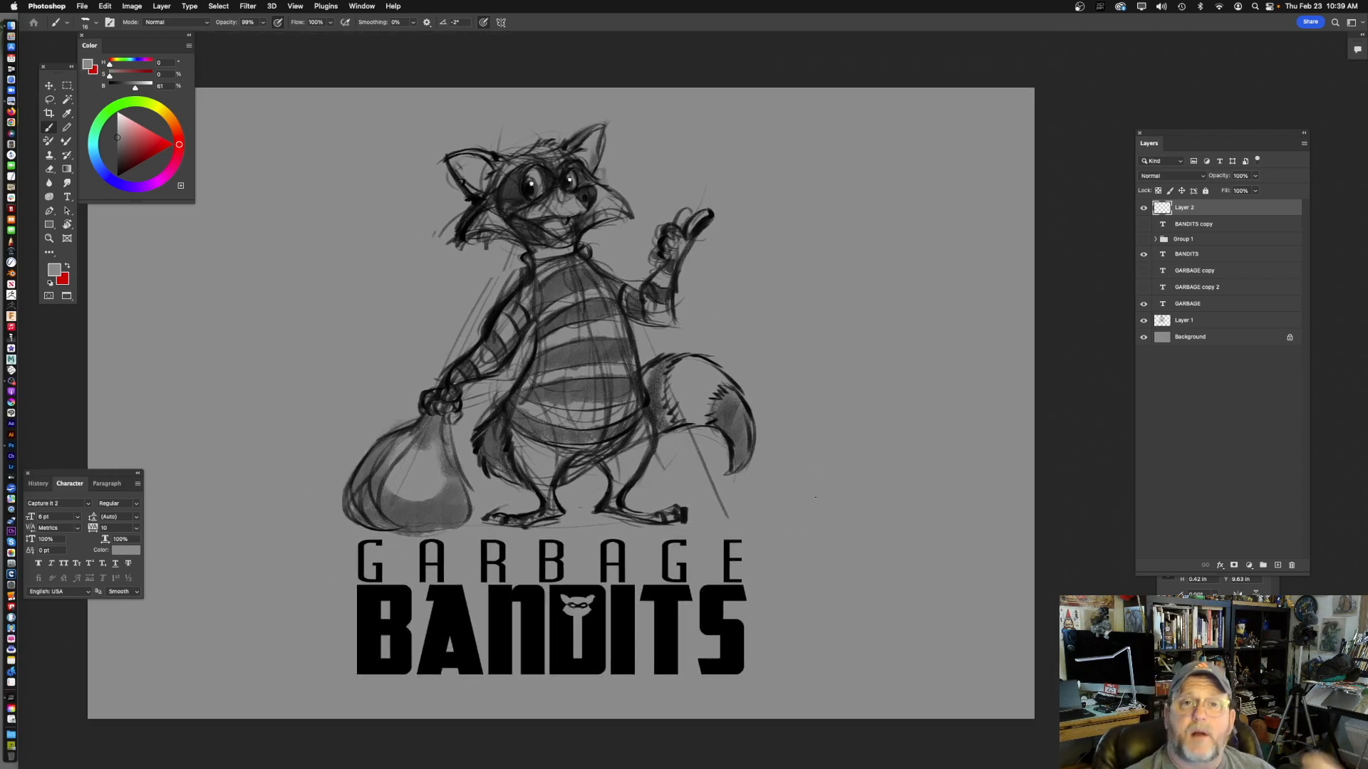
click(1210, 340)
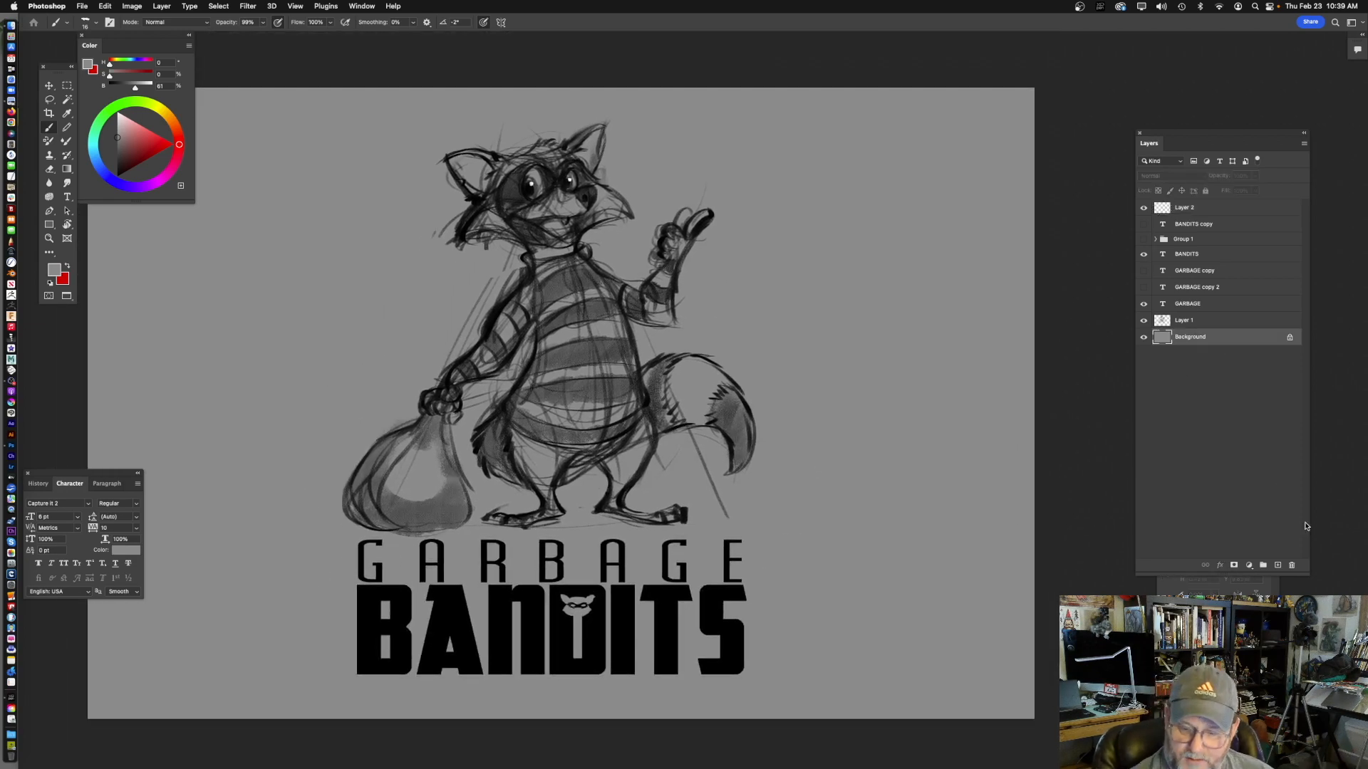
click(1278, 566)
- Set the foreground color to dark gray 5c5c5c and enlarge the brush for shading the raccoon
key(super+equal)
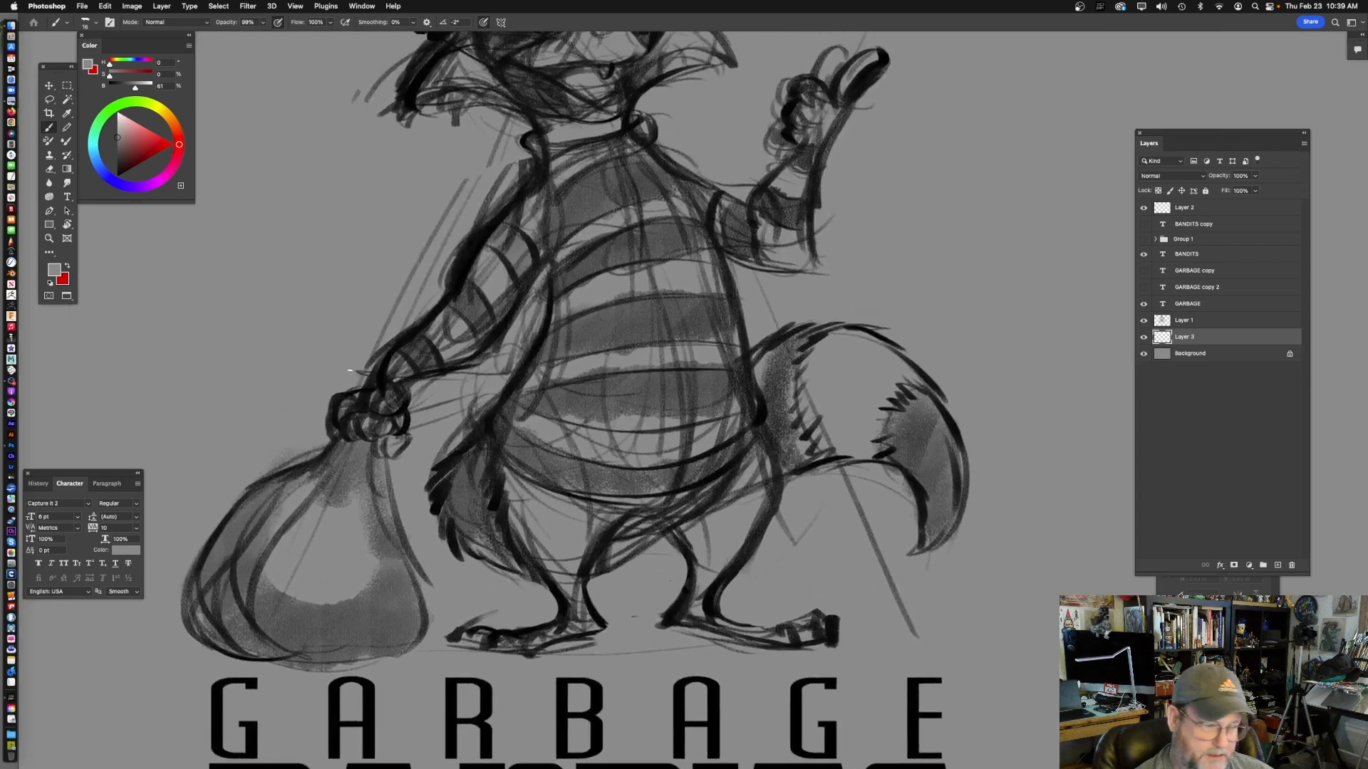
click(62, 271)
click(659, 199)
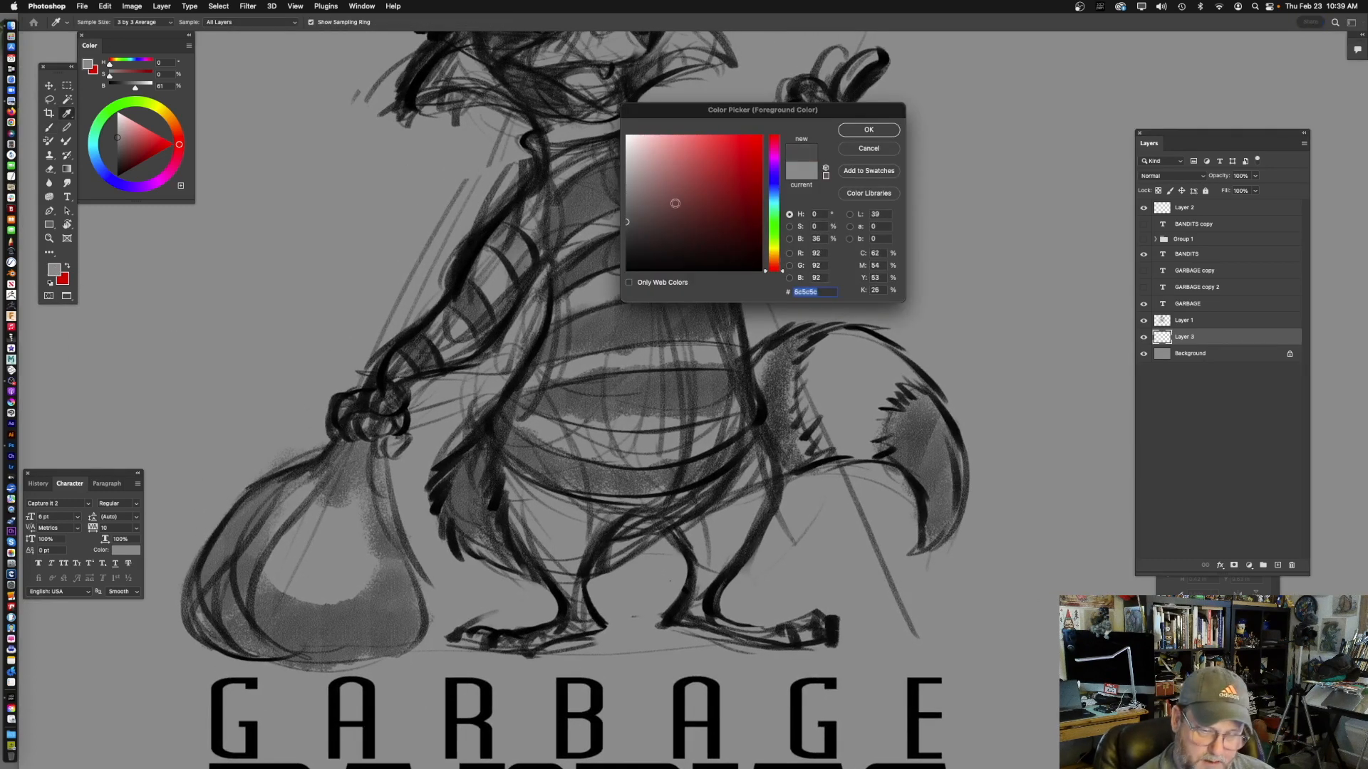
key(Return)
key(bracketright)
key(bracketright)
key(bracketright)
key(bracketright)
key(bracketright)
key(bracketright)
key(bracketright)
key(bracketright)
- Paint dark gray shading under the linework on the raccoon's legs, lower body and striped tail
mouse_move(471, 473)
mouse_down()
mouse_move(549, 452)
mouse_move(530, 554)
mouse_move(548, 576)
mouse_move(590, 523)
mouse_move(645, 490)
mouse_move(591, 517)
mouse_move(566, 578)
mouse_move(576, 619)
mouse_move(513, 637)
mouse_up()
mouse_move(718, 506)
mouse_down()
mouse_move(658, 506)
mouse_move(613, 548)
mouse_move(618, 567)
mouse_move(660, 528)
mouse_move(615, 598)
mouse_move(657, 636)
mouse_up()
drag(767, 509, 720, 463)
drag(614, 601, 669, 587)
drag(656, 443, 731, 537)
drag(661, 539, 617, 566)
drag(708, 420, 627, 463)
mouse_move(622, 443)
mouse_down()
mouse_move(612, 471)
mouse_move(645, 520)
mouse_move(674, 456)
mouse_move(687, 499)
mouse_move(788, 493)
mouse_move(789, 597)
mouse_move(768, 647)
mouse_up()
mouse_move(584, 266)
mouse_down()
mouse_move(705, 429)
mouse_move(699, 458)
mouse_up()
- Reduce the brush size and shade both ears and the side of the raccoon's face dark gray
key([)
key([)
key([)
mouse_move(438, 273)
mouse_down()
mouse_move(415, 296)
mouse_move(415, 242)
mouse_move(374, 242)
mouse_up()
drag(624, 193, 607, 256)
mouse_move(490, 270)
mouse_down()
mouse_move(466, 314)
mouse_move(481, 331)
mouse_move(409, 381)
mouse_move(442, 364)
mouse_up()
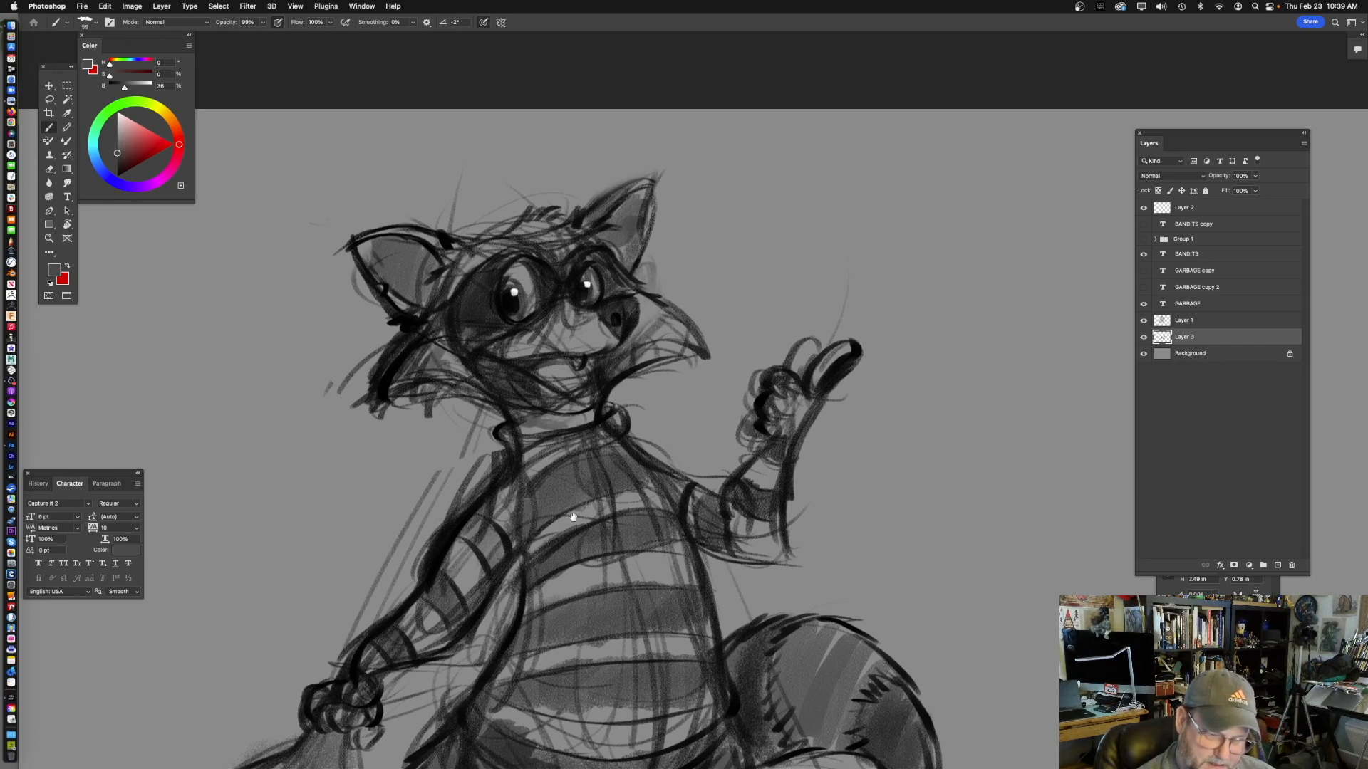
- Shade the garbage bag with dark gray strokes and add more tone to the raccoon's lower belly and leg
drag(563, 508, 609, 382)
scroll(484, 438, down, 6)
scroll(484, 438, left, 4)
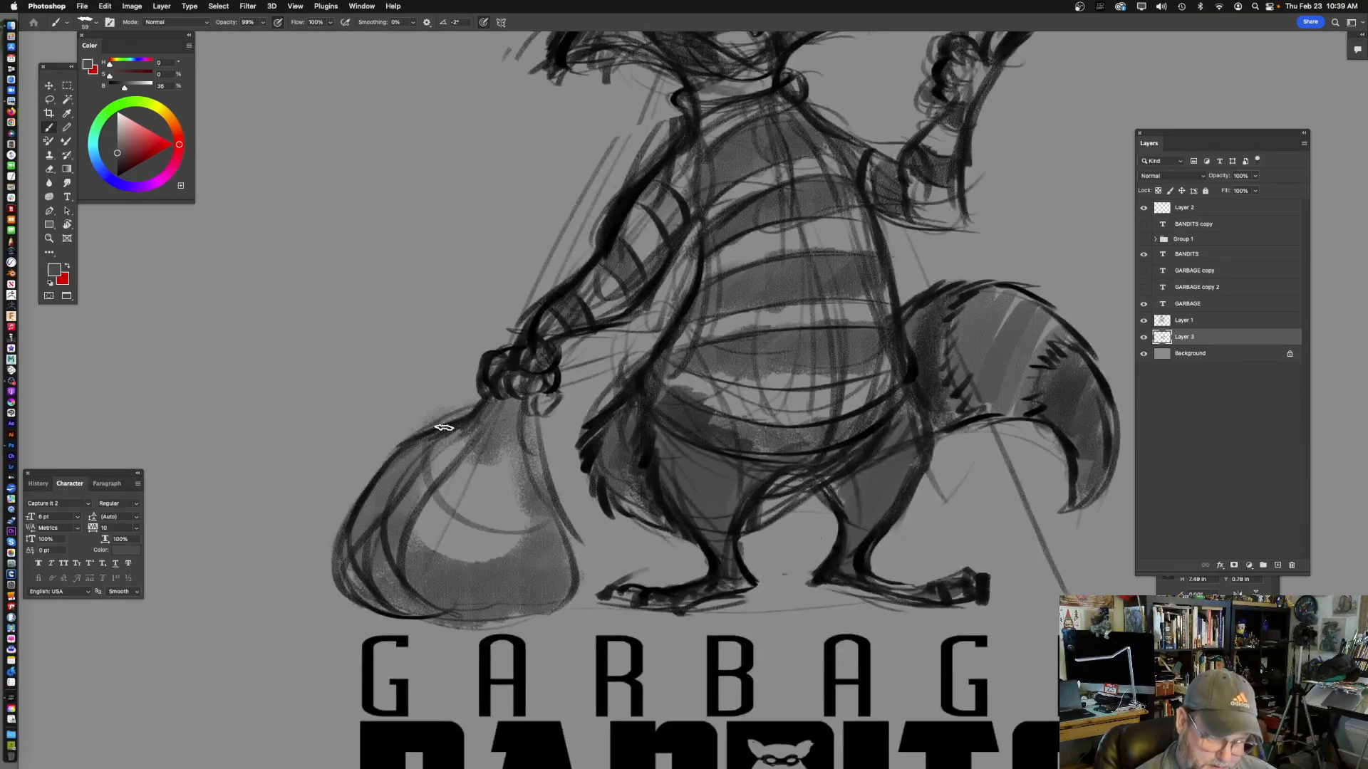
mouse_move(361, 557)
mouse_down()
mouse_move(510, 563)
mouse_move(562, 583)
mouse_move(554, 521)
mouse_up()
mouse_move(778, 377)
mouse_down()
mouse_move(733, 415)
mouse_move(641, 427)
mouse_move(652, 431)
mouse_up()
drag(772, 512, 730, 455)
- Add another empty layer between the Background and the dark gray shading layer
scroll(784, 477, up, 2)
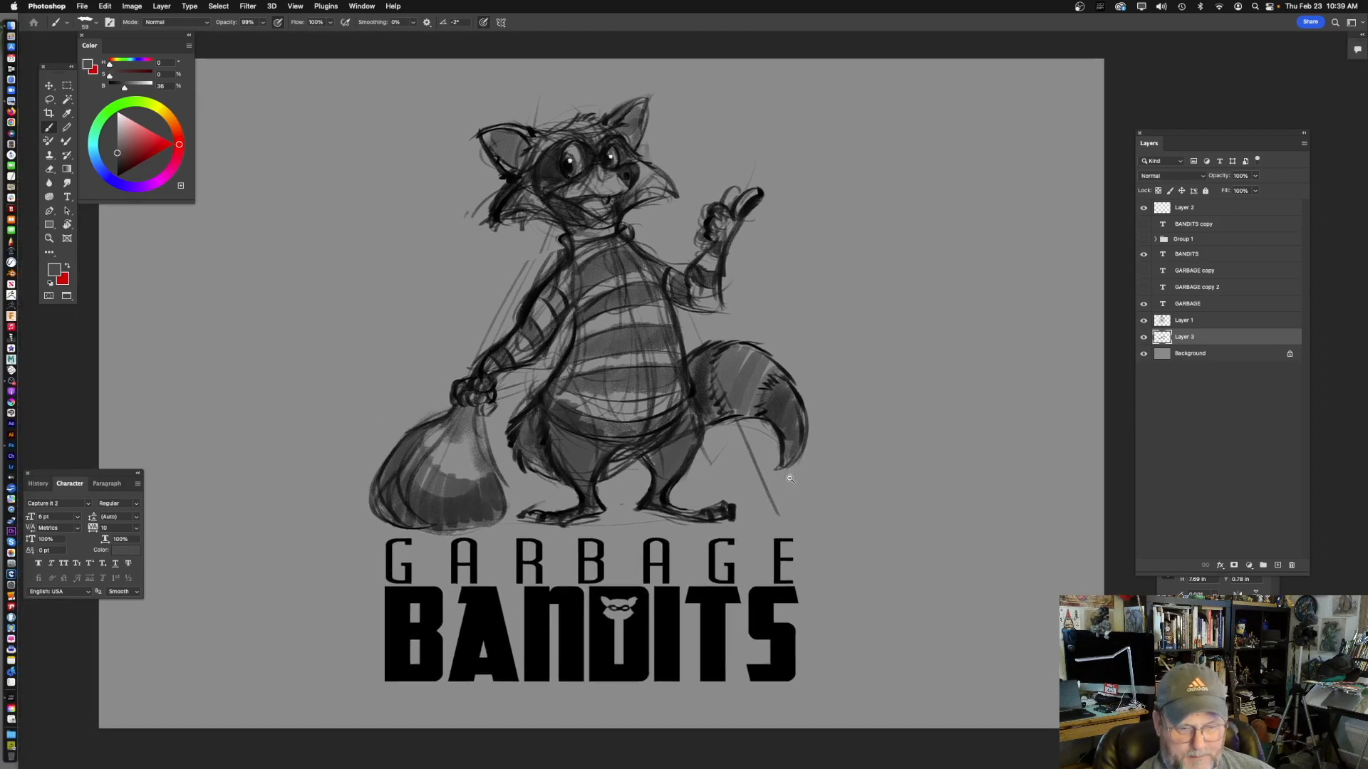
drag(822, 481, 811, 483)
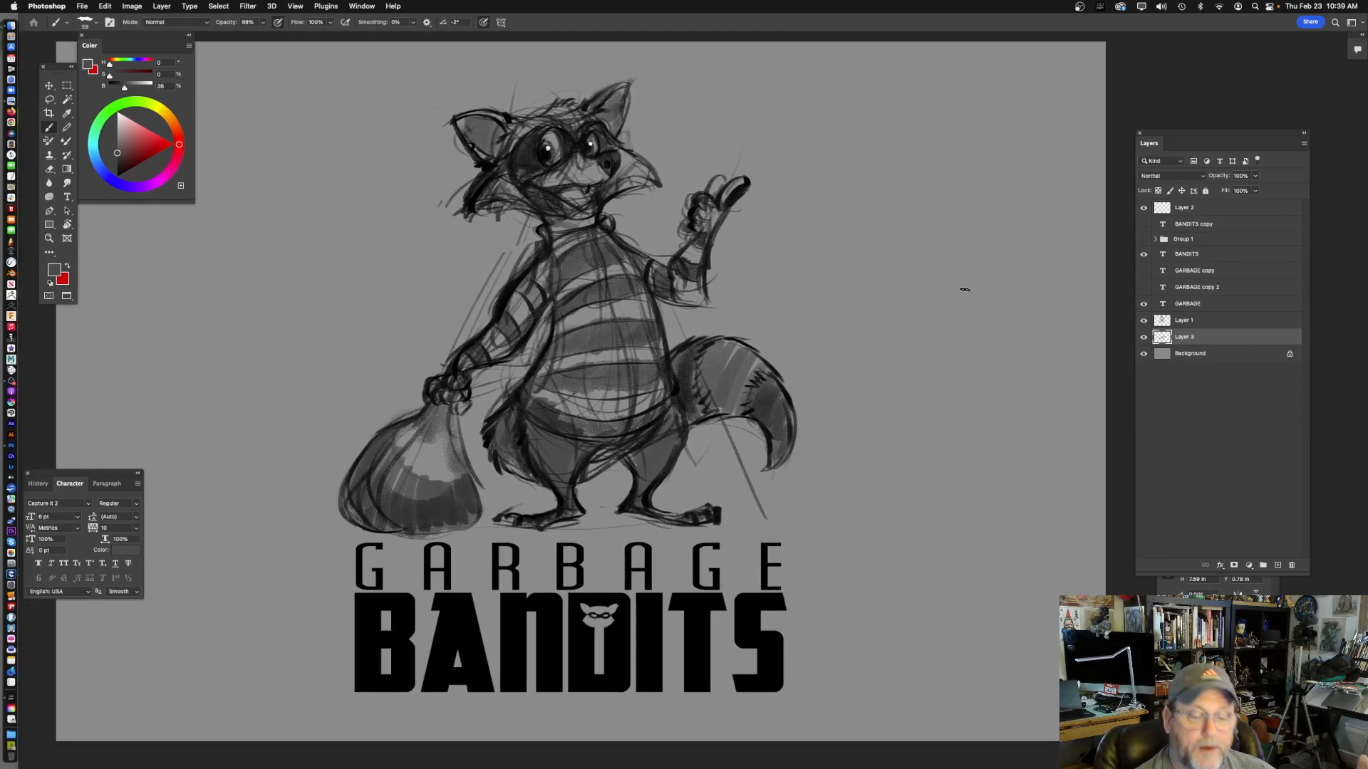
click(1218, 356)
click(1278, 565)
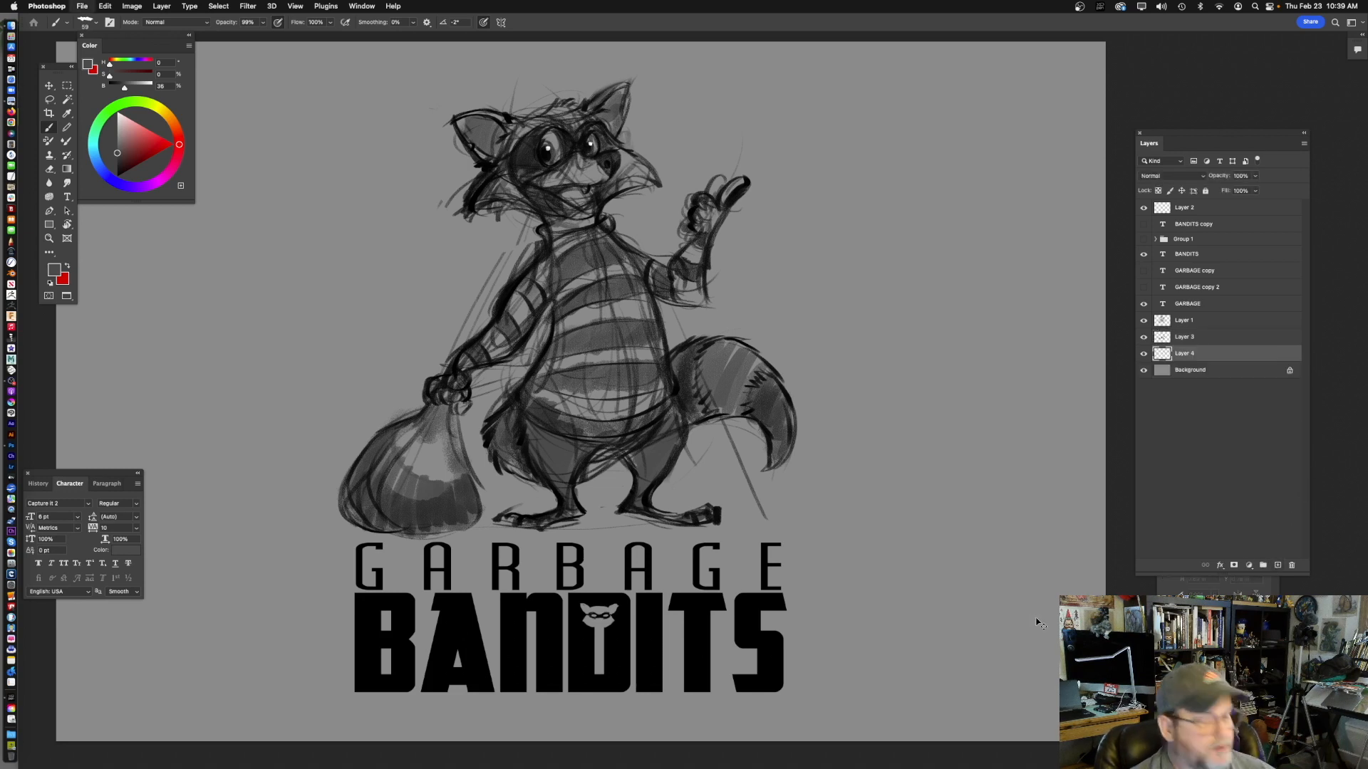